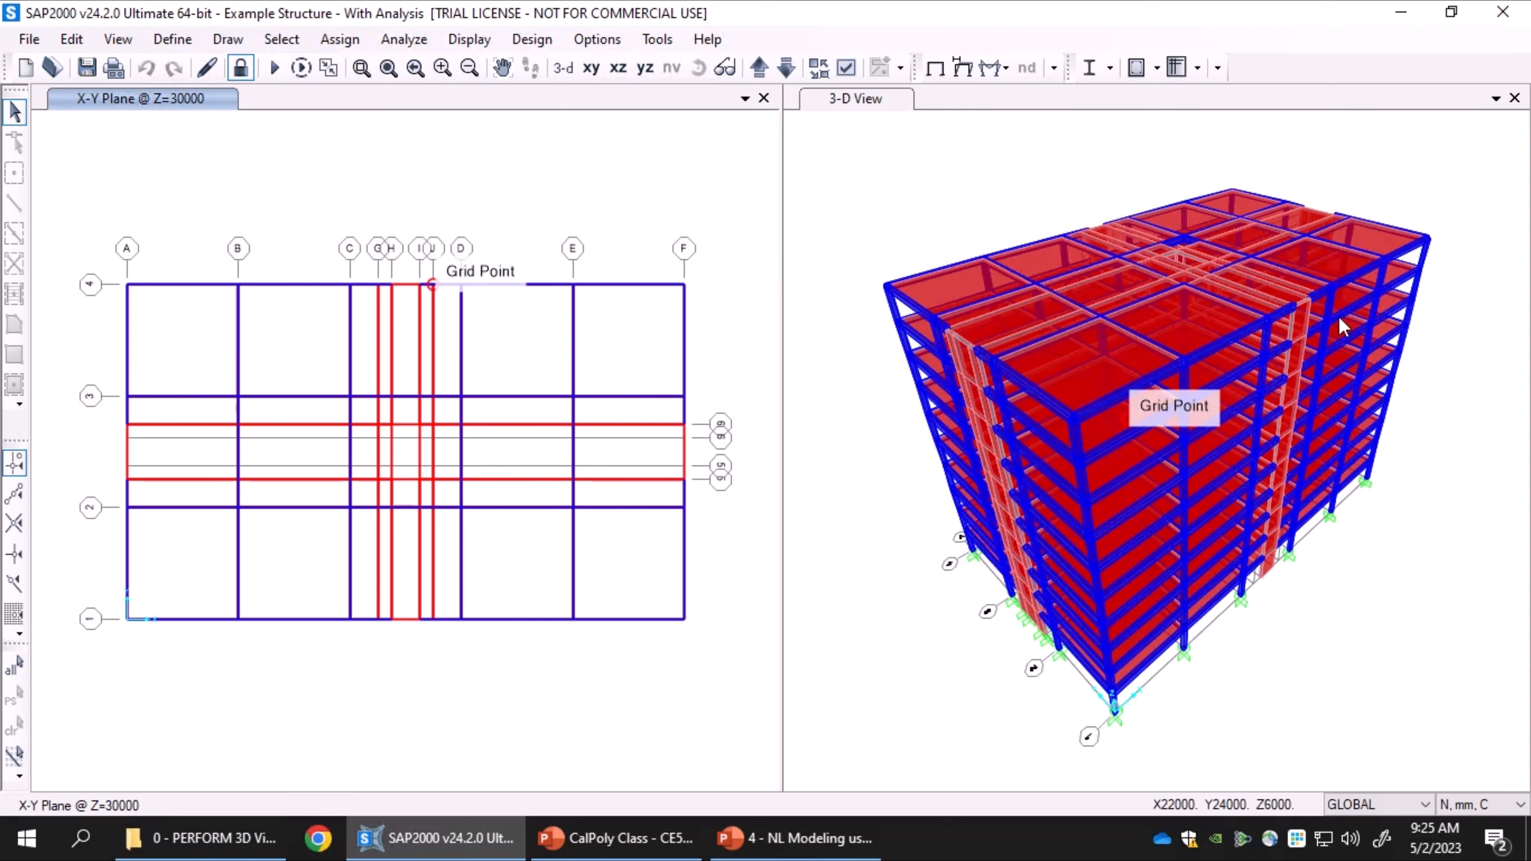
# Step: Lower the plan view from Z=30000 to the base level Z=0 and select all base joints
pyautogui.click(784, 71)
pyautogui.click(785, 72)
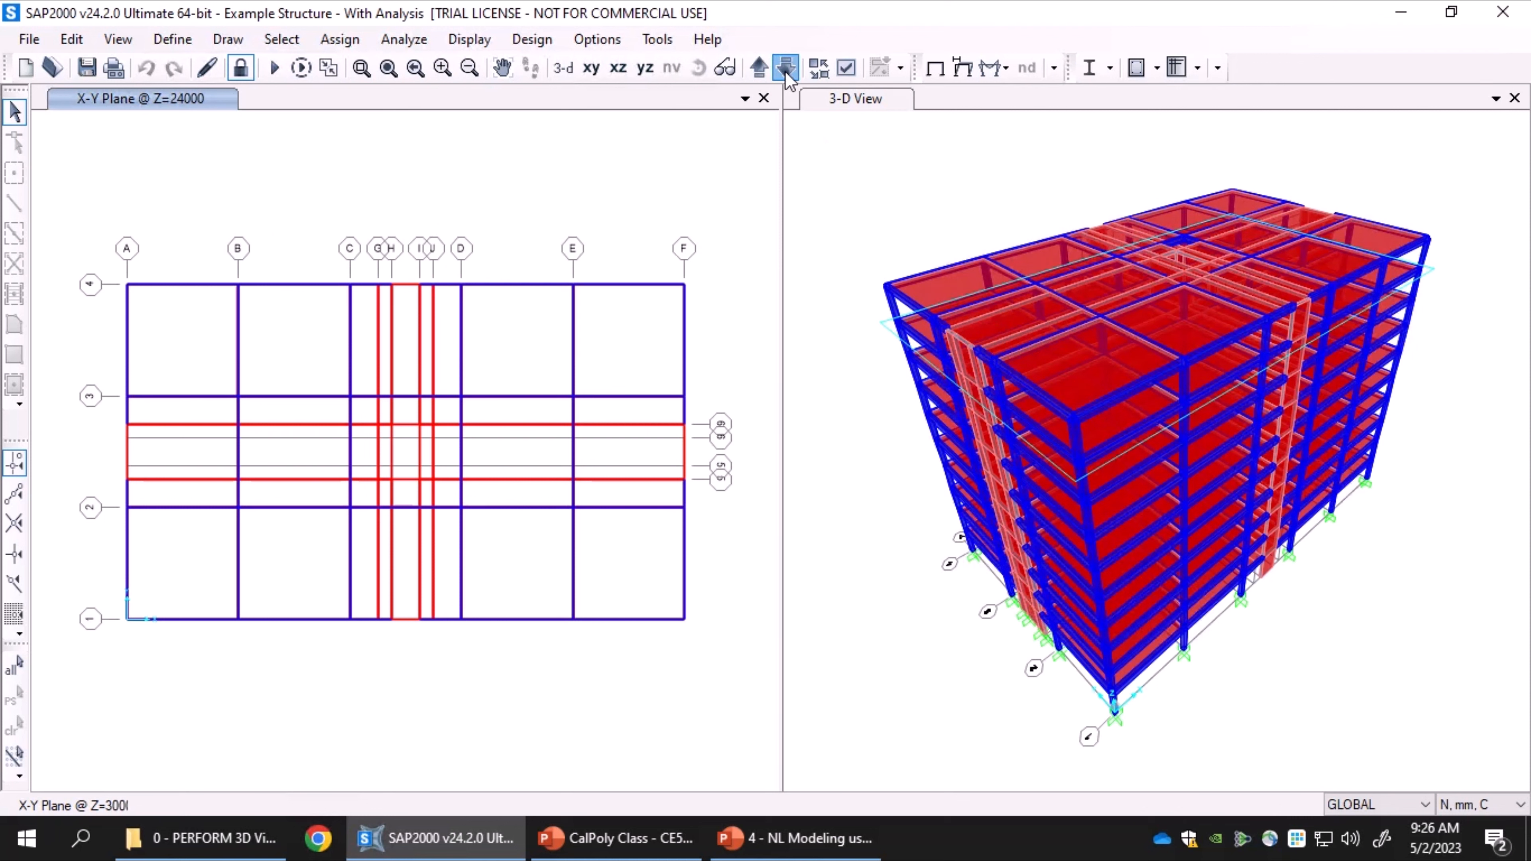
pyautogui.click(785, 72)
pyautogui.click(785, 71)
pyautogui.click(785, 71)
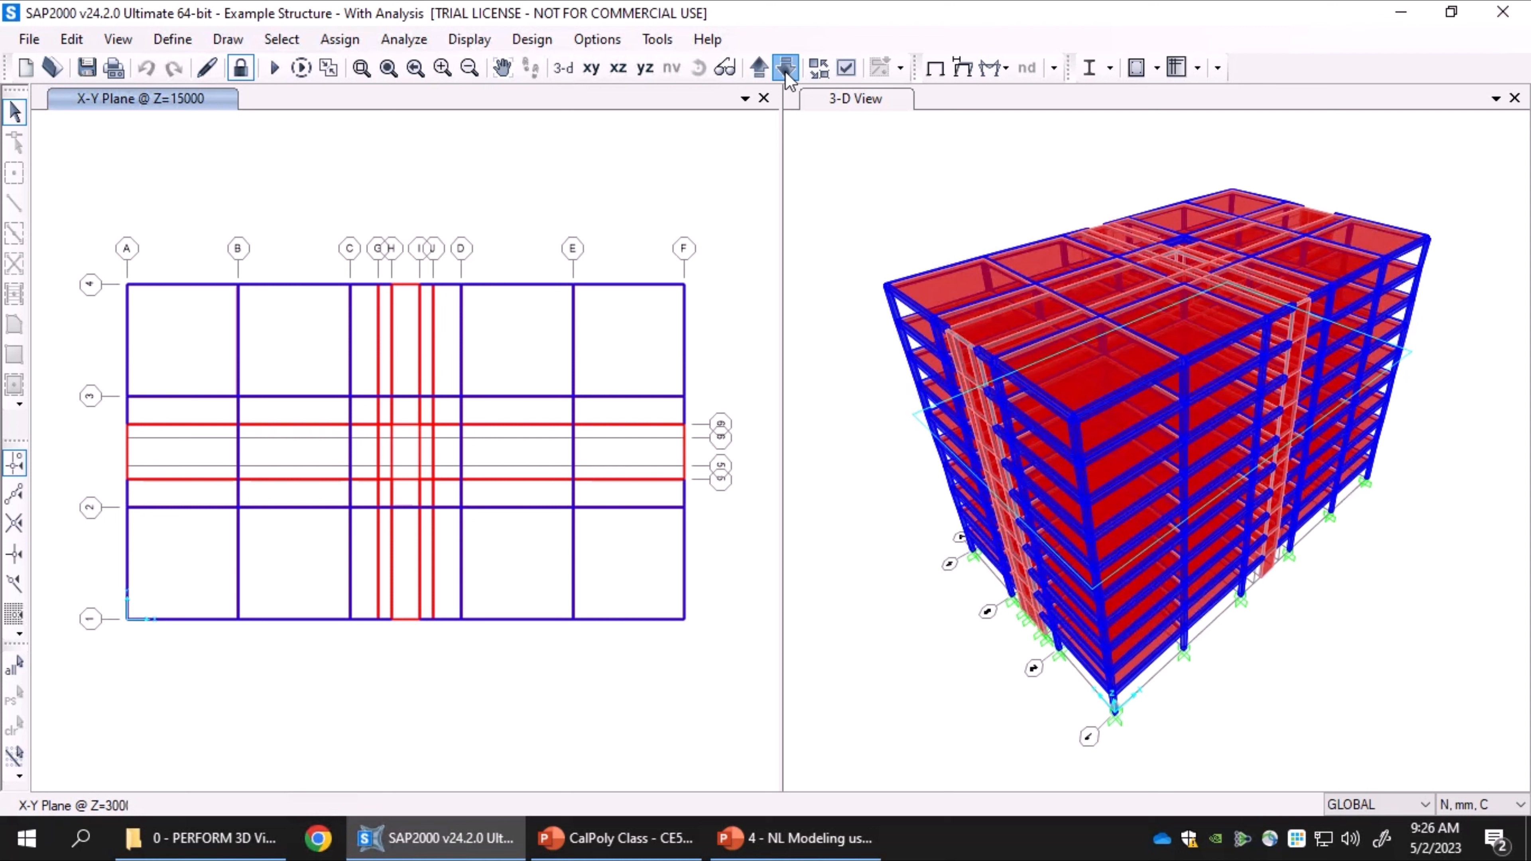
pyautogui.click(785, 71)
pyautogui.click(784, 71)
pyautogui.click(785, 71)
pyautogui.click(785, 71)
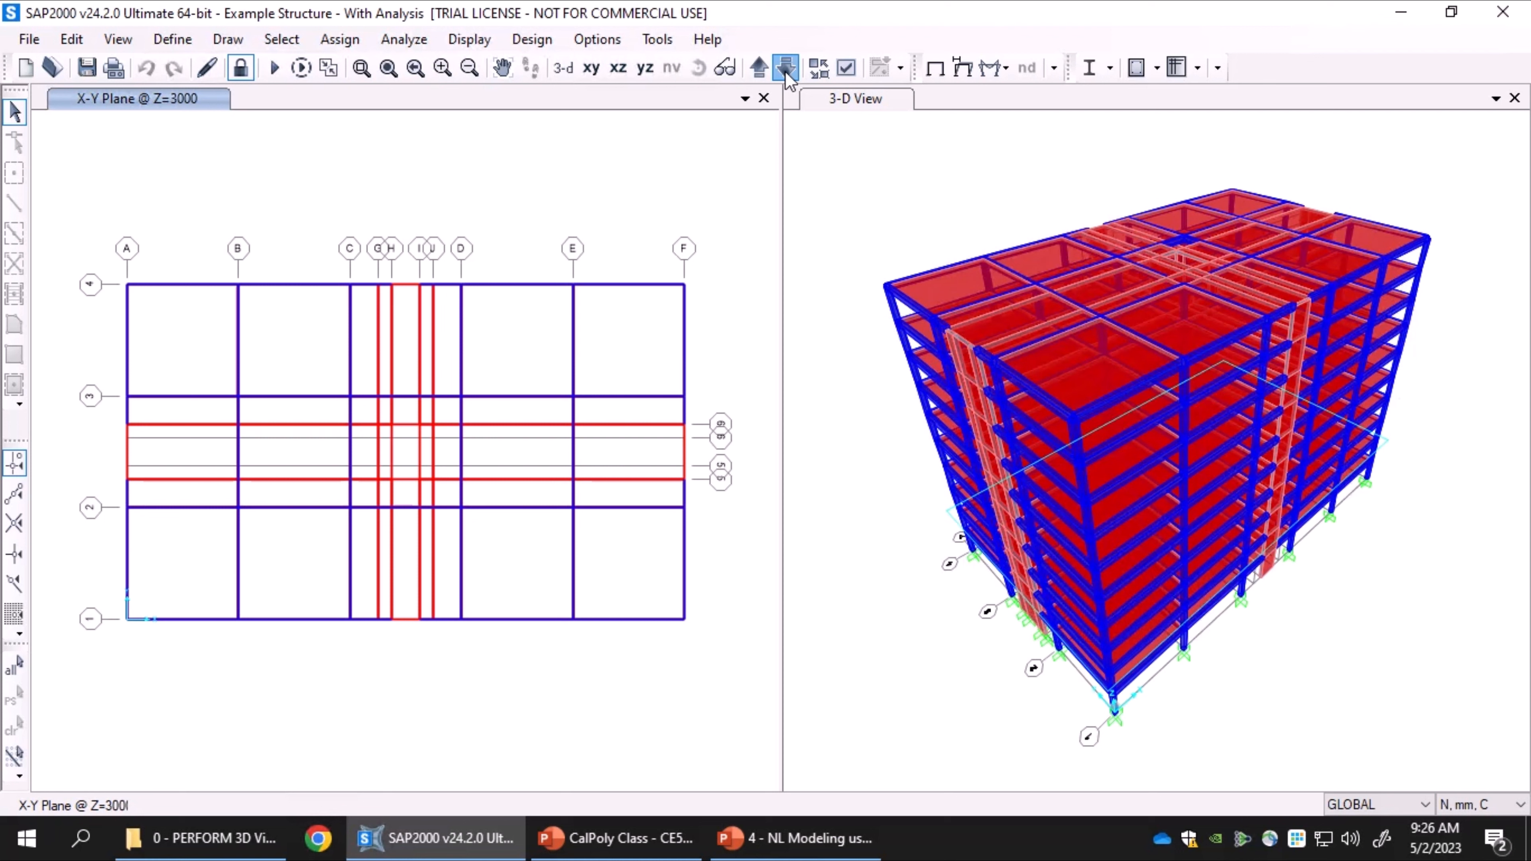
pyautogui.click(784, 70)
pyautogui.moveTo(83, 227); pyautogui.dragTo(773, 669)
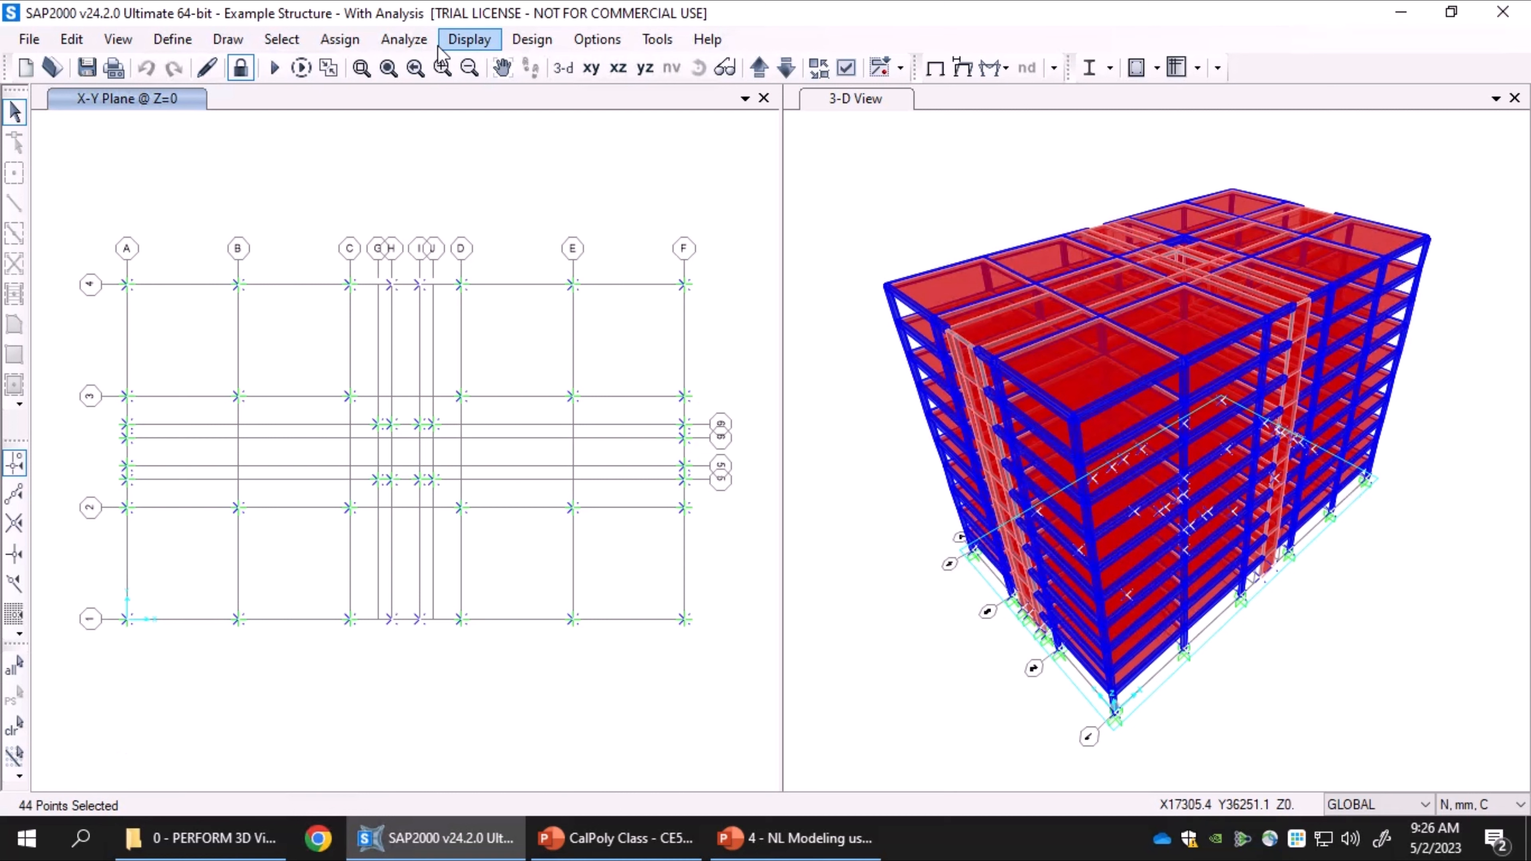
# Step: Try to assign joint properties to the selected base joints in the locked model
pyautogui.click(341, 40)
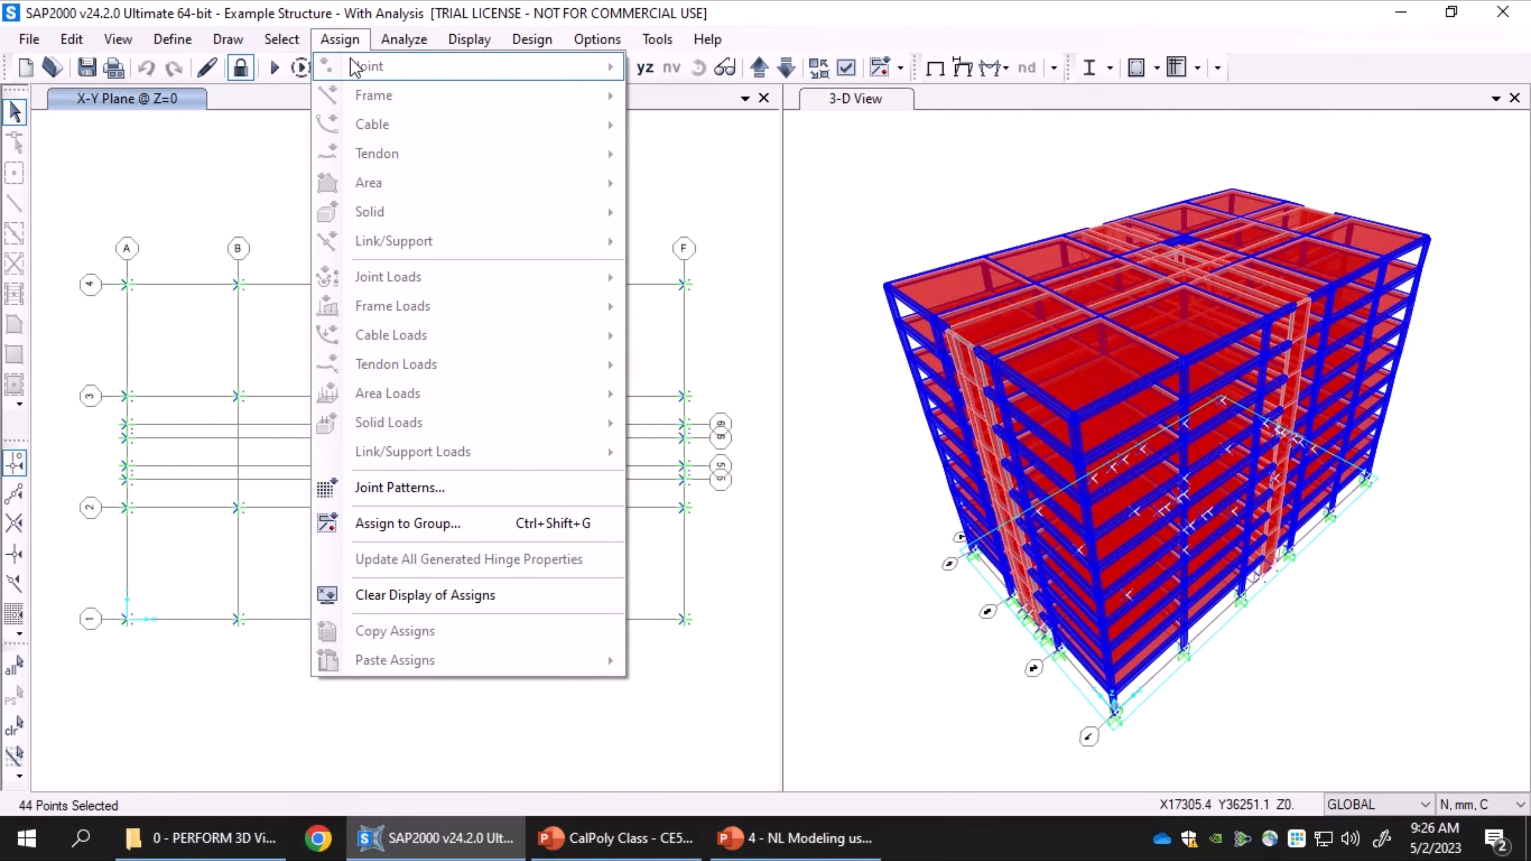
pyautogui.click(352, 41)
pyautogui.click(340, 40)
pyautogui.click(341, 42)
pyautogui.click(340, 40)
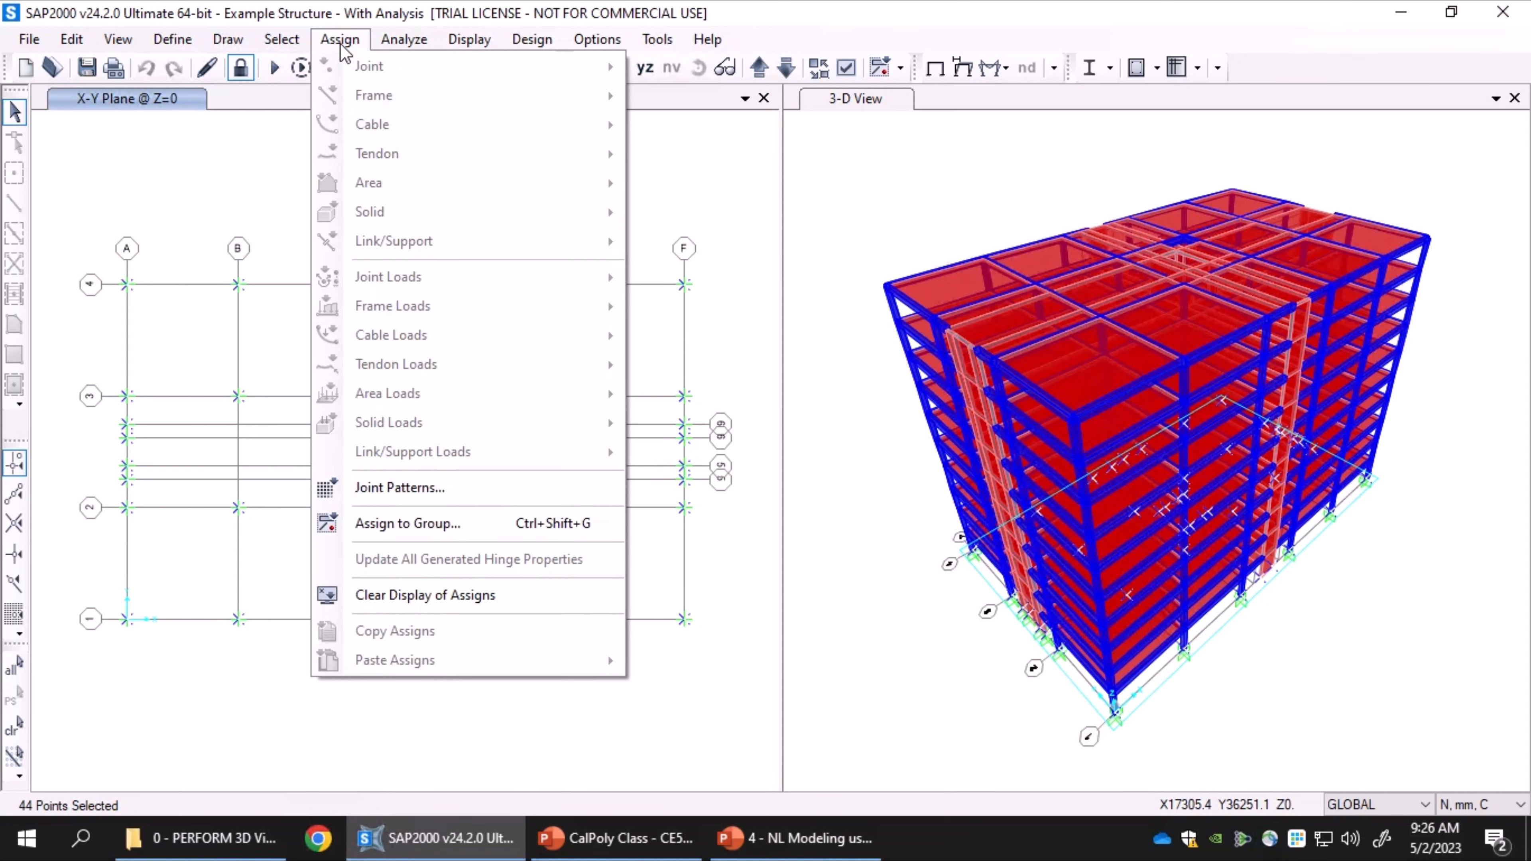
pyautogui.click(341, 41)
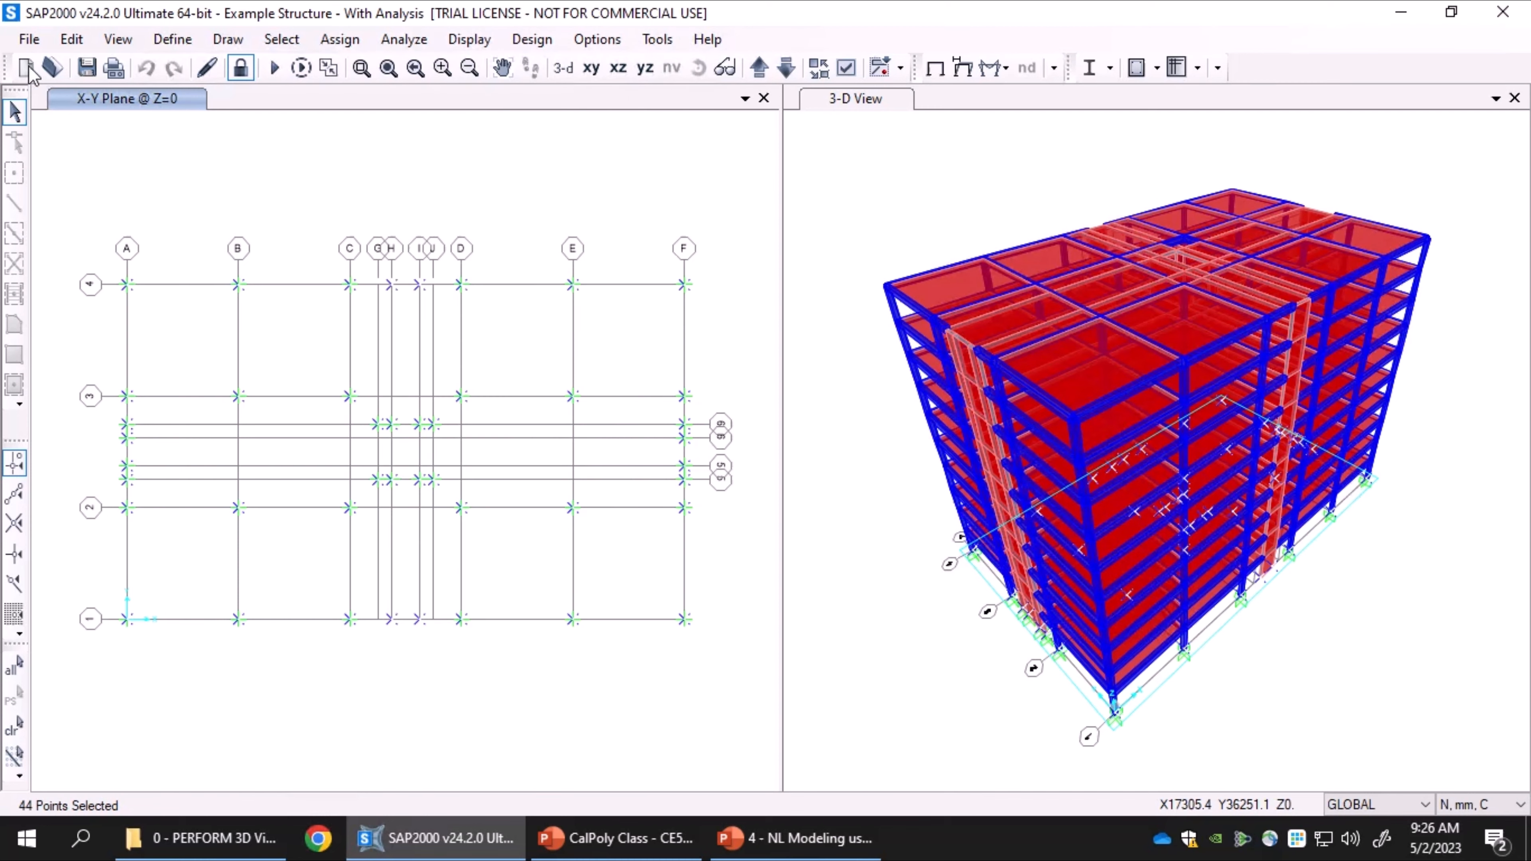
# Step: Open the model file "Example Structure - Without Analysis" from the Example Structure folder
pyautogui.click(32, 41)
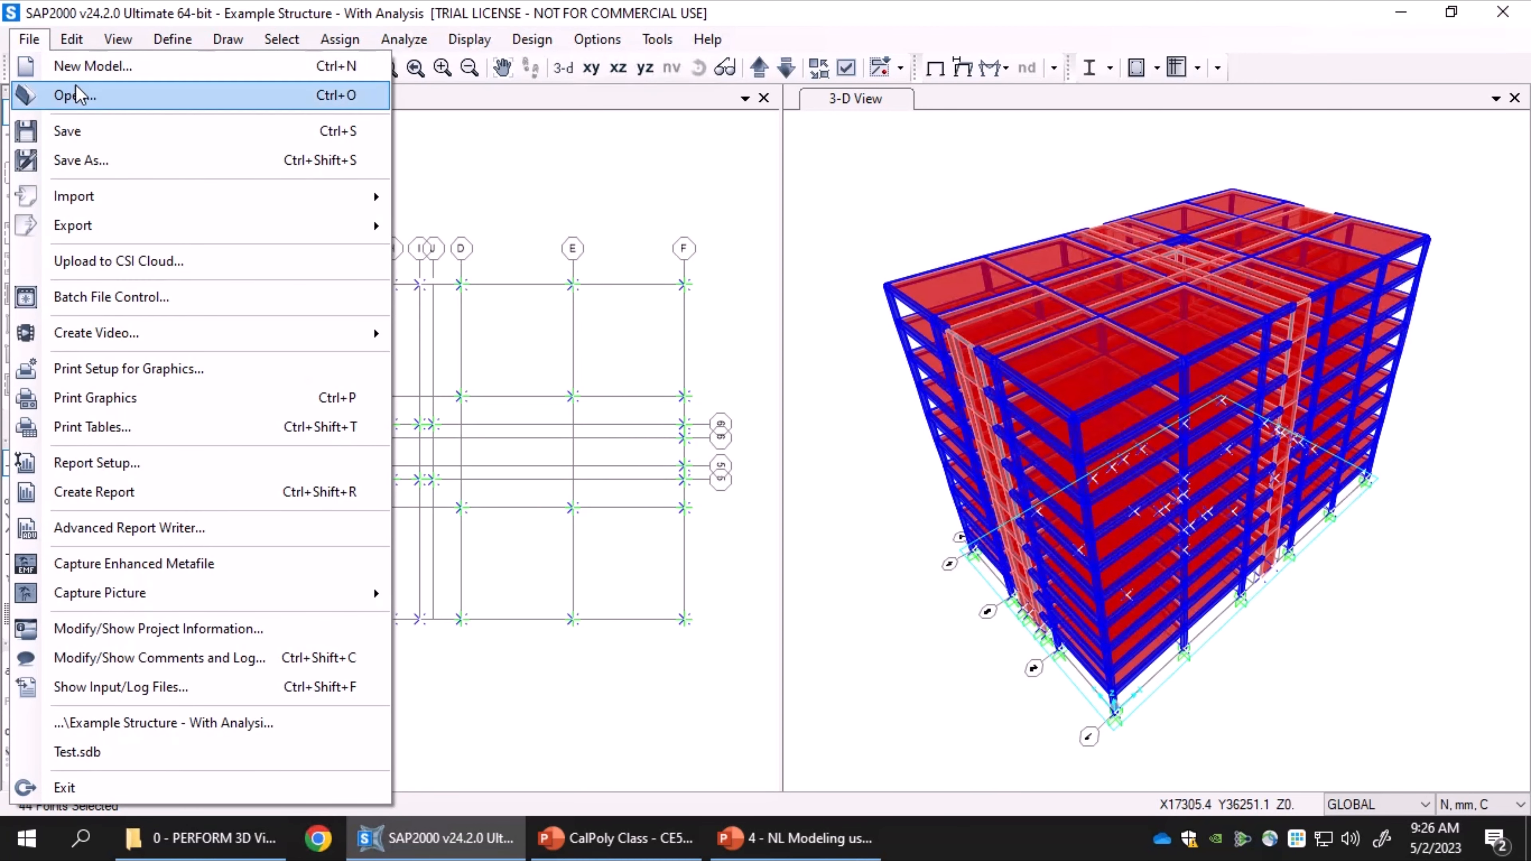
pyautogui.click(144, 95)
pyautogui.click(794, 507)
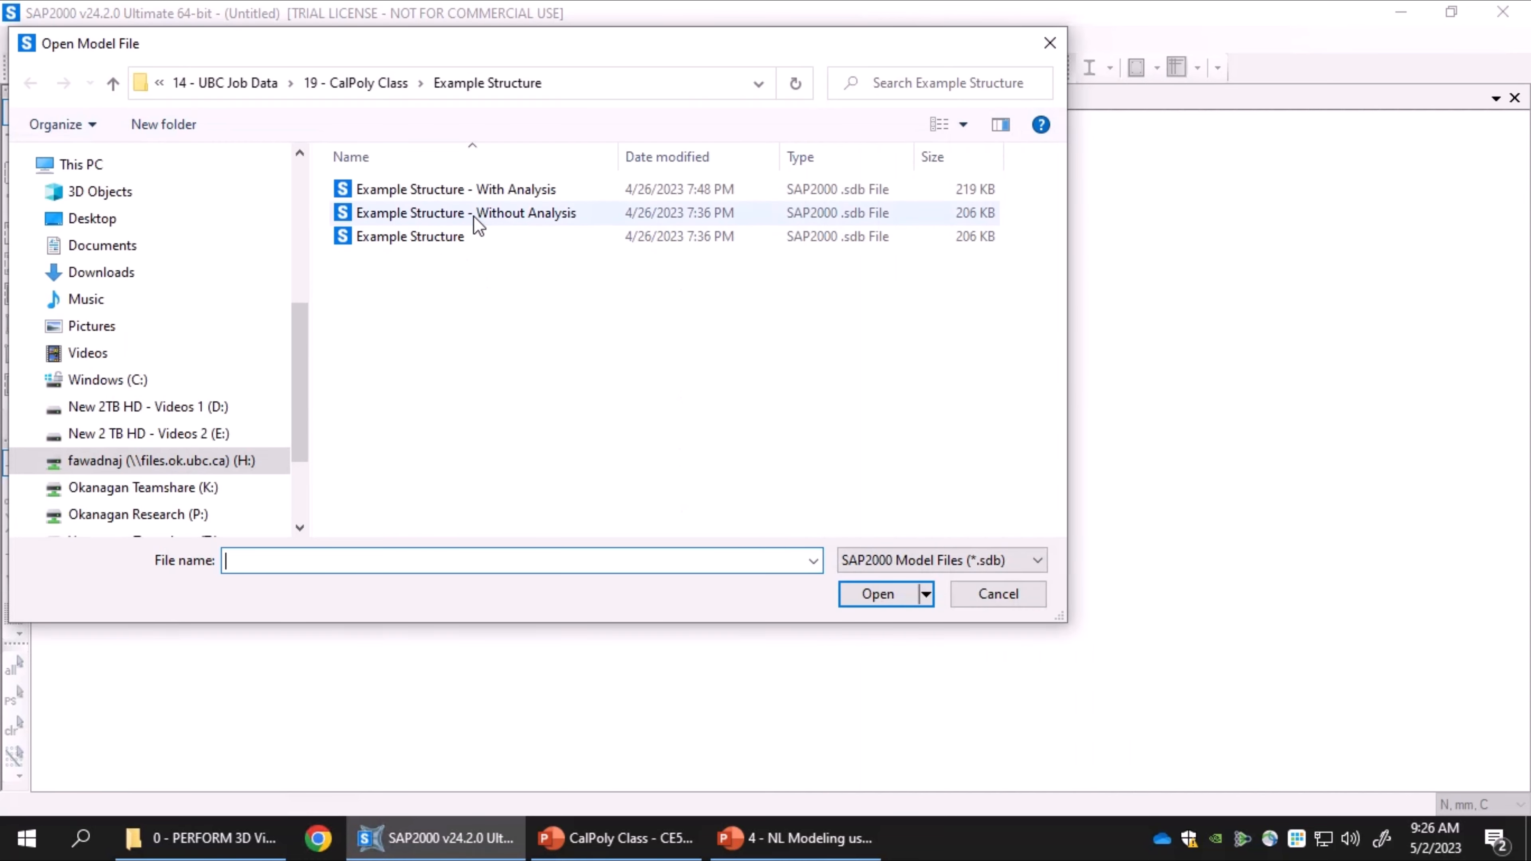
pyautogui.doubleClick(461, 216)
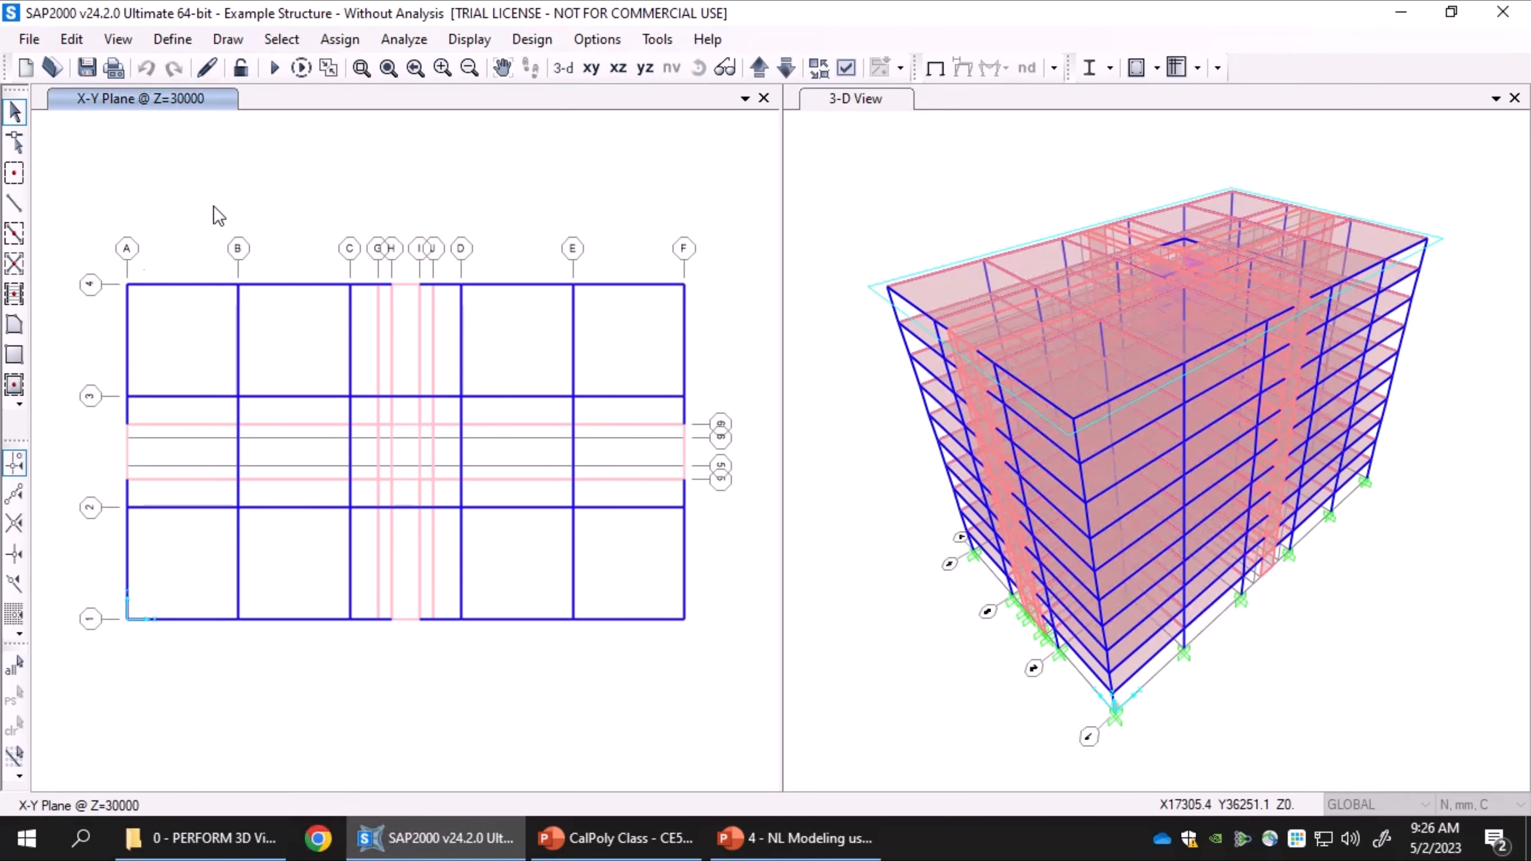
# Step: Select all base joints in the plan at Z=0 and assign fixed restraints, restraining all three translations and all three rotations
pyautogui.click(596, 71)
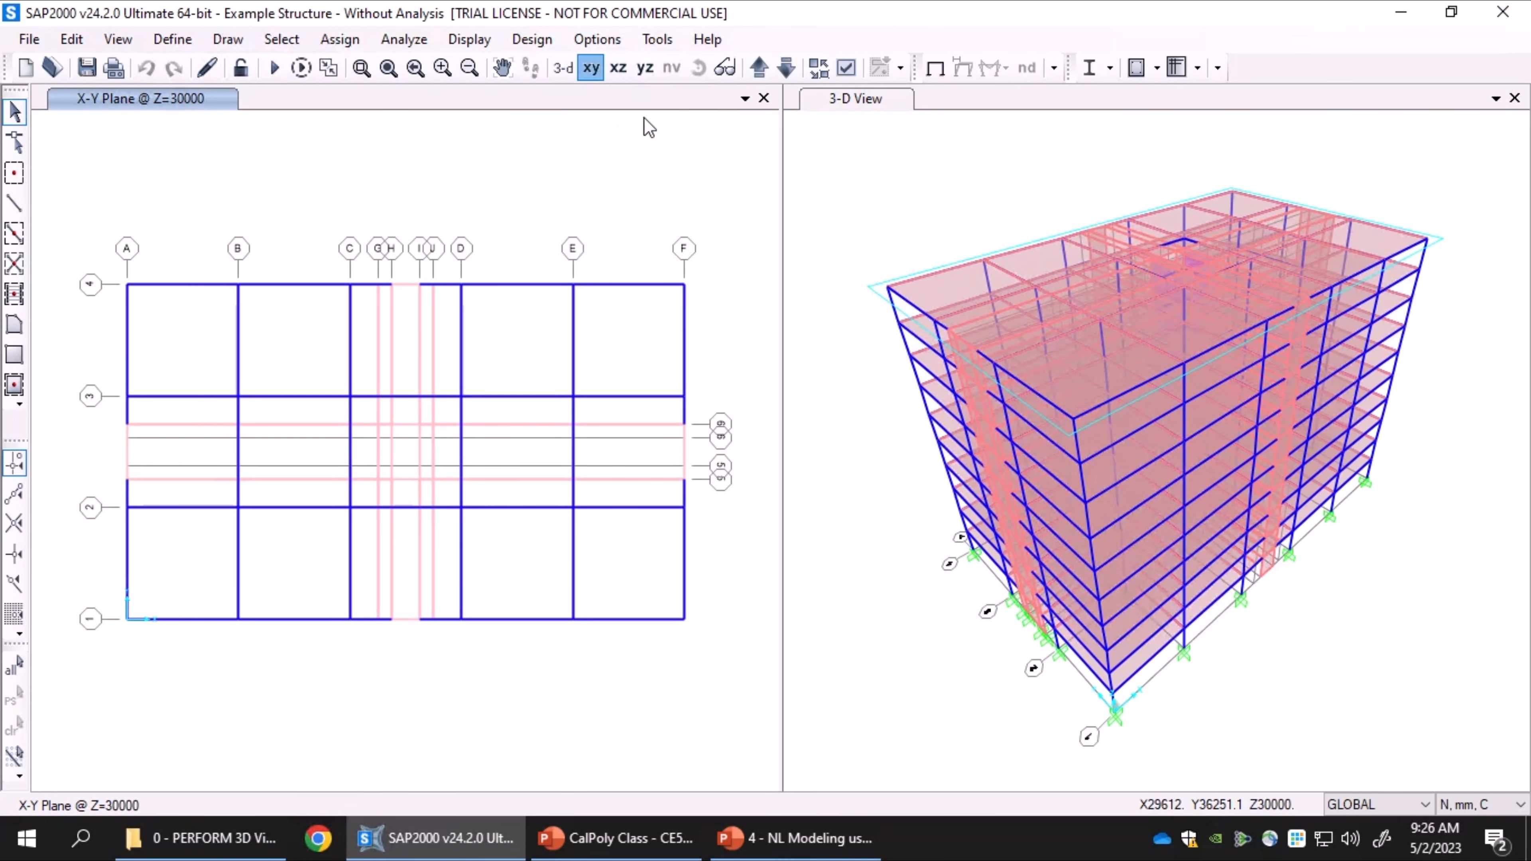
pyautogui.click(786, 68)
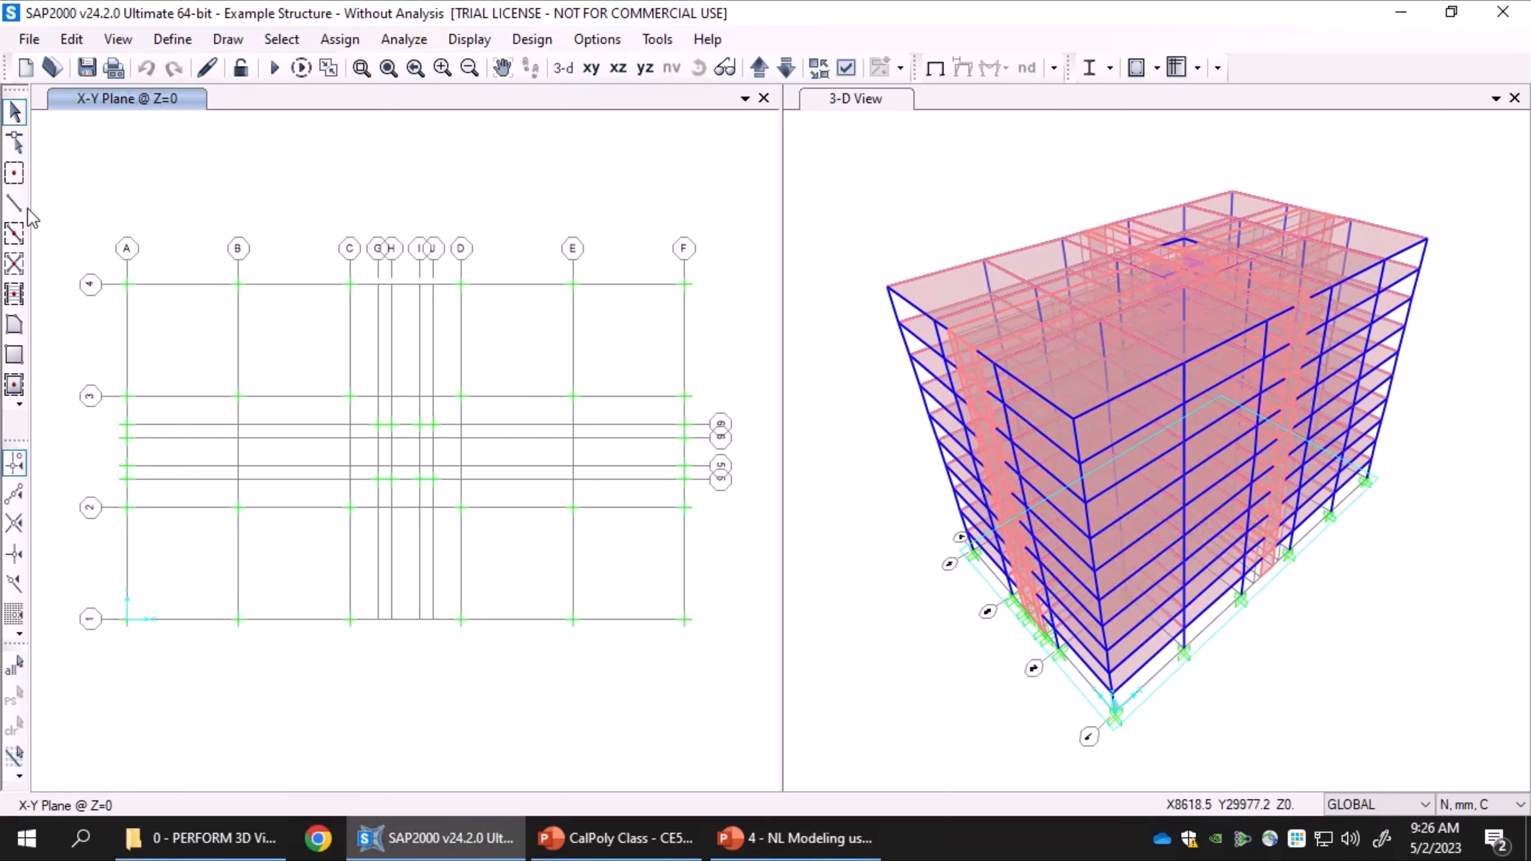
pyautogui.moveTo(91, 218); pyautogui.dragTo(762, 688)
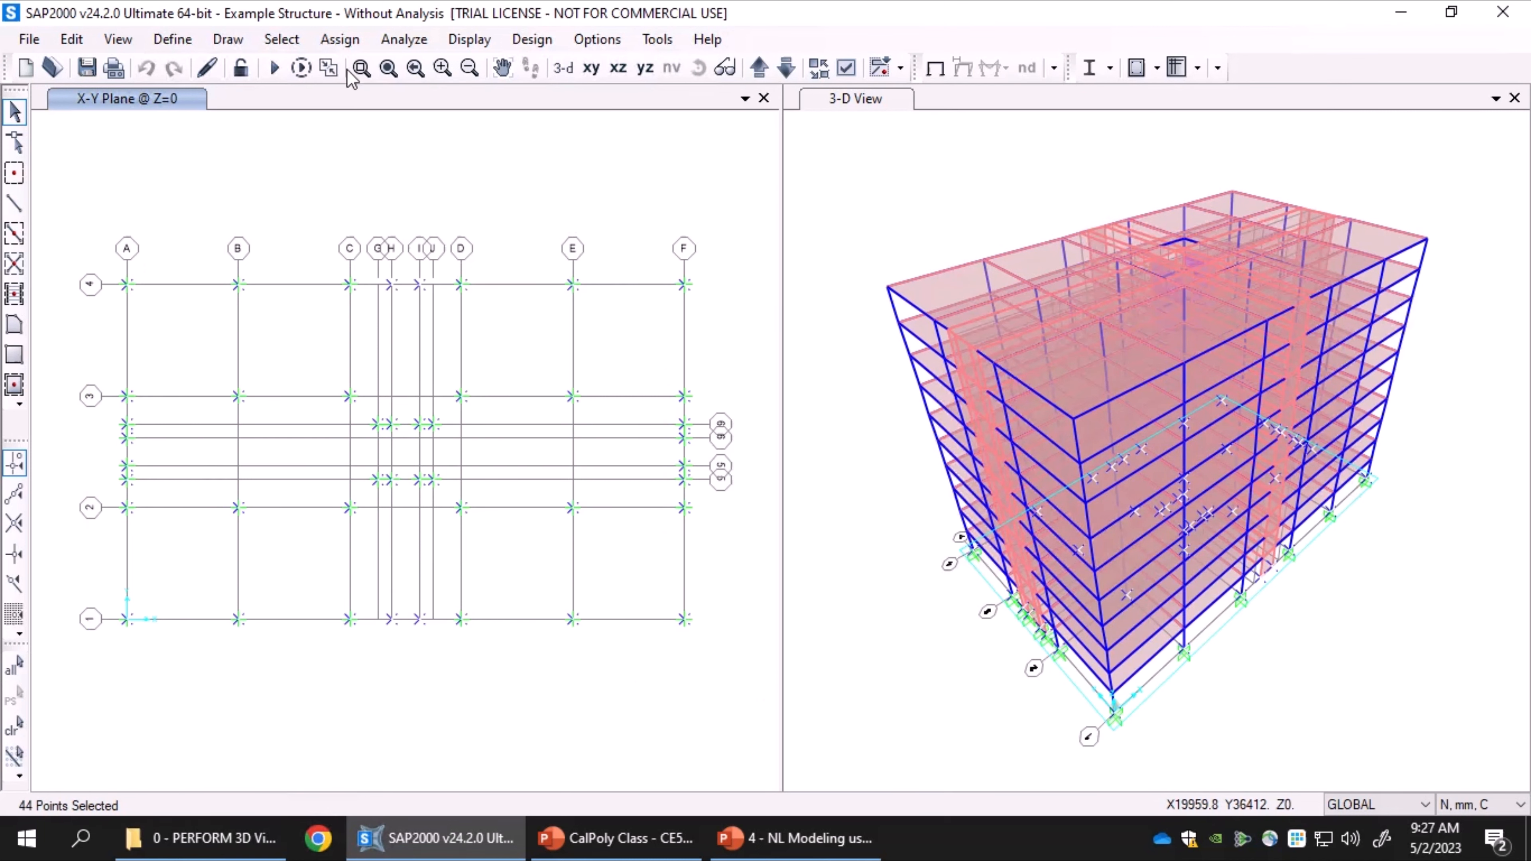
pyautogui.click(335, 40)
pyautogui.moveTo(374, 66)
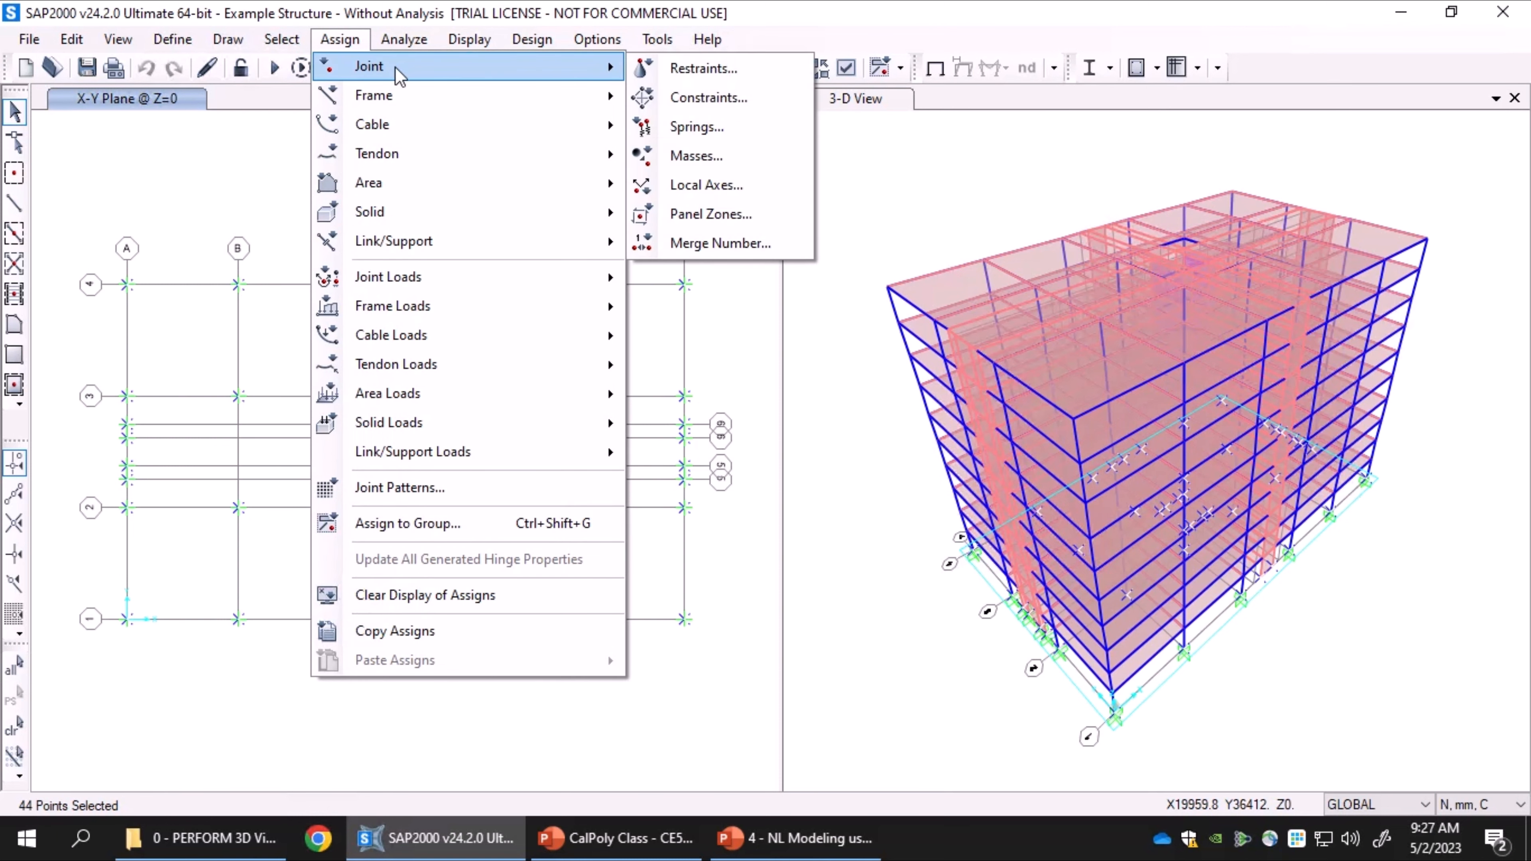
pyautogui.click(716, 66)
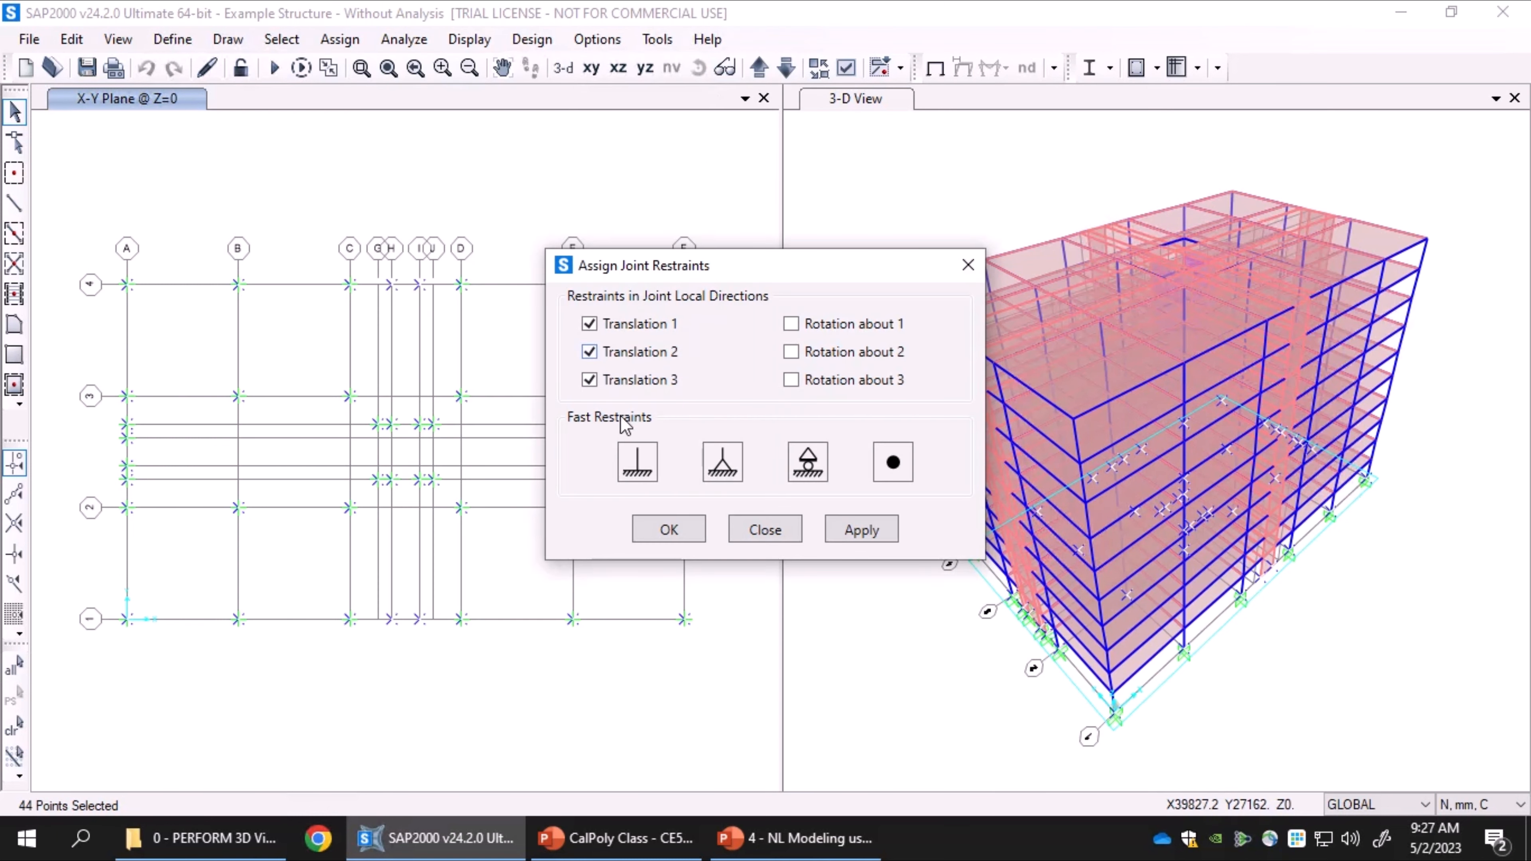
pyautogui.click(639, 469)
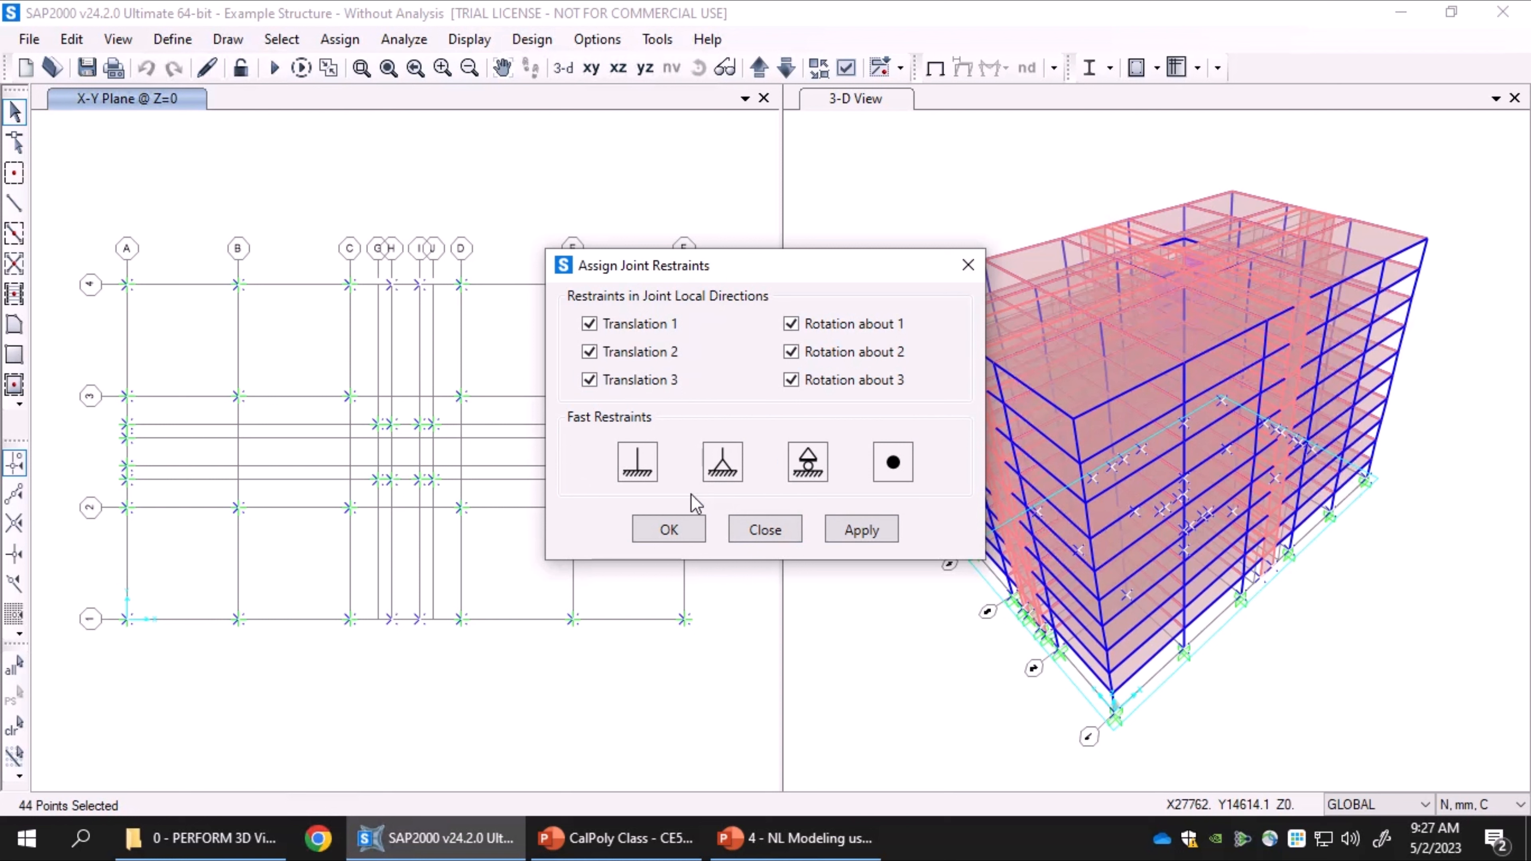
pyautogui.click(669, 529)
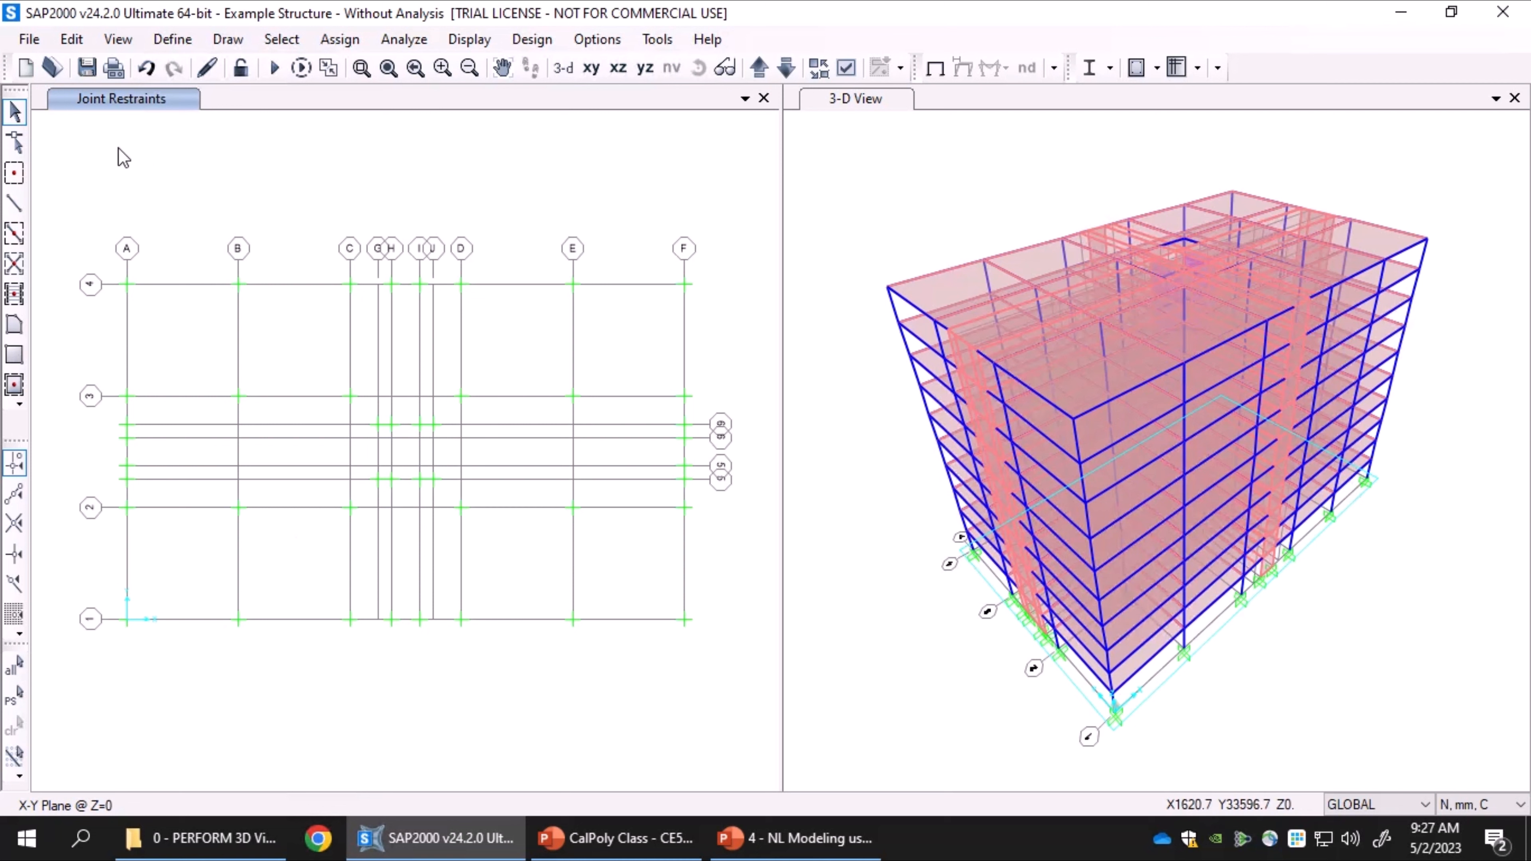
# Step: Open the load pattern definitions and review the ASCE 7-16 seismic parameters of ELFX, leaving them as they are
pyautogui.click(177, 43)
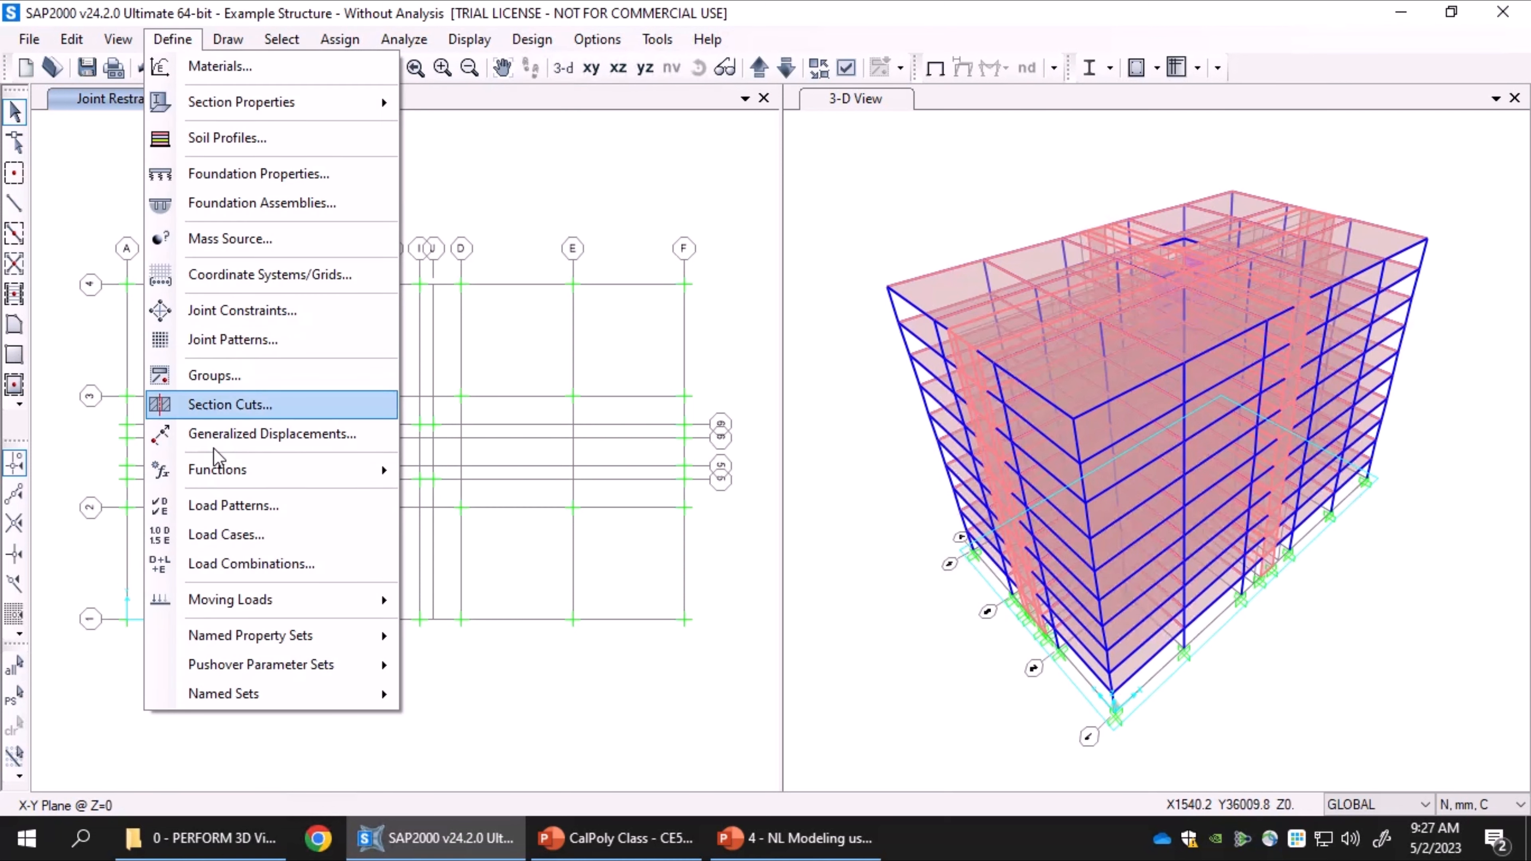
pyautogui.click(282, 511)
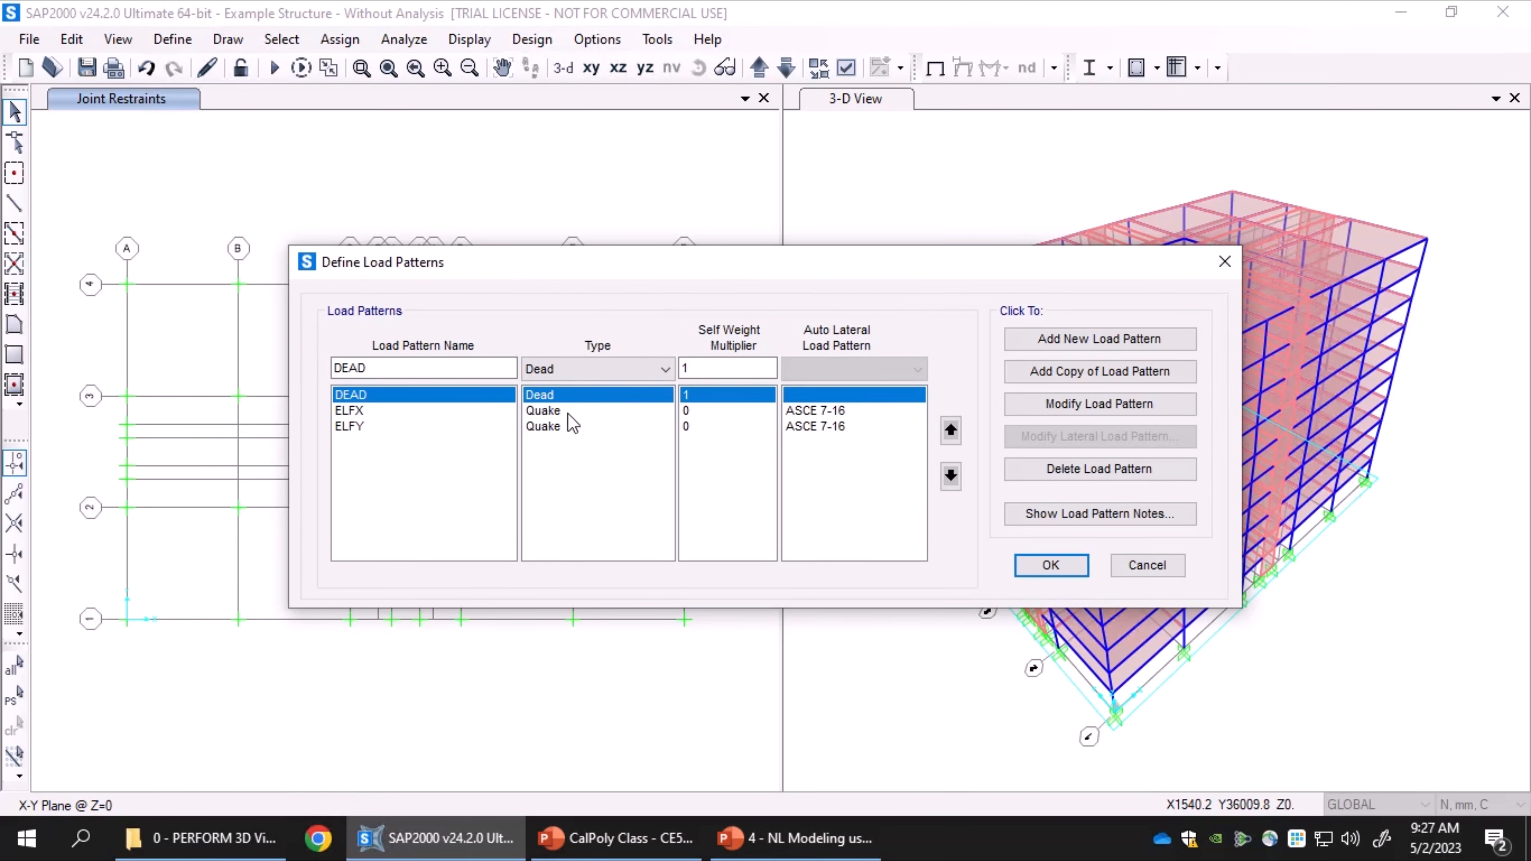
pyautogui.click(368, 411)
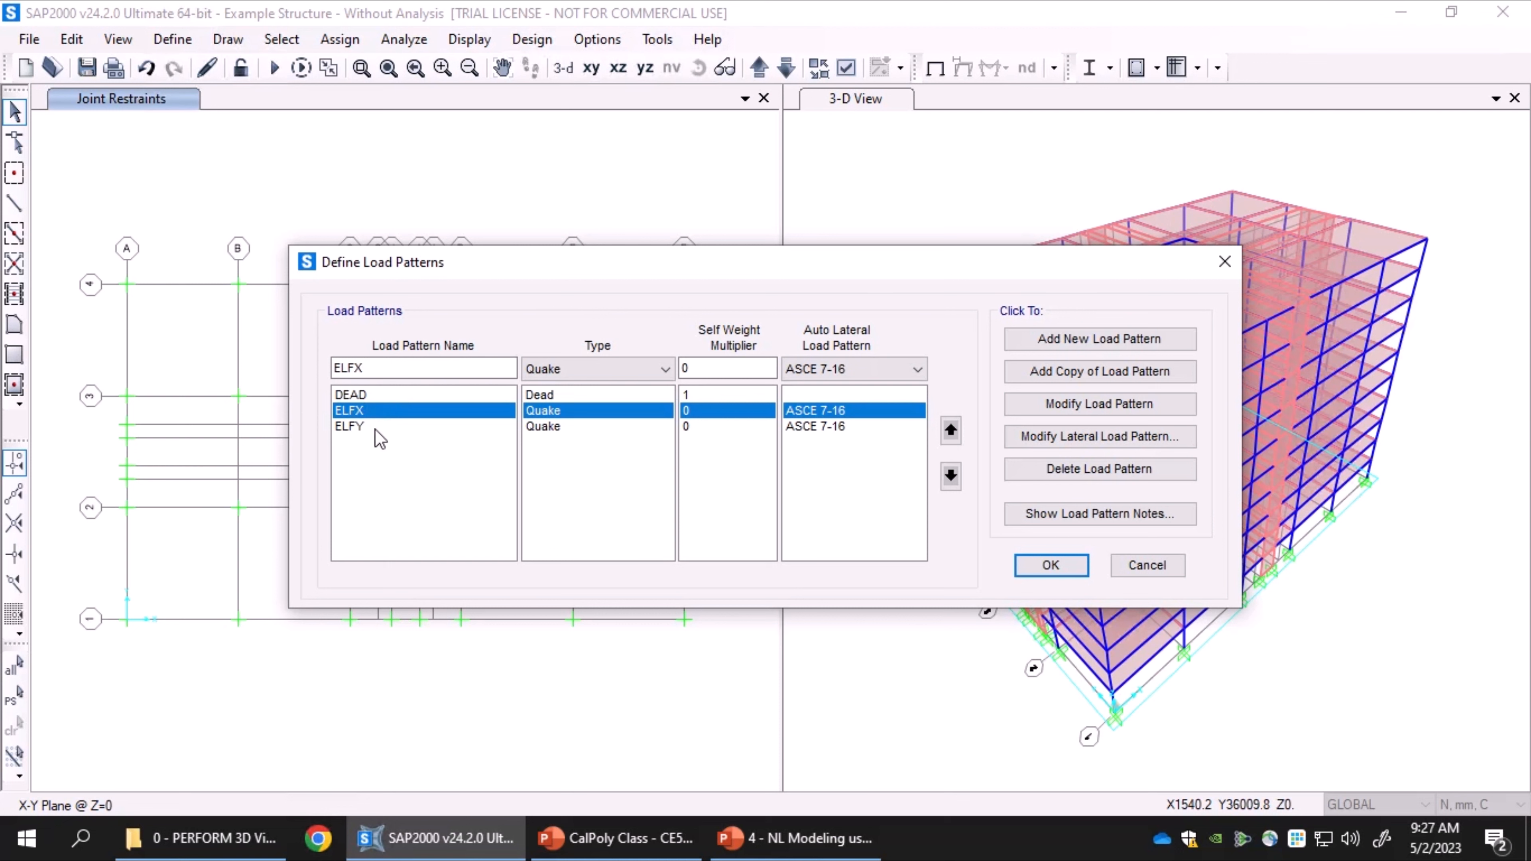
pyautogui.click(376, 426)
pyautogui.click(376, 412)
pyautogui.click(377, 427)
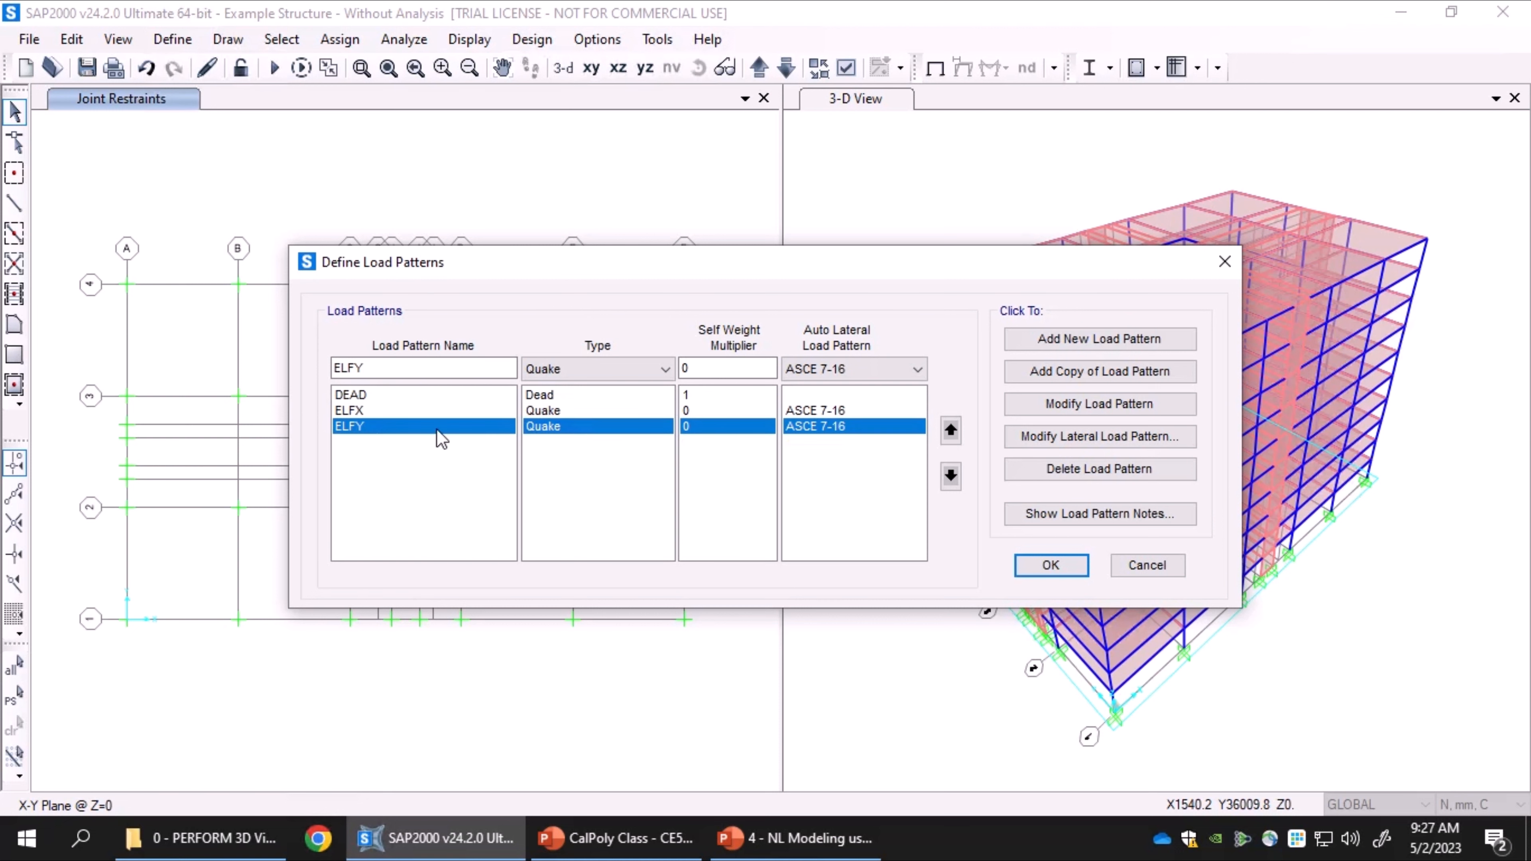
pyautogui.click(820, 412)
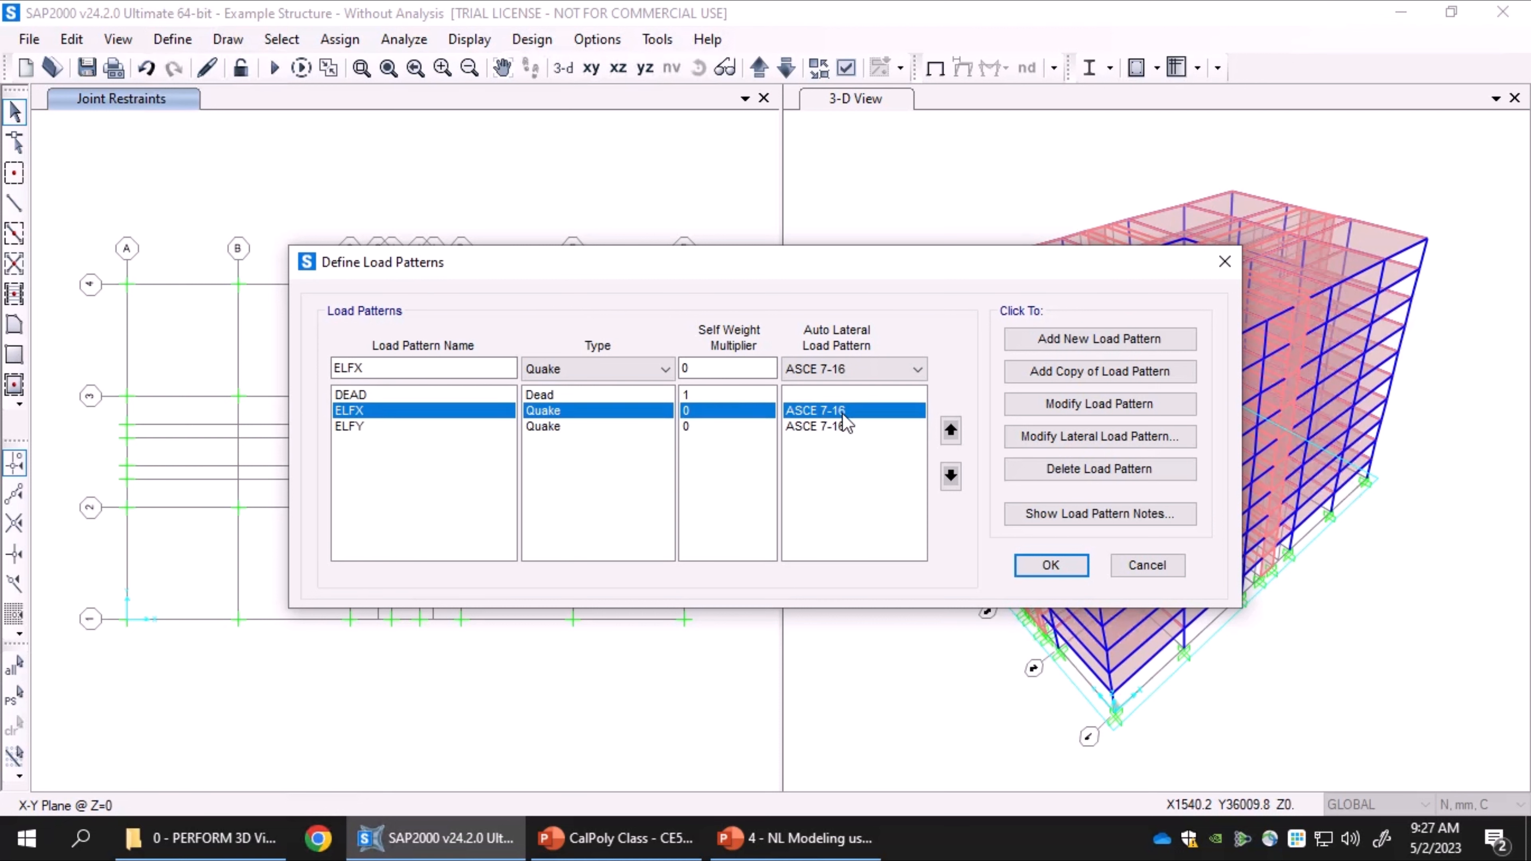
pyautogui.click(1073, 438)
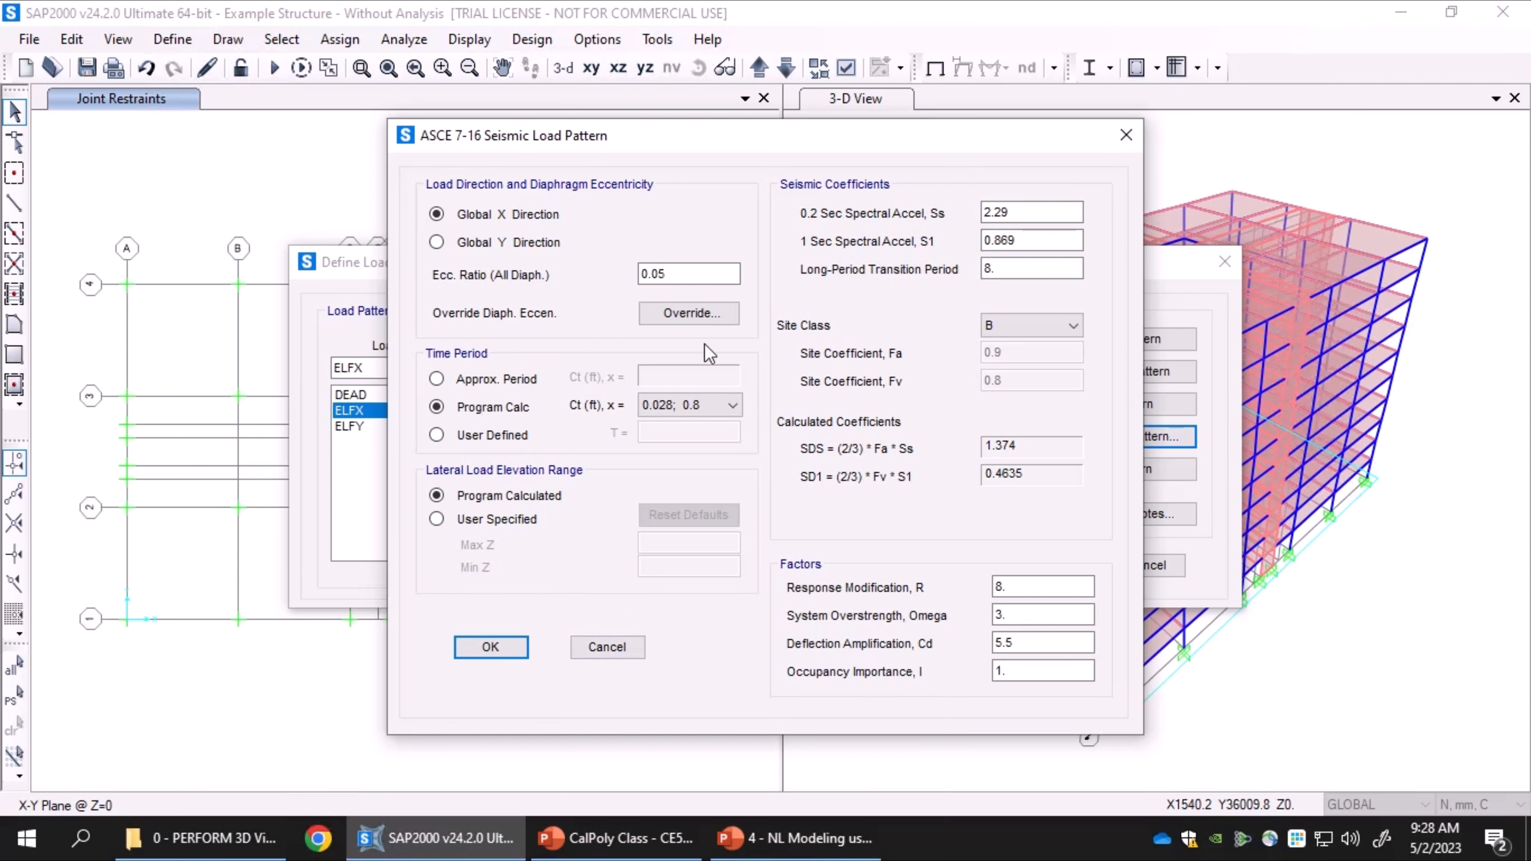
pyautogui.moveTo(795, 133); pyautogui.dragTo(746, 114)
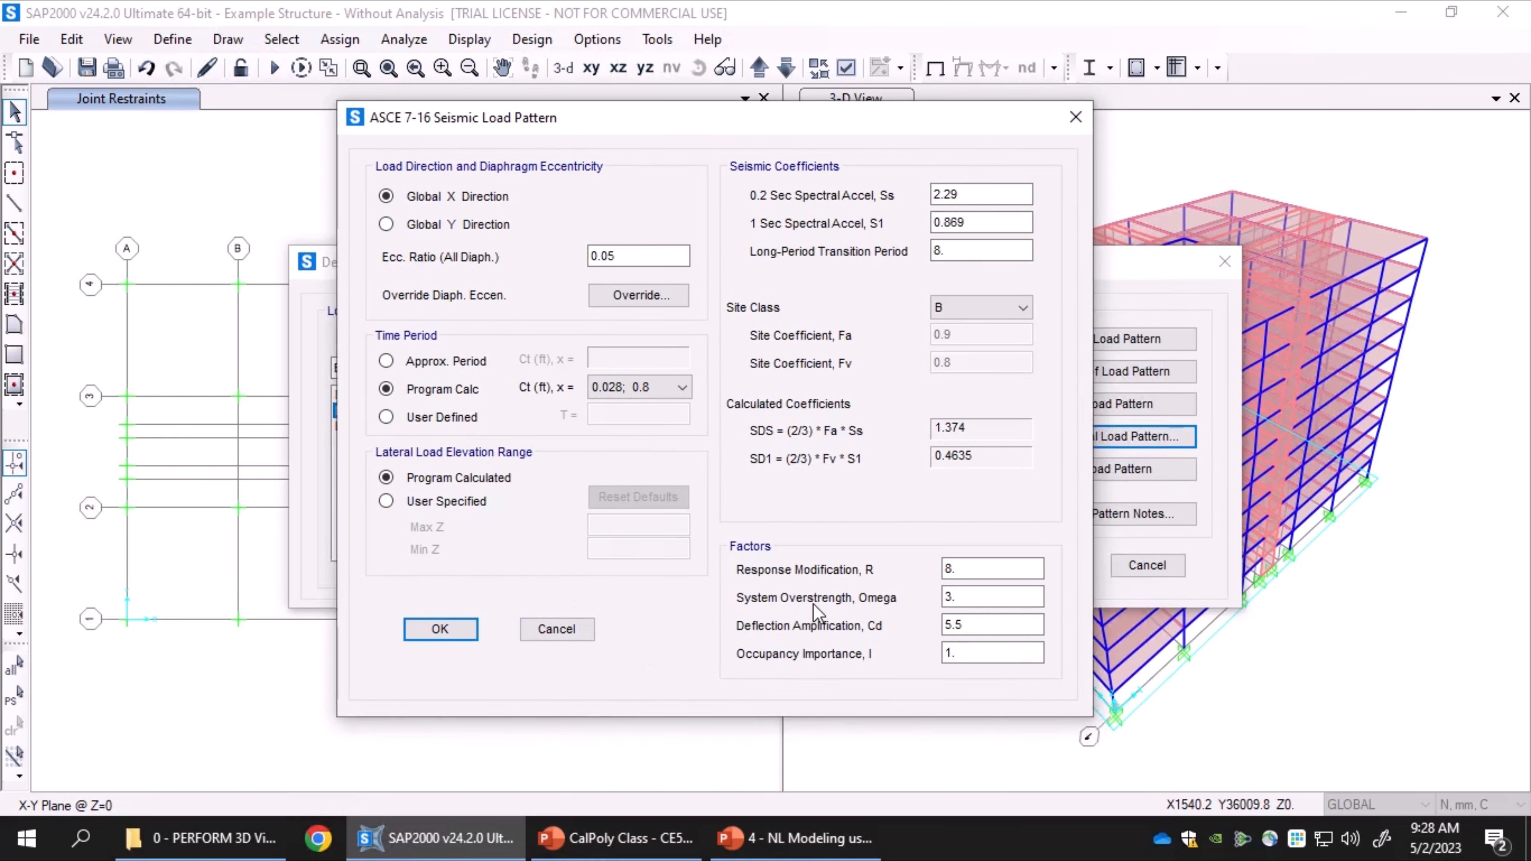
pyautogui.click(556, 629)
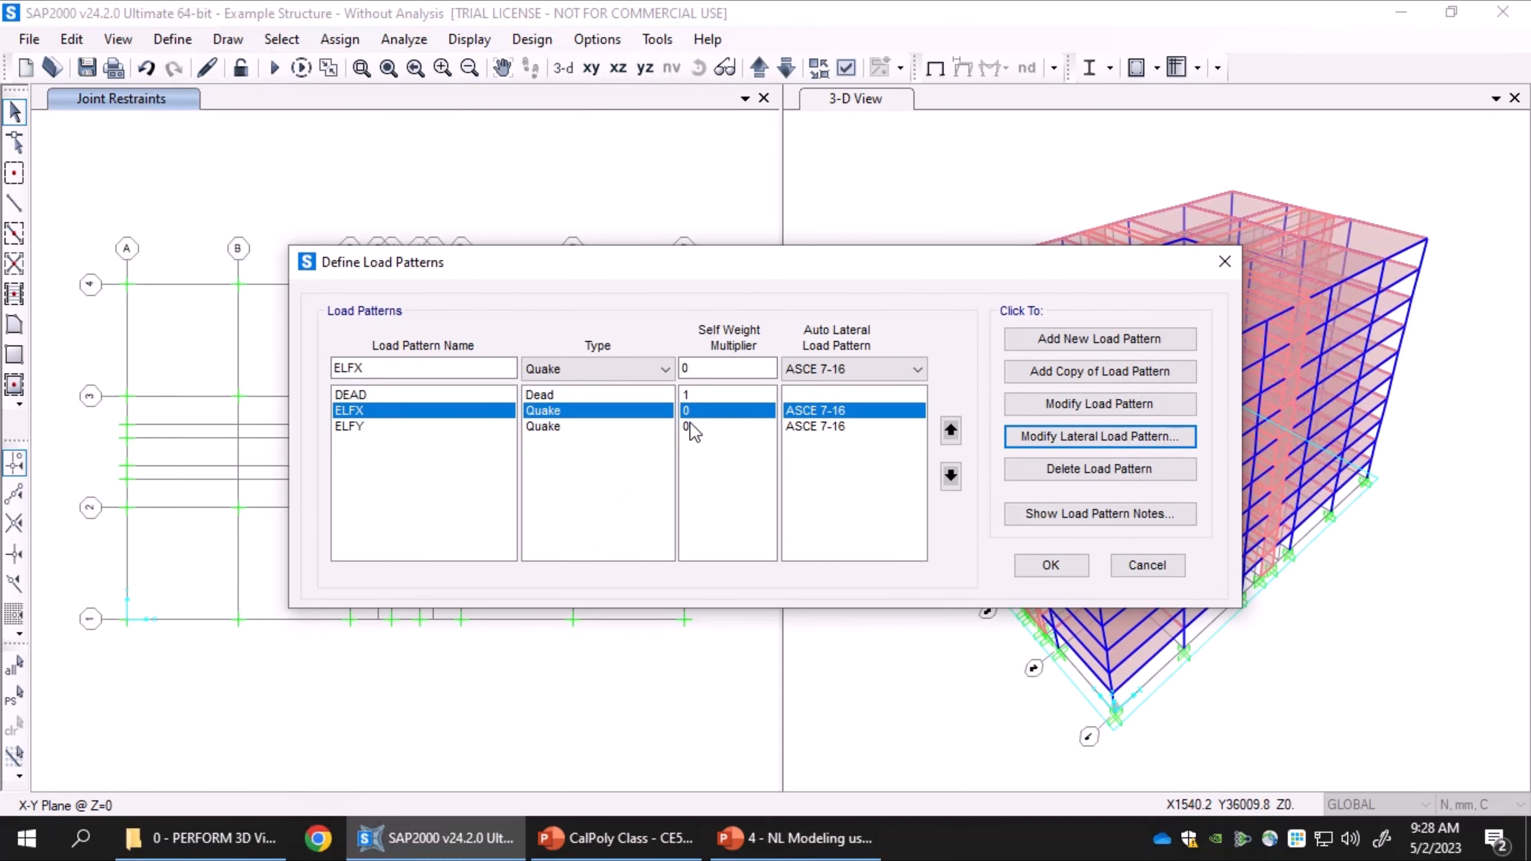
# Step: Review the ASCE 7-16 load direction and parameters of the ELFY pattern, and close the load pattern definitions without changes
pyautogui.click(728, 426)
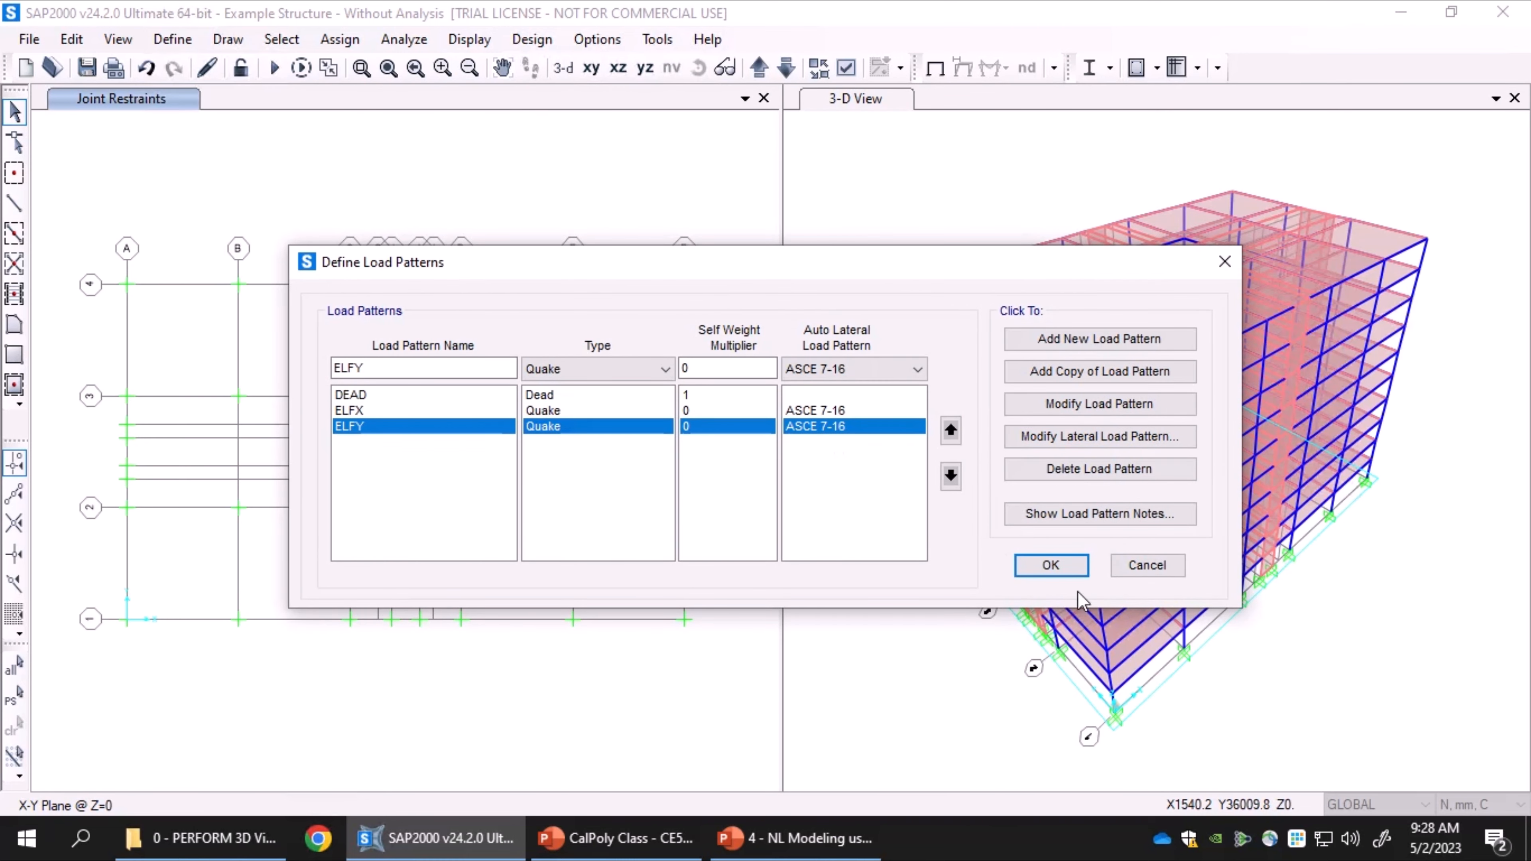
pyautogui.click(1083, 436)
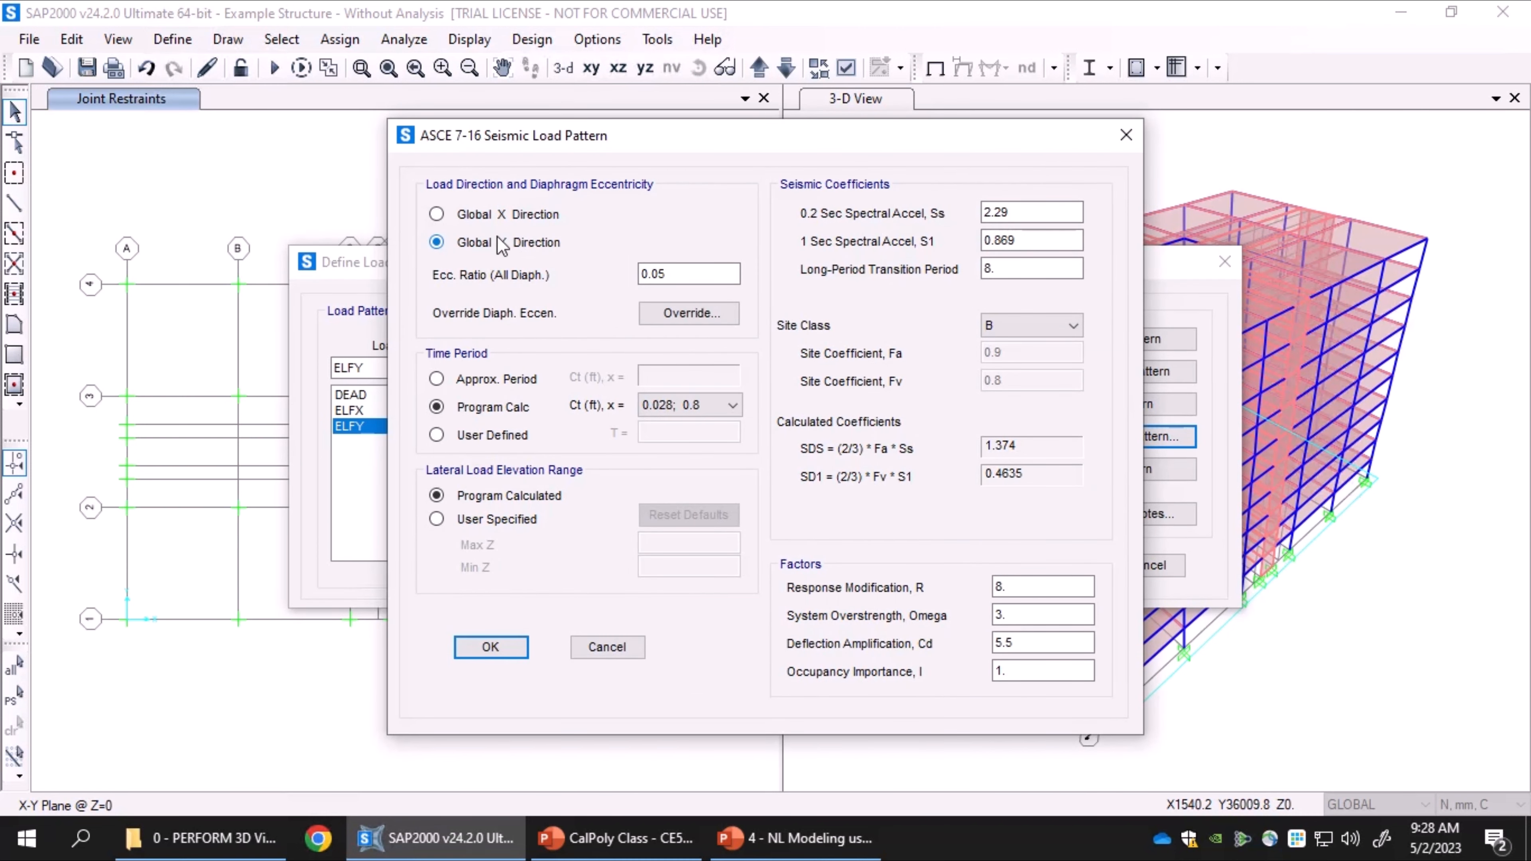
pyautogui.click(605, 646)
pyautogui.click(1146, 564)
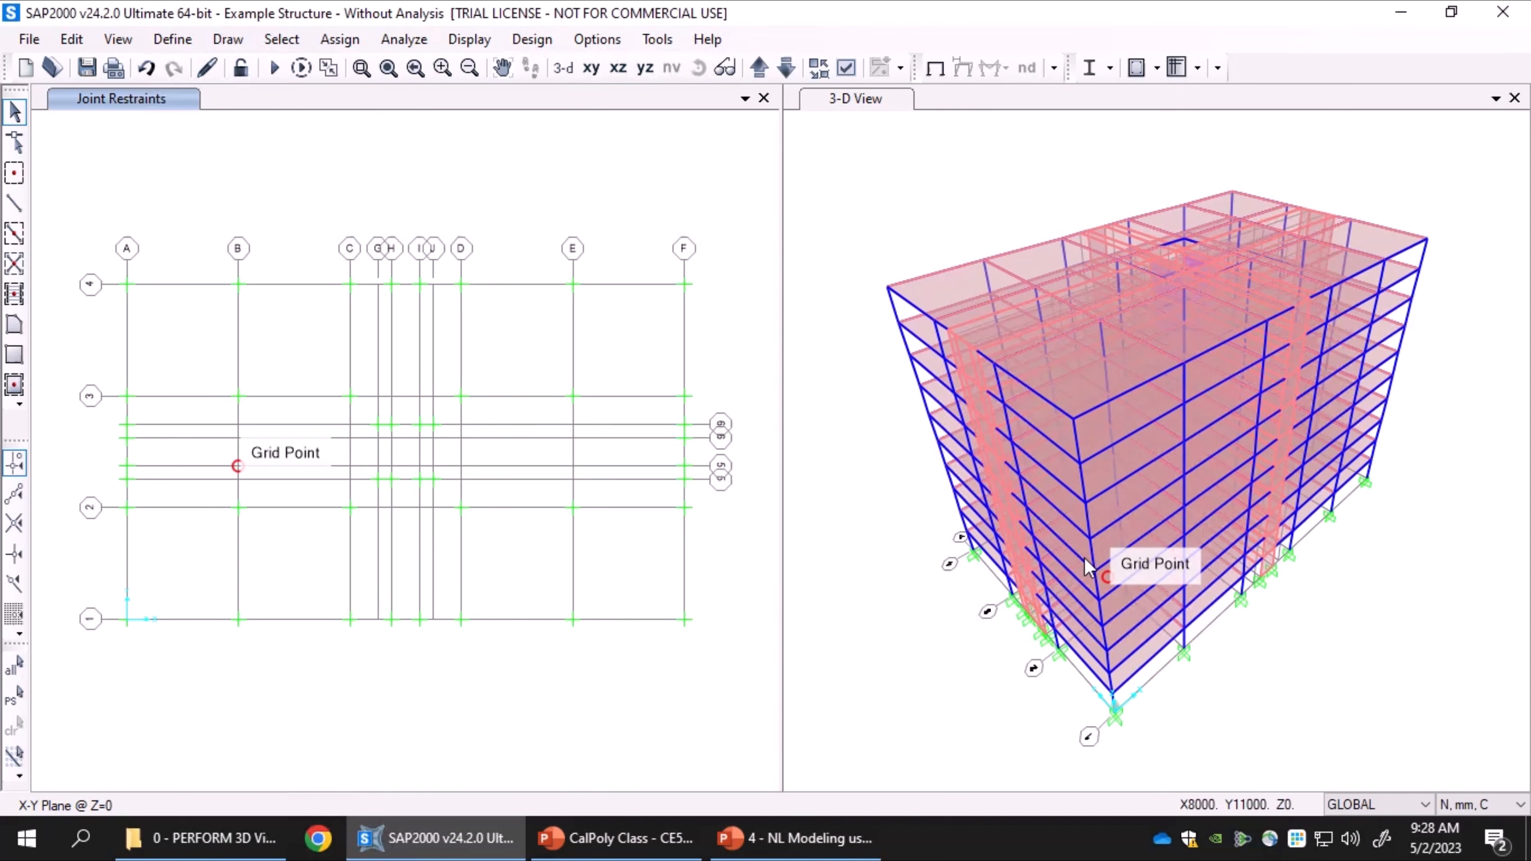
# Step: Open the linear static load case ELFX and review its available load case types, keeping Static
pyautogui.click(172, 39)
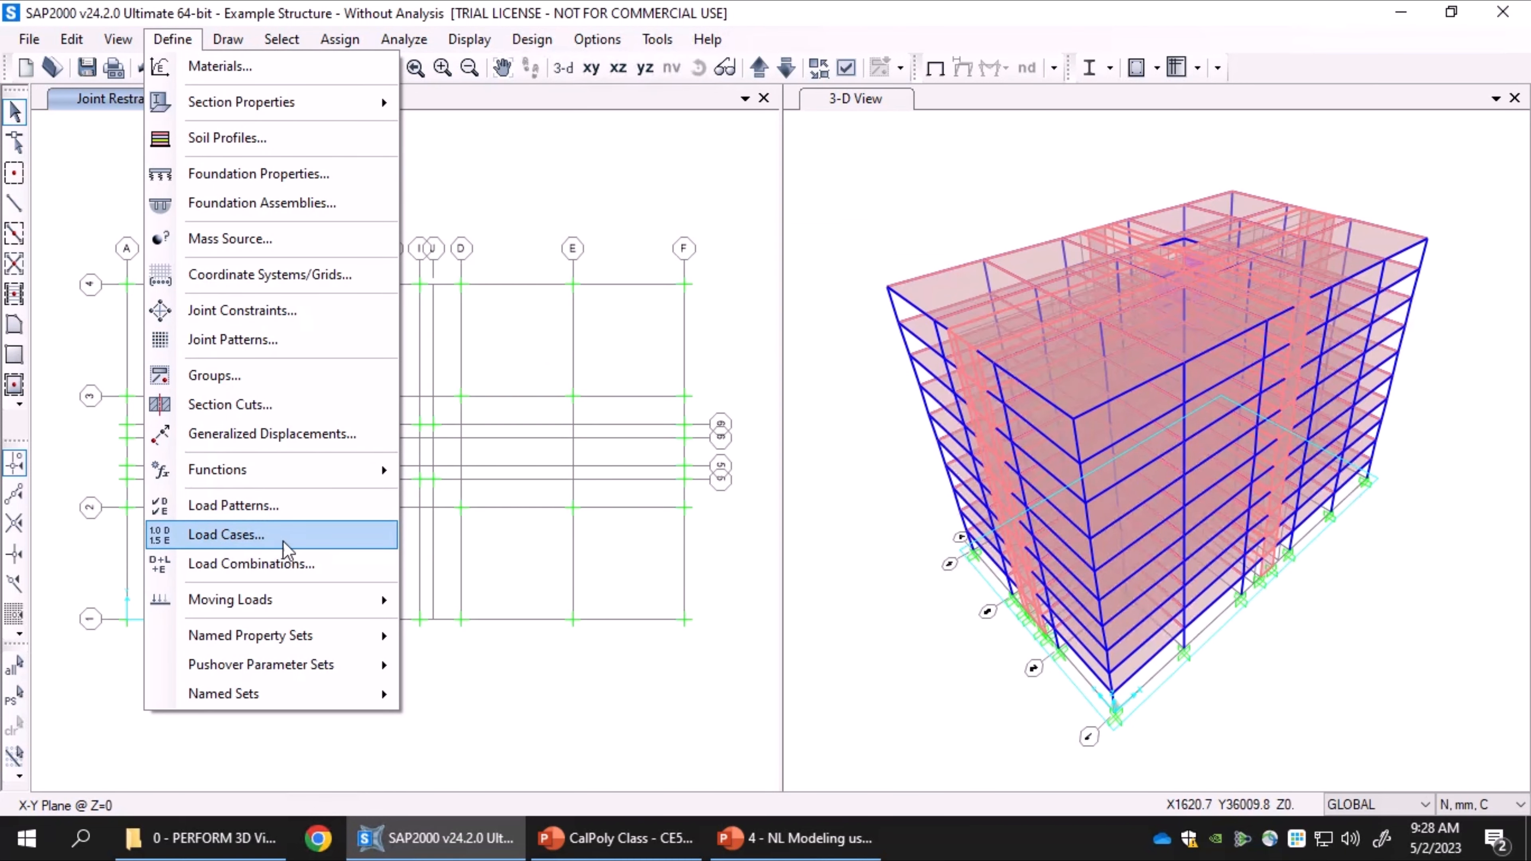
pyautogui.click(270, 540)
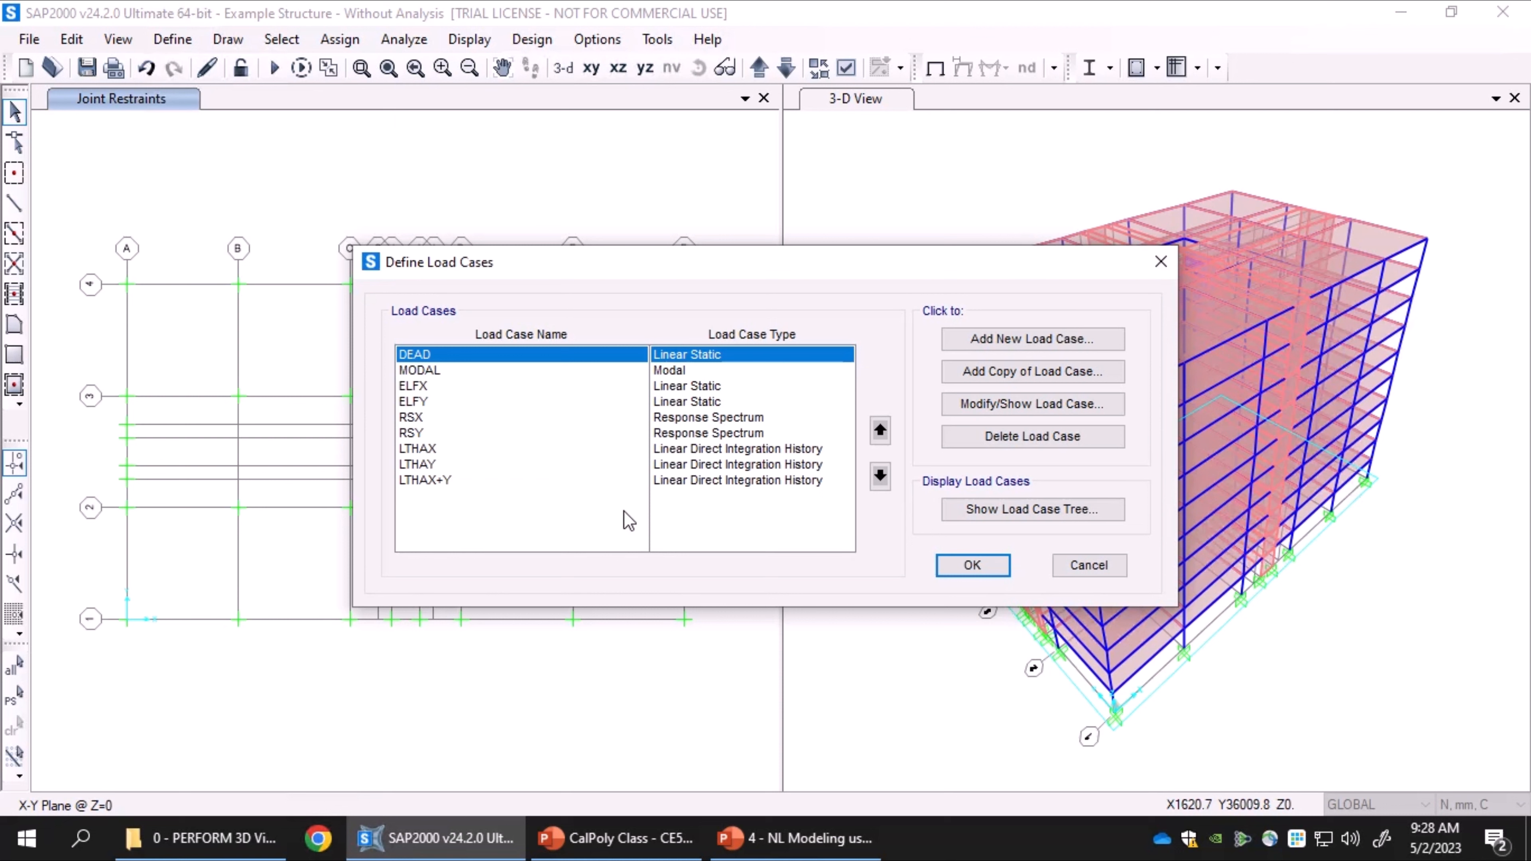
pyautogui.click(425, 385)
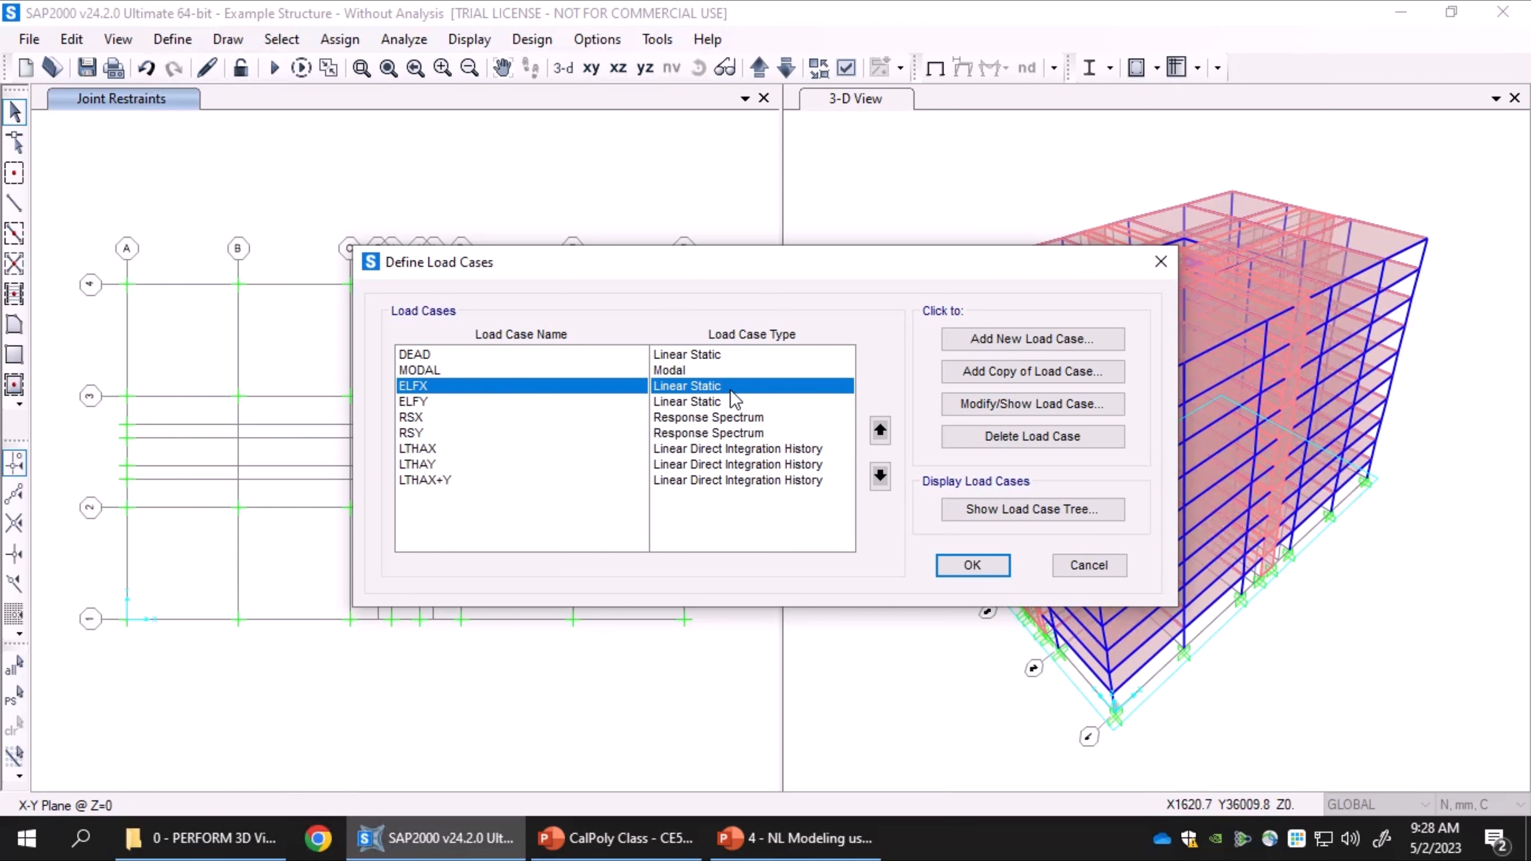
pyautogui.click(972, 406)
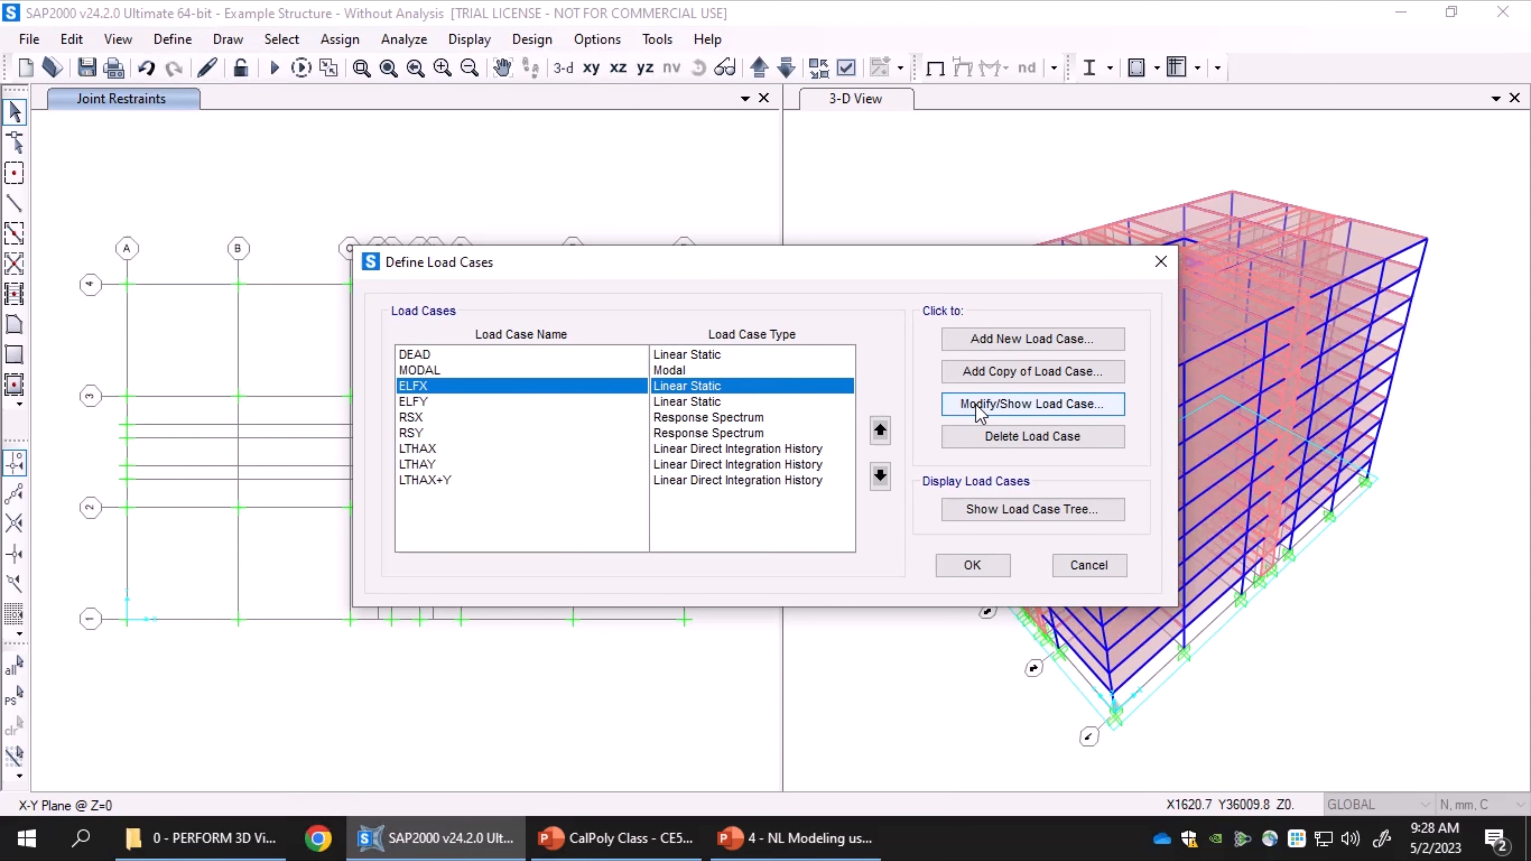
pyautogui.click(1079, 164)
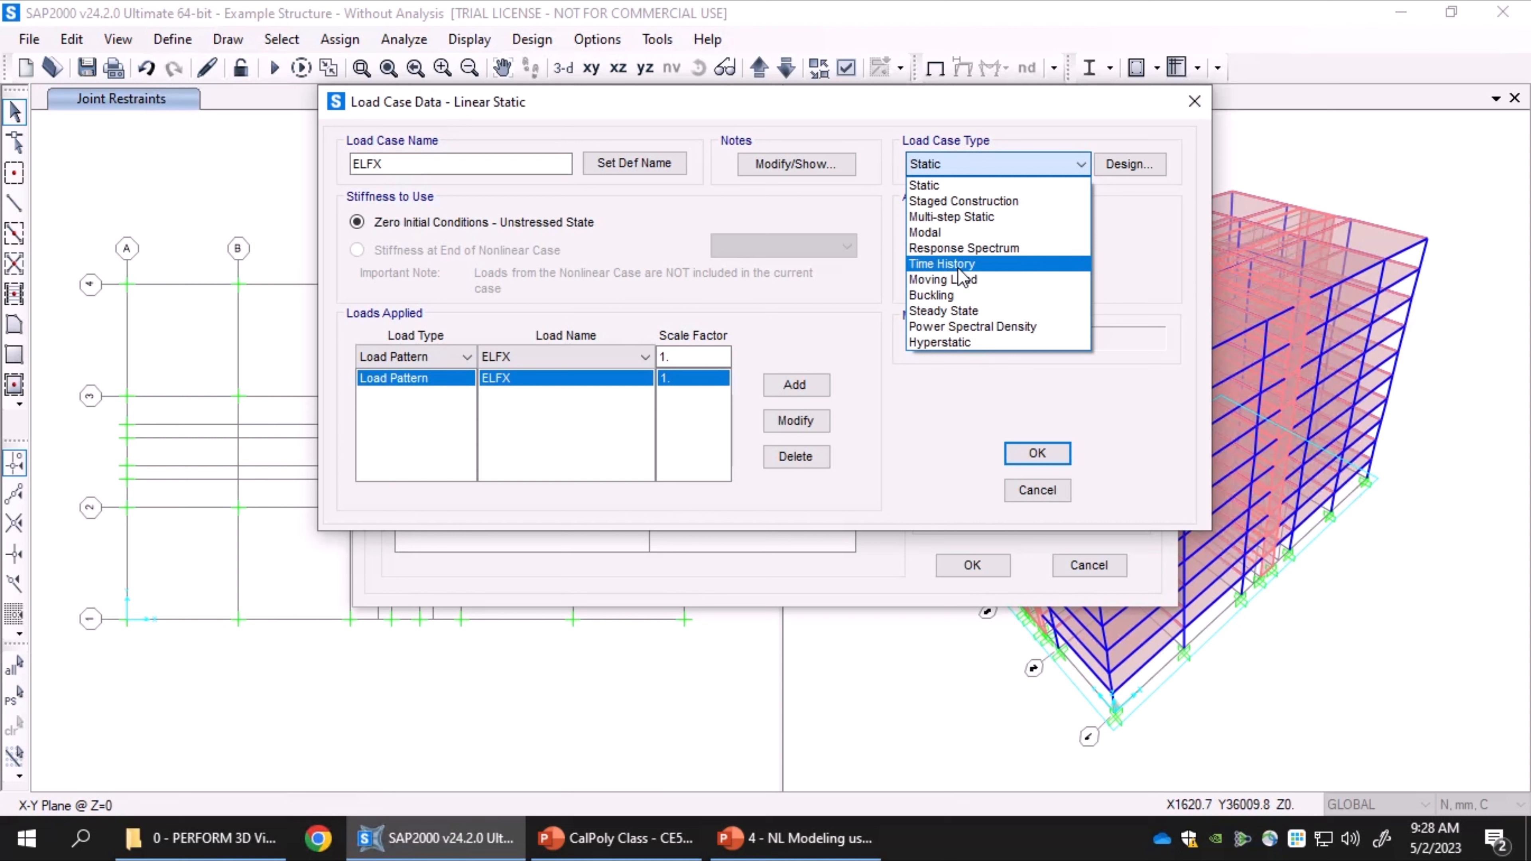
pyautogui.click(952, 163)
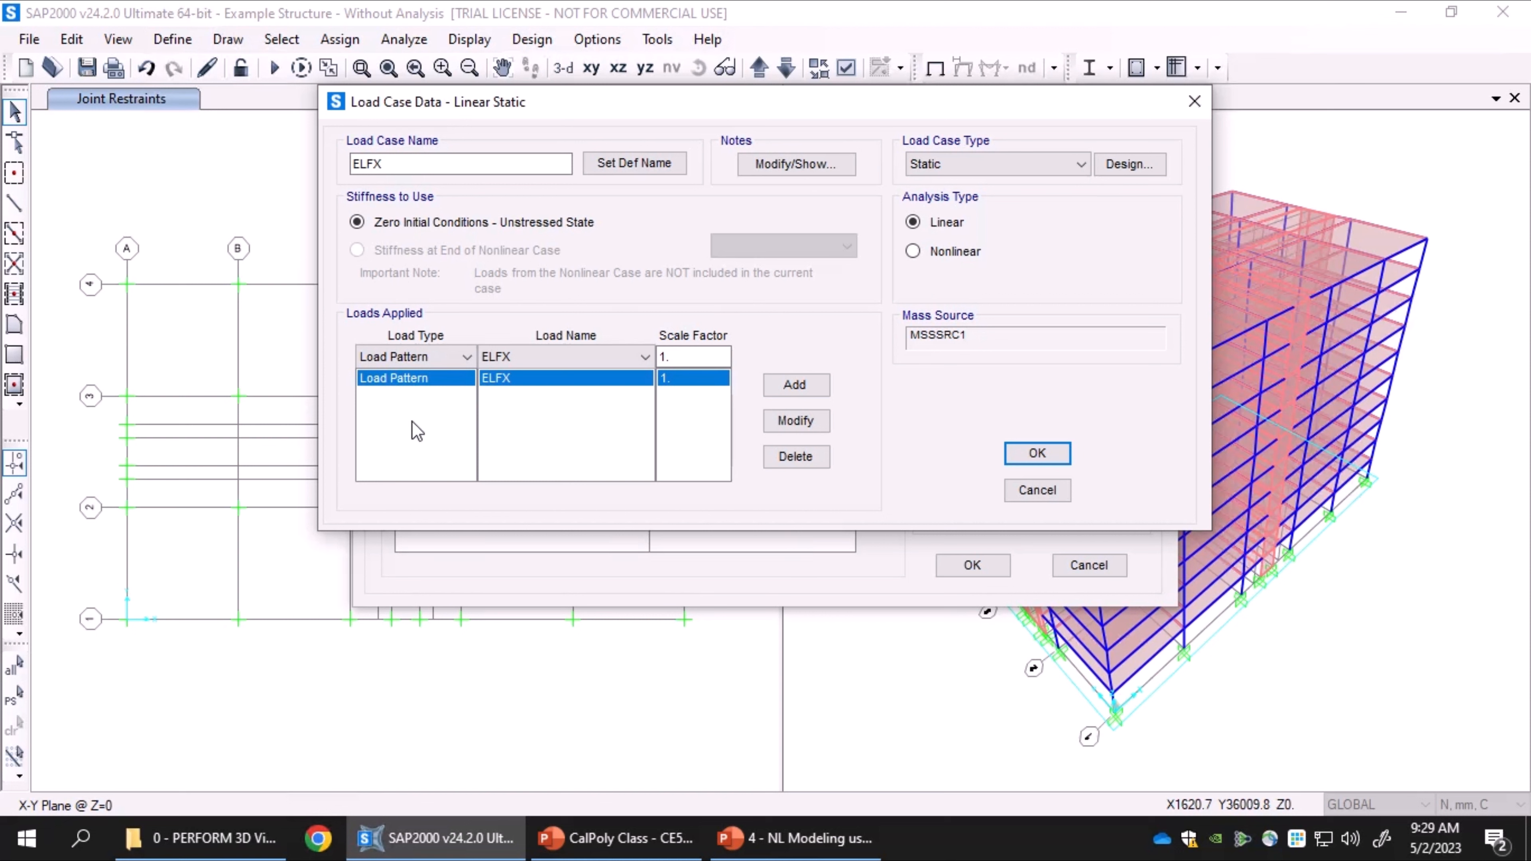
# Step: Review the ELFX case's name, applied load pattern and scale factor, and close the load case definitions without changes
pyautogui.moveTo(393, 164); pyautogui.dragTo(320, 154)
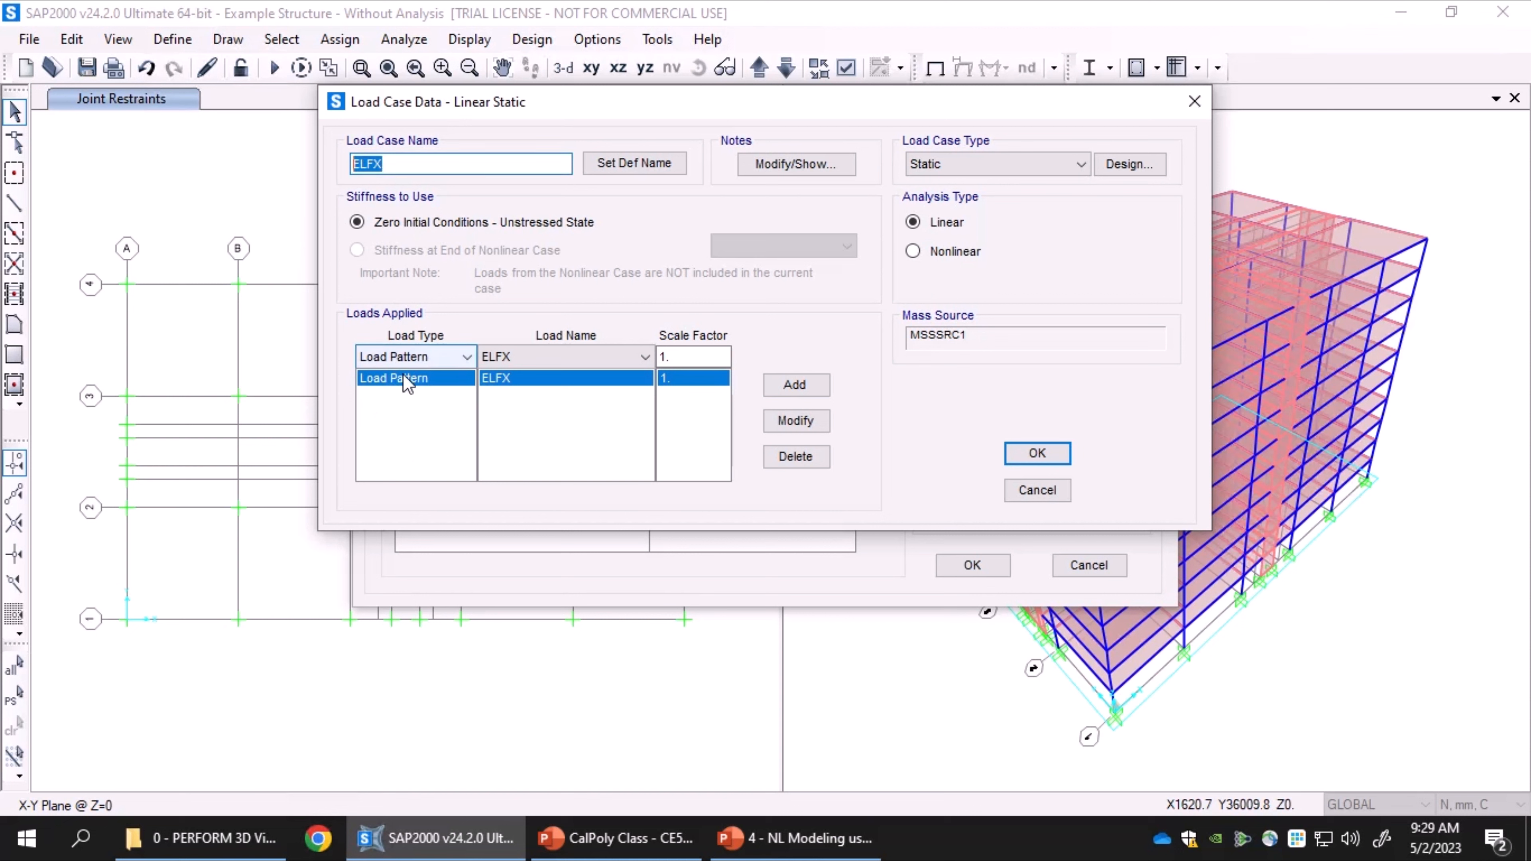
pyautogui.click(503, 357)
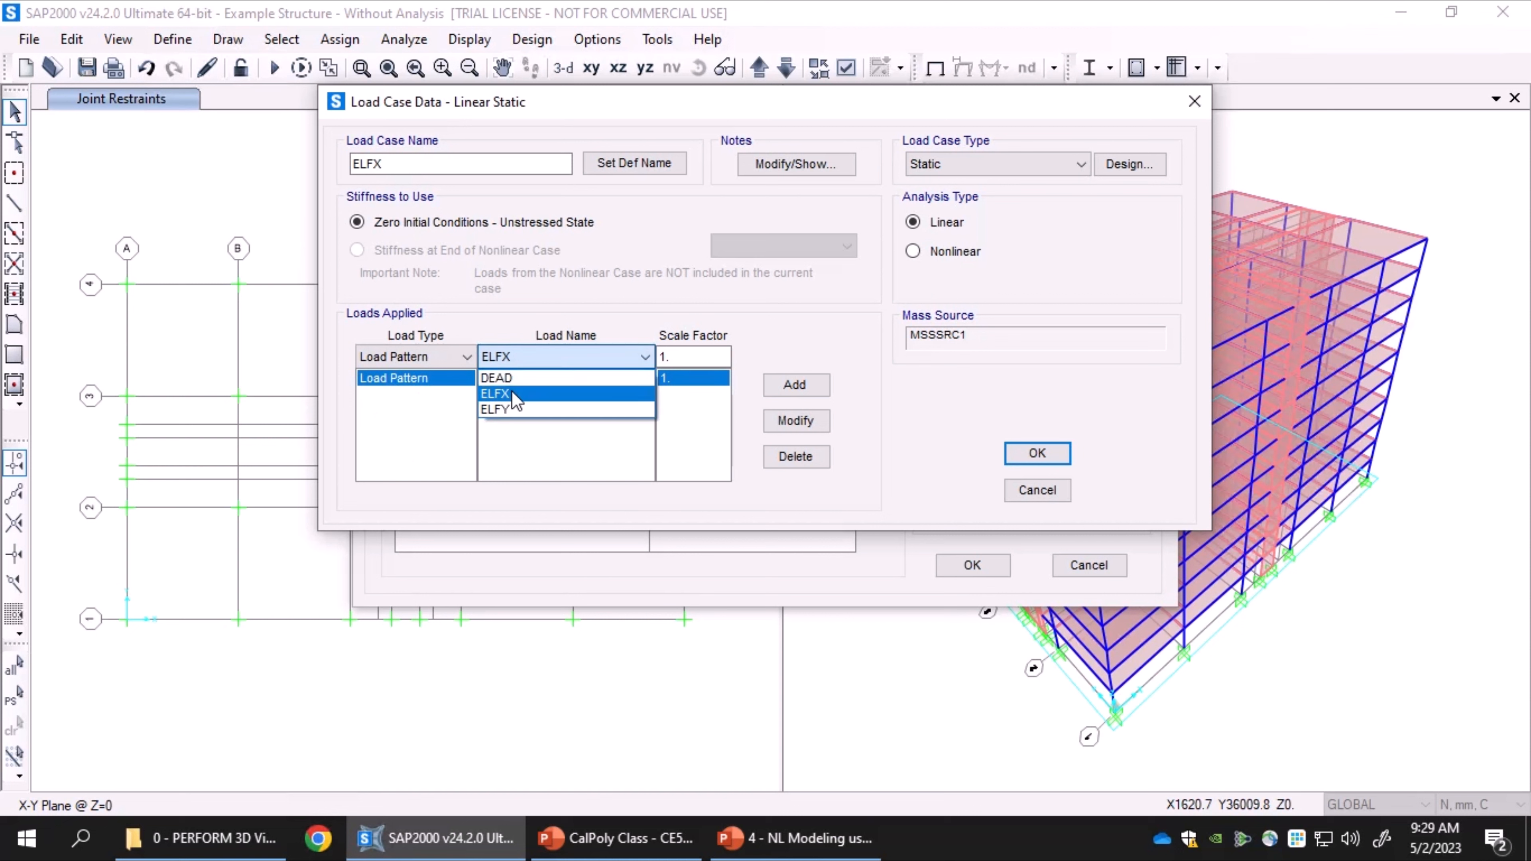
pyautogui.click(512, 393)
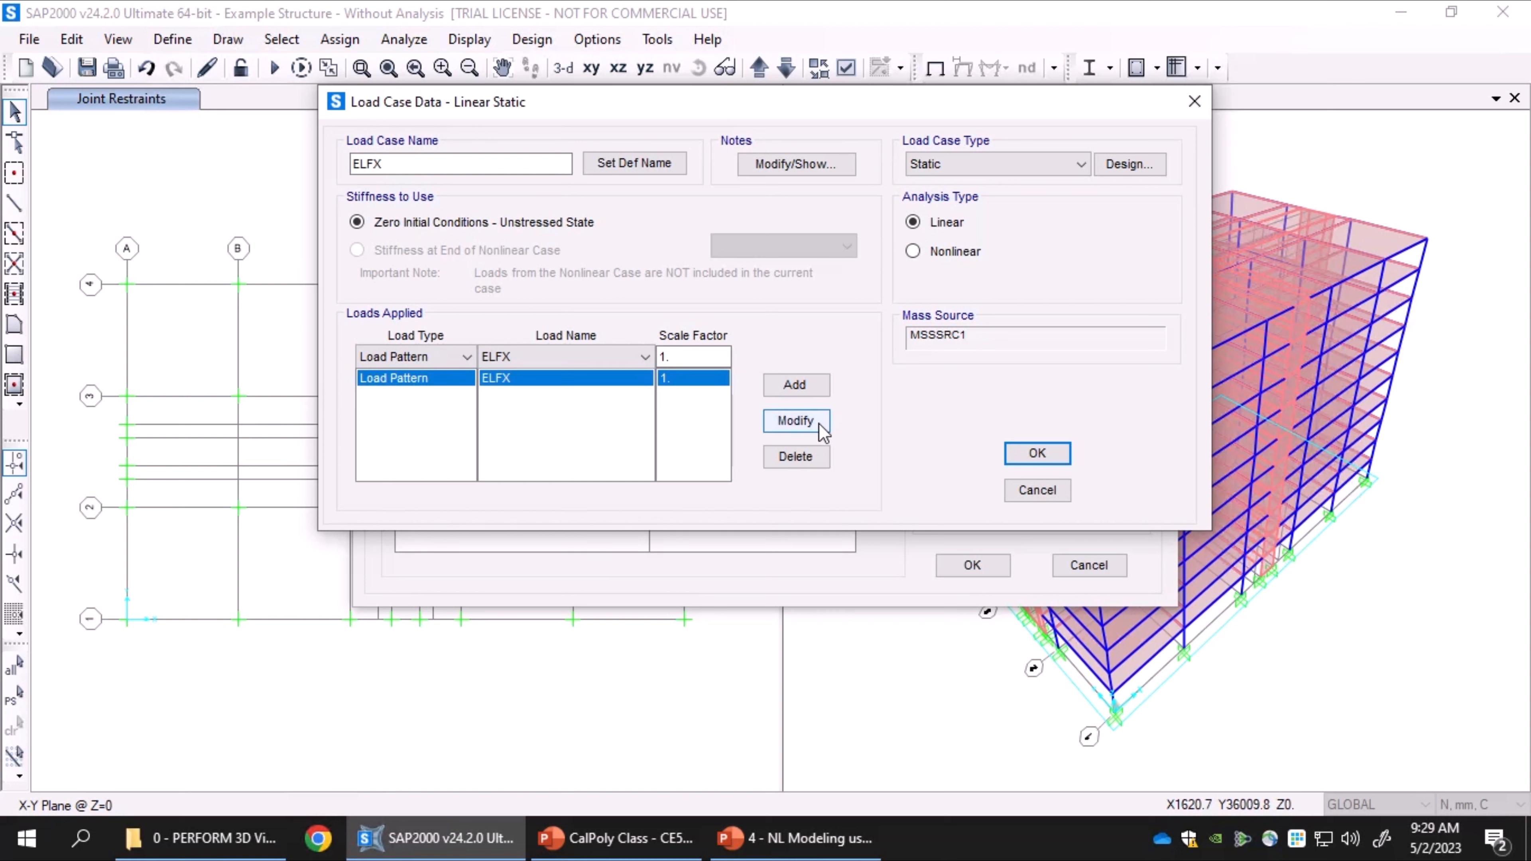
pyautogui.click(794, 420)
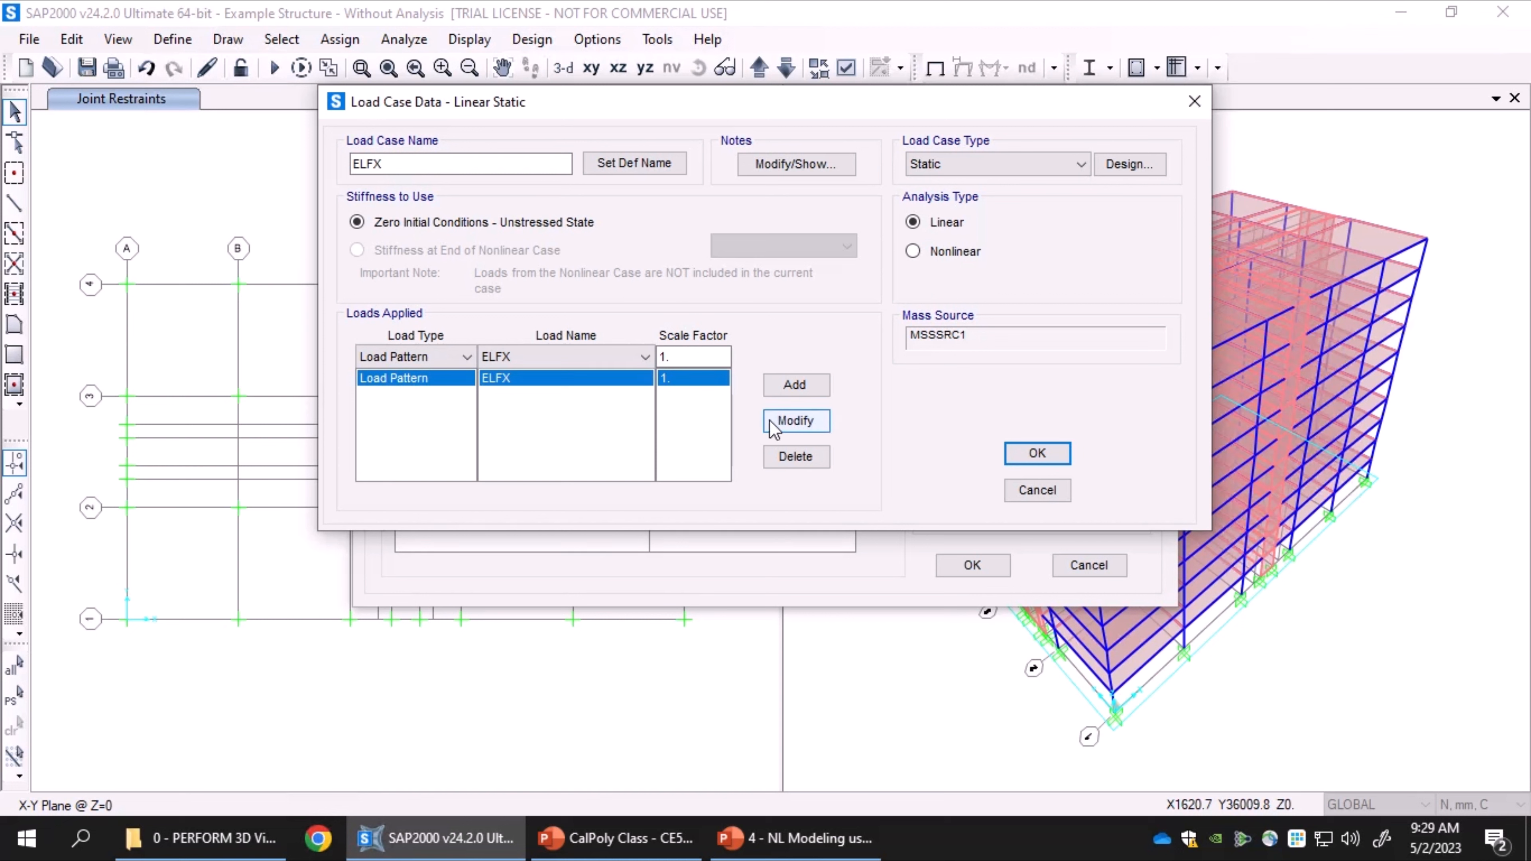
pyautogui.doubleClick(693, 361)
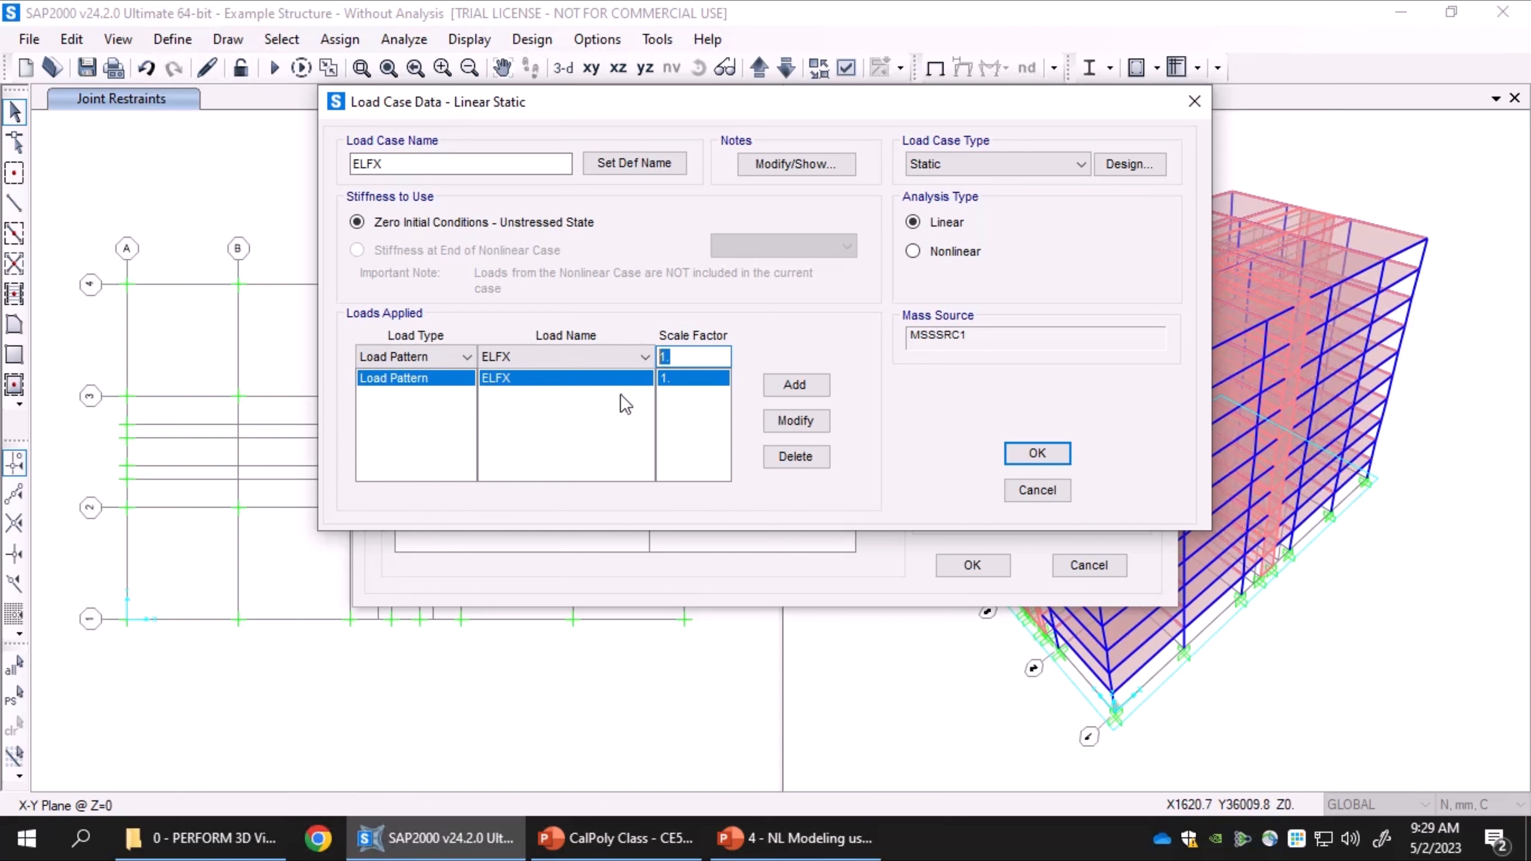
pyautogui.click(686, 360)
pyautogui.doubleClick(681, 360)
pyautogui.click(1028, 489)
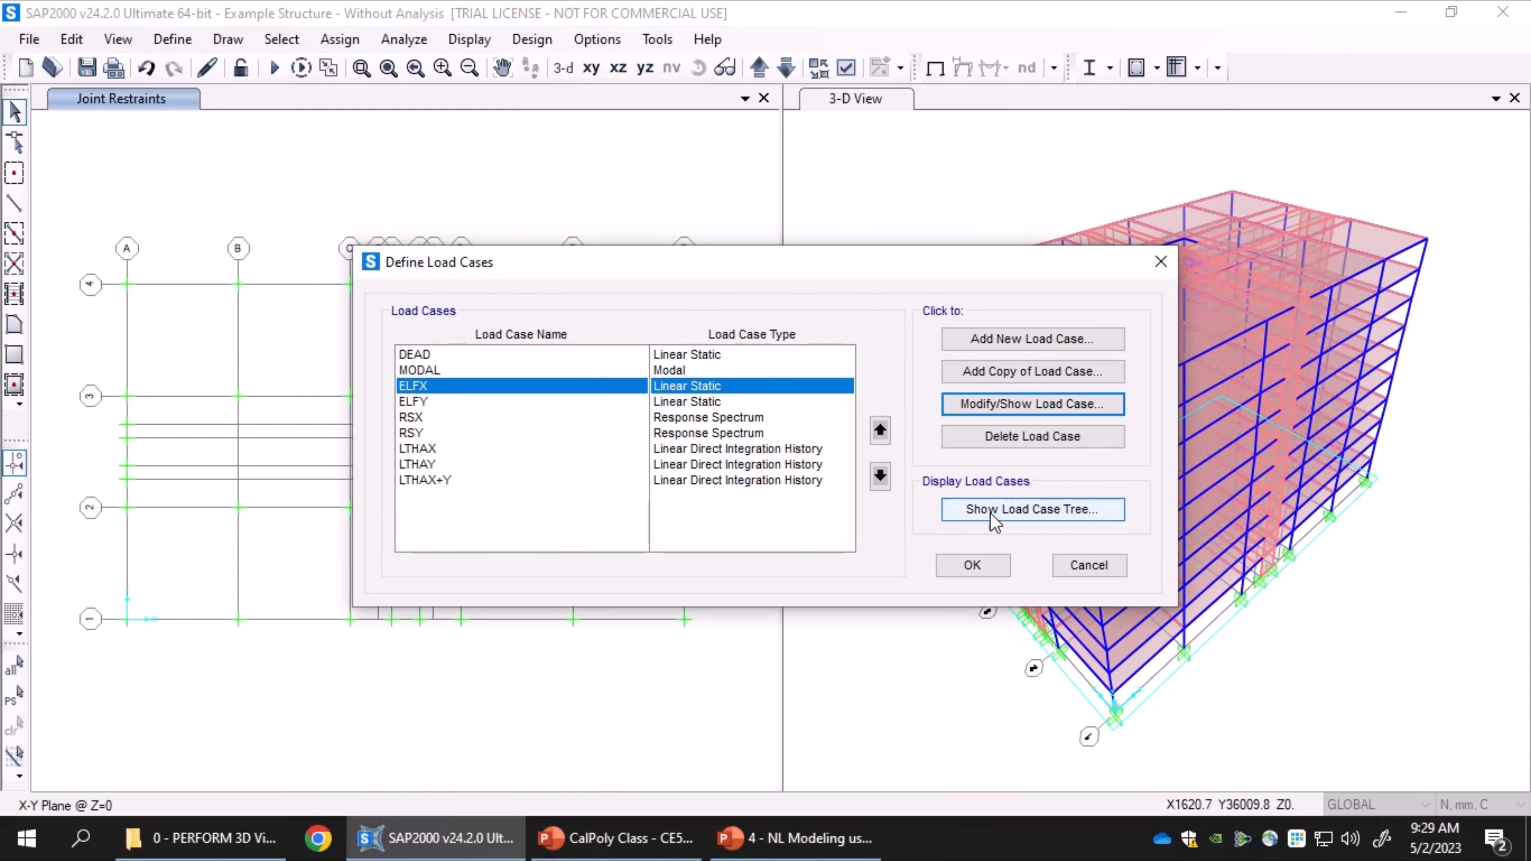
pyautogui.click(1088, 565)
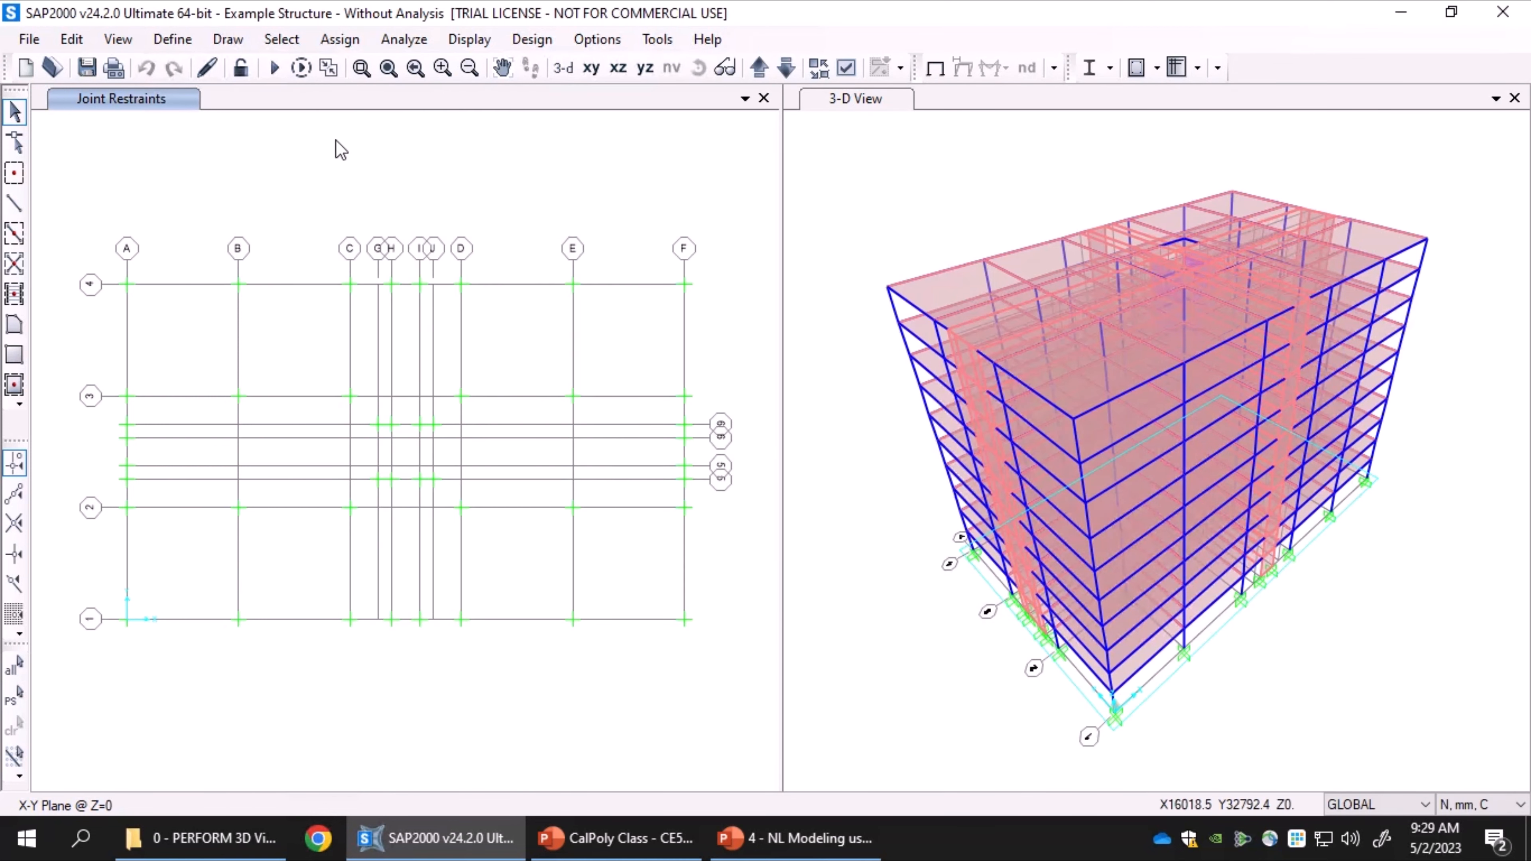
# Step: Examine mass source MSSSRC1, including its specified load pattern and multiplier options, and cancel without changes
pyautogui.click(173, 40)
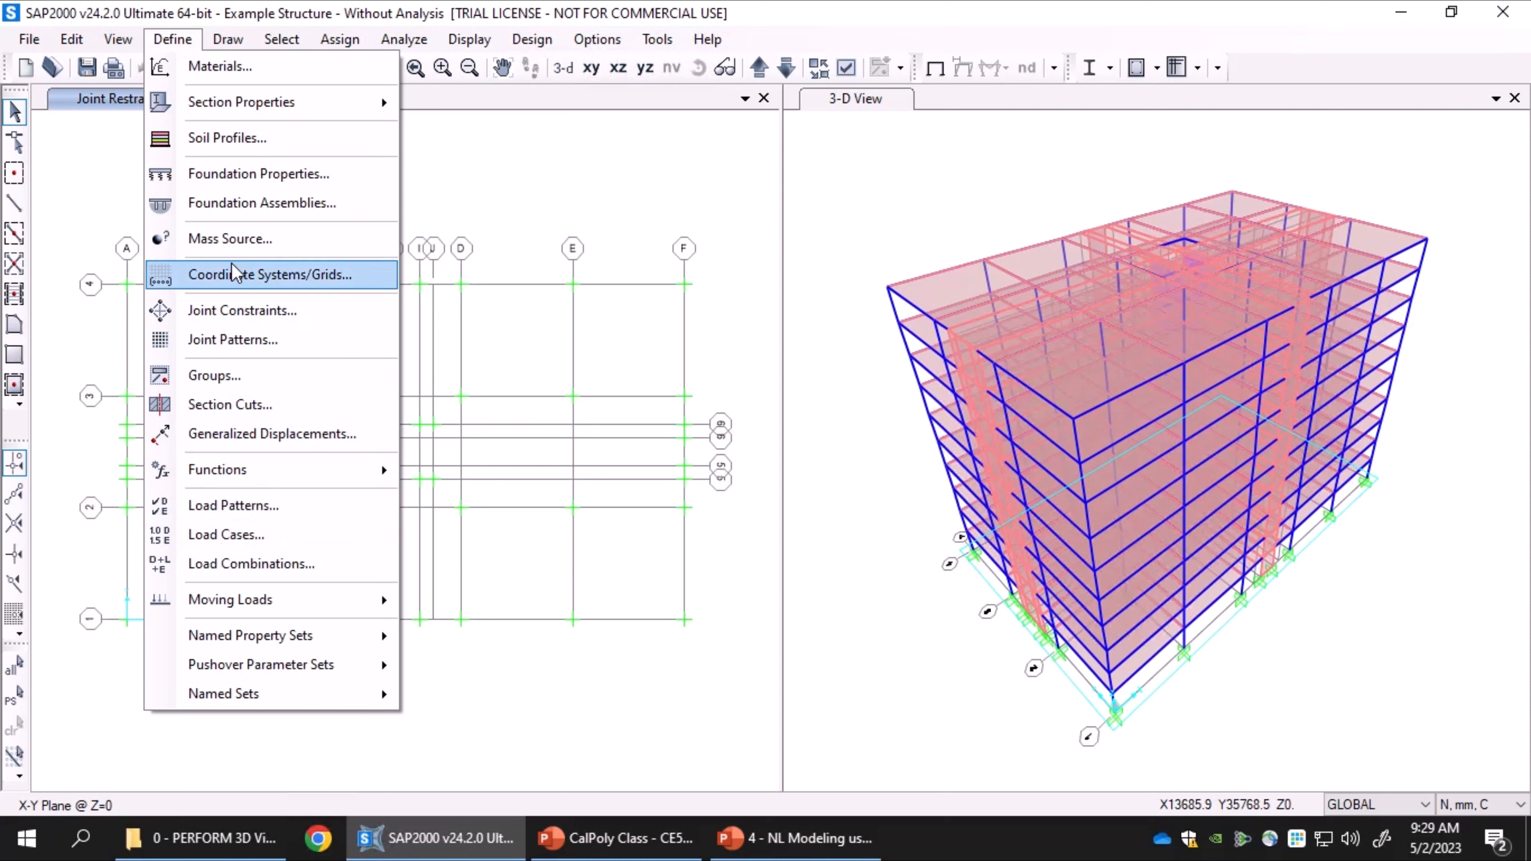
pyautogui.click(336, 248)
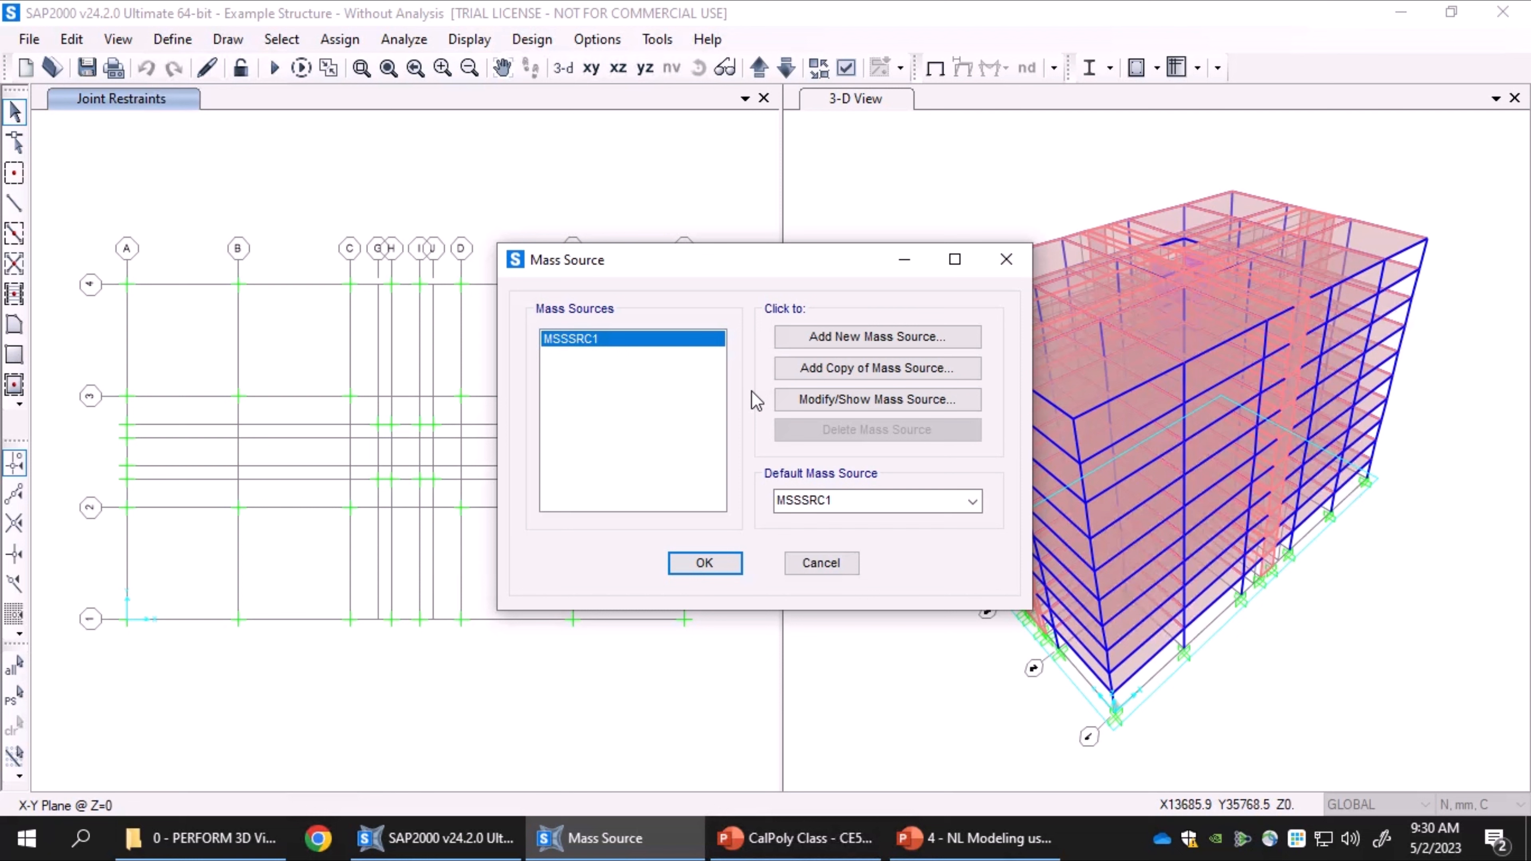
pyautogui.click(799, 401)
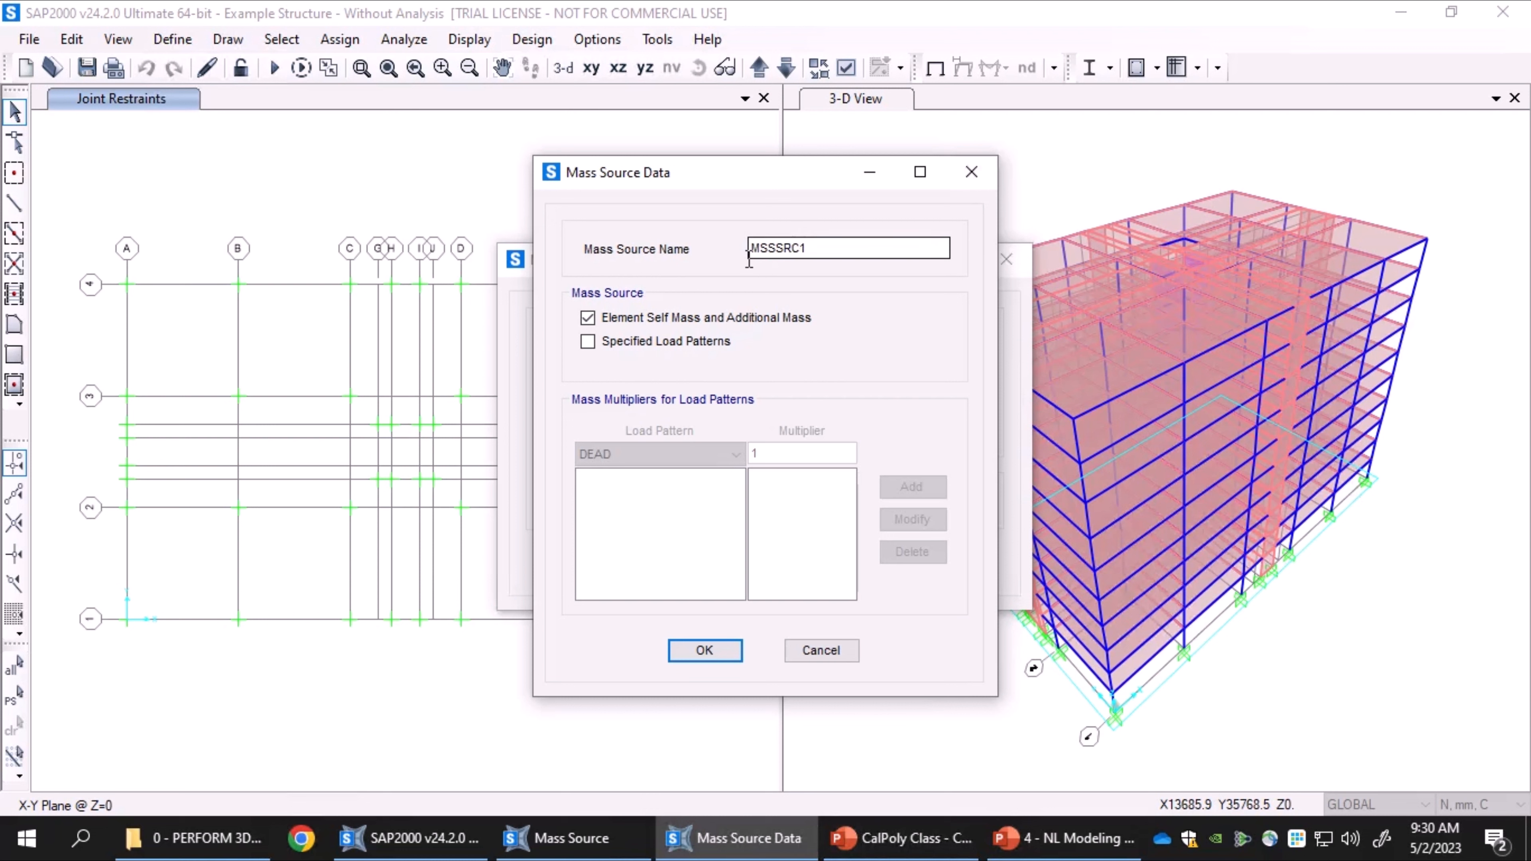
pyautogui.click(656, 342)
pyautogui.click(645, 456)
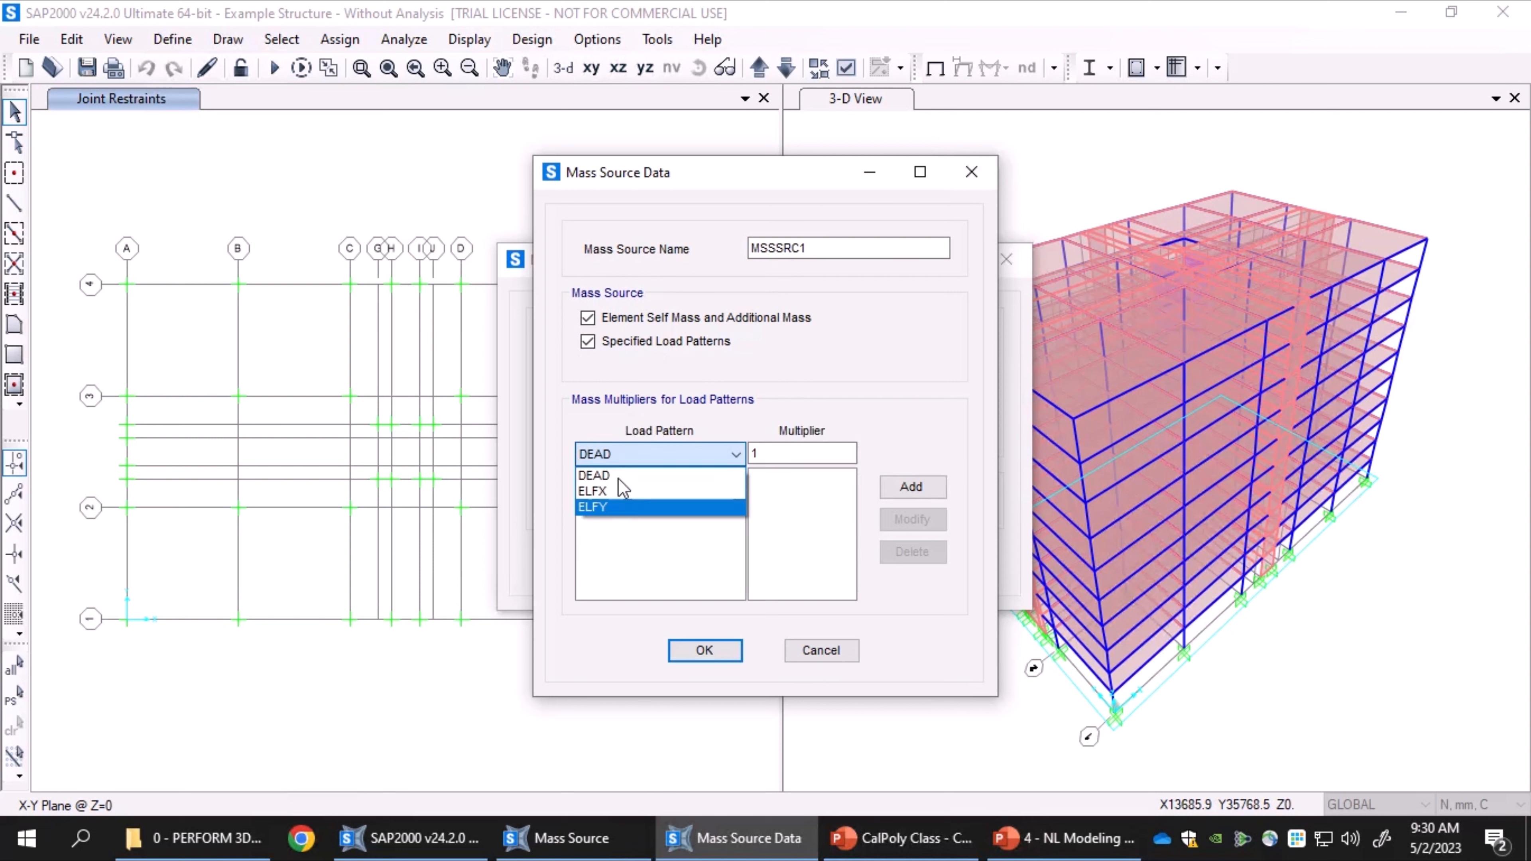
pyautogui.click(616, 455)
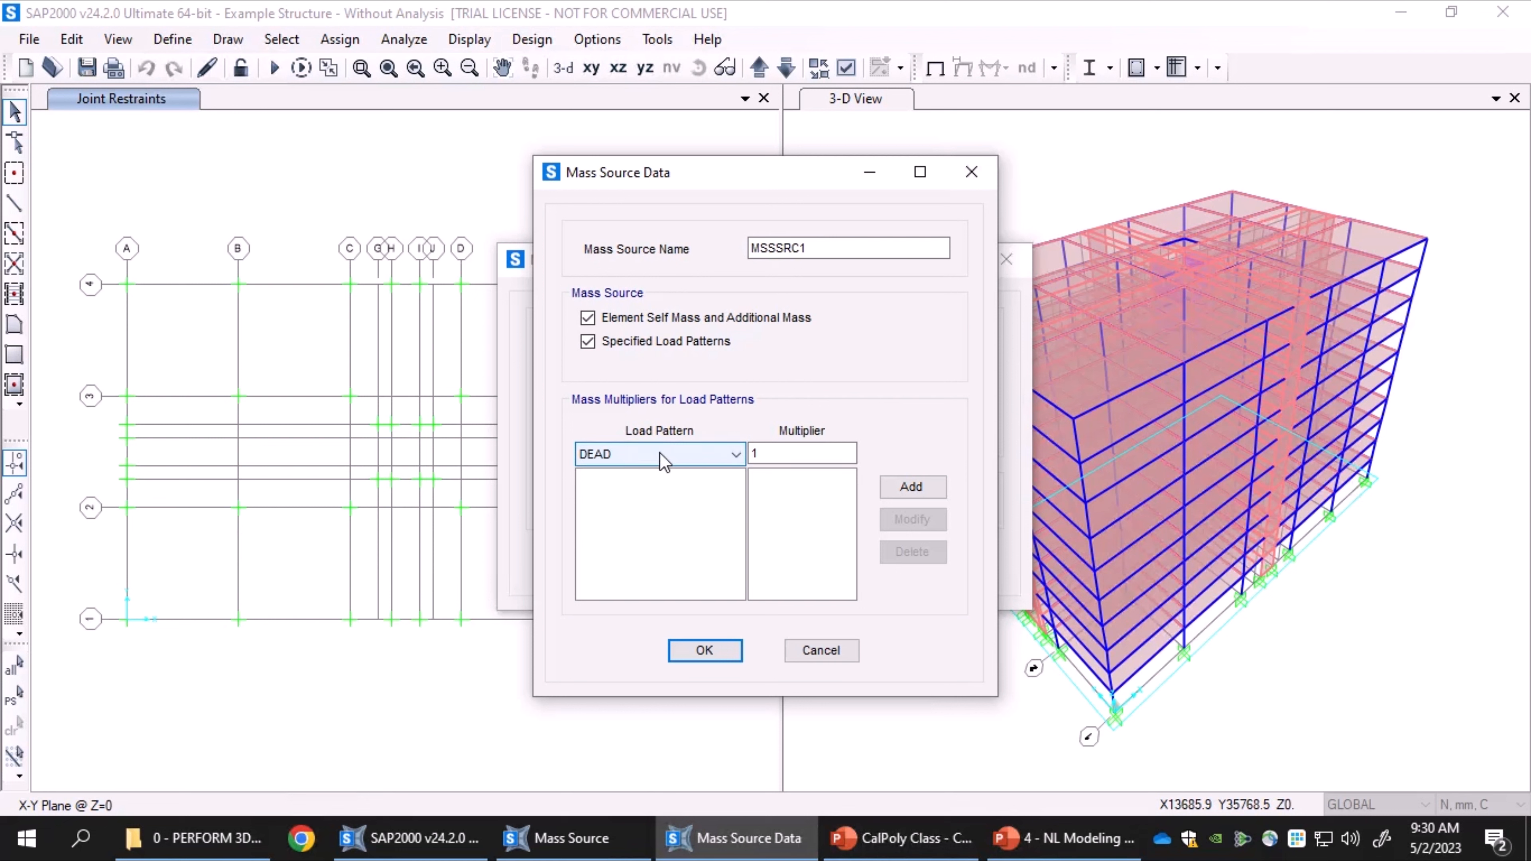
pyautogui.click(754, 452)
pyautogui.click(657, 342)
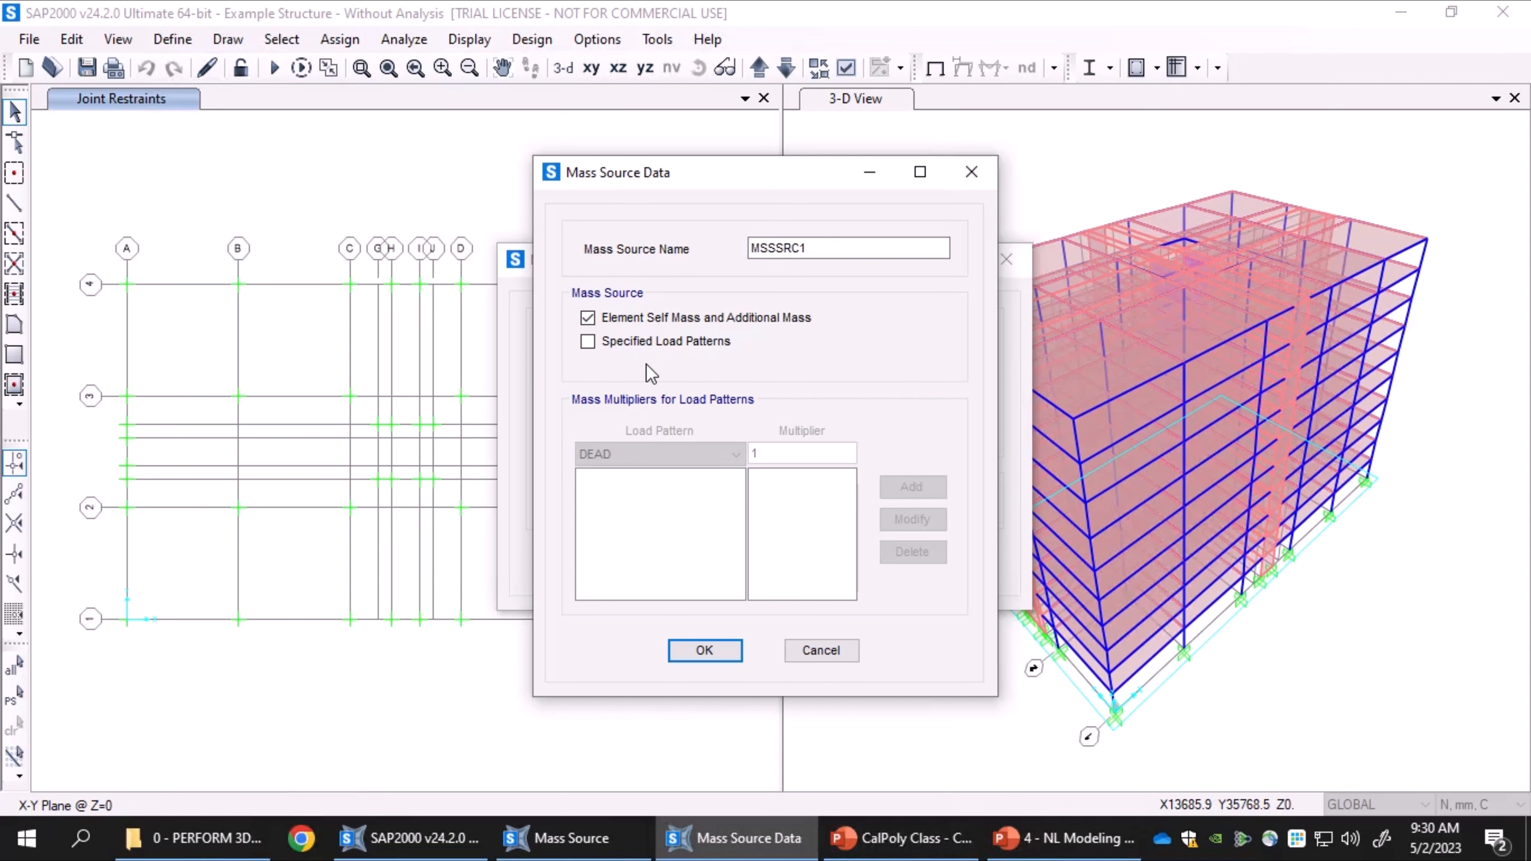
pyautogui.click(823, 653)
pyautogui.click(808, 562)
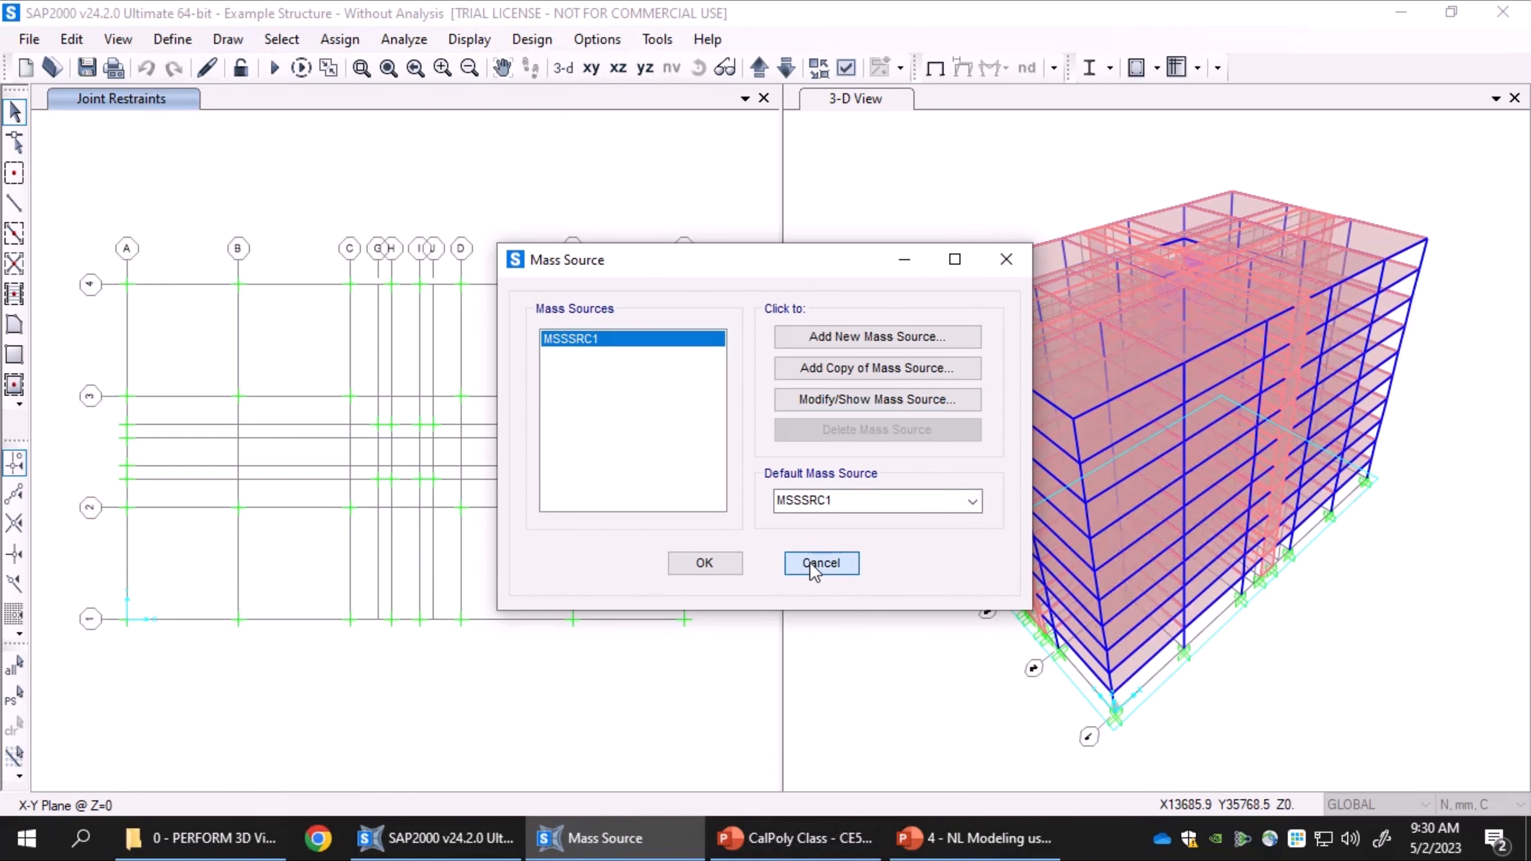
# Step: Open the load case ELFY and review its name, applied load and analysis type, cancelling without changes
pyautogui.click(186, 43)
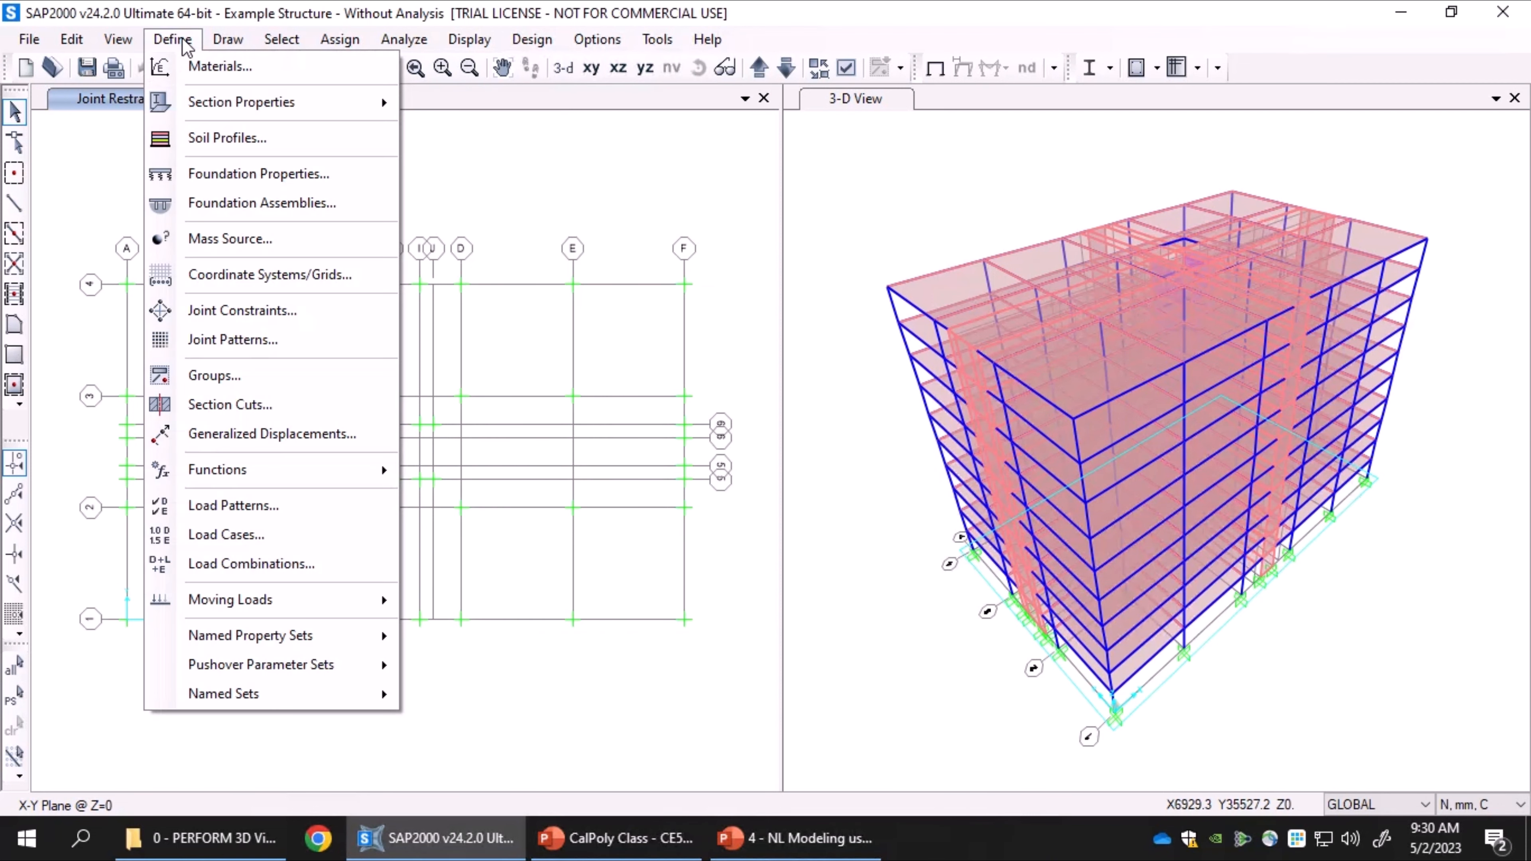
pyautogui.click(245, 542)
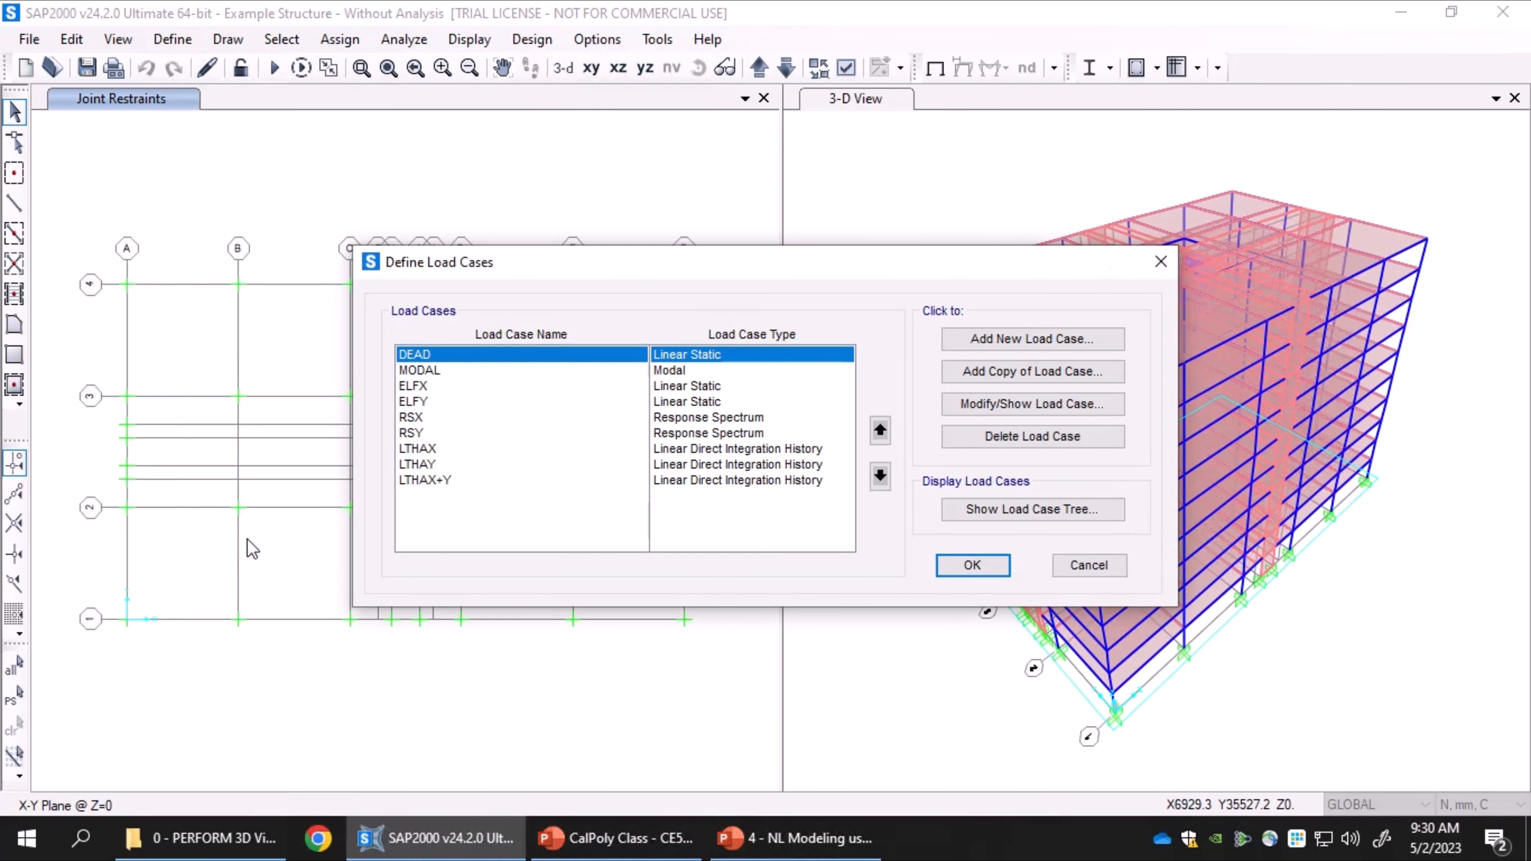
pyautogui.click(480, 435)
pyautogui.click(403, 403)
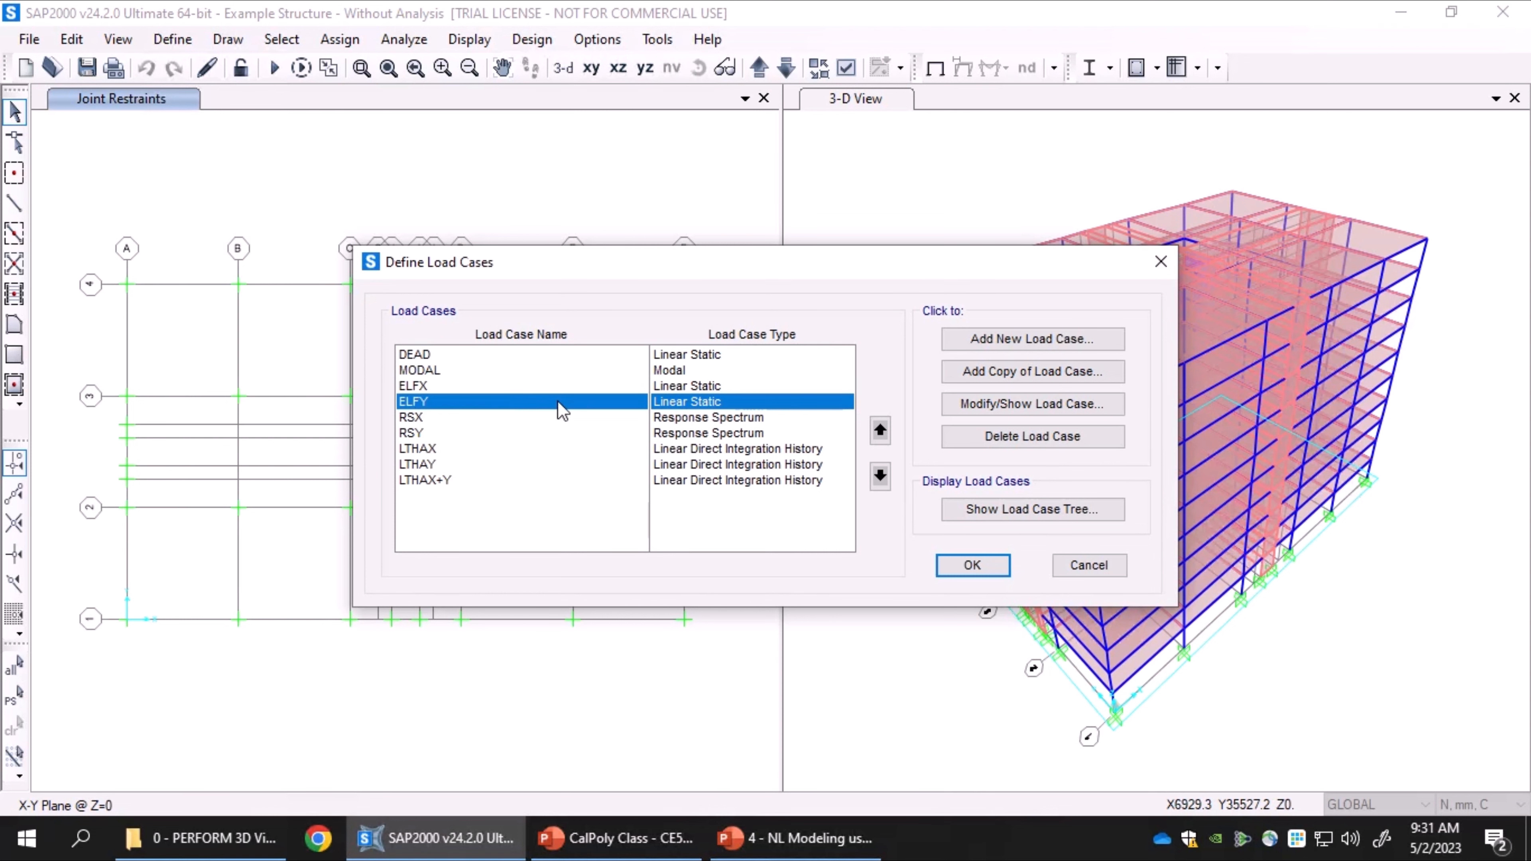
pyautogui.click(967, 410)
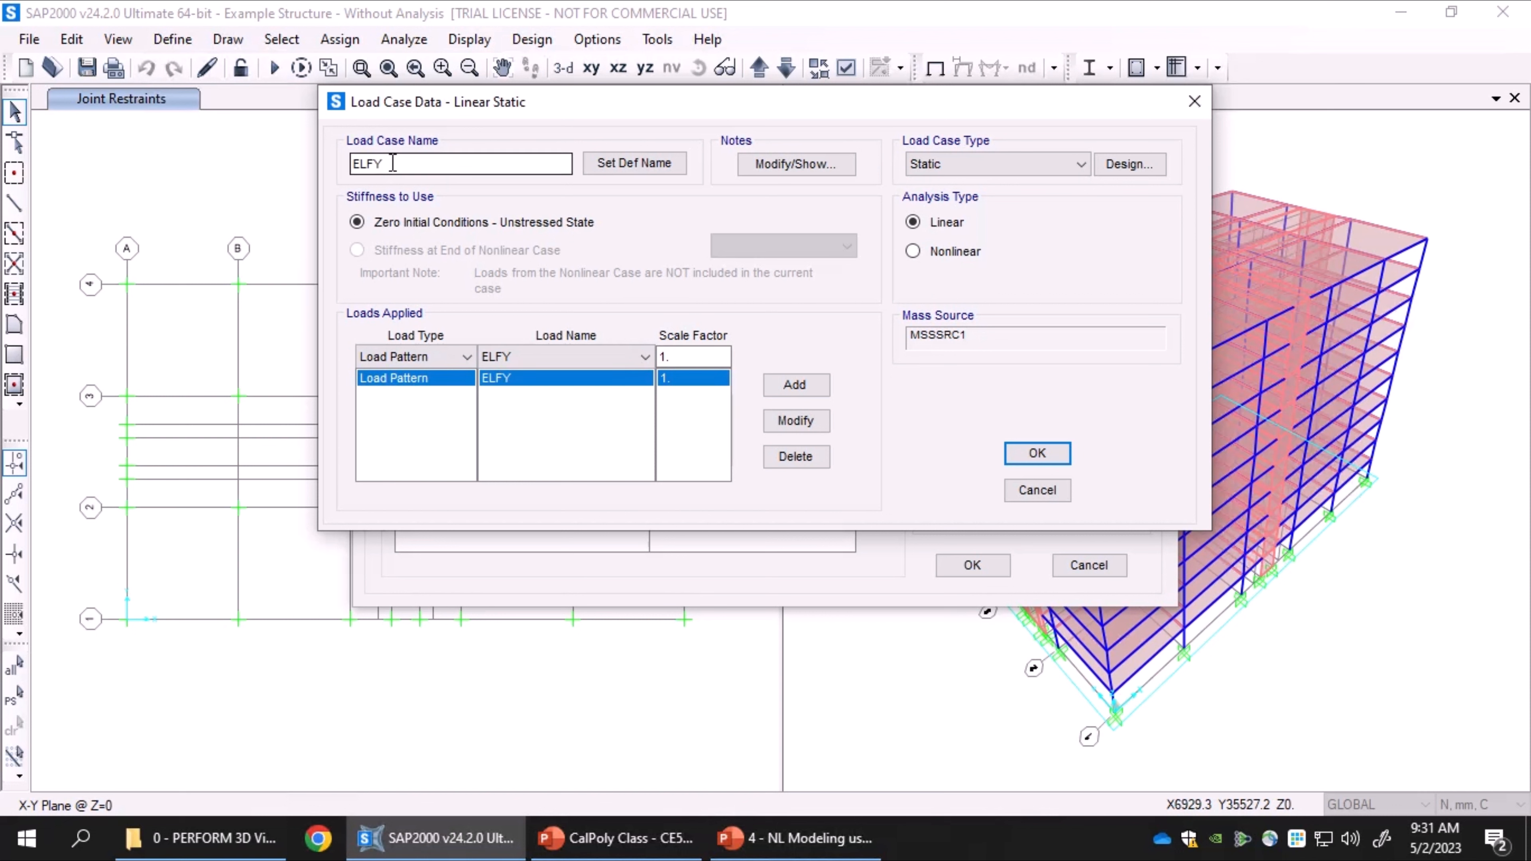
pyautogui.moveTo(395, 164); pyautogui.dragTo(261, 152)
pyautogui.click(446, 160)
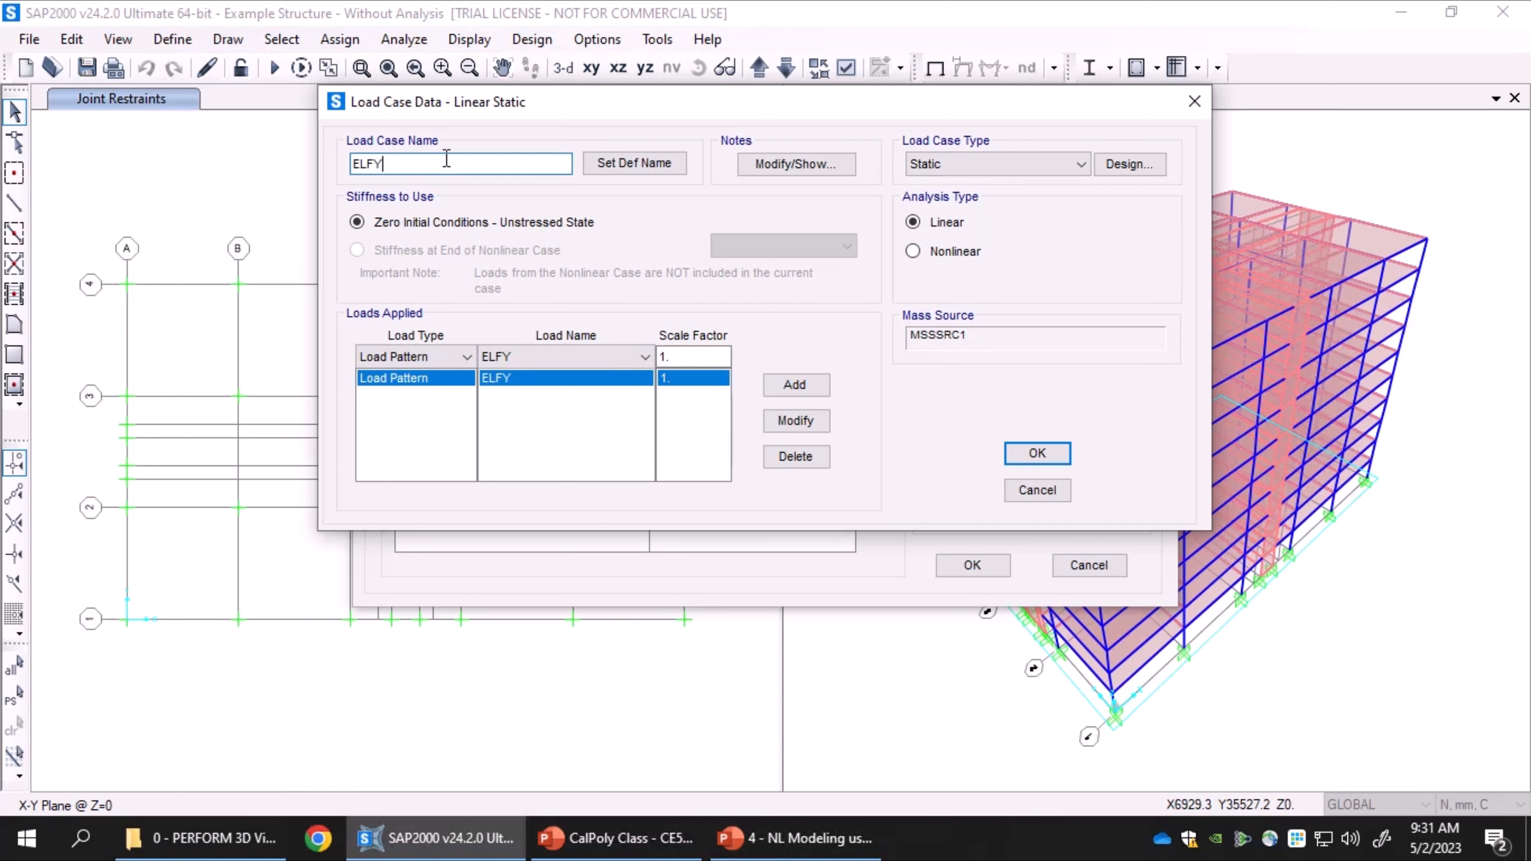
pyautogui.click(1039, 493)
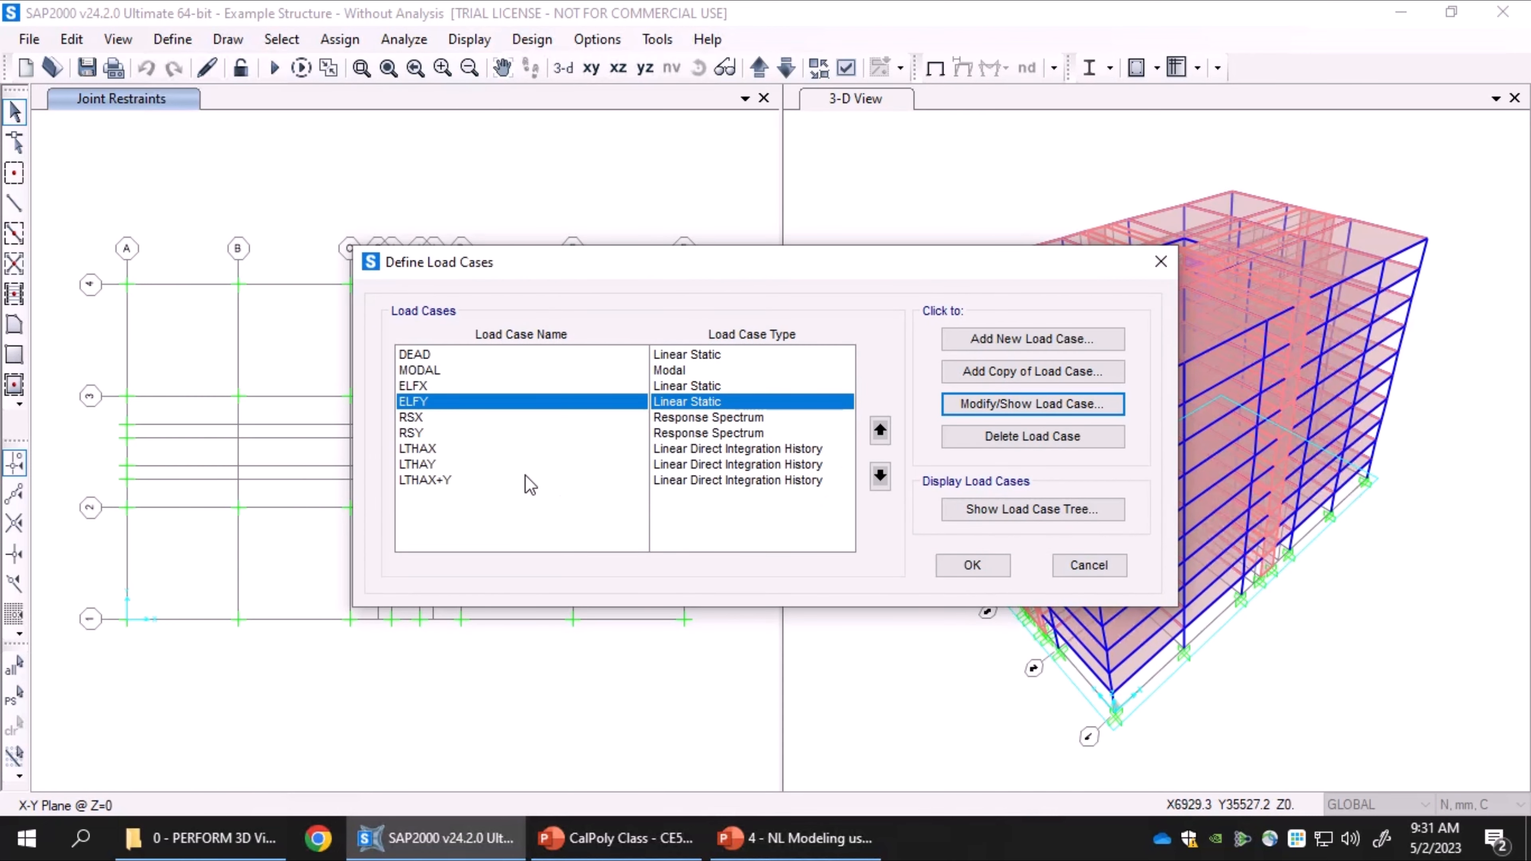
# Step: Compare the ELF, response spectrum and linear time history cases in the load case list, and close it without changes
pyautogui.click(435, 388)
pyautogui.click(431, 402)
pyautogui.click(442, 387)
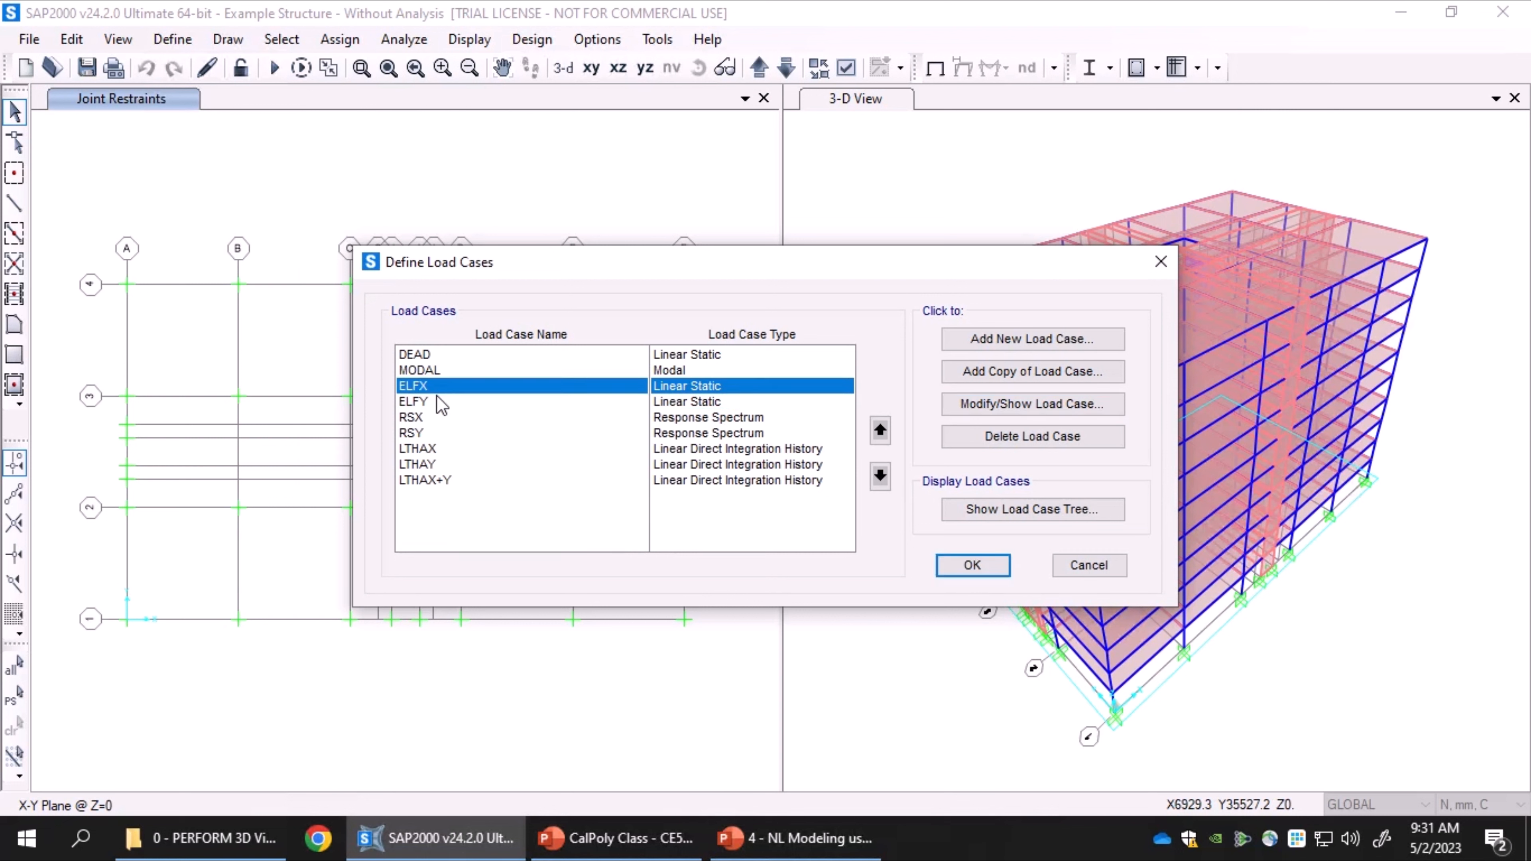
pyautogui.click(431, 401)
pyautogui.click(440, 388)
pyautogui.click(437, 402)
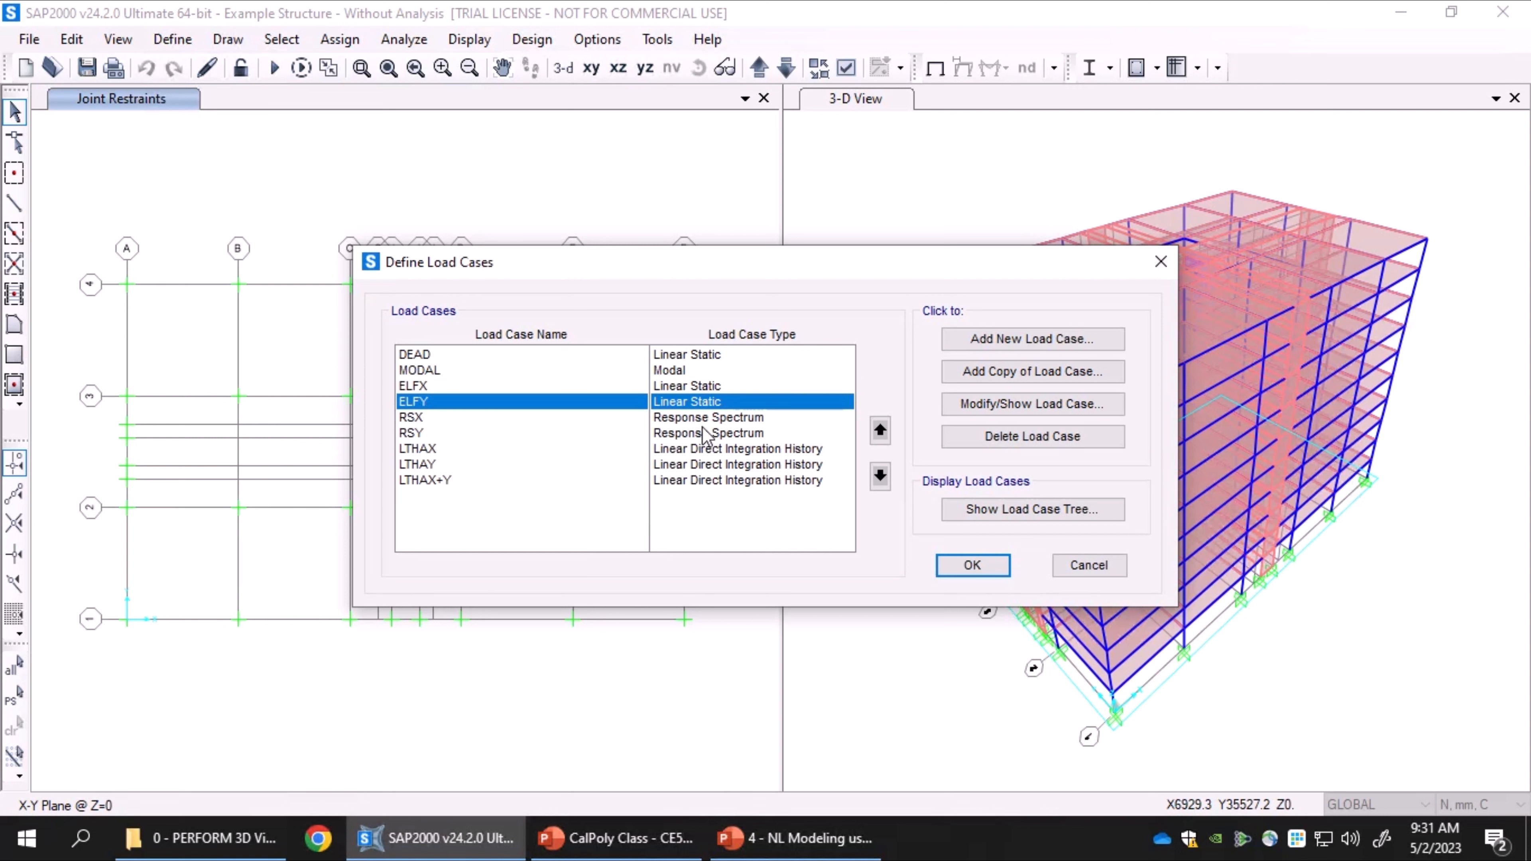
pyautogui.click(689, 432)
pyautogui.click(689, 418)
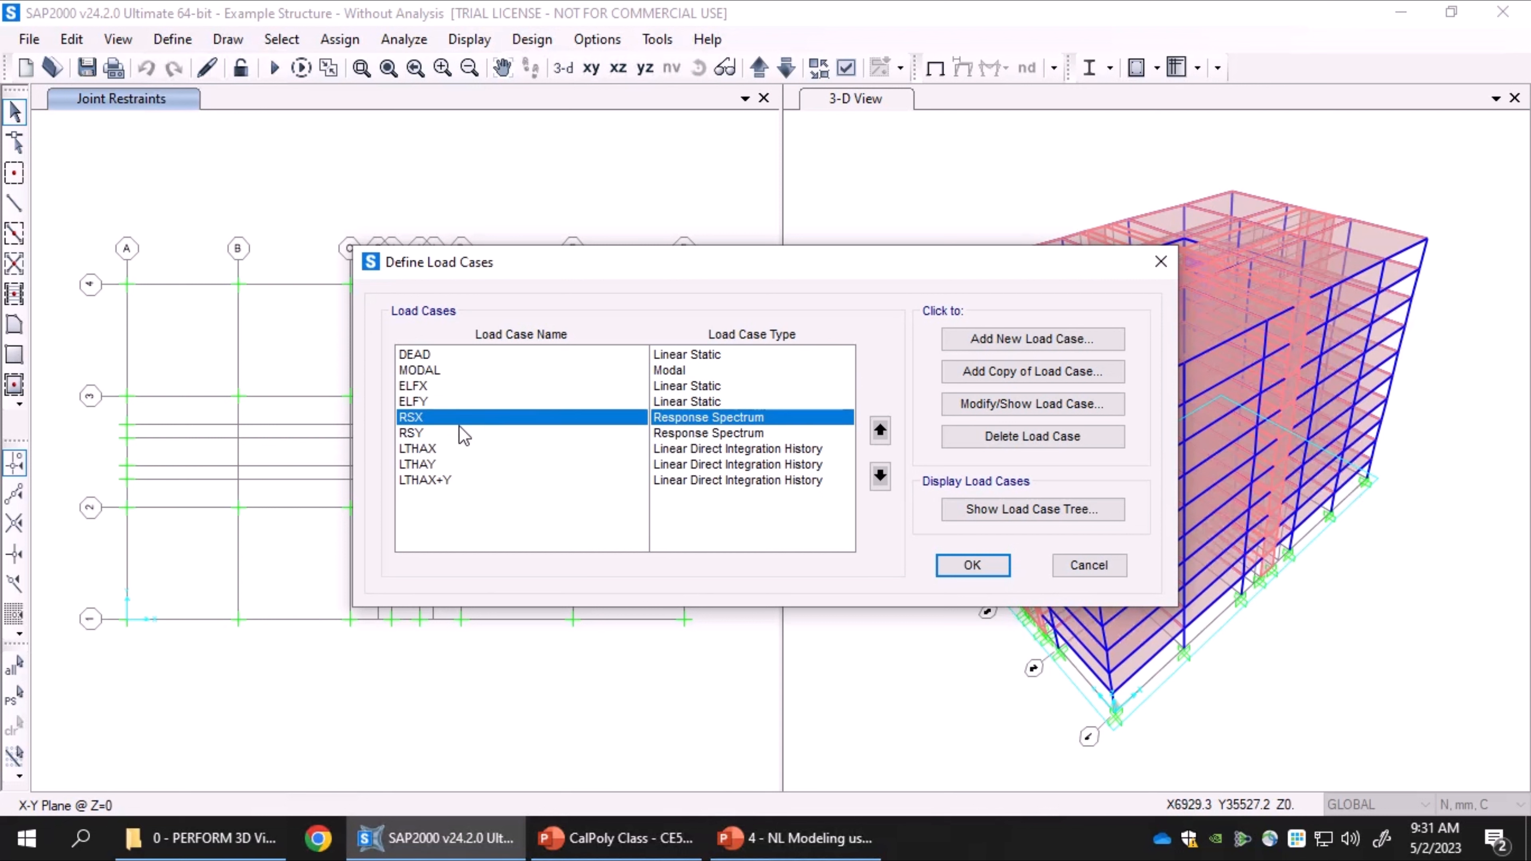
pyautogui.click(439, 433)
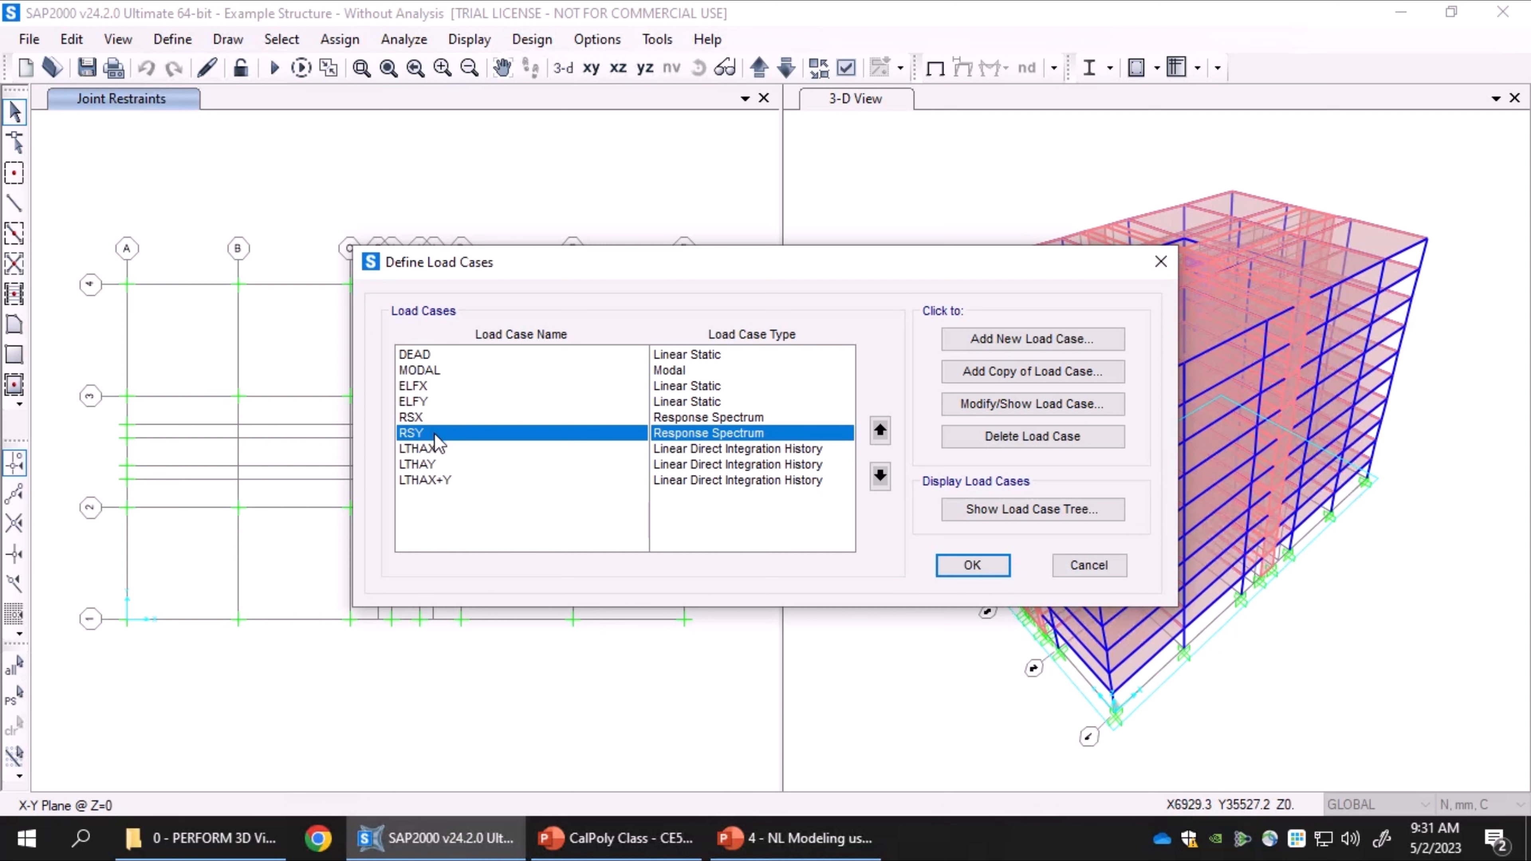
pyautogui.click(456, 449)
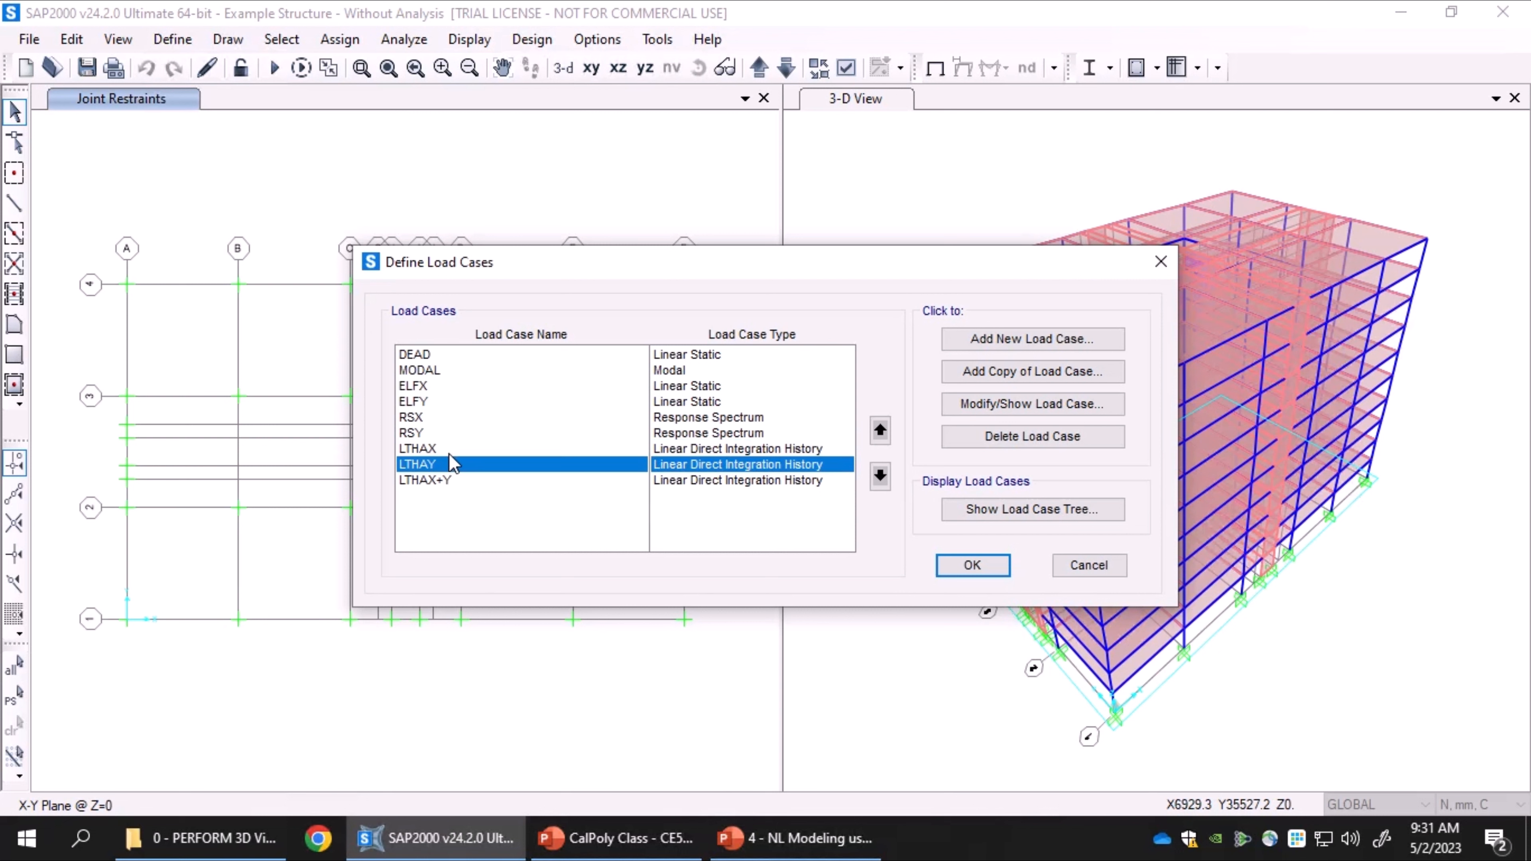
pyautogui.click(444, 466)
pyautogui.click(1103, 568)
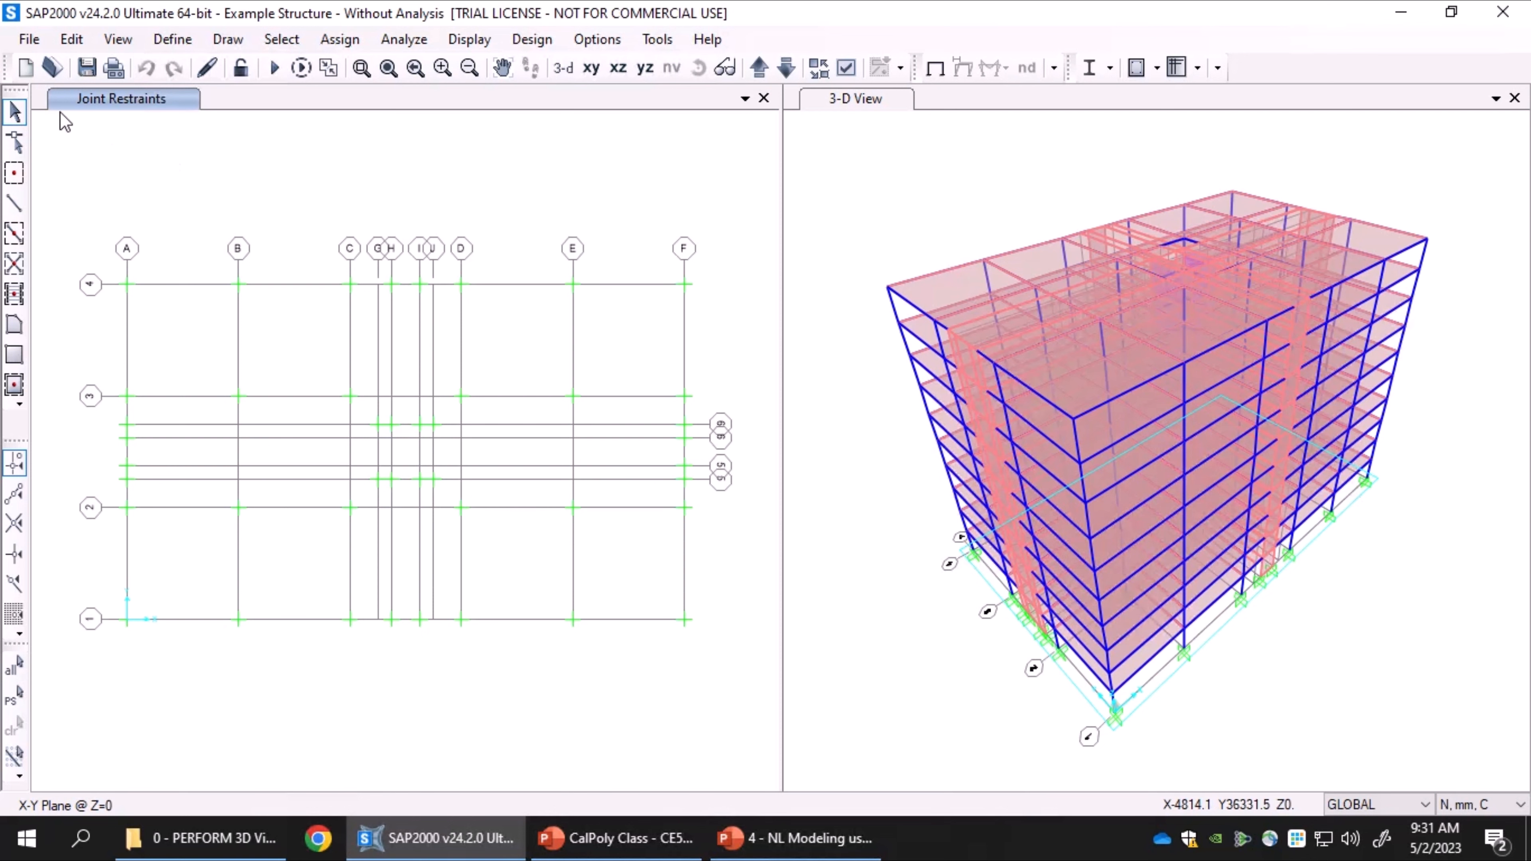
# Step: Reopen the model file "Example Structure - Without Analysis", discarding the unsaved changes
pyautogui.click(51, 68)
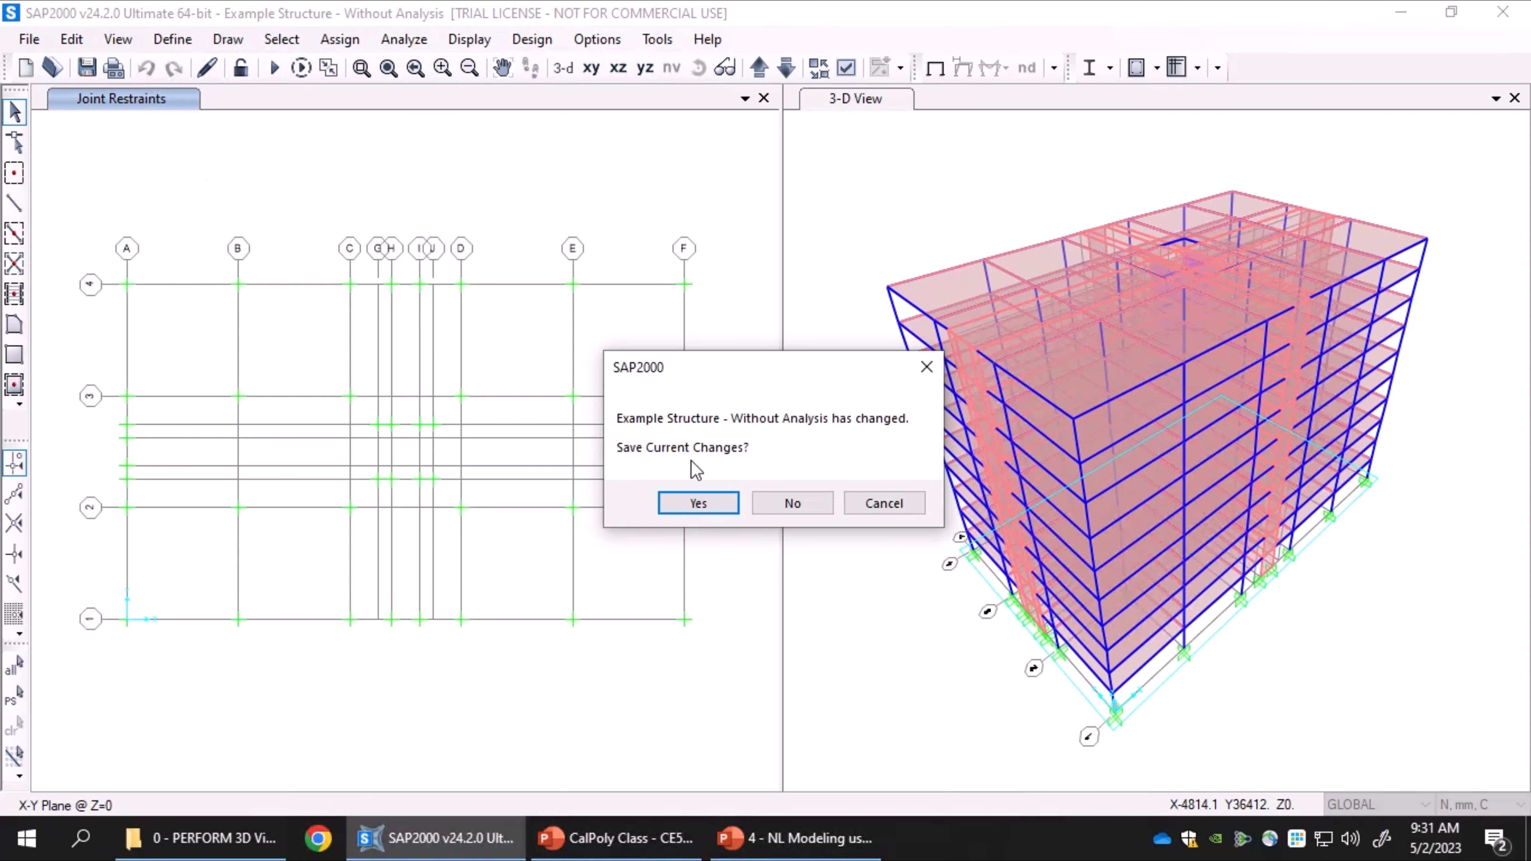
pyautogui.click(794, 504)
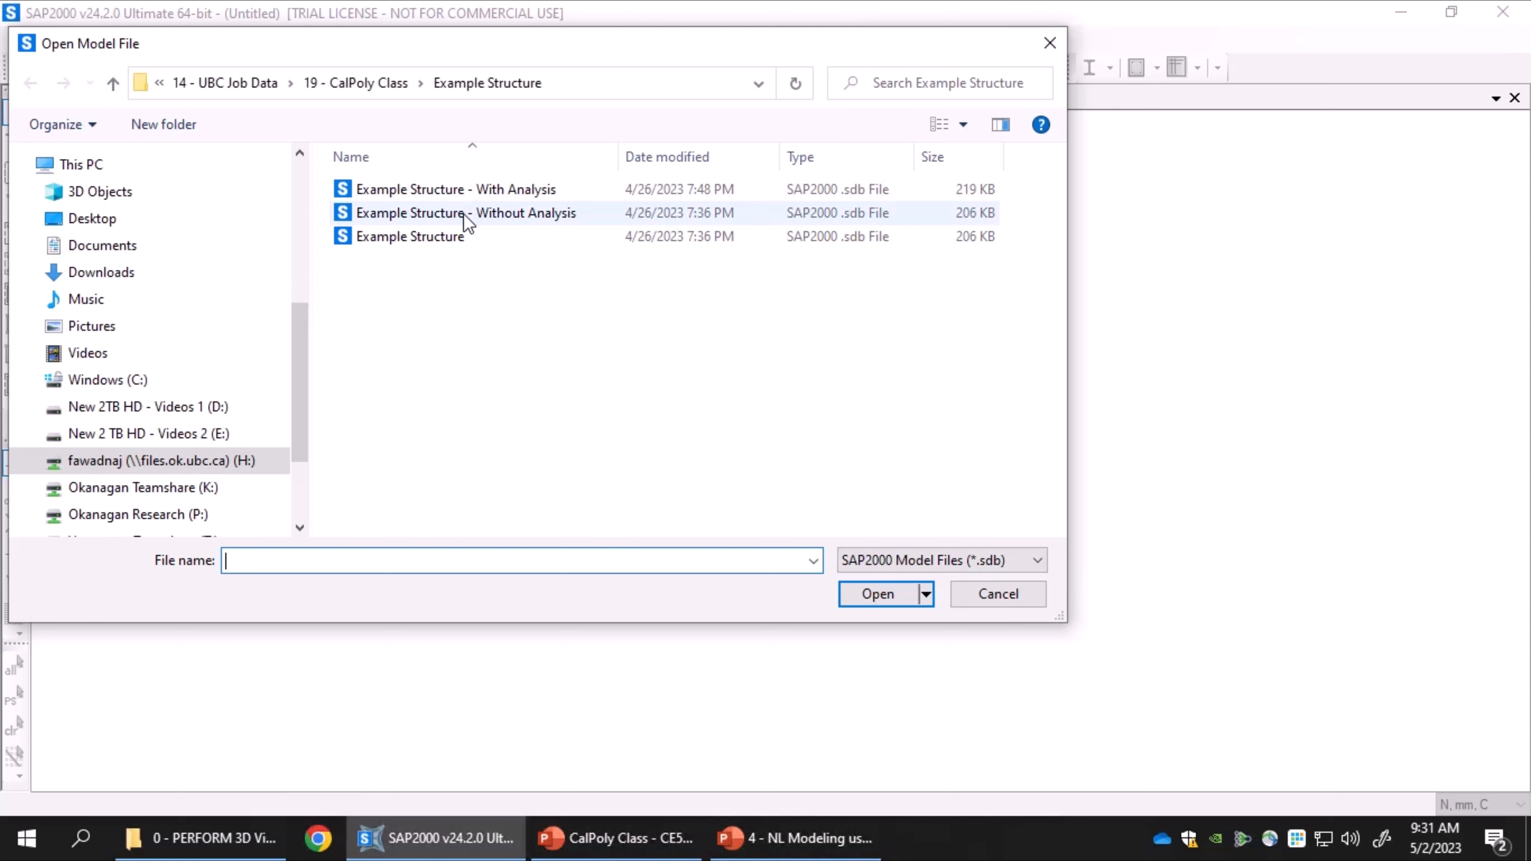
pyautogui.doubleClick(565, 219)
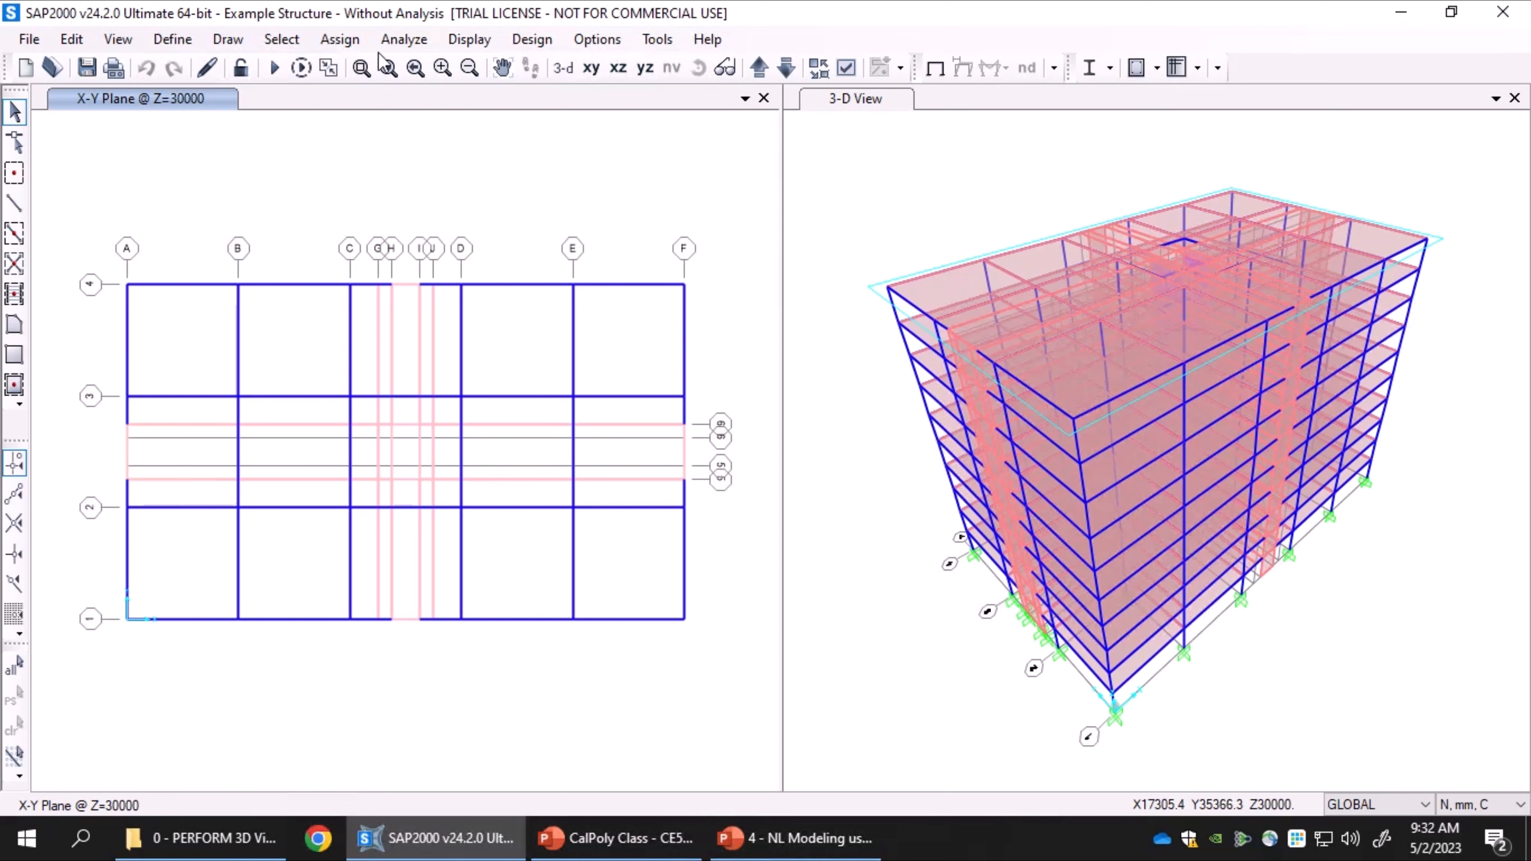
# Step: Compare the XZ Plane Frame and Space Frame fast DOF presets in the analysis options, cancelling without changes
pyautogui.click(403, 41)
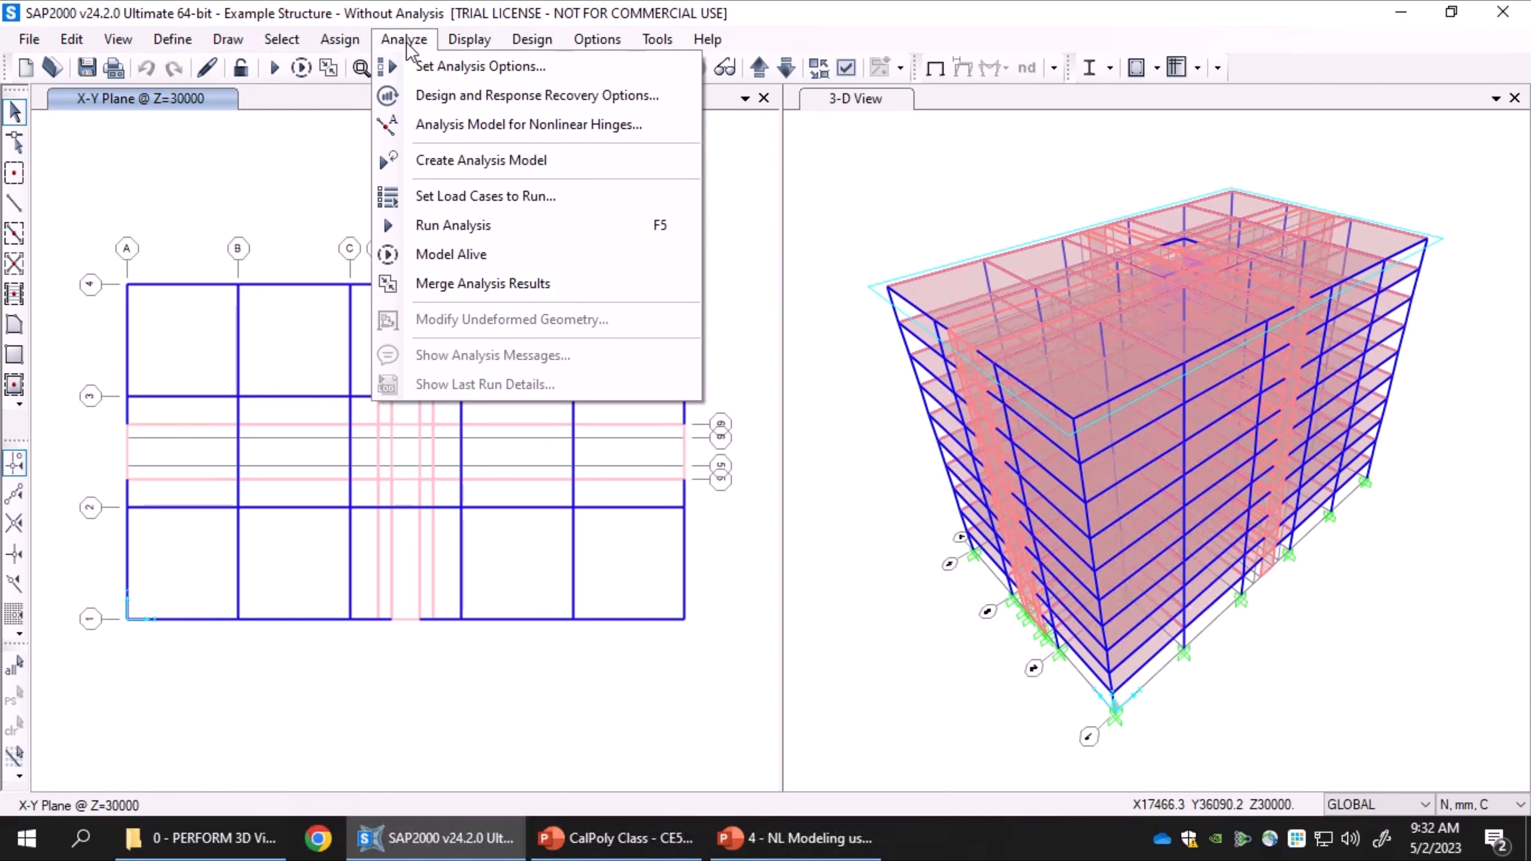
pyautogui.click(530, 74)
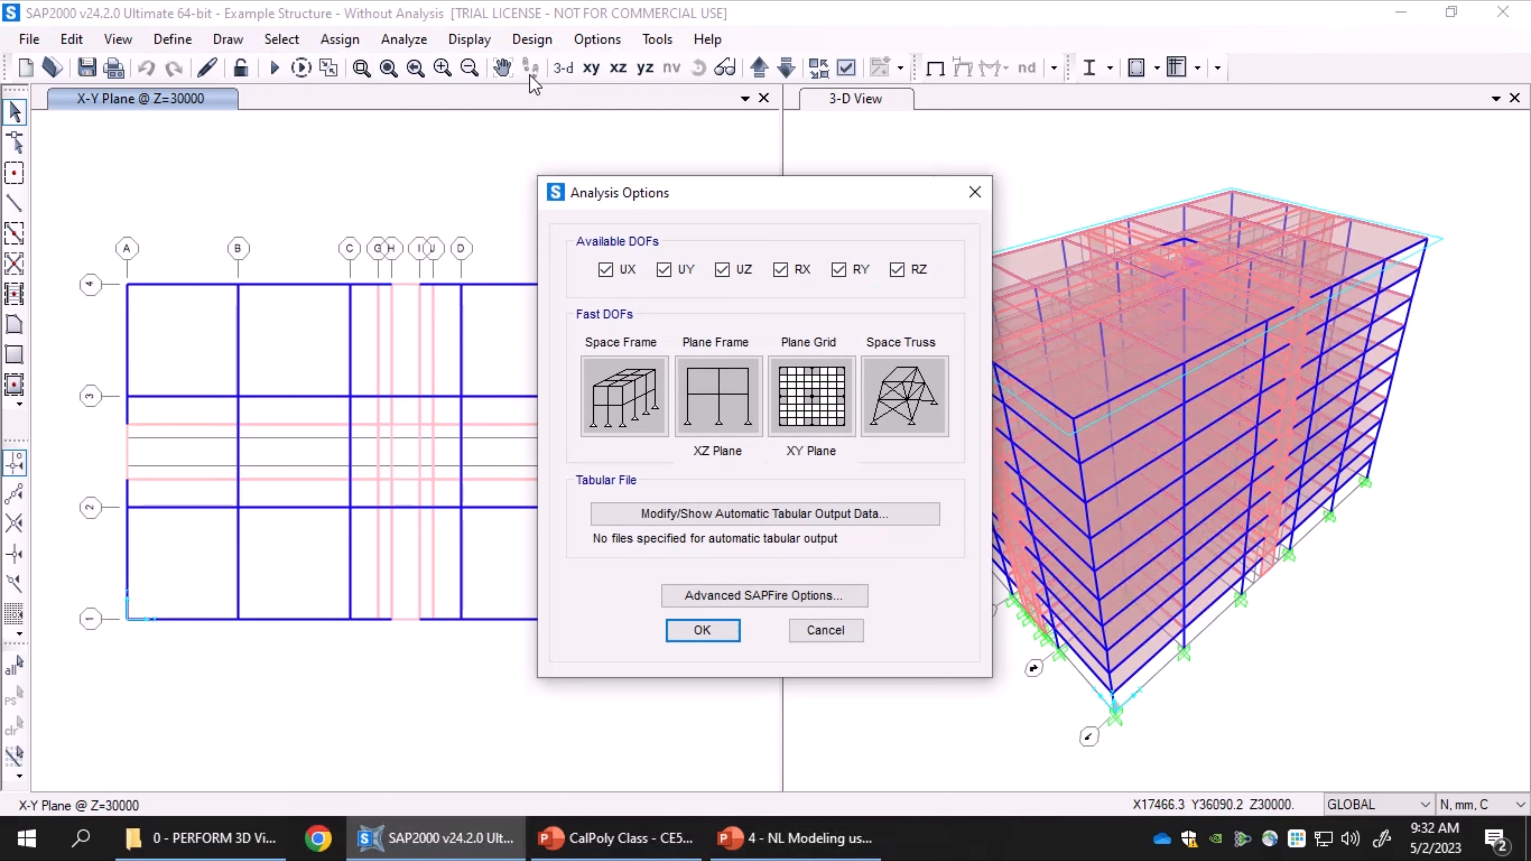
pyautogui.moveTo(675, 192); pyautogui.dragTo(475, 102)
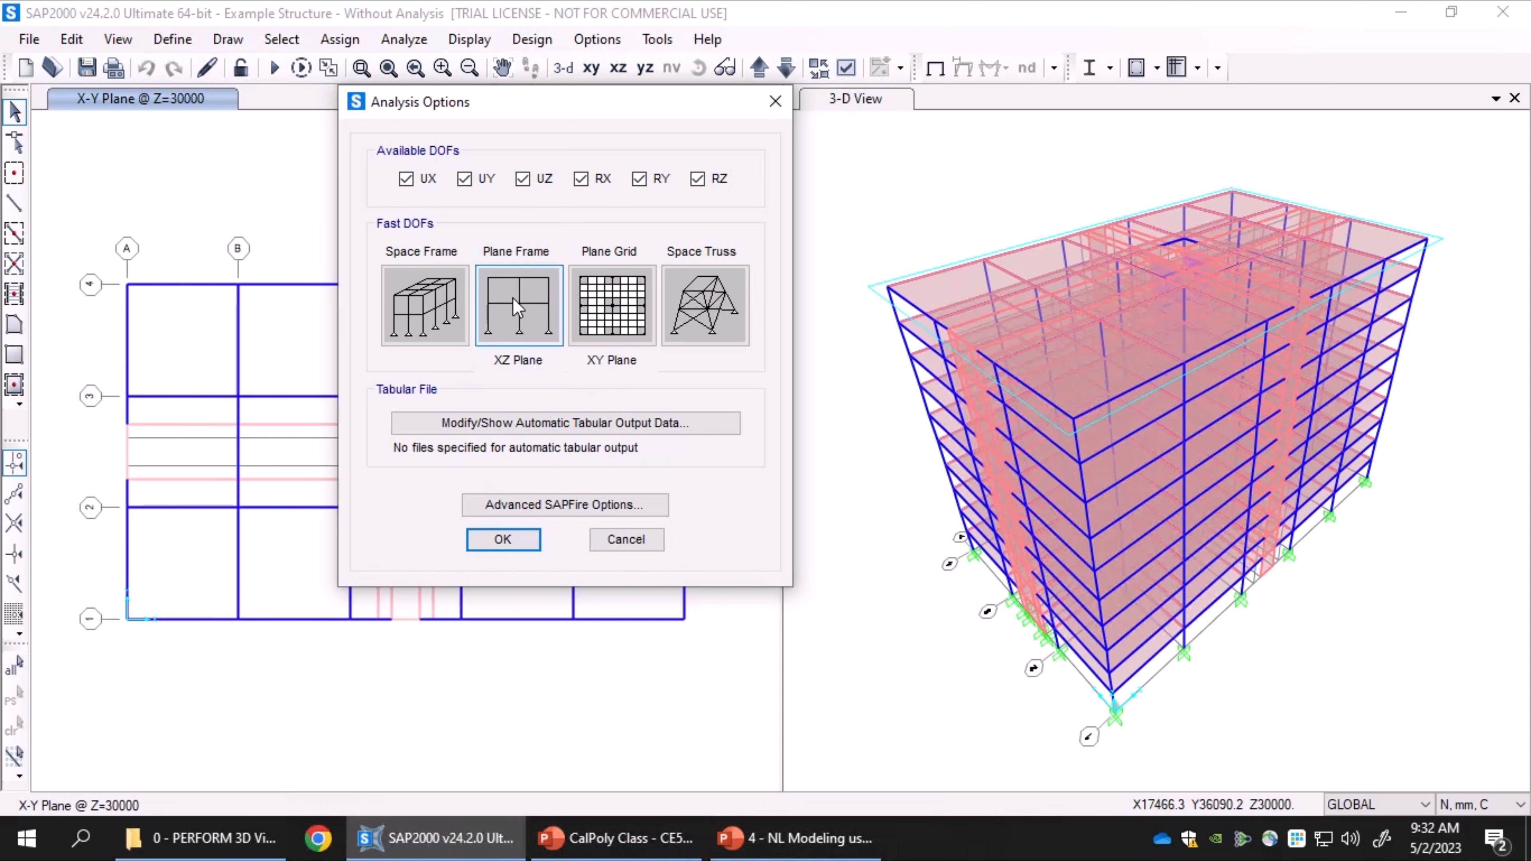
pyautogui.click(505, 329)
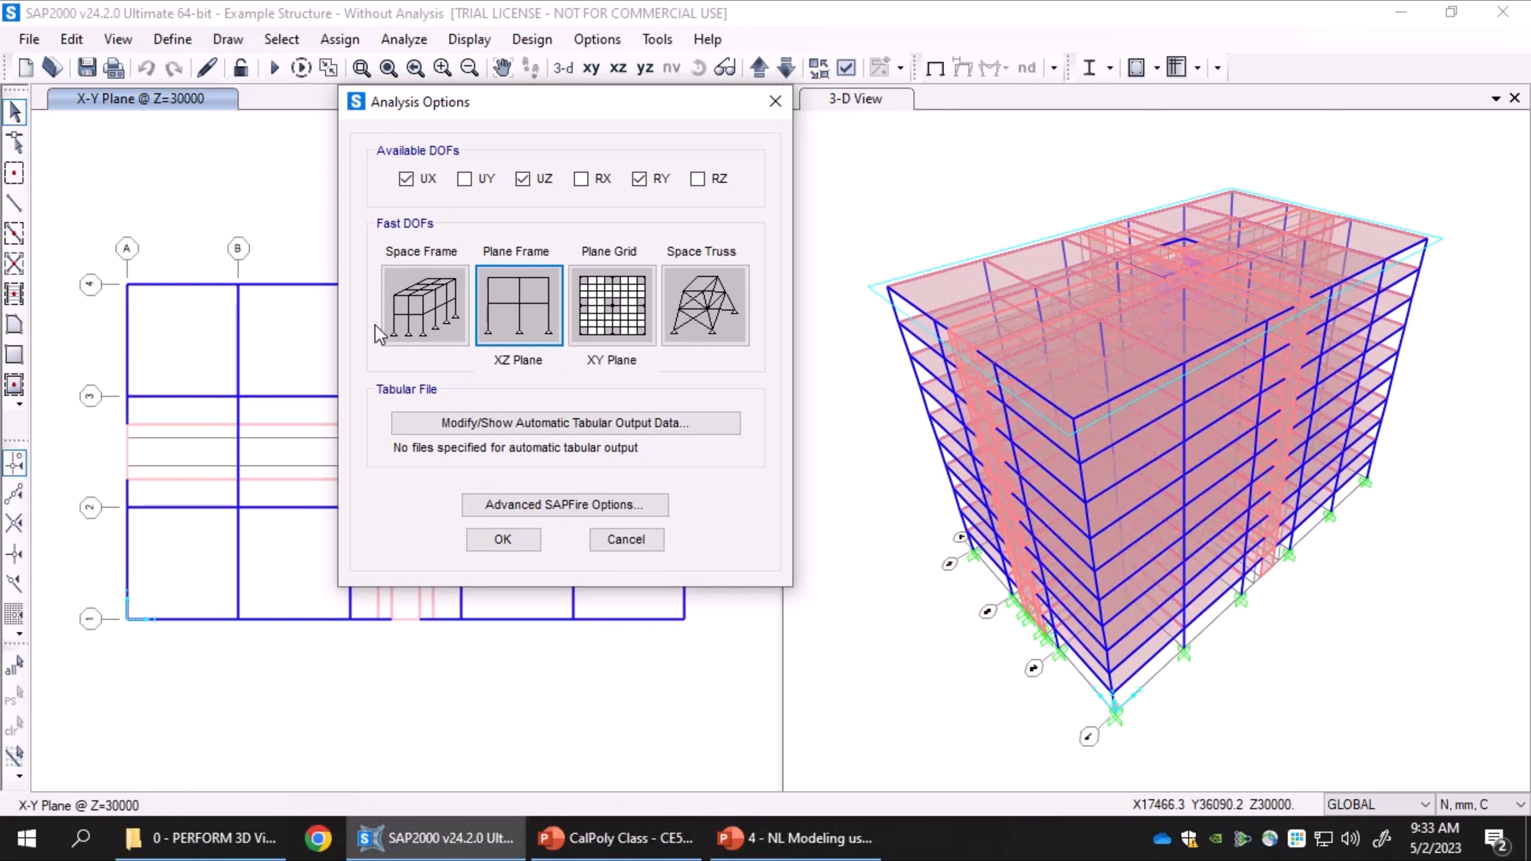
pyautogui.click(416, 304)
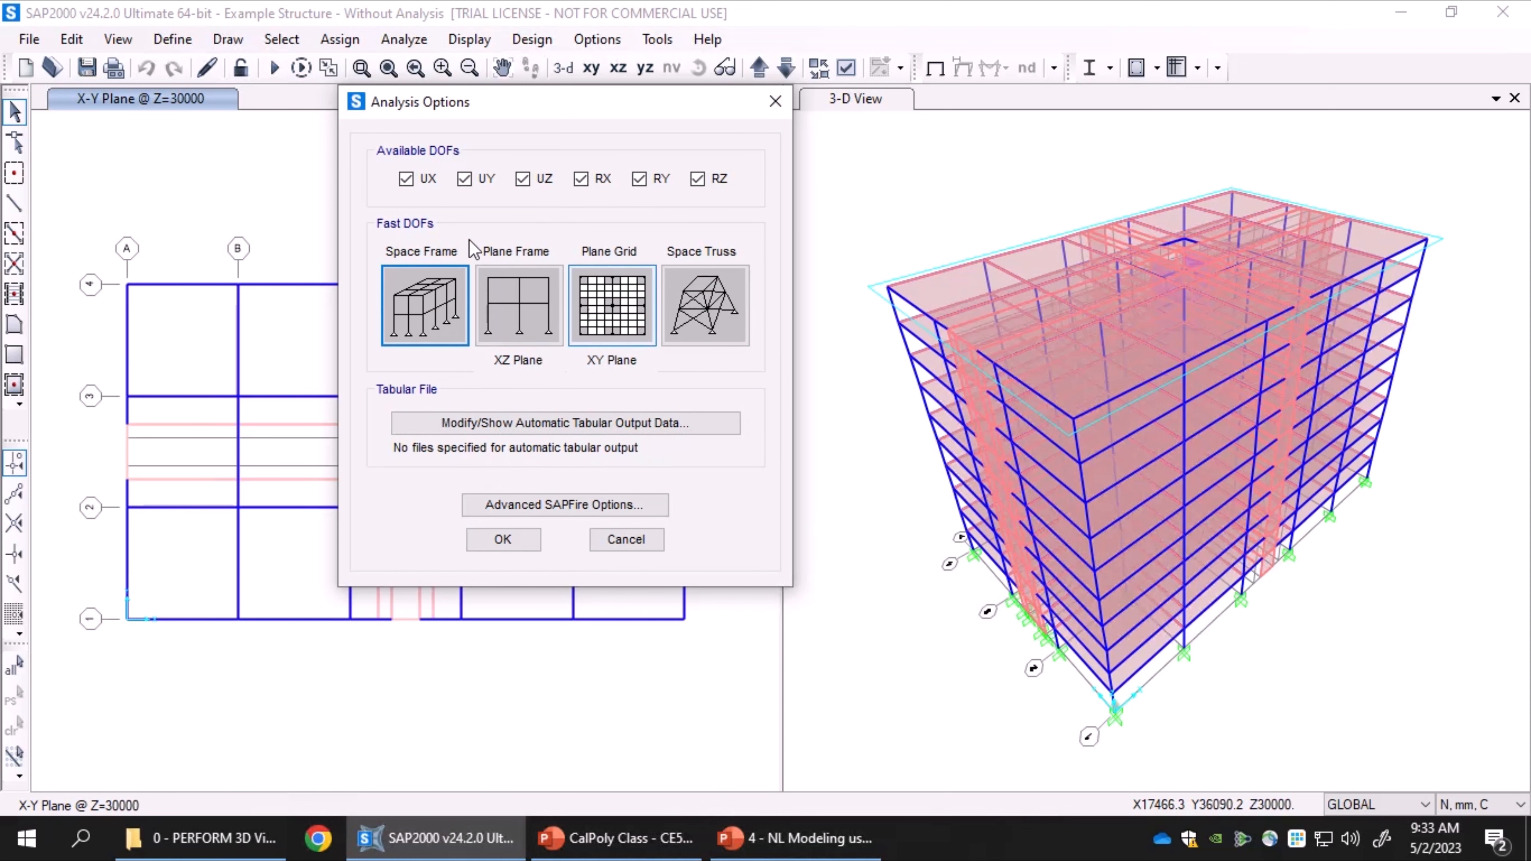
pyautogui.click(625, 538)
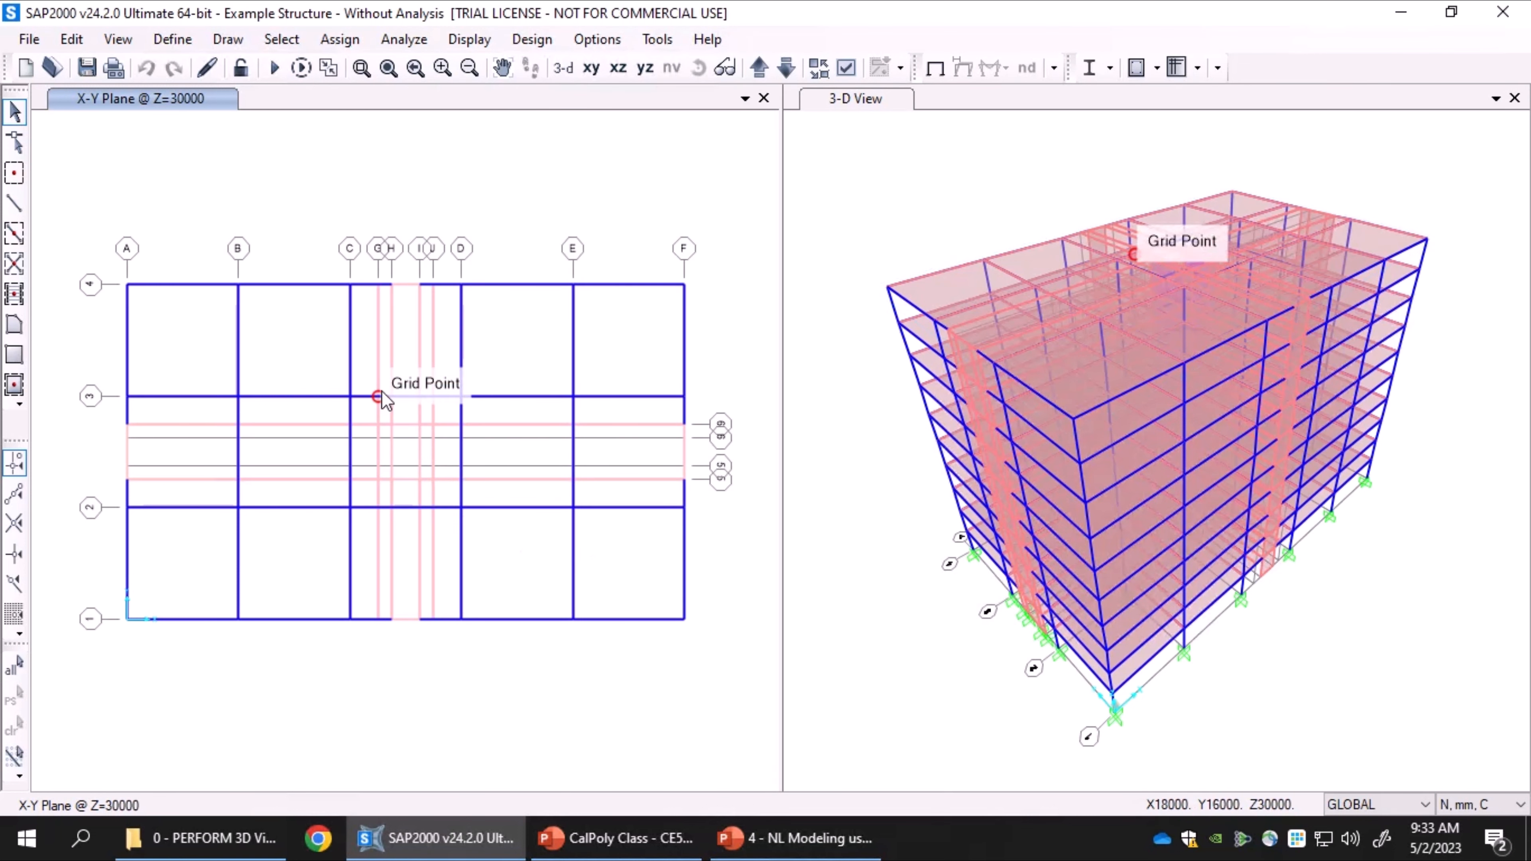
# Step: Set all load cases to Do Not Run in the list of load cases to run
pyautogui.click(379, 41)
pyautogui.click(546, 196)
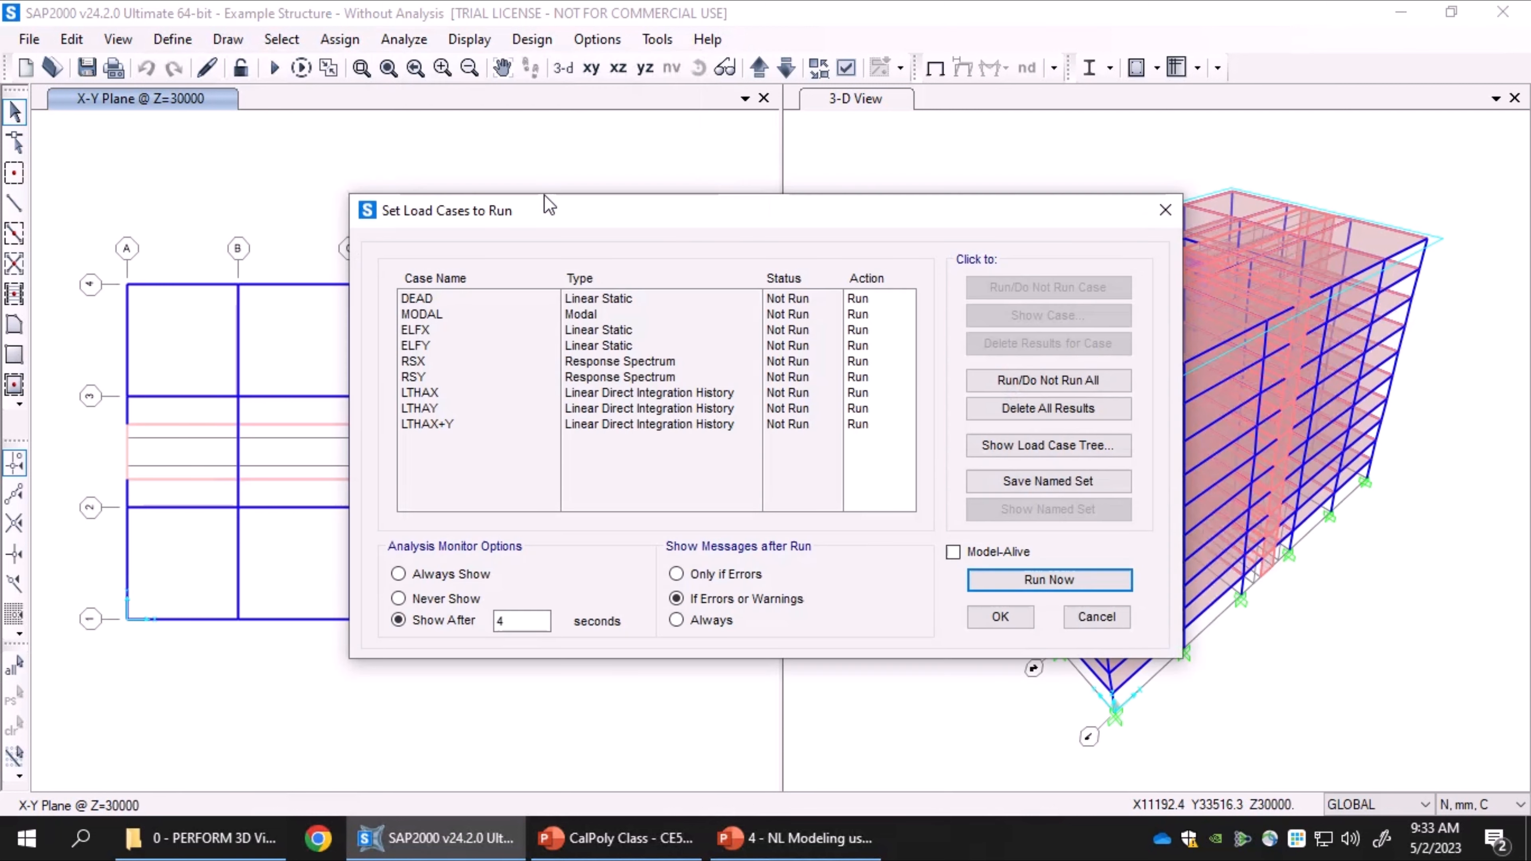
pyautogui.moveTo(555, 204); pyautogui.dragTo(378, 95)
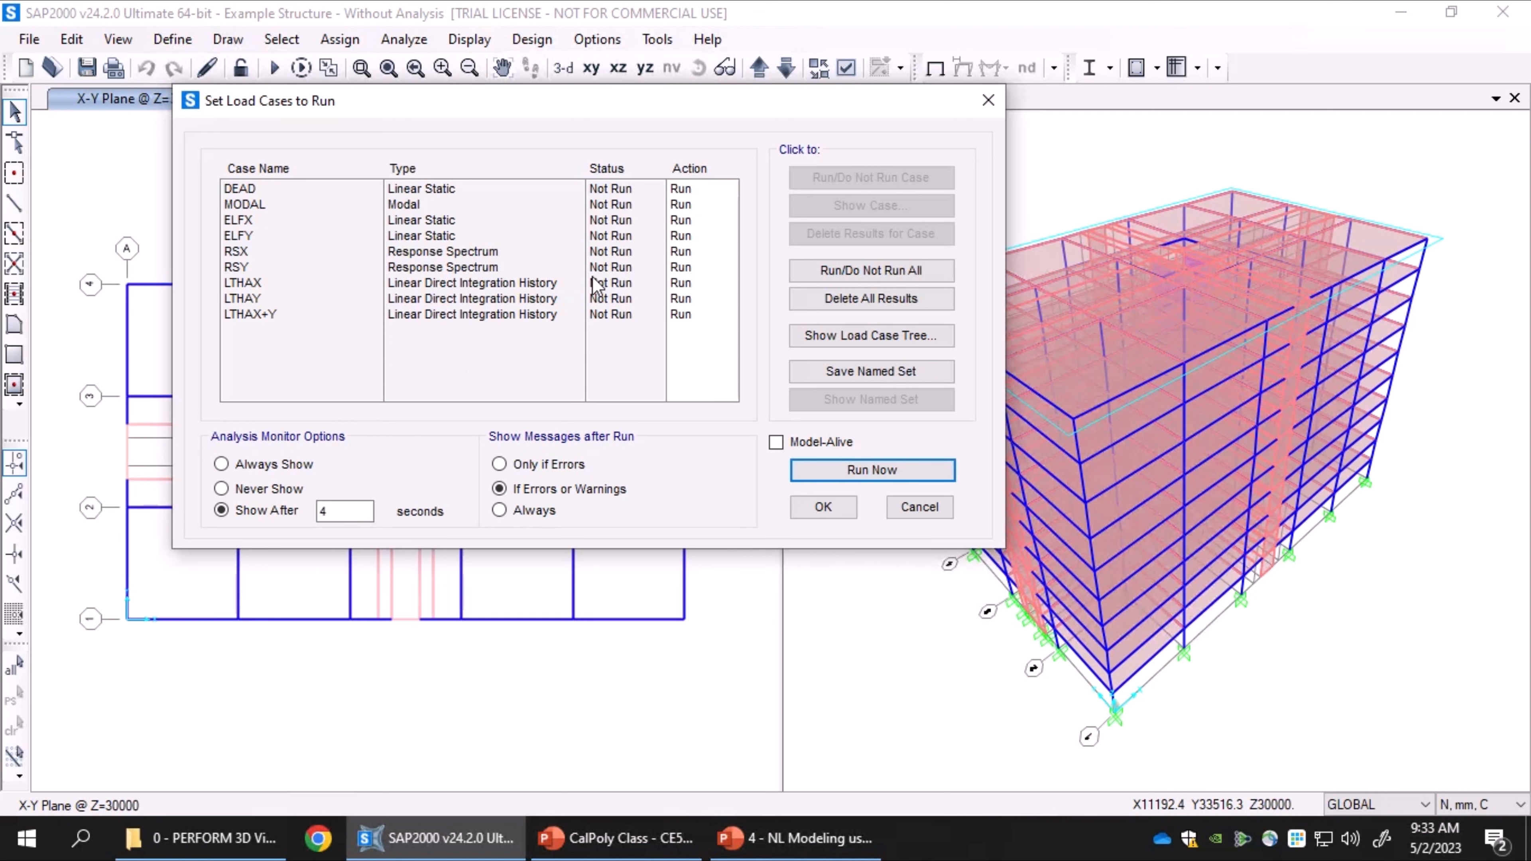
pyautogui.moveTo(693, 315); pyautogui.dragTo(681, 188)
pyautogui.click(677, 341)
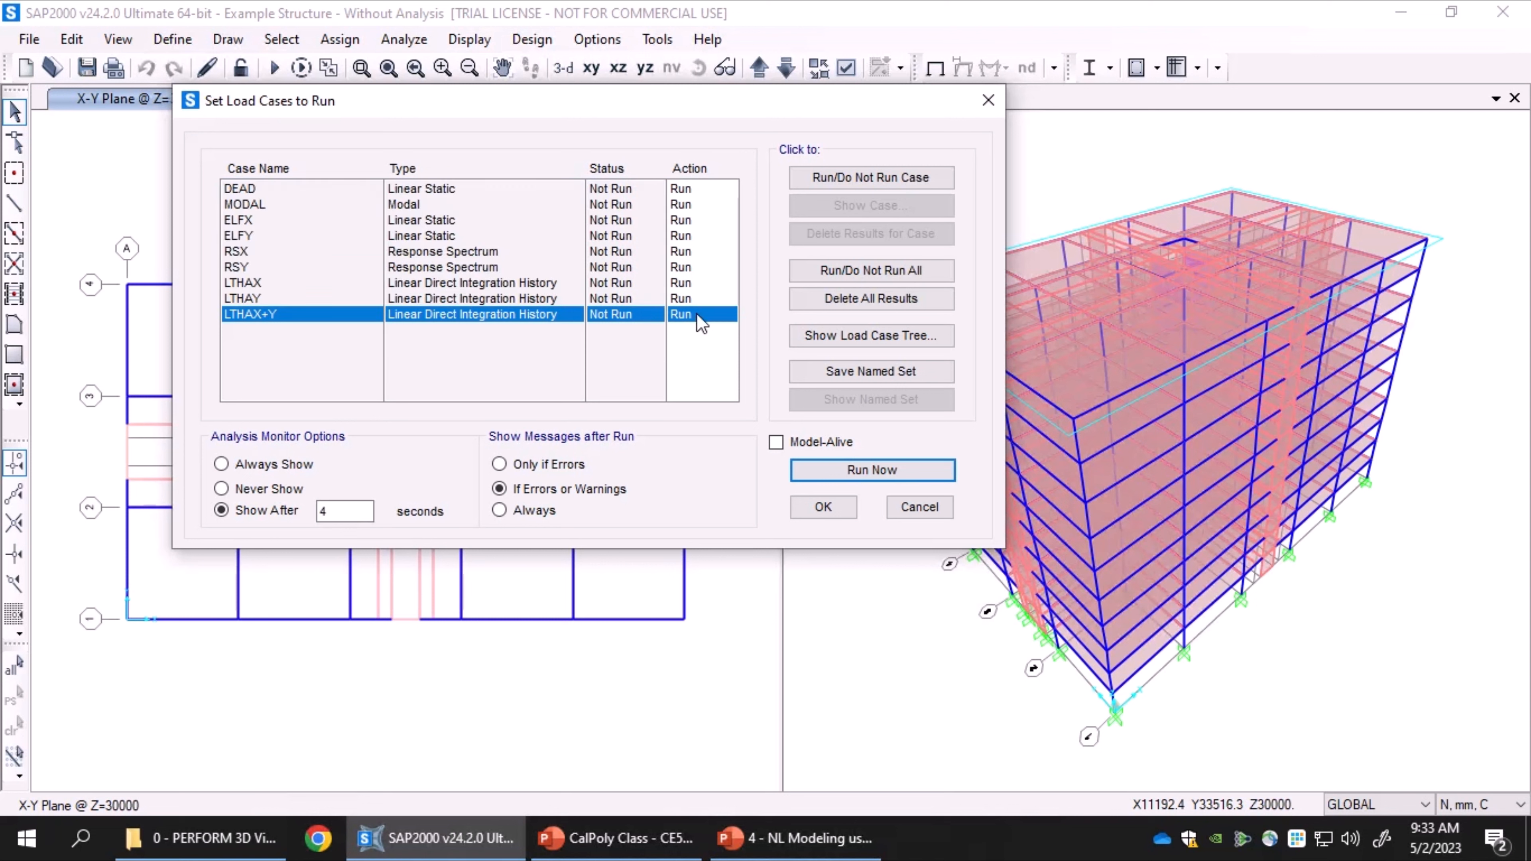
pyautogui.moveTo(696, 313); pyautogui.dragTo(299, 180)
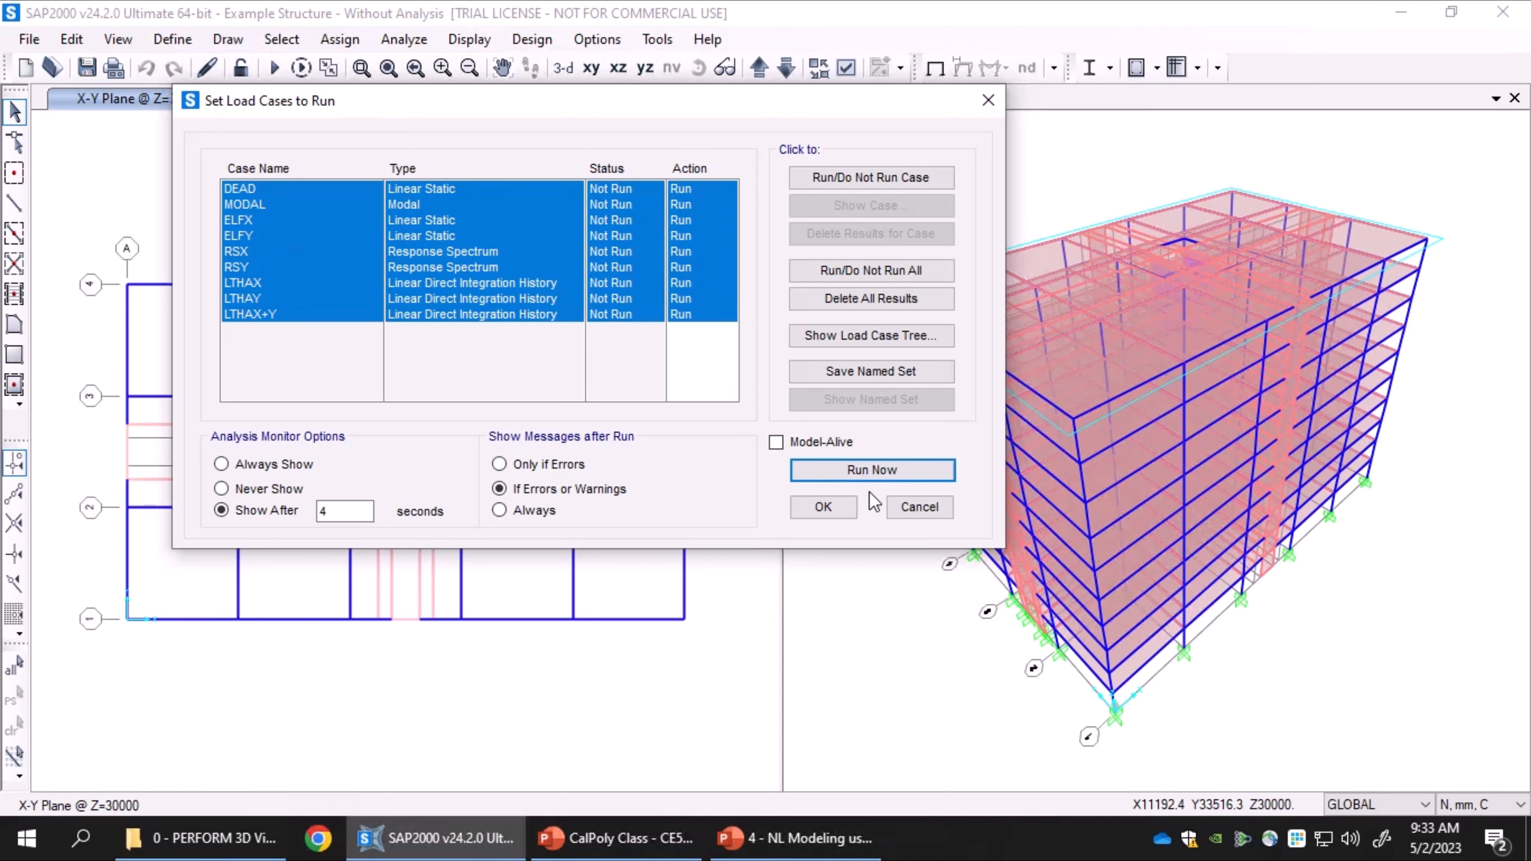
pyautogui.click(874, 272)
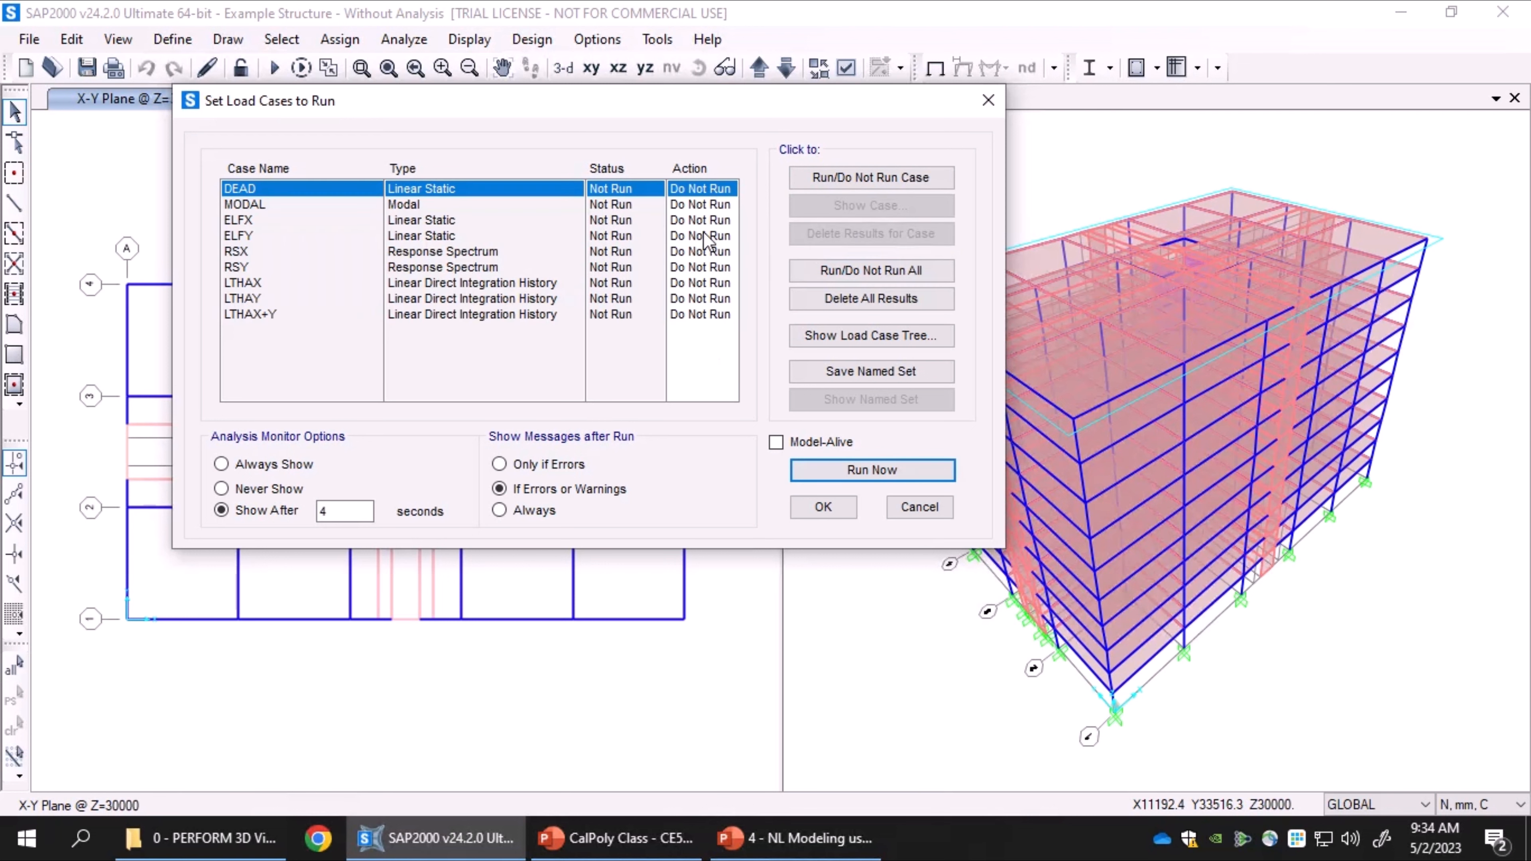
# Step: Set only the load cases ELFX and ELFY to Run, and cancel the load case settings without running the analysis
pyautogui.moveTo(276, 219); pyautogui.dragTo(702, 242)
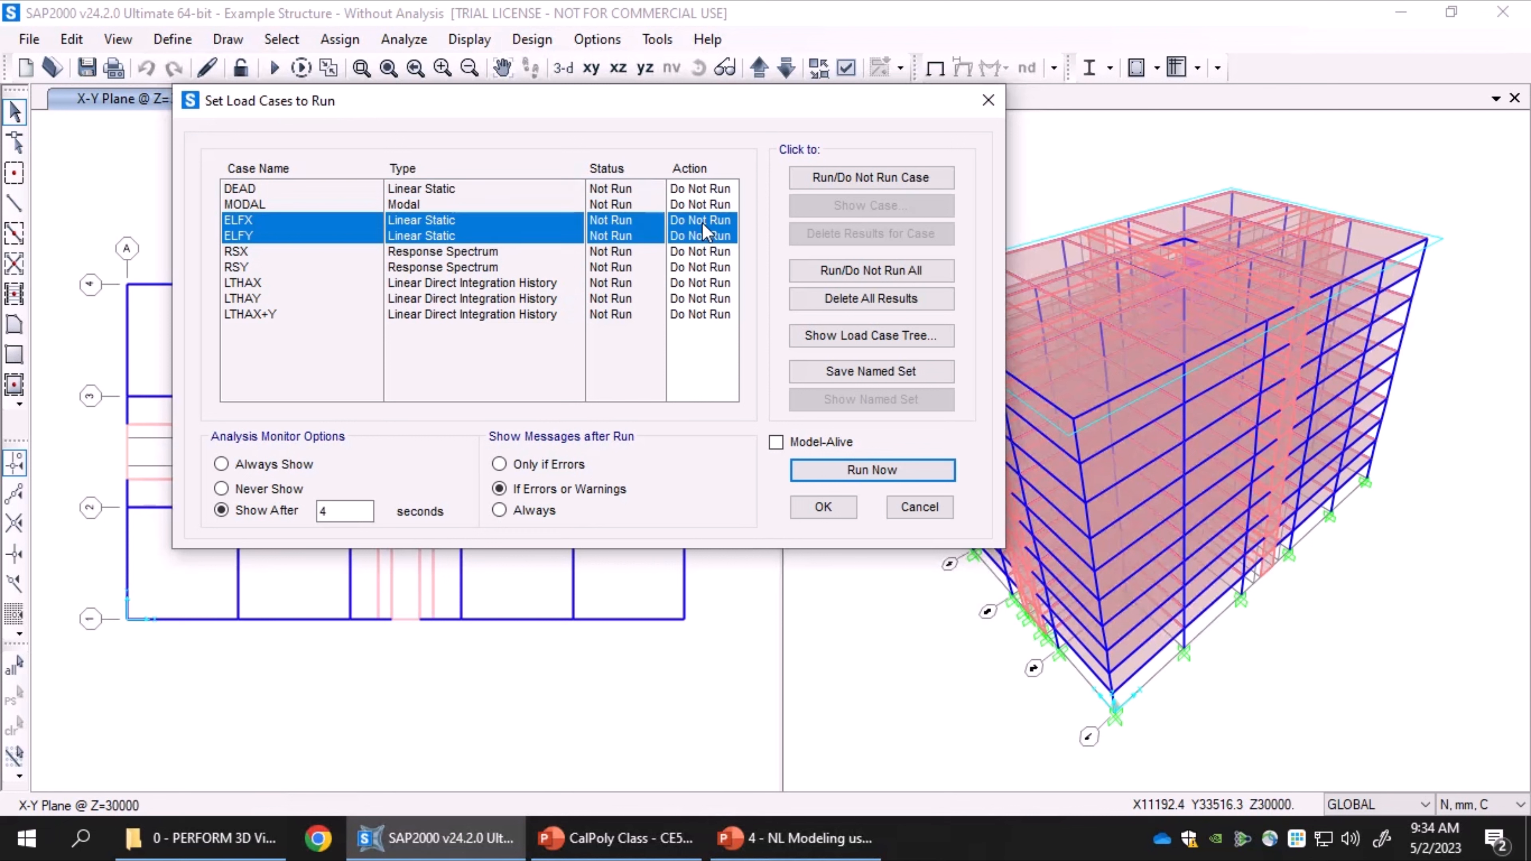
pyautogui.click(874, 180)
pyautogui.click(700, 388)
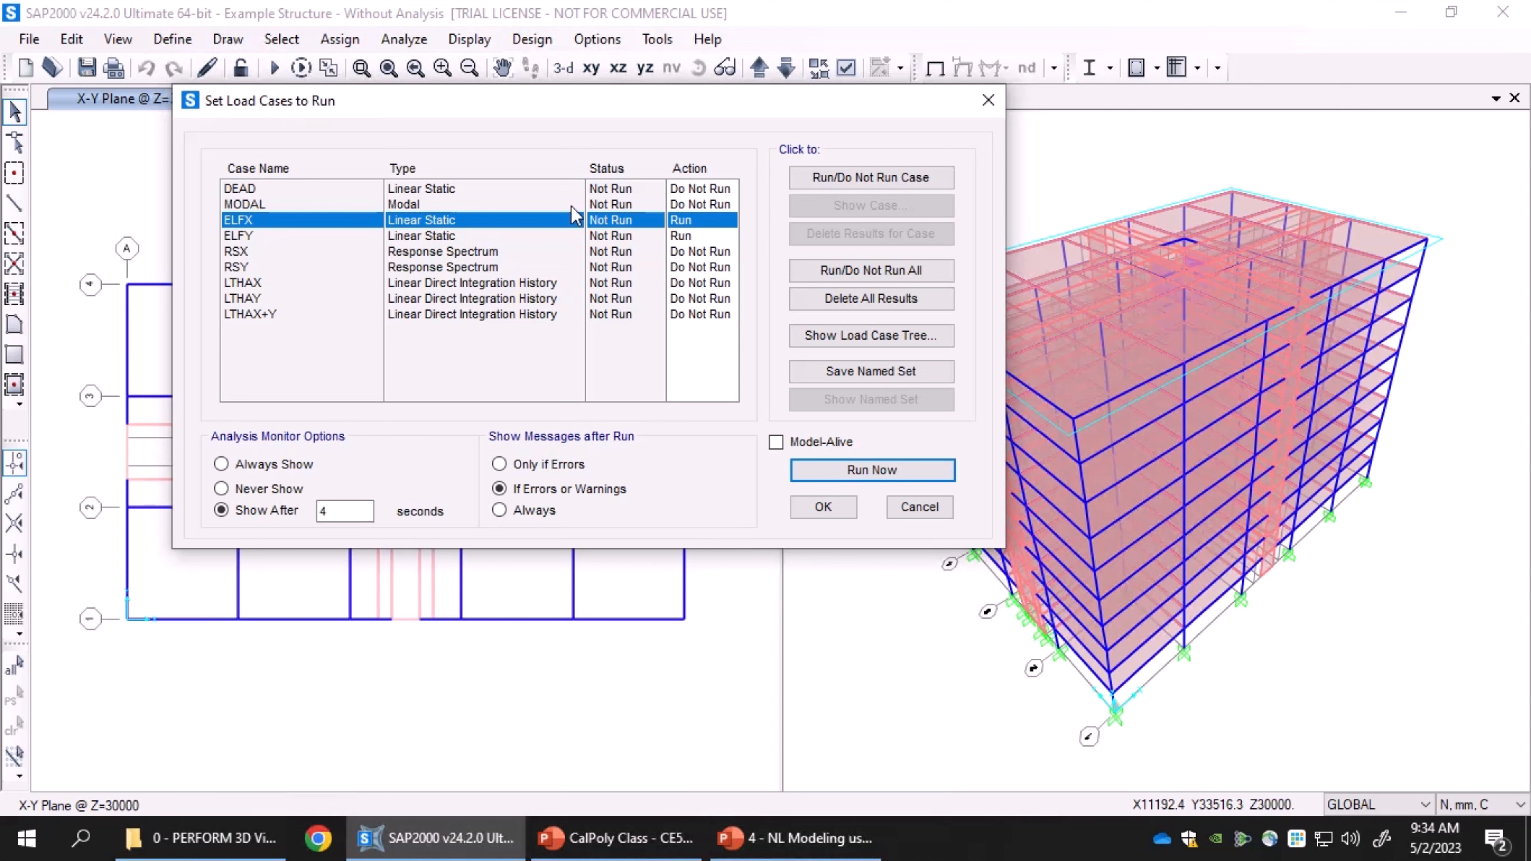
pyautogui.moveTo(693, 232); pyautogui.dragTo(637, 220)
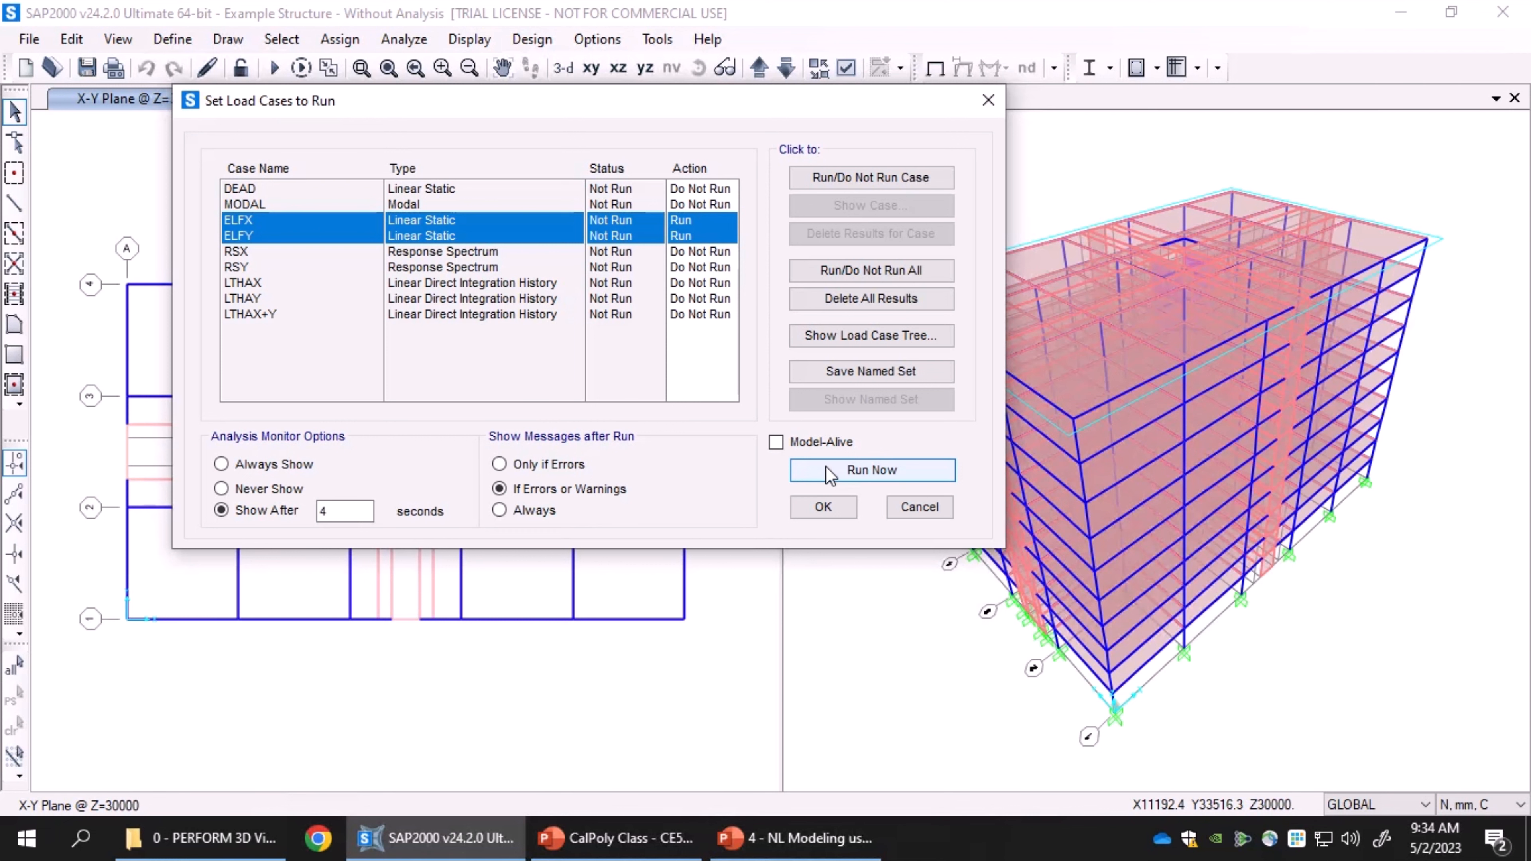
pyautogui.click(902, 507)
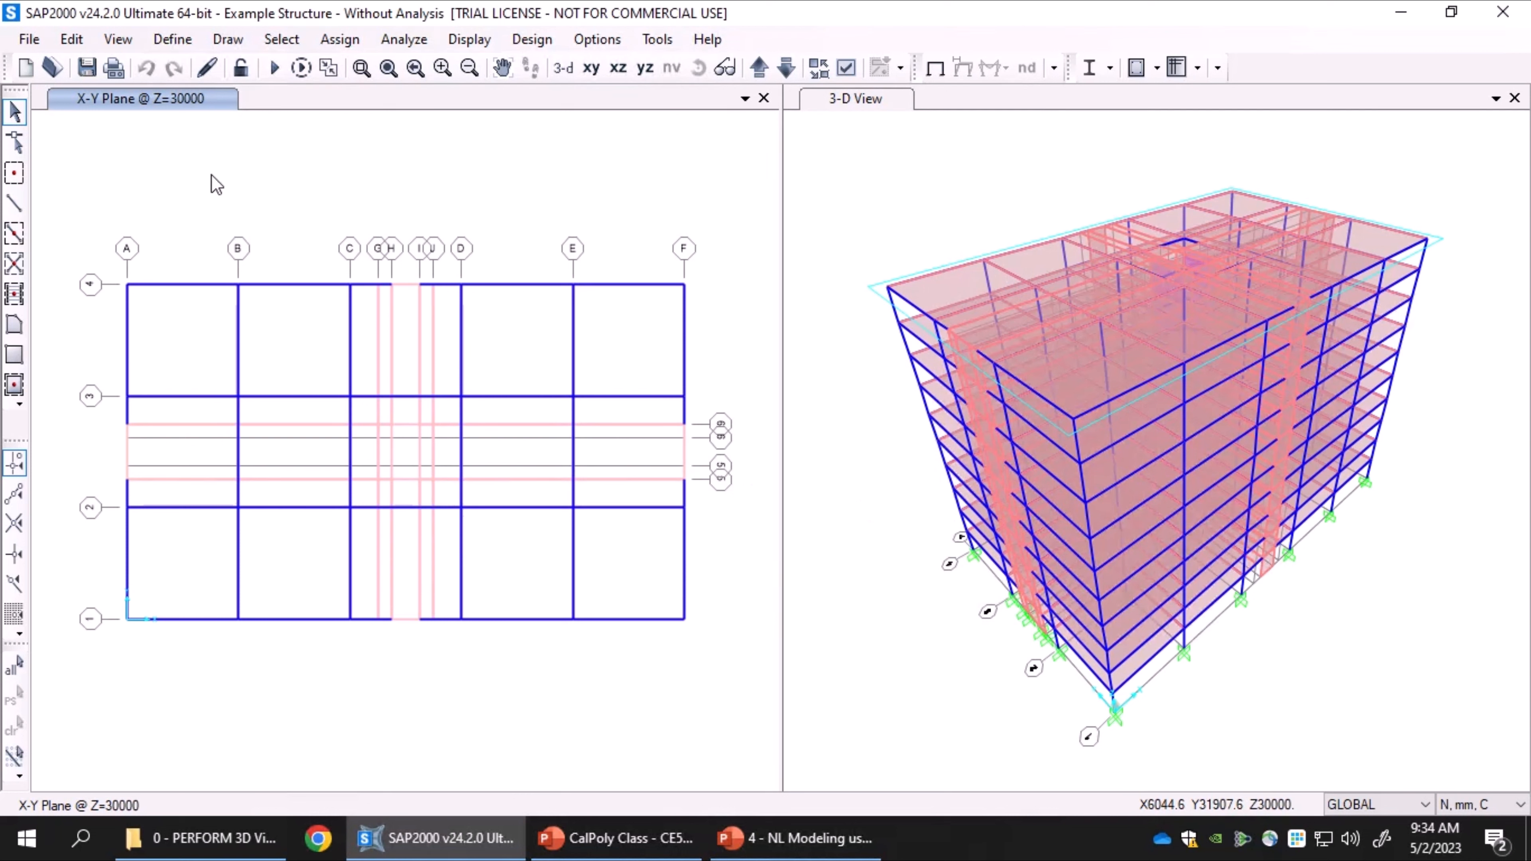
# Step: Open the model file "Example Structure - With Analysis"
pyautogui.click(52, 67)
pyautogui.doubleClick(503, 191)
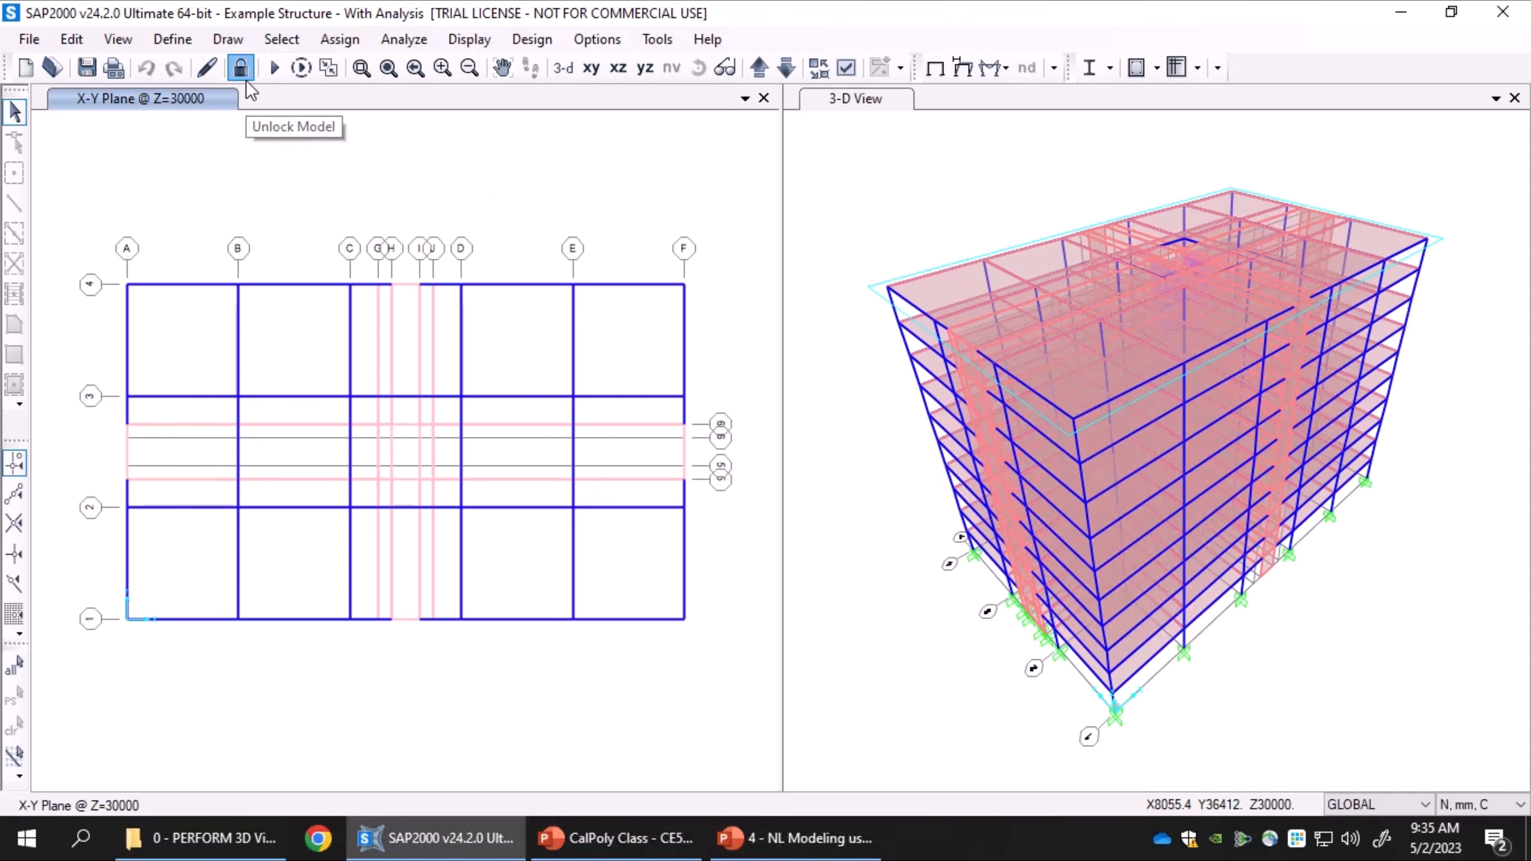
pyautogui.click(476, 40)
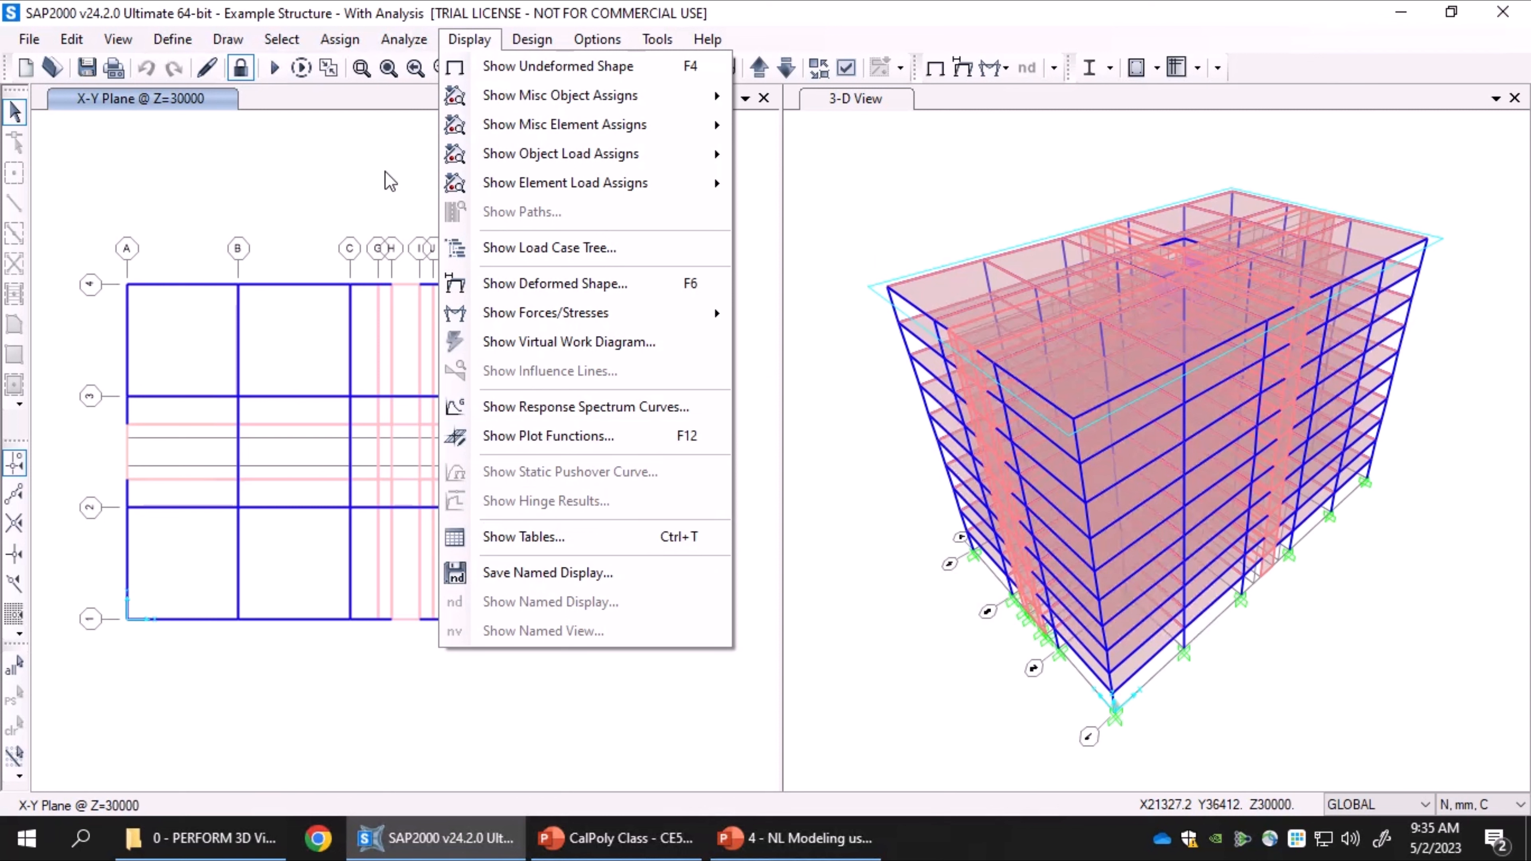
pyautogui.click(317, 6)
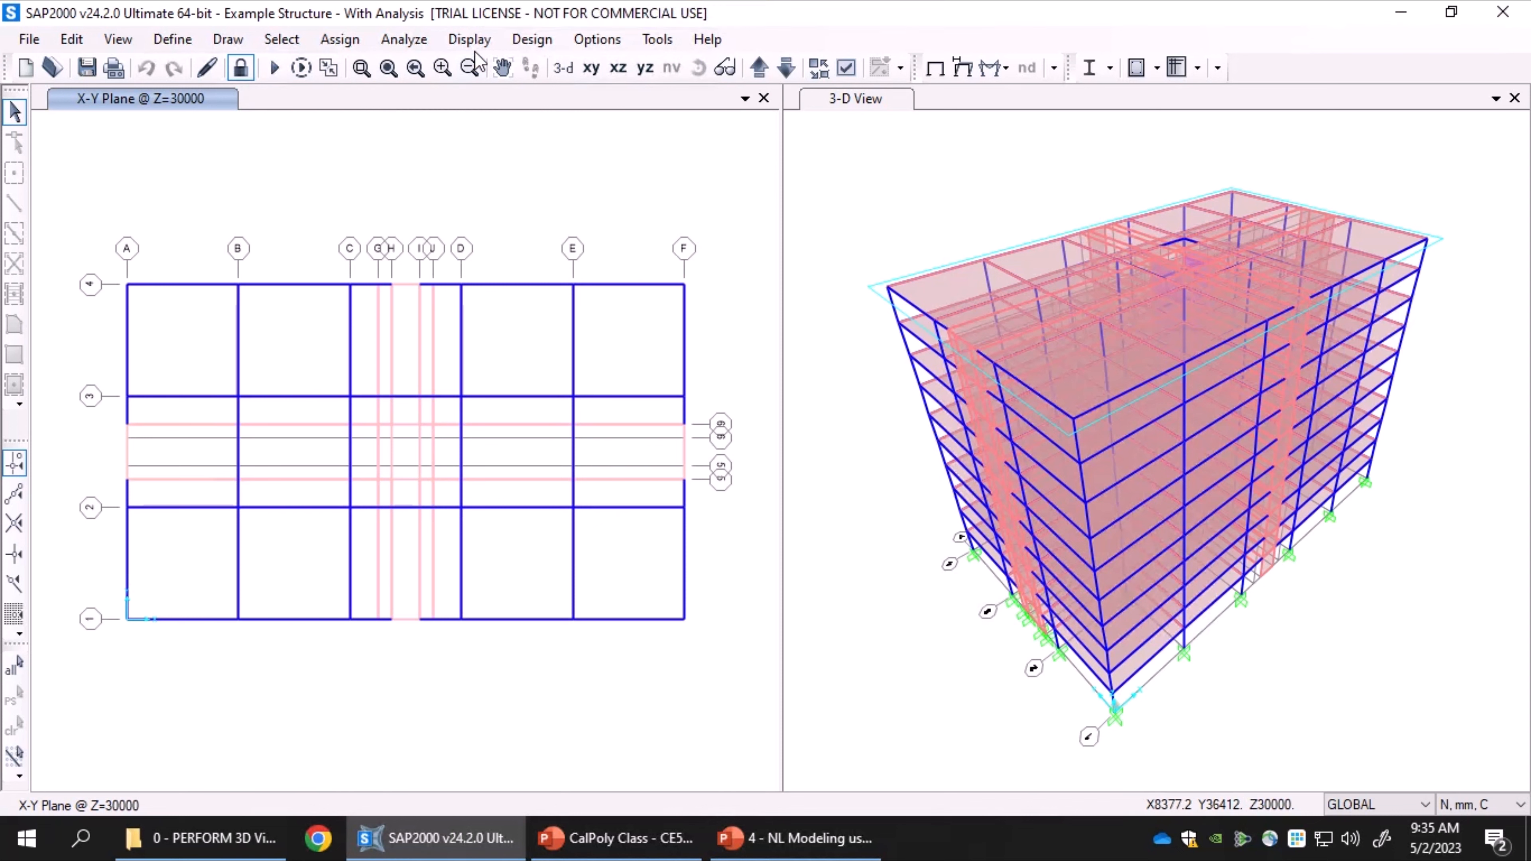
pyautogui.click(470, 40)
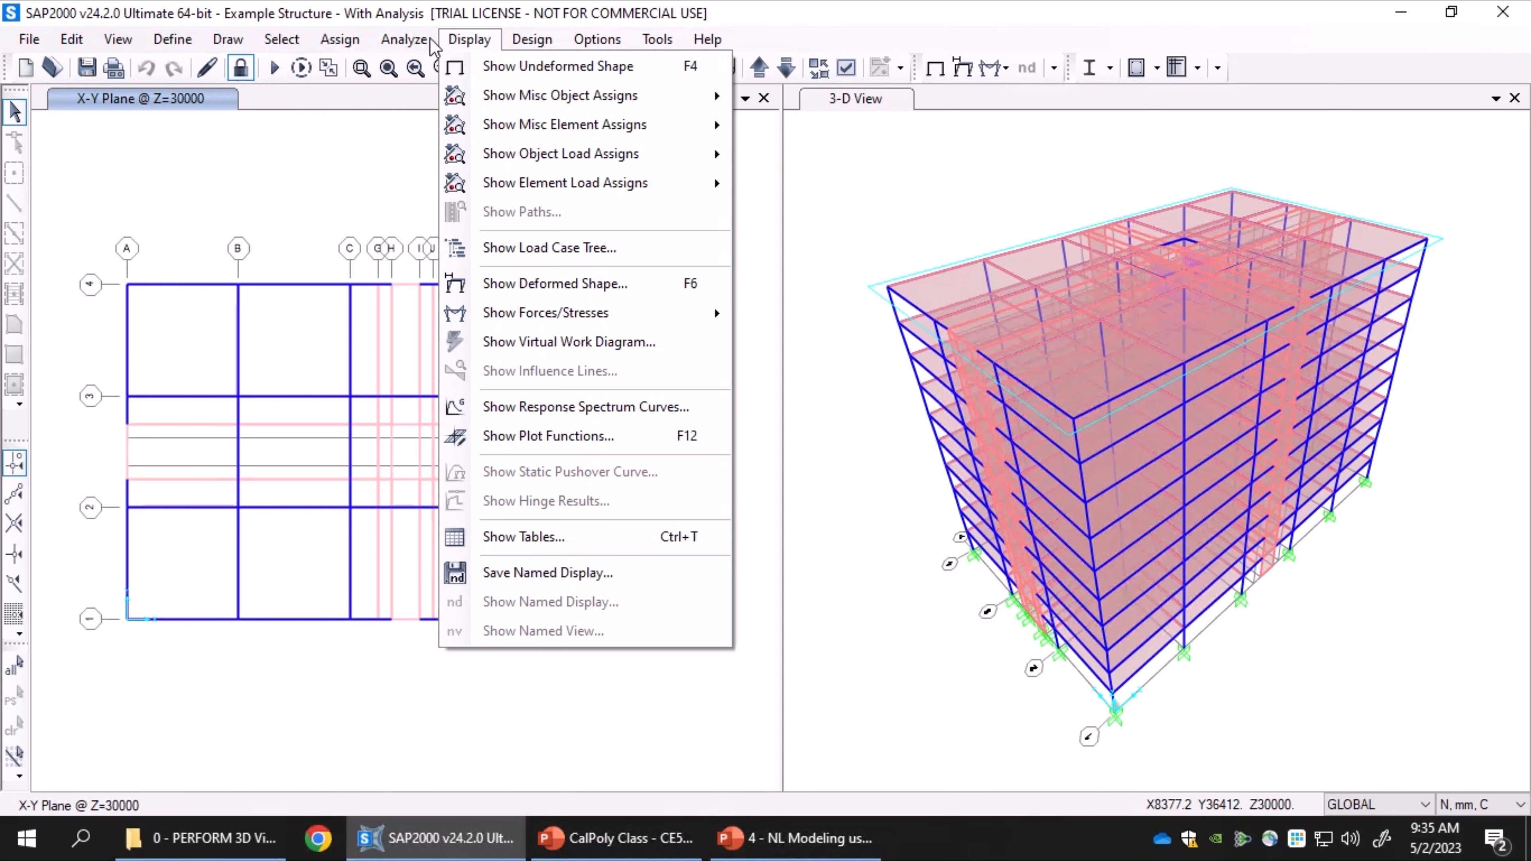
pyautogui.click(459, 43)
pyautogui.click(486, 42)
pyautogui.click(484, 40)
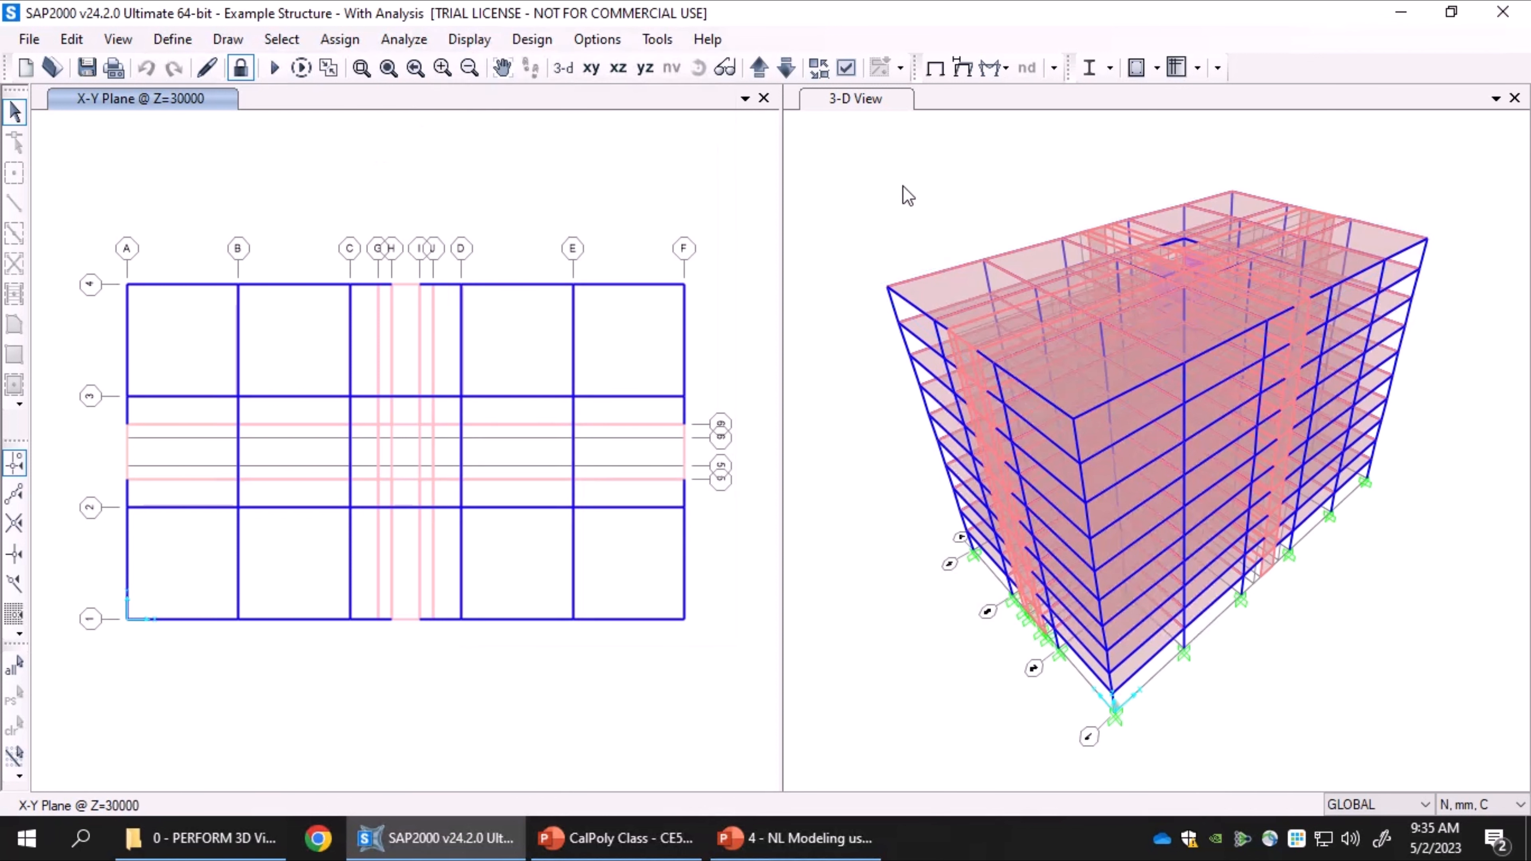
# Step: Display the deformed shape of the MODAL case for mode number 1 in the 3-D view
pyautogui.click(912, 163)
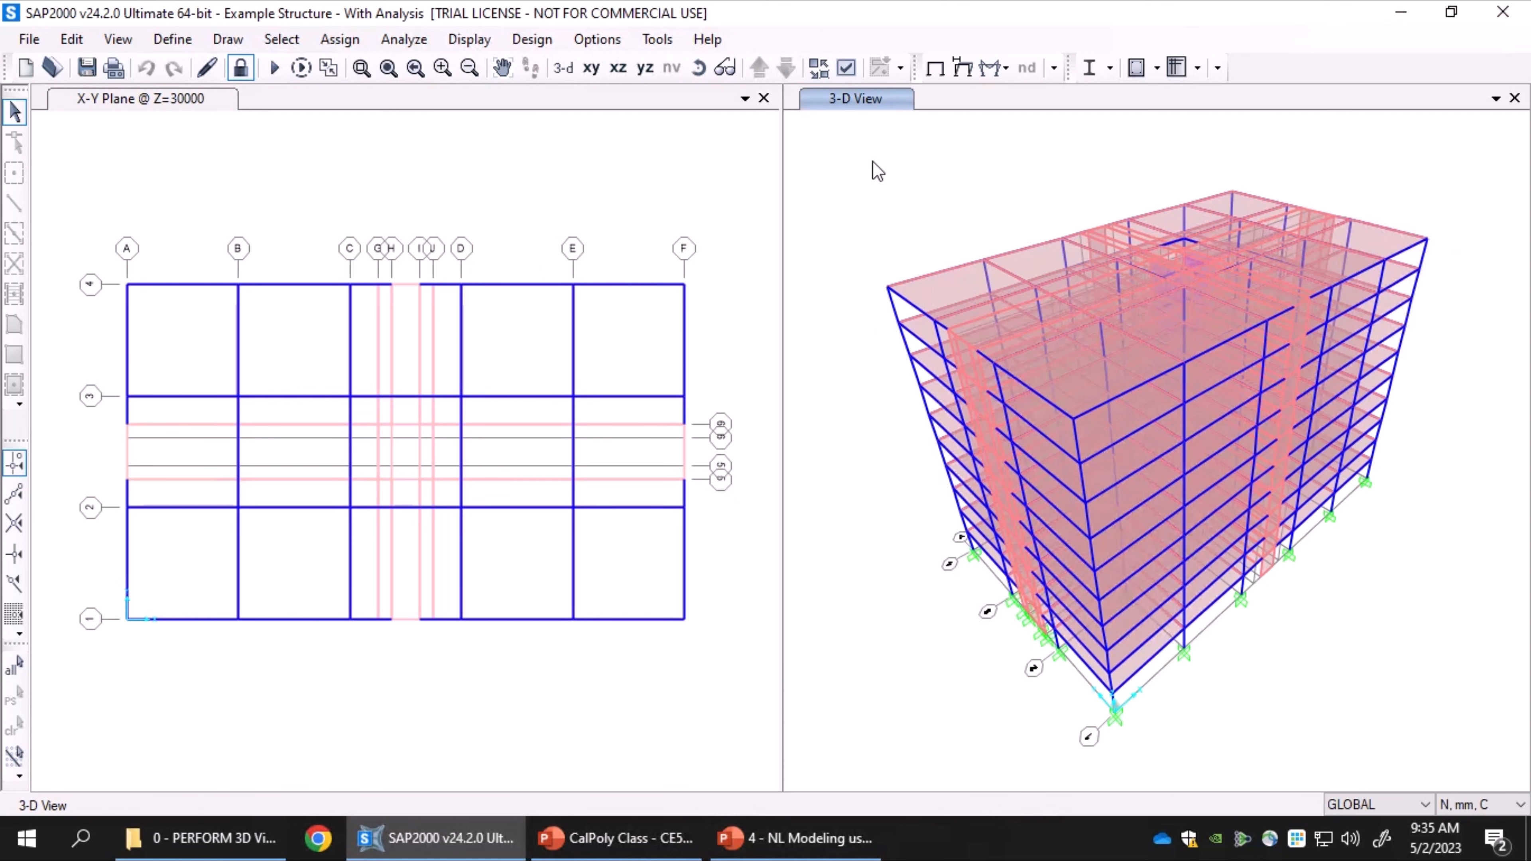
pyautogui.click(962, 67)
pyautogui.click(916, 609)
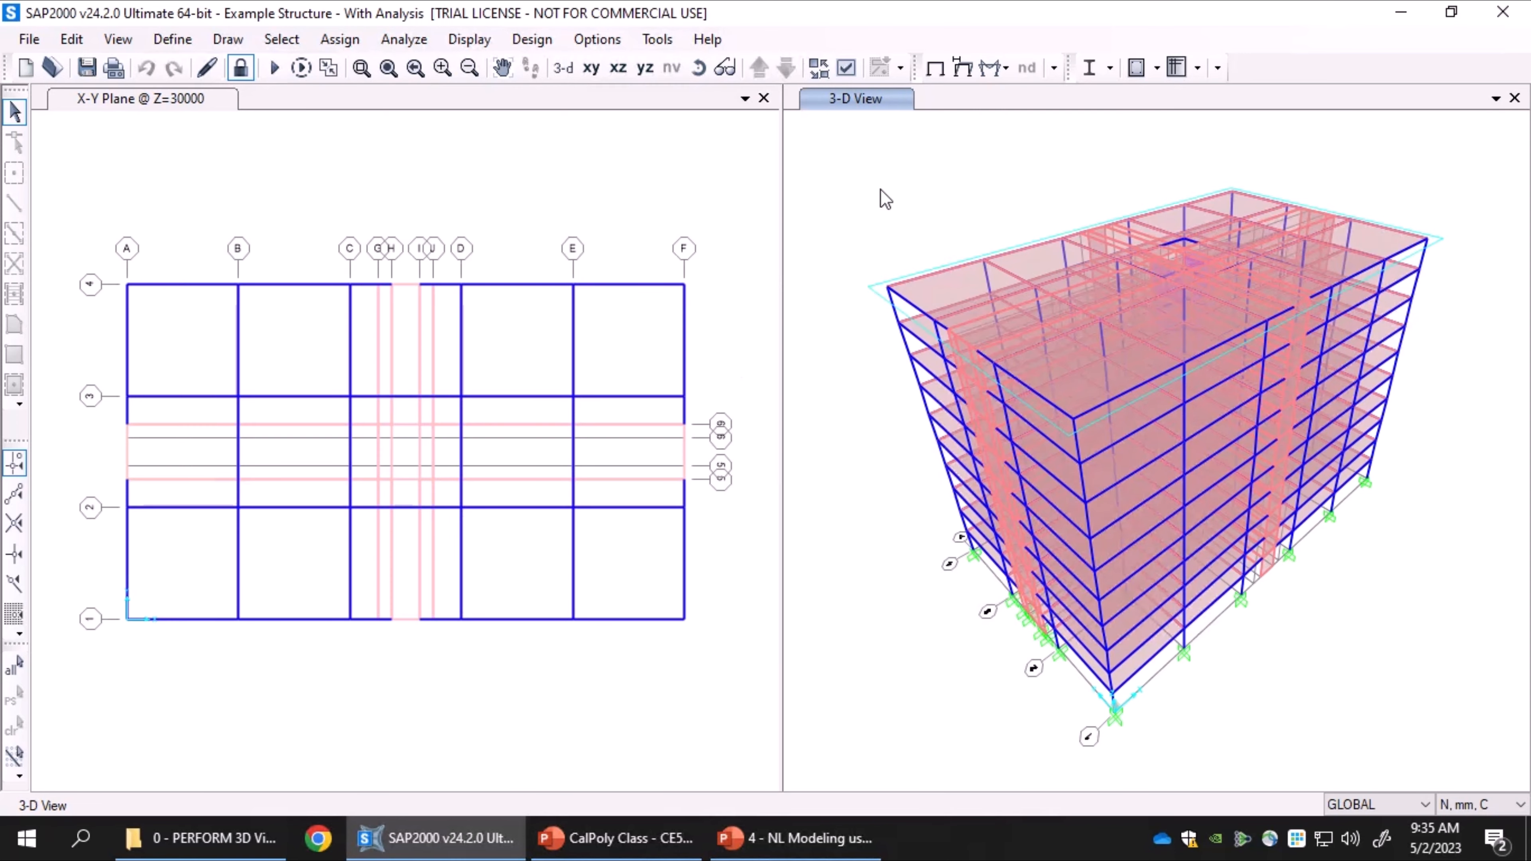
pyautogui.click(959, 76)
pyautogui.moveTo(911, 145); pyautogui.dragTo(809, 105)
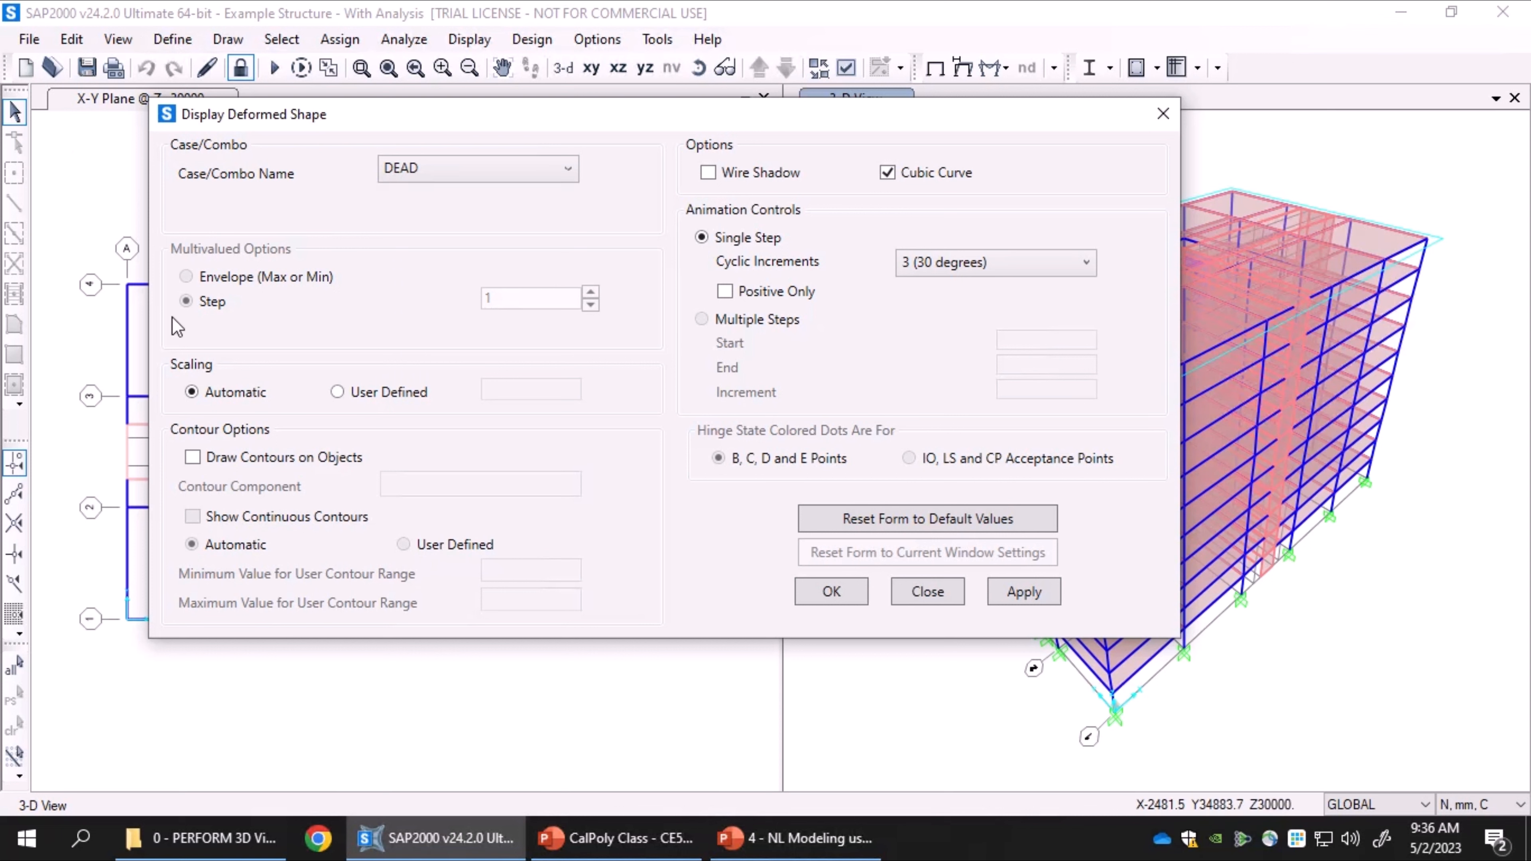
pyautogui.click(402, 173)
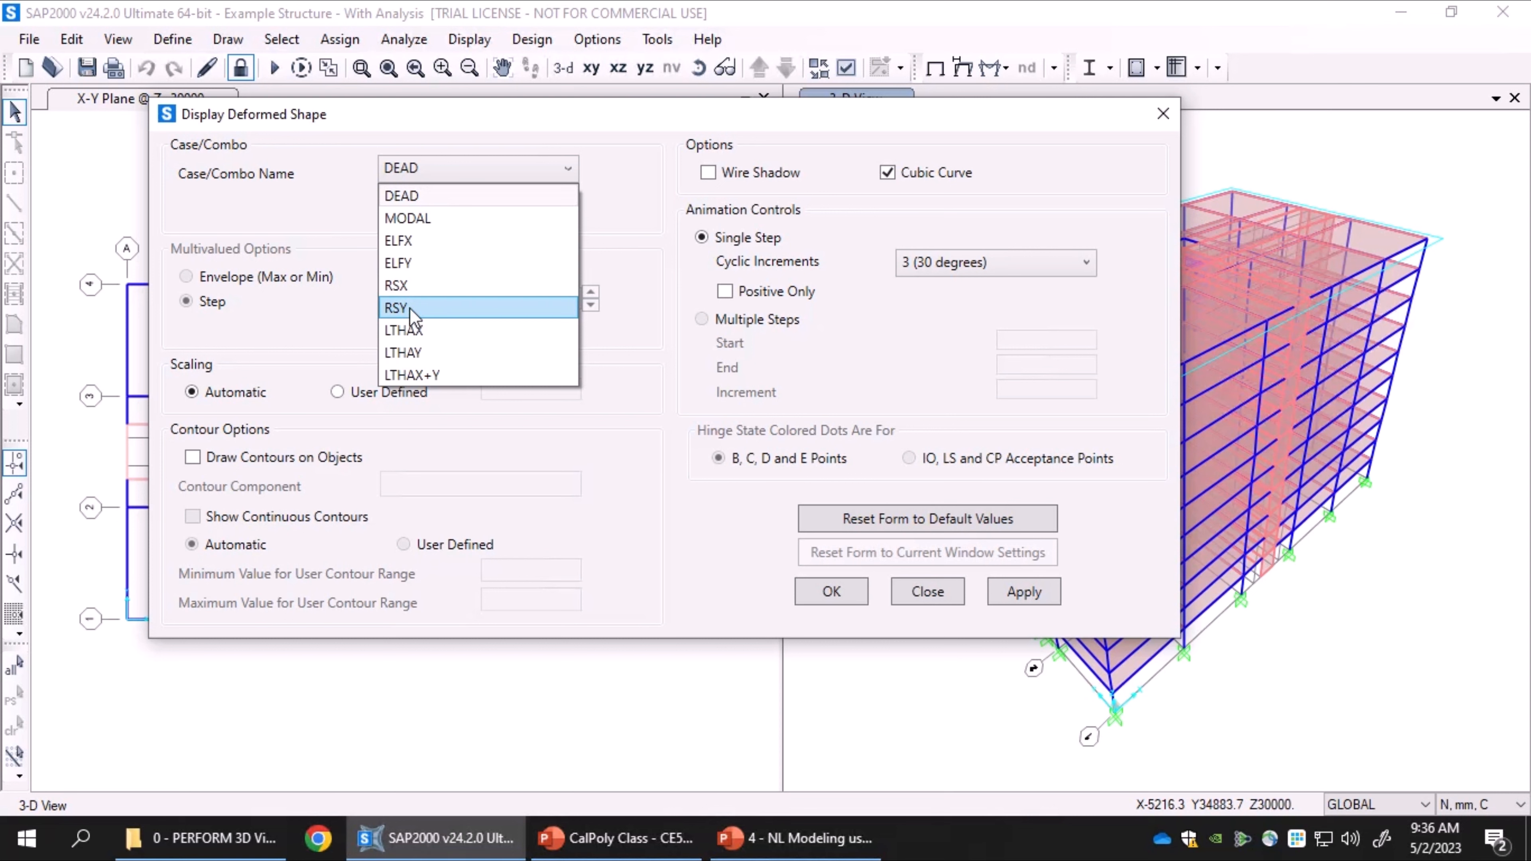
pyautogui.click(427, 225)
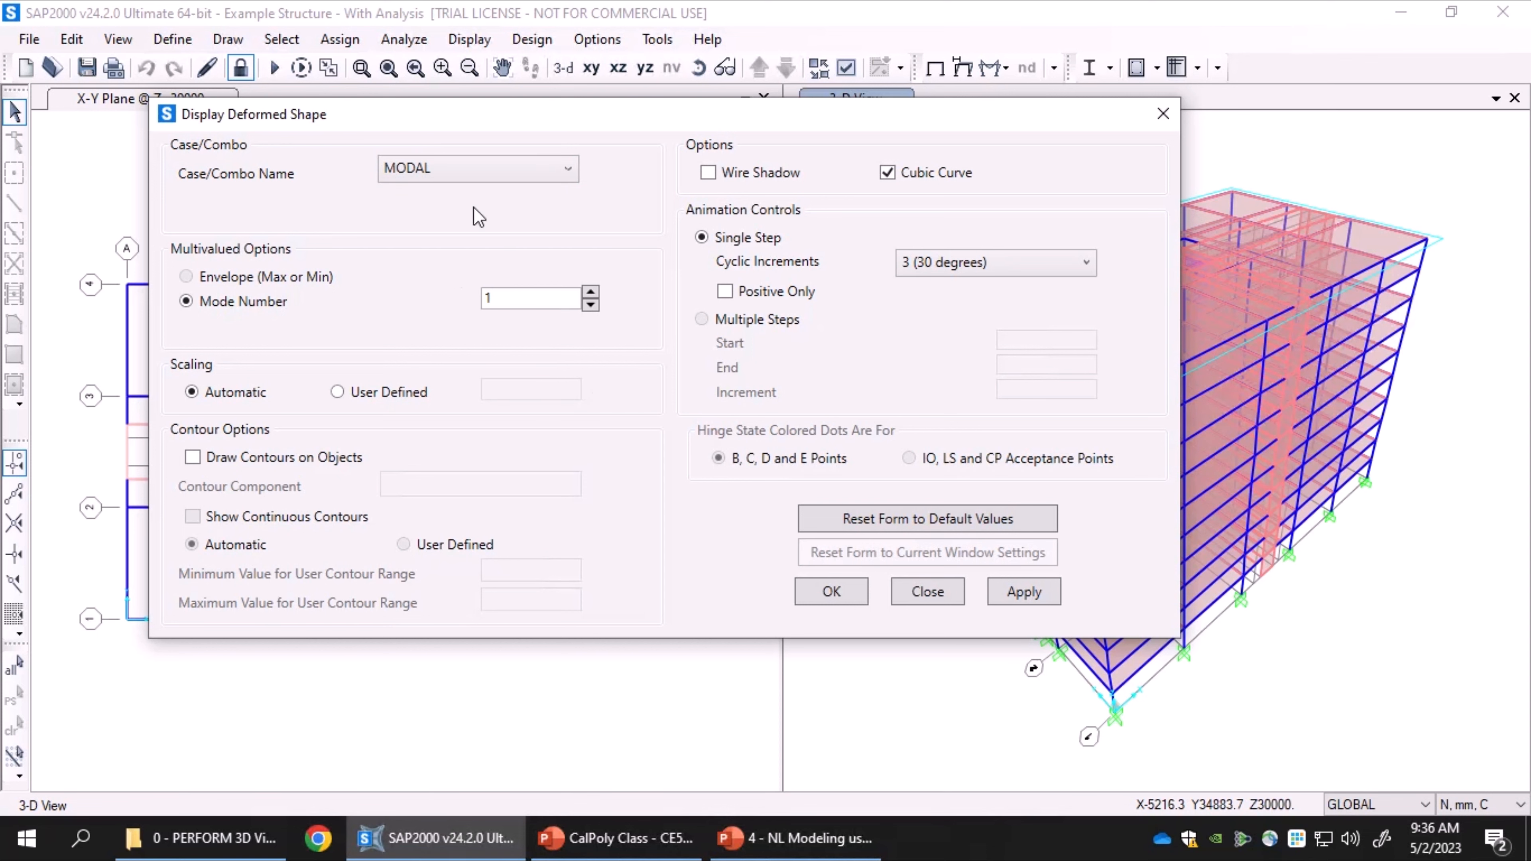
pyautogui.moveTo(452, 109); pyautogui.dragTo(427, 117)
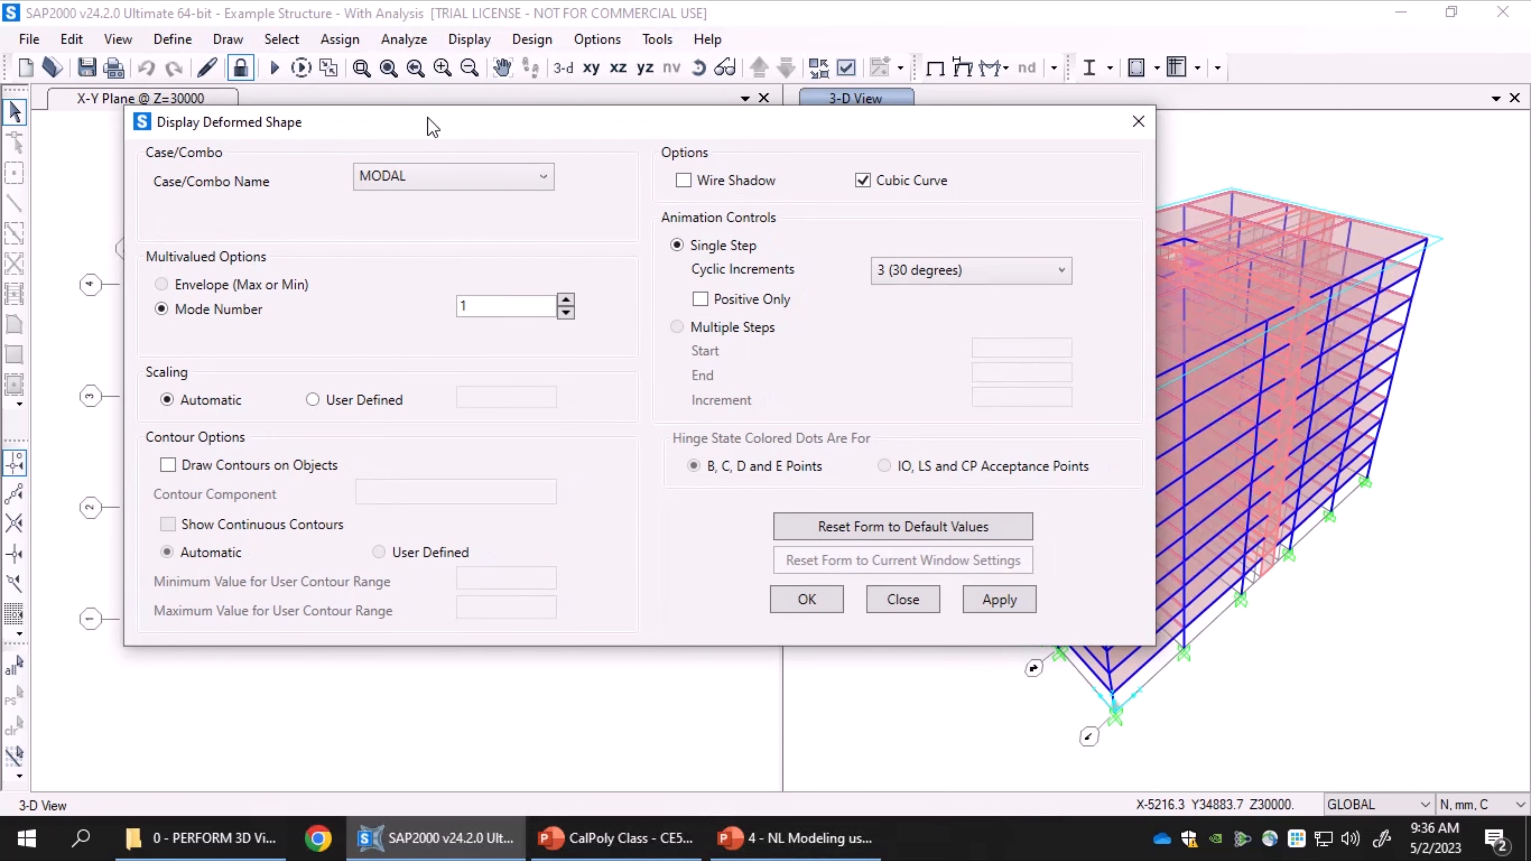
pyautogui.click(999, 600)
# Step: Animate the mode 1 deformed shape in the 3-D view, keeping it clear of the dialog, and stop the animation
pyautogui.moveTo(543, 122); pyautogui.dragTo(213, 85)
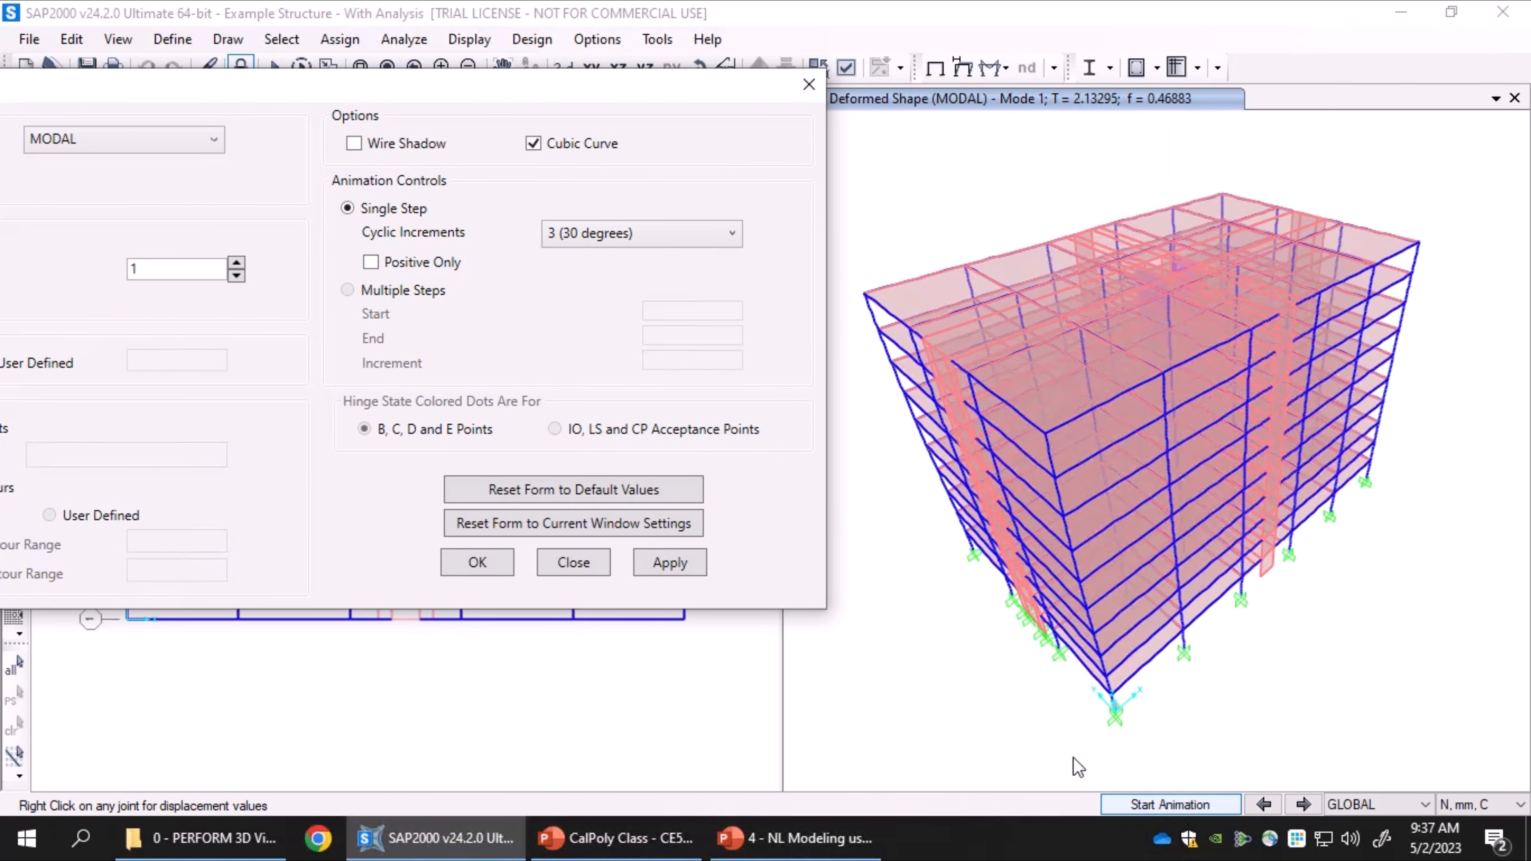
pyautogui.moveTo(606, 86); pyautogui.dragTo(532, 89)
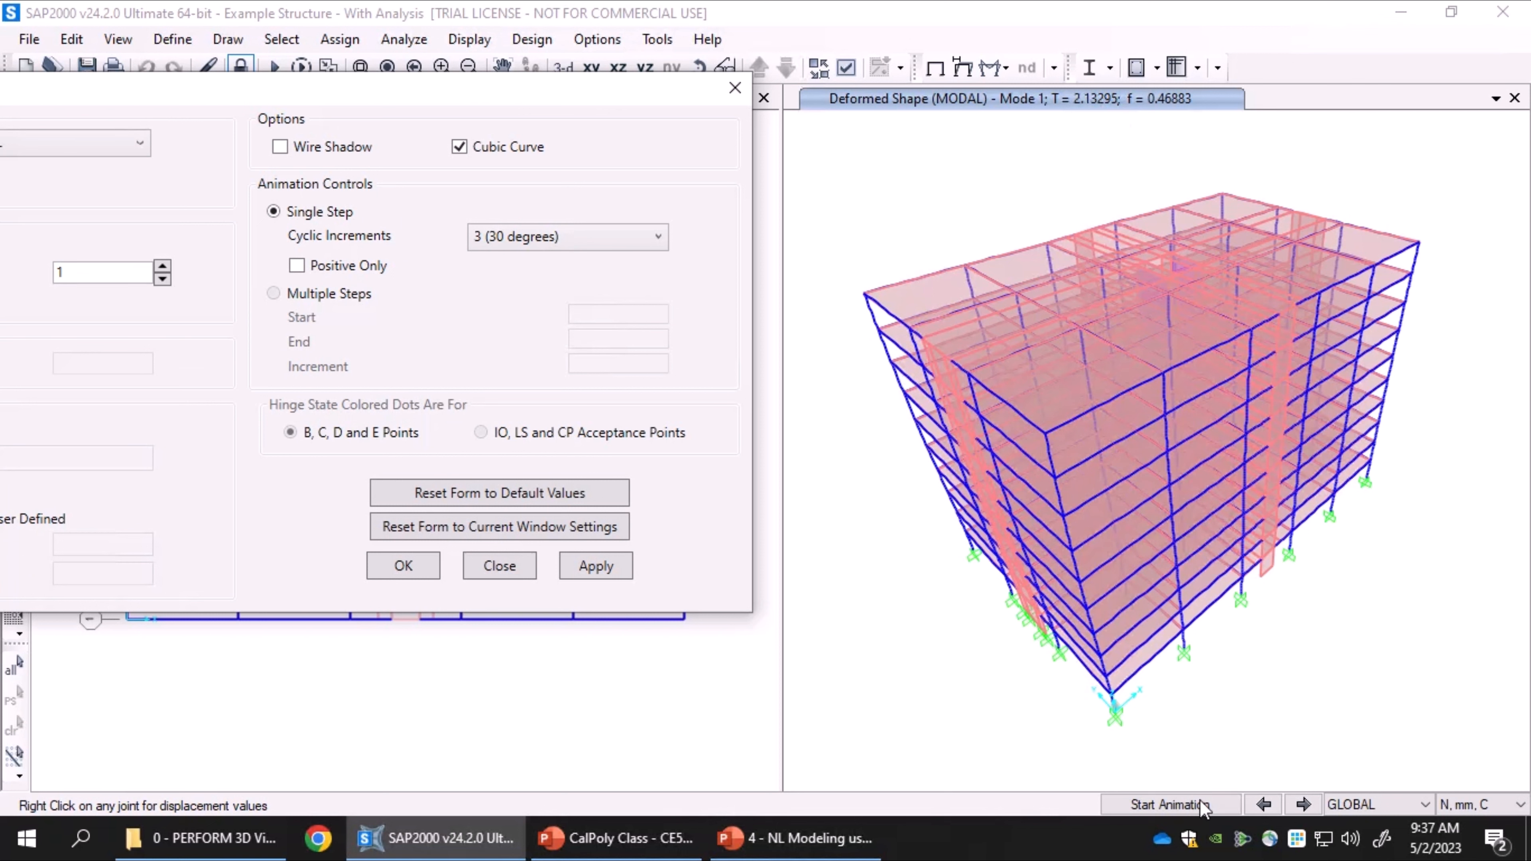
pyautogui.click(1154, 805)
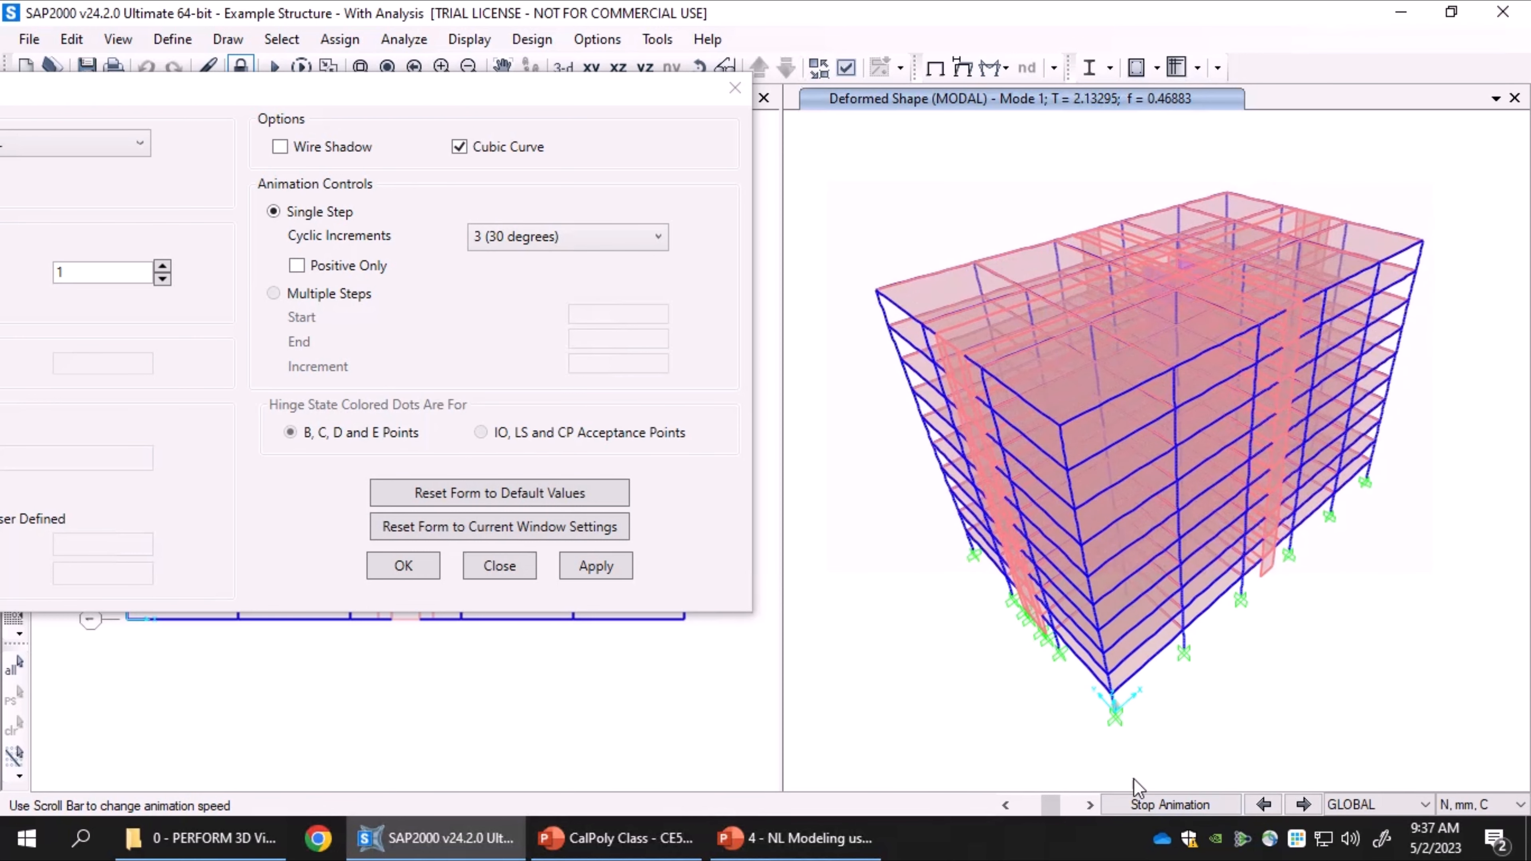
pyautogui.click(1147, 808)
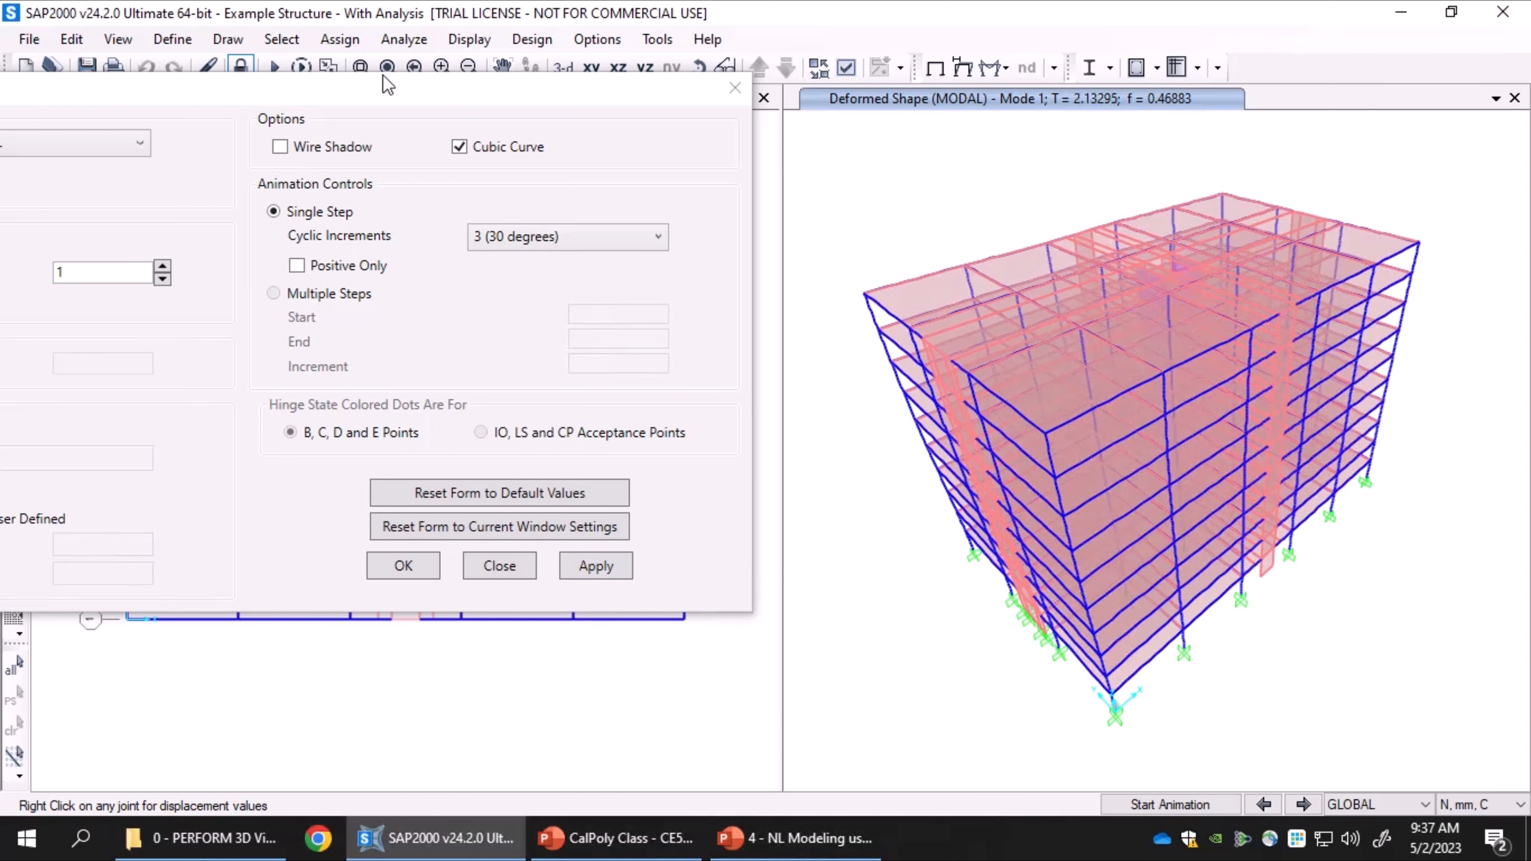
# Step: Display the MODAL deformed shape for mode number 2, animate it in the 3-D view and stop the animation
pyautogui.moveTo(414, 90); pyautogui.dragTo(543, 89)
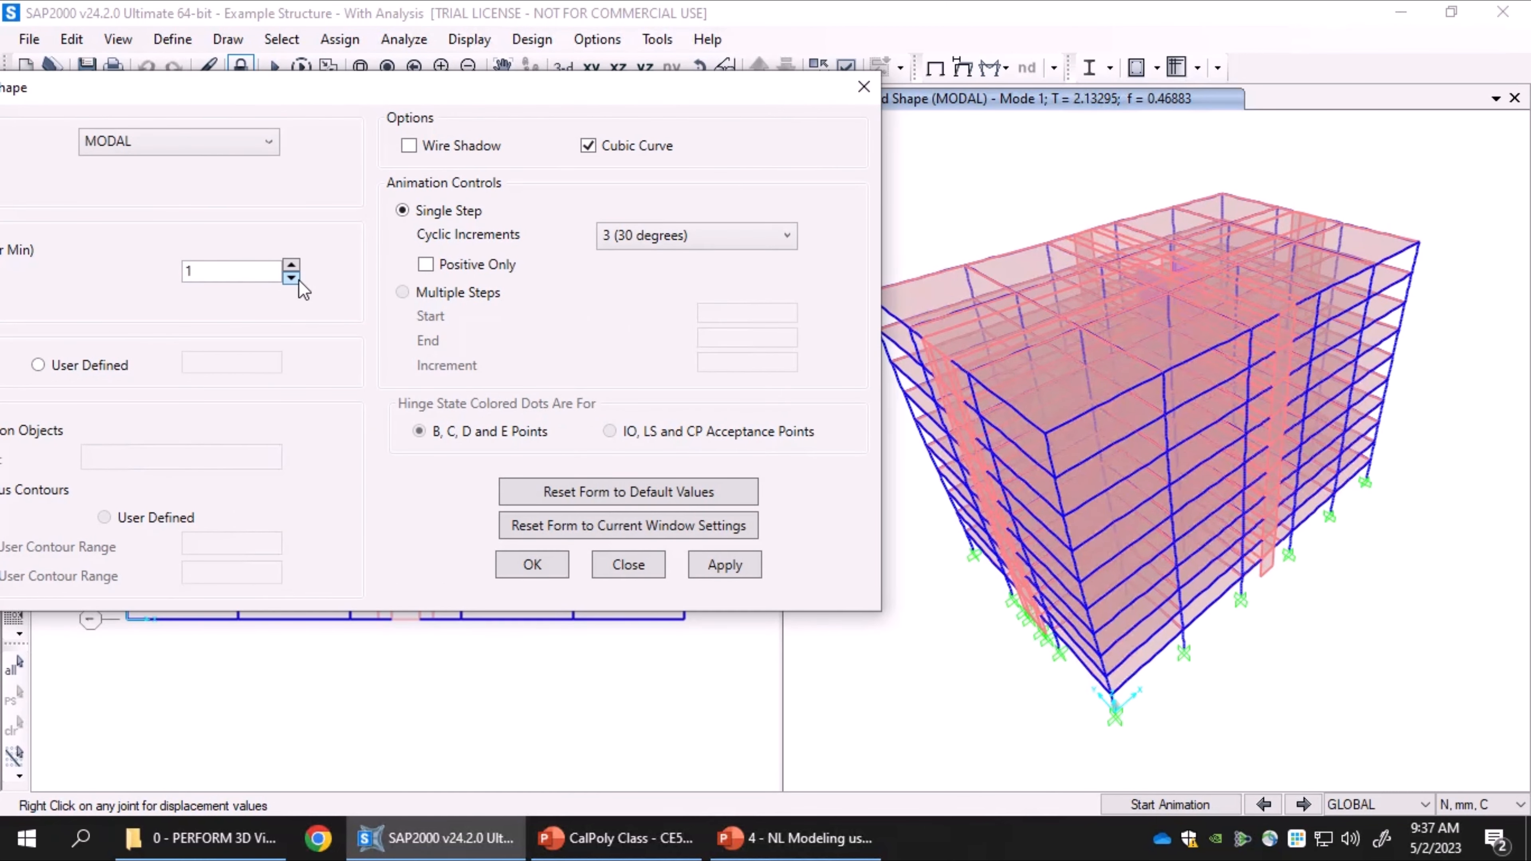
pyautogui.click(291, 267)
pyautogui.click(723, 566)
pyautogui.moveTo(782, 91); pyautogui.dragTo(658, 91)
pyautogui.click(1177, 805)
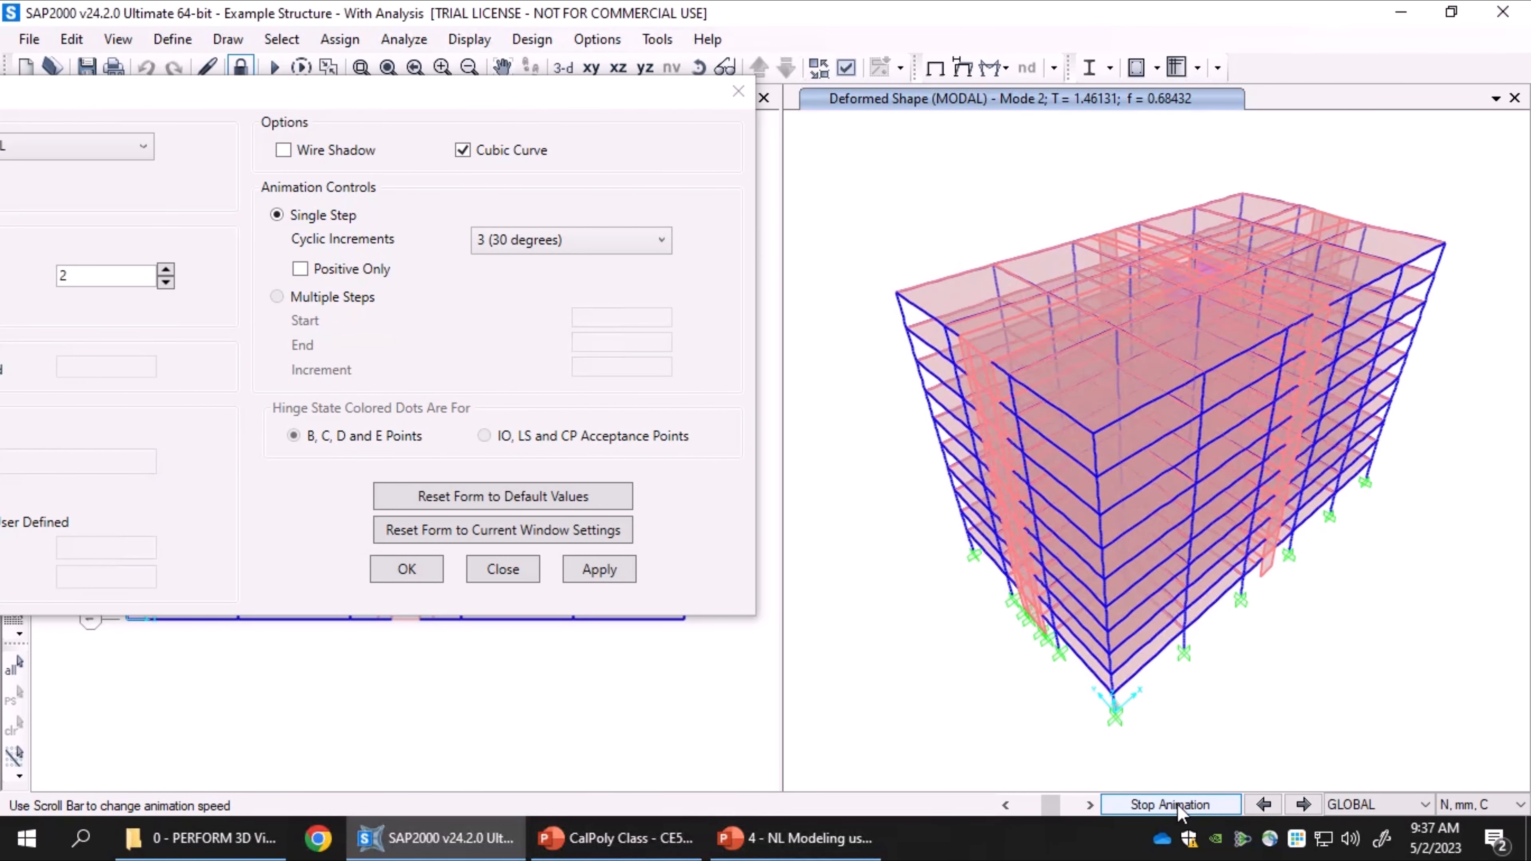
pyautogui.click(1177, 804)
pyautogui.rightClick(1127, 357)
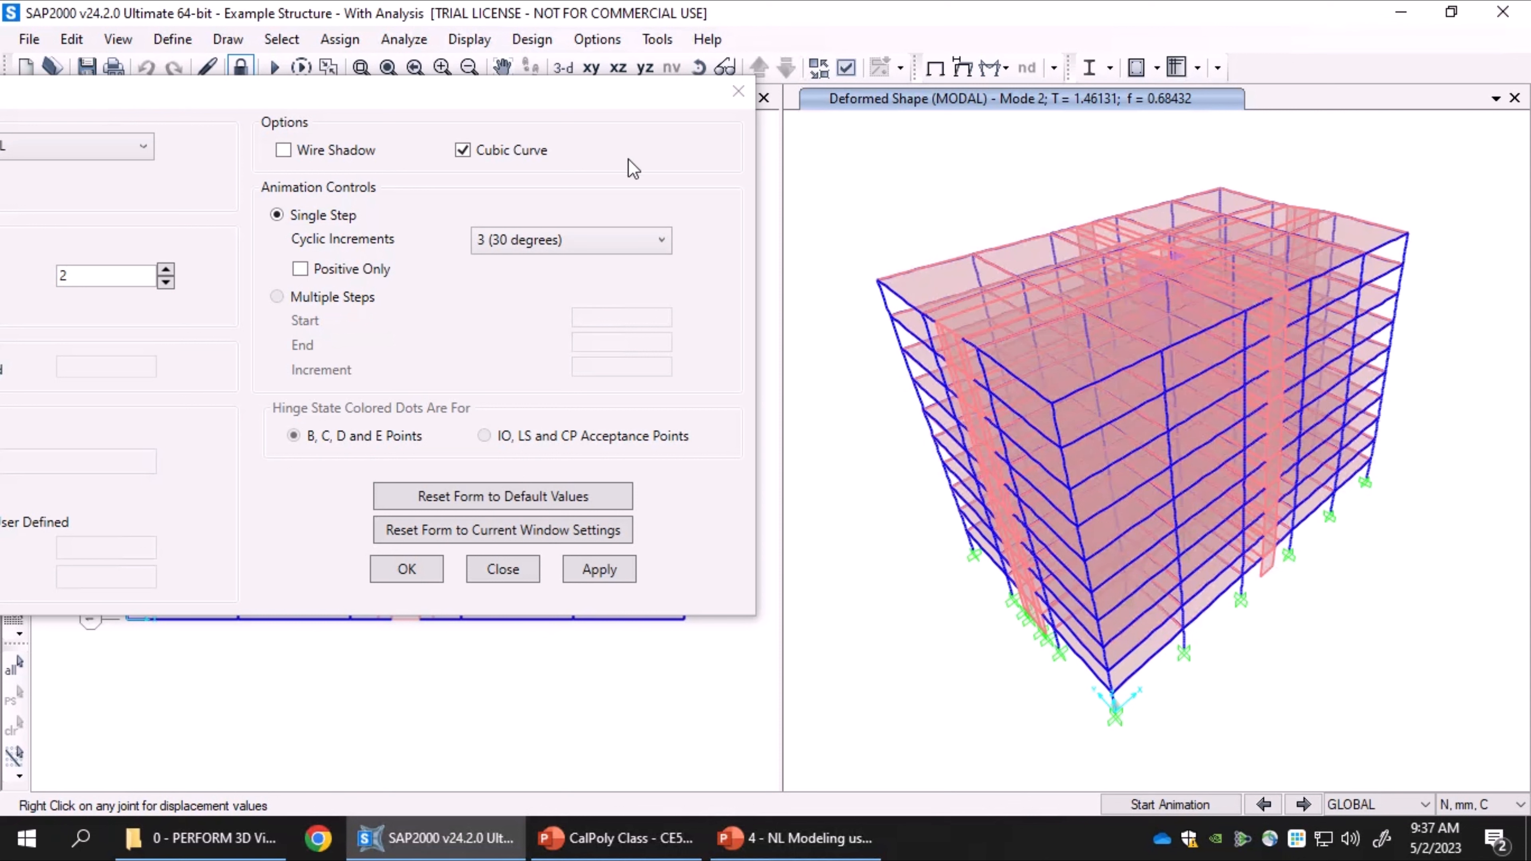
# Step: Display the MODAL deformed shape for mode number 3, animate it in the 3-D view and stop the animation
pyautogui.click(165, 270)
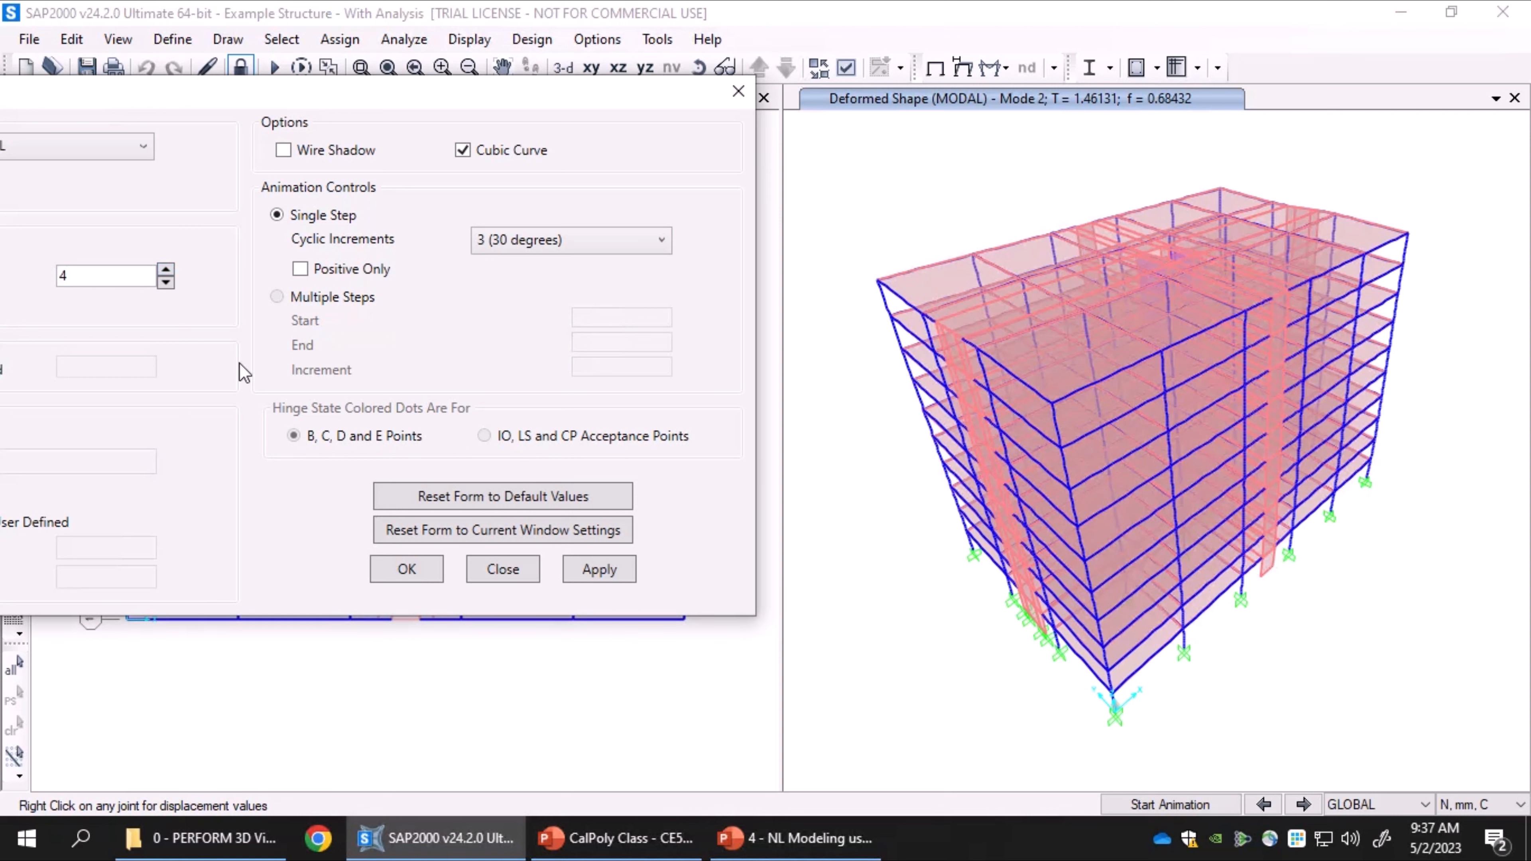
pyautogui.click(599, 569)
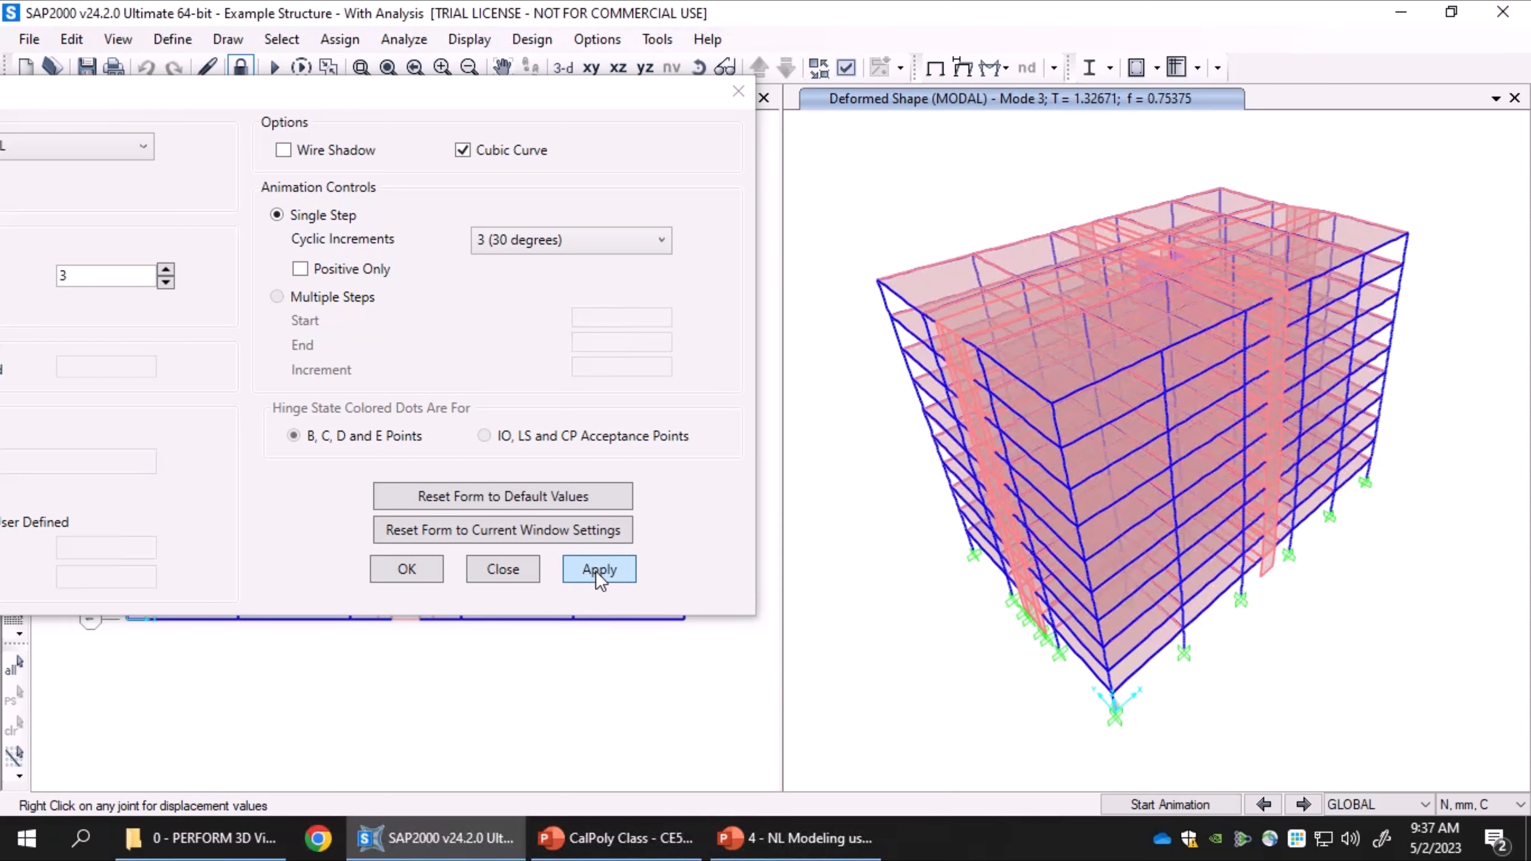
pyautogui.click(1169, 804)
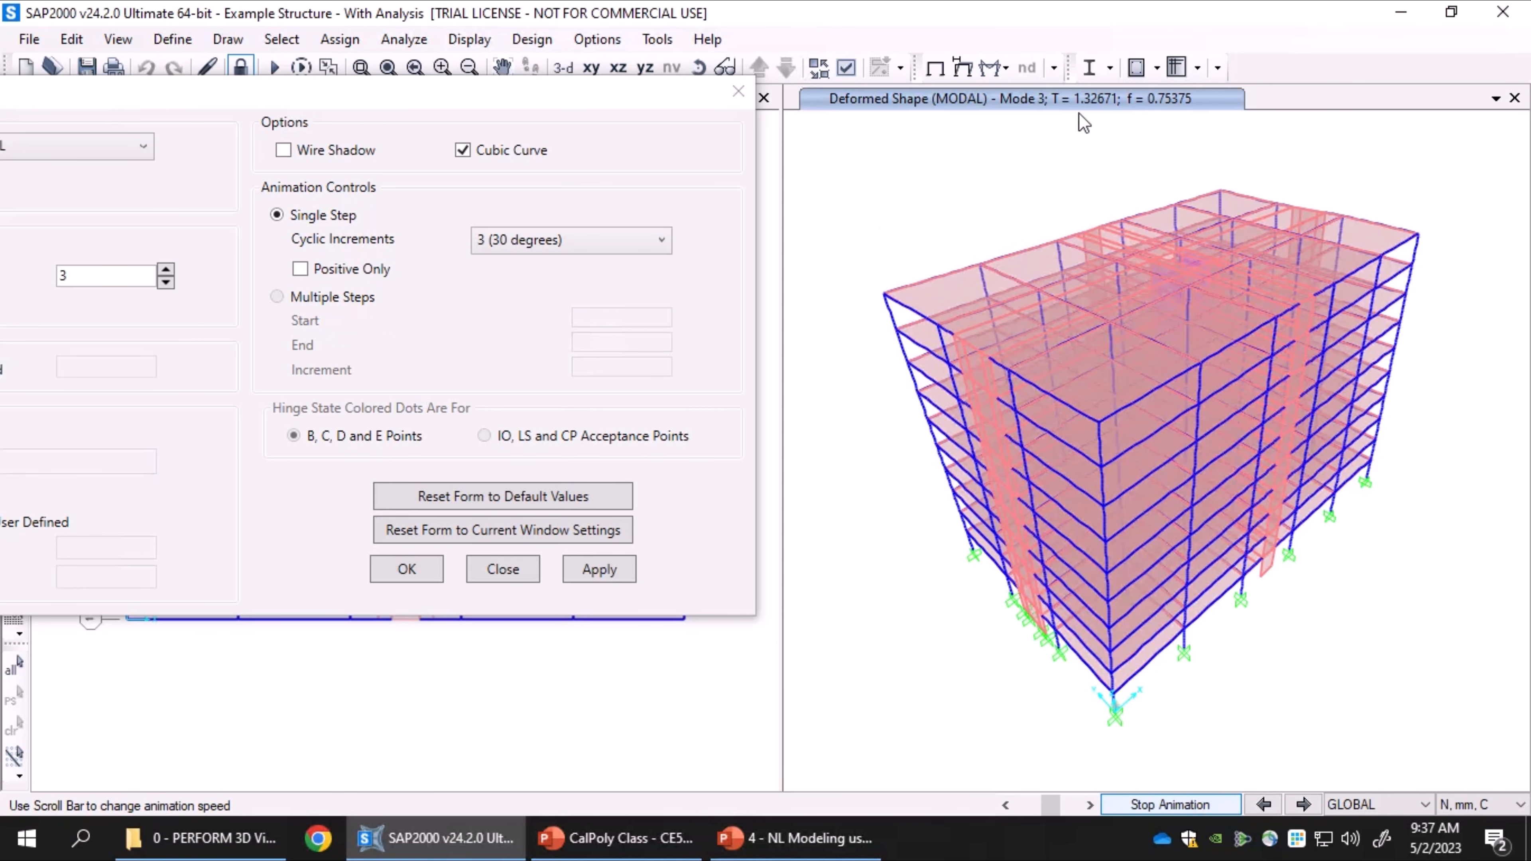
pyautogui.click(1180, 806)
# Step: Display the MODAL deformed shape for mode number 4, animate it in the 3-D view and stop the animation
pyautogui.moveTo(416, 94); pyautogui.dragTo(485, 87)
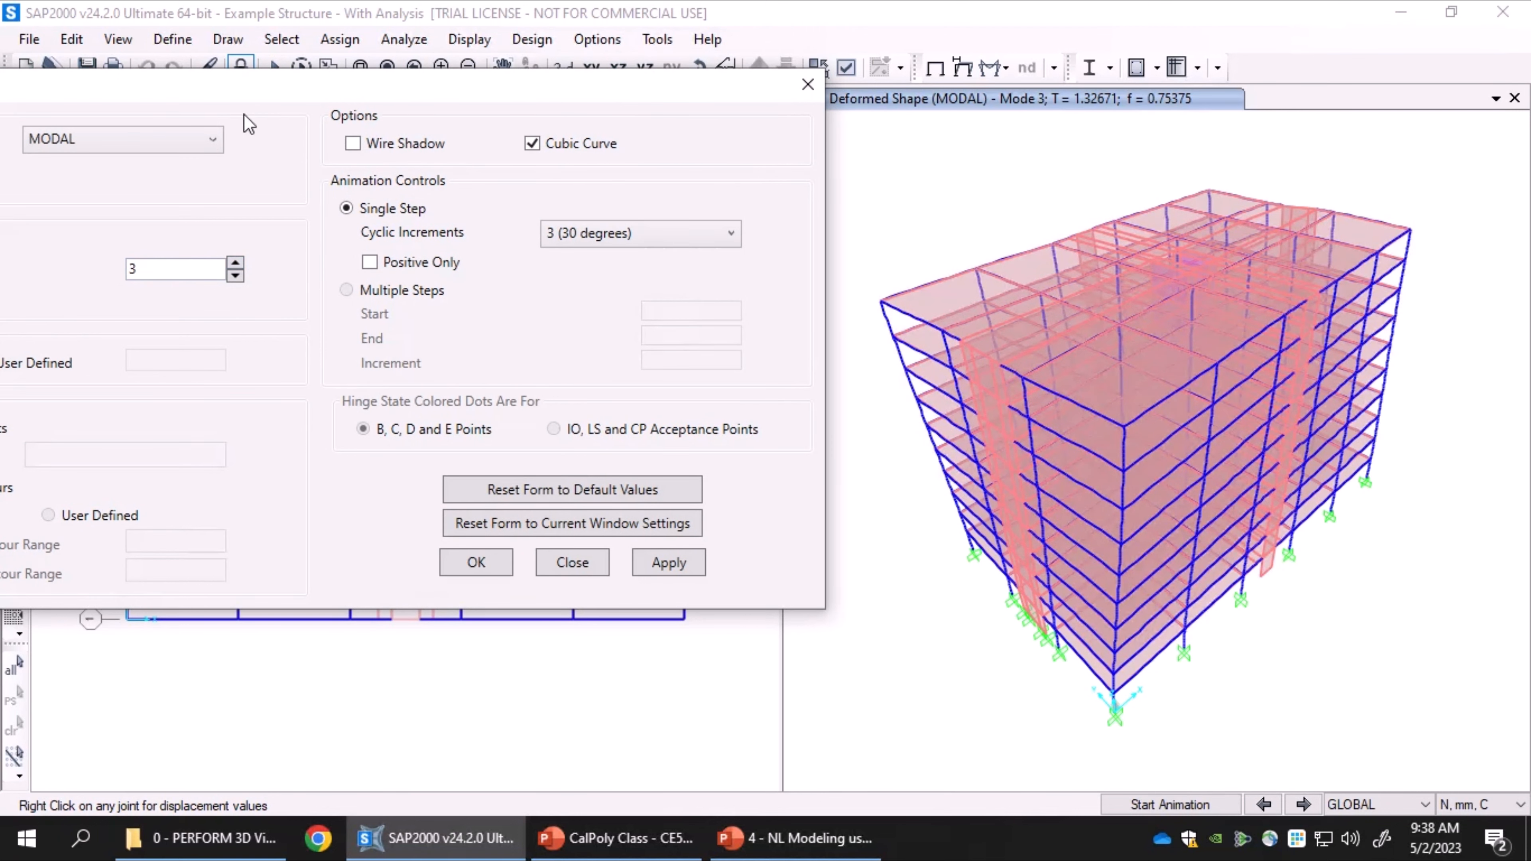
pyautogui.moveTo(258, 95); pyautogui.dragTo(274, 90)
pyautogui.click(252, 259)
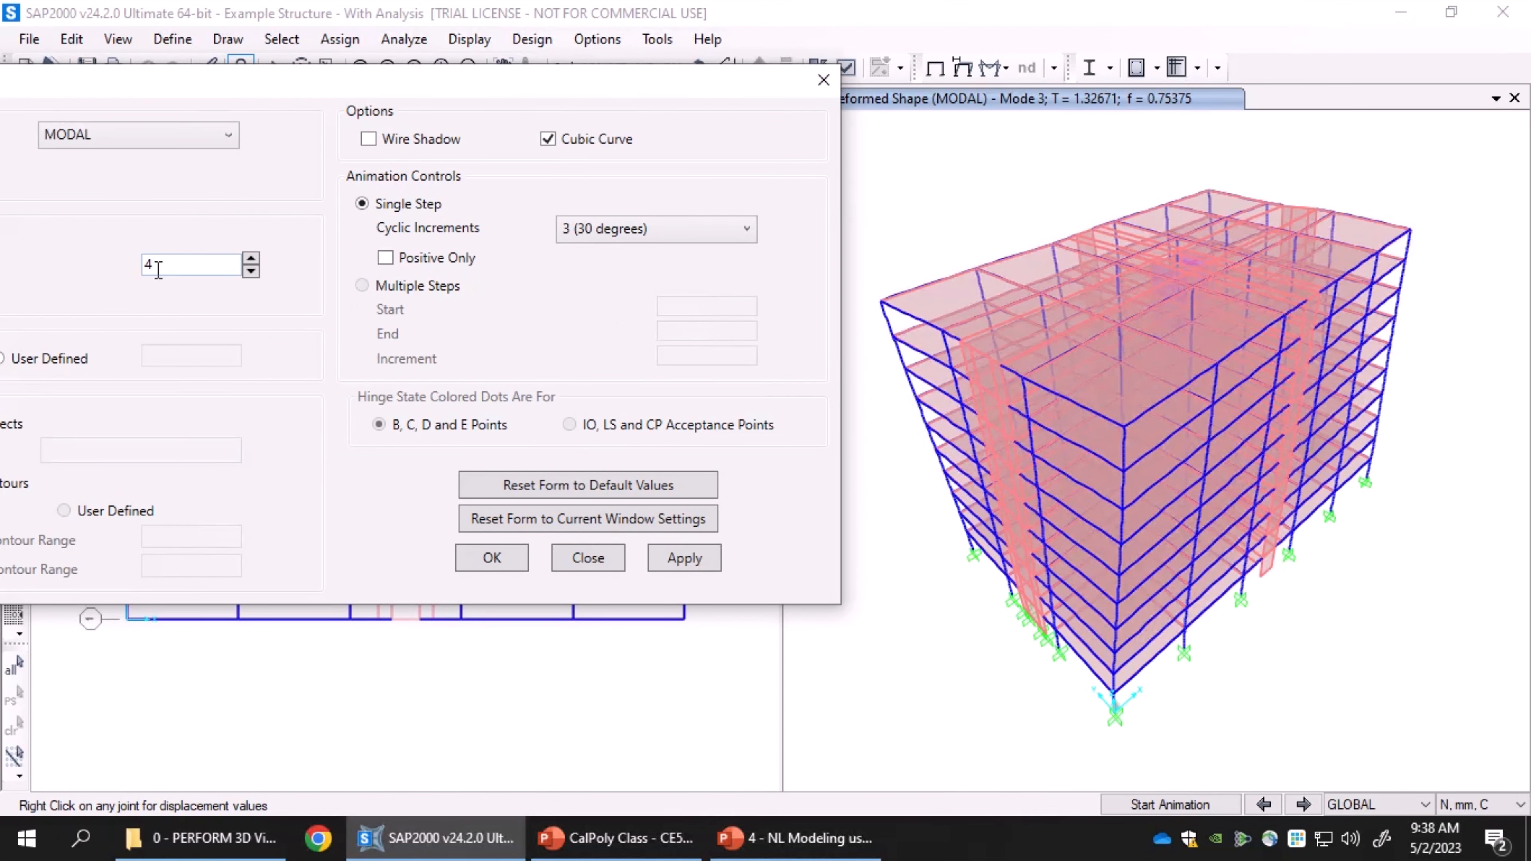
pyautogui.click(684, 558)
pyautogui.moveTo(603, 81); pyautogui.dragTo(547, 89)
pyautogui.click(1183, 806)
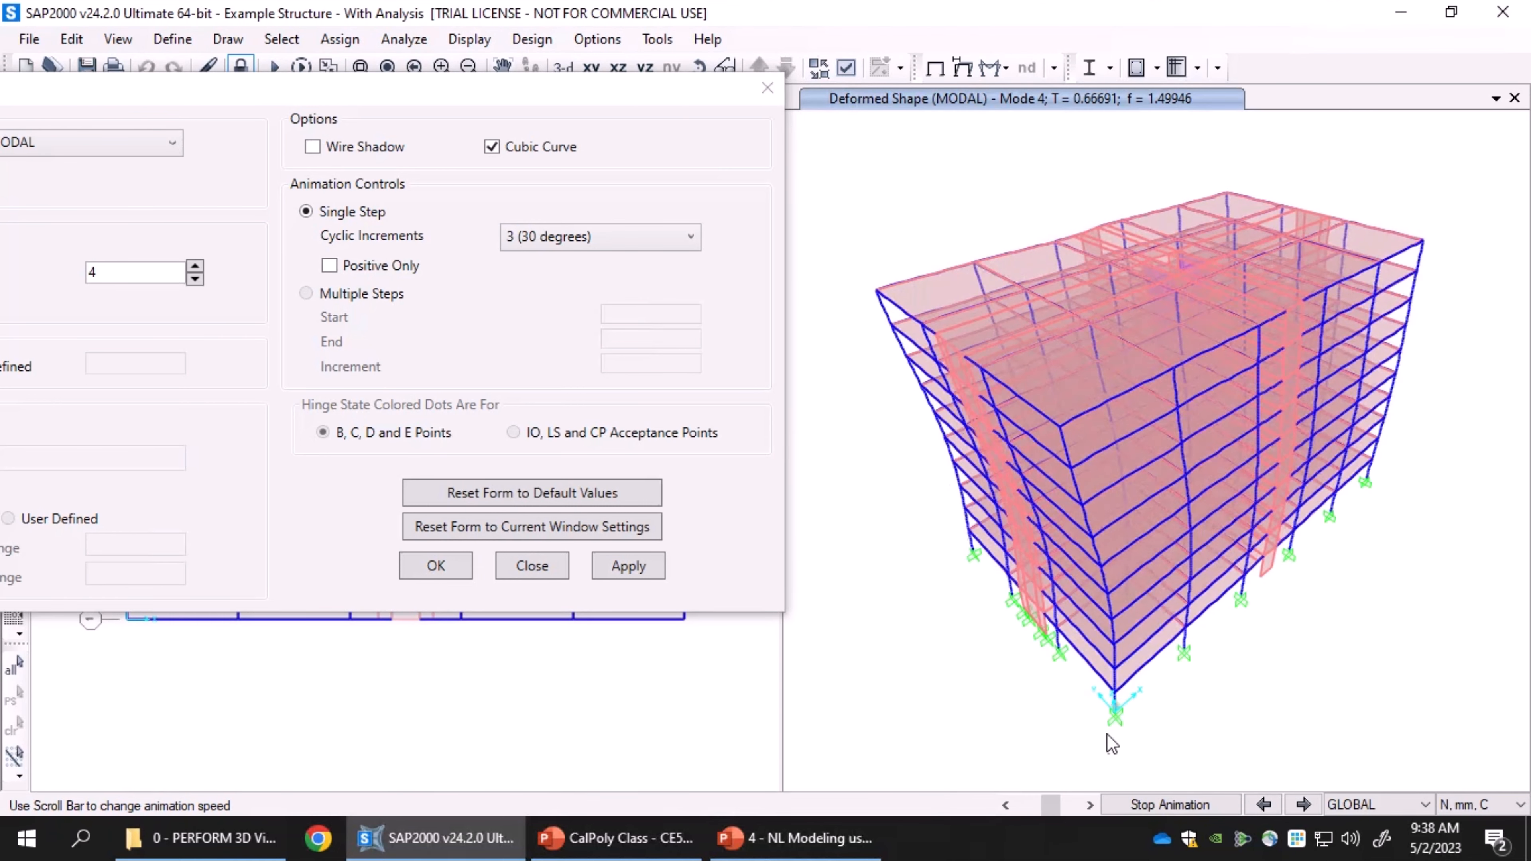
pyautogui.click(1148, 807)
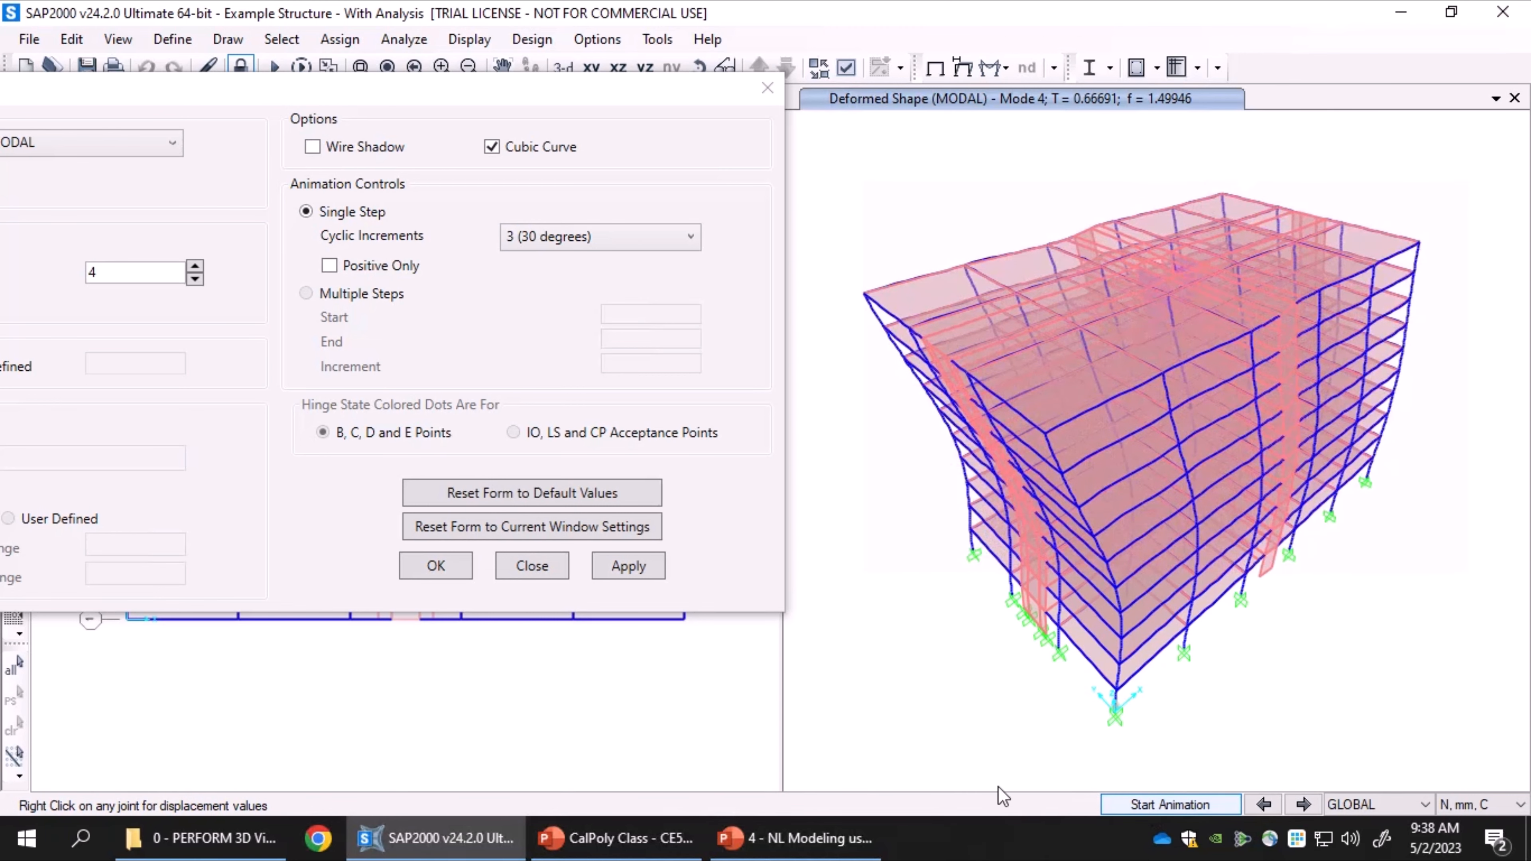
# Step: Display and animate the MODAL deformed shape for mode number 5, stop the animation and close the deformed shape settings
pyautogui.click(194, 266)
pyautogui.click(644, 572)
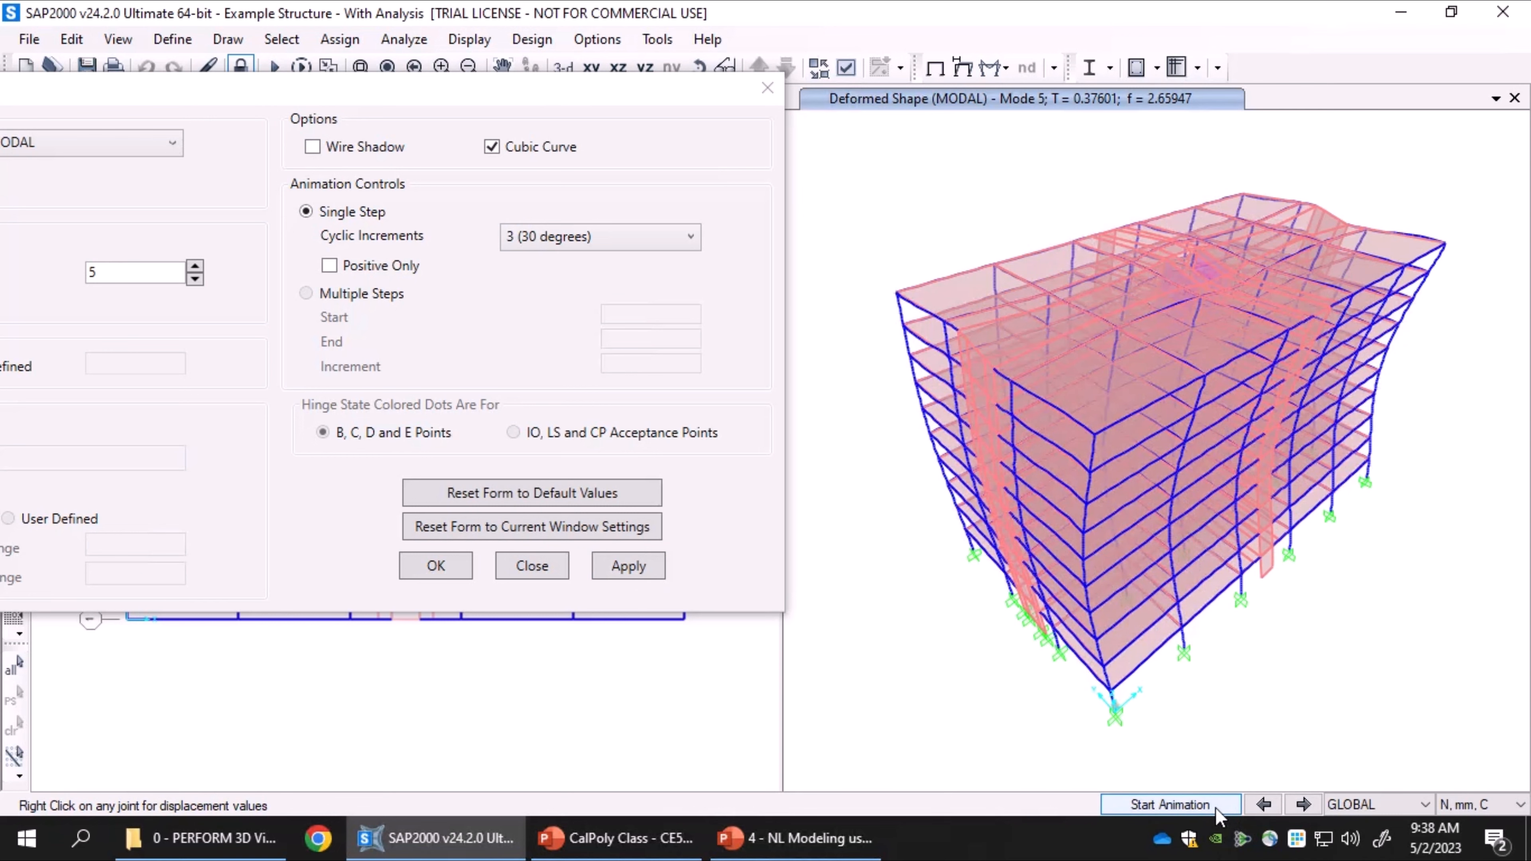
pyautogui.click(1170, 804)
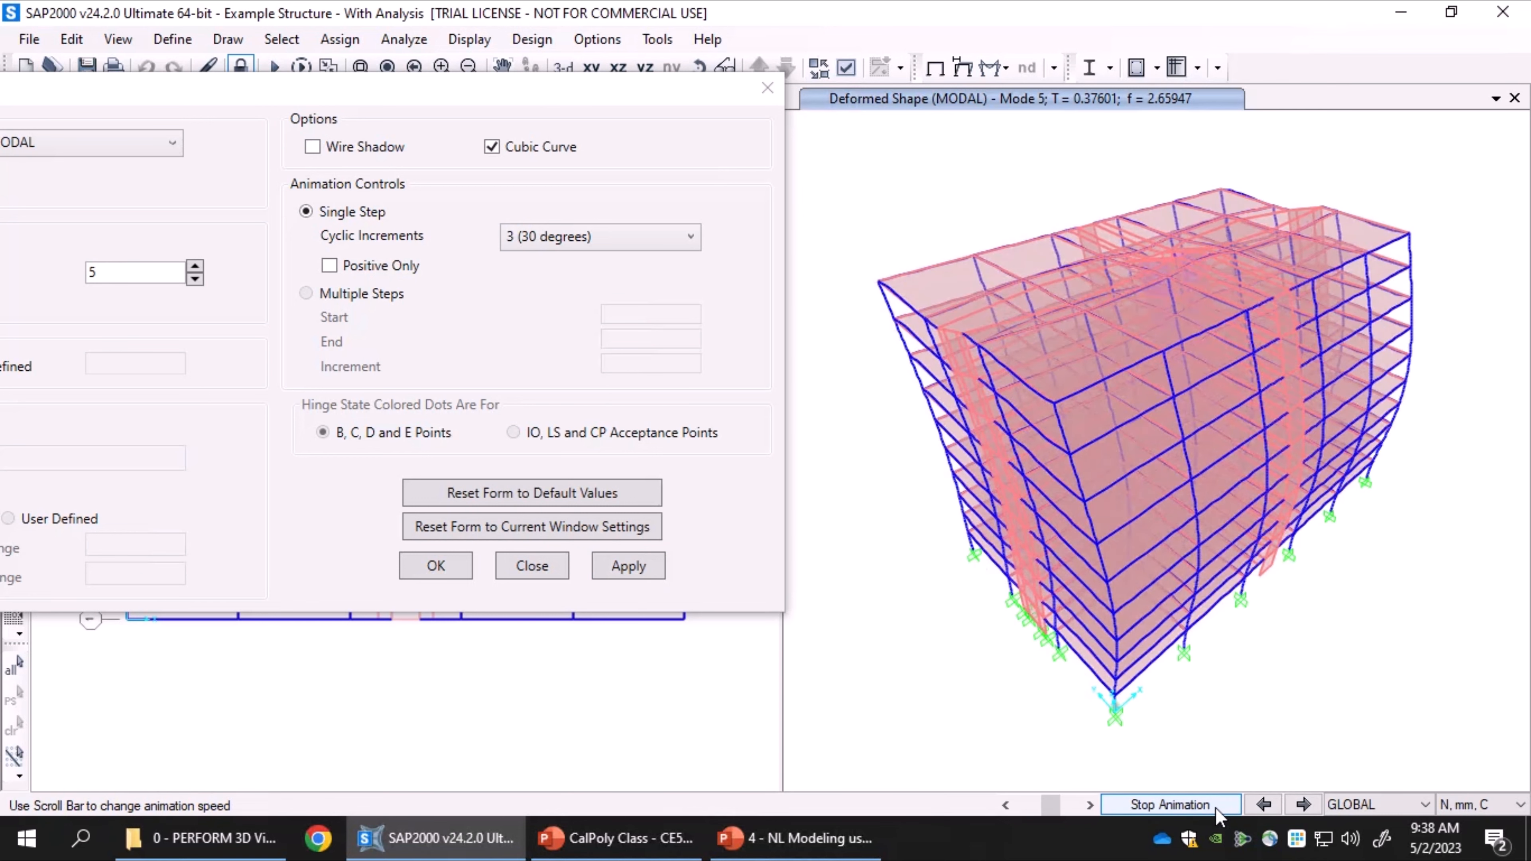
pyautogui.click(1215, 807)
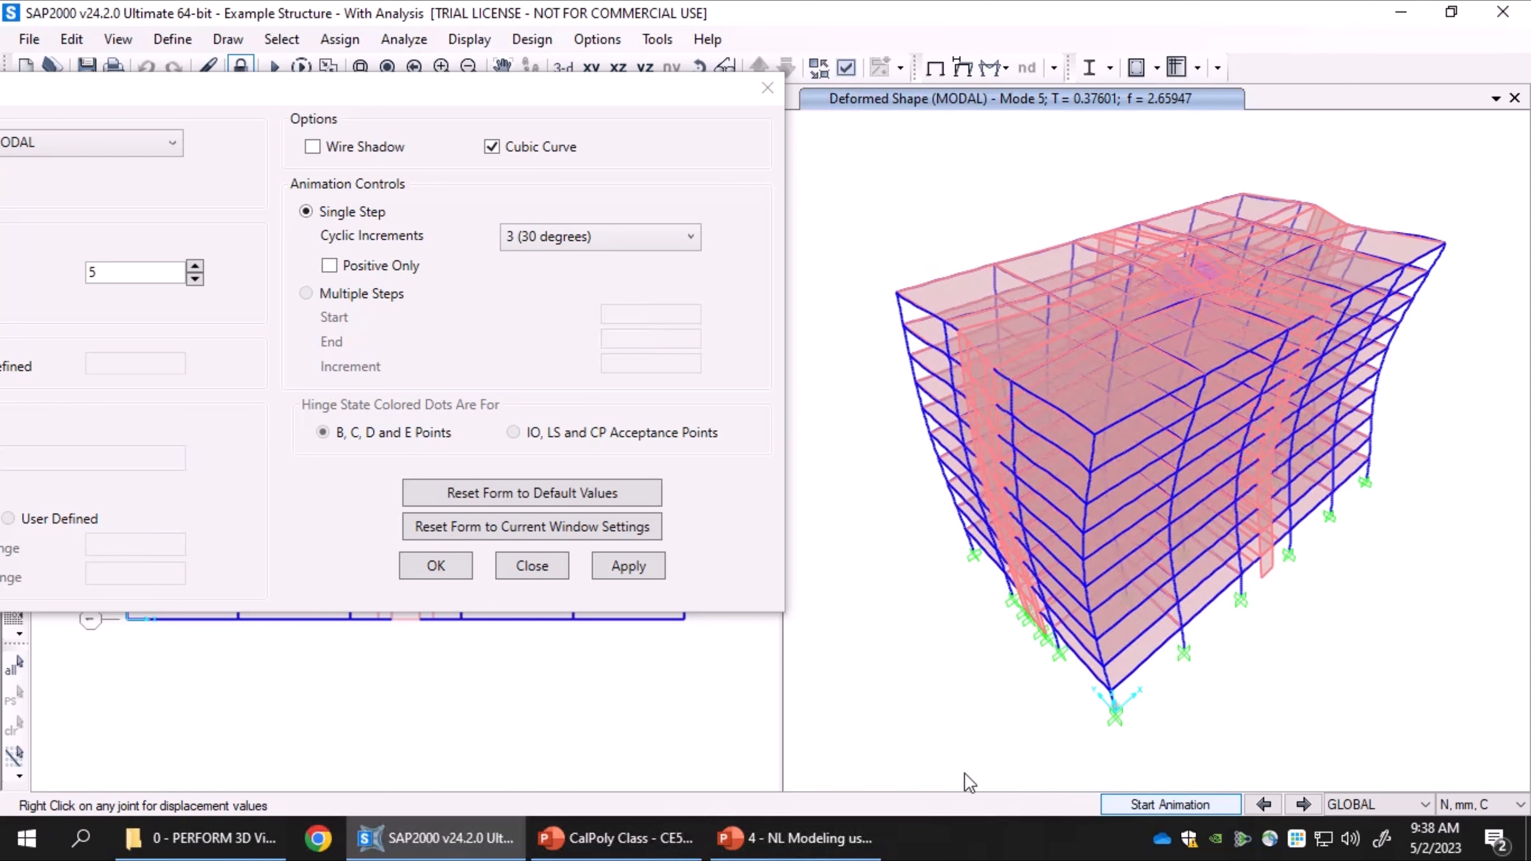
pyautogui.moveTo(241, 99); pyautogui.dragTo(473, 105)
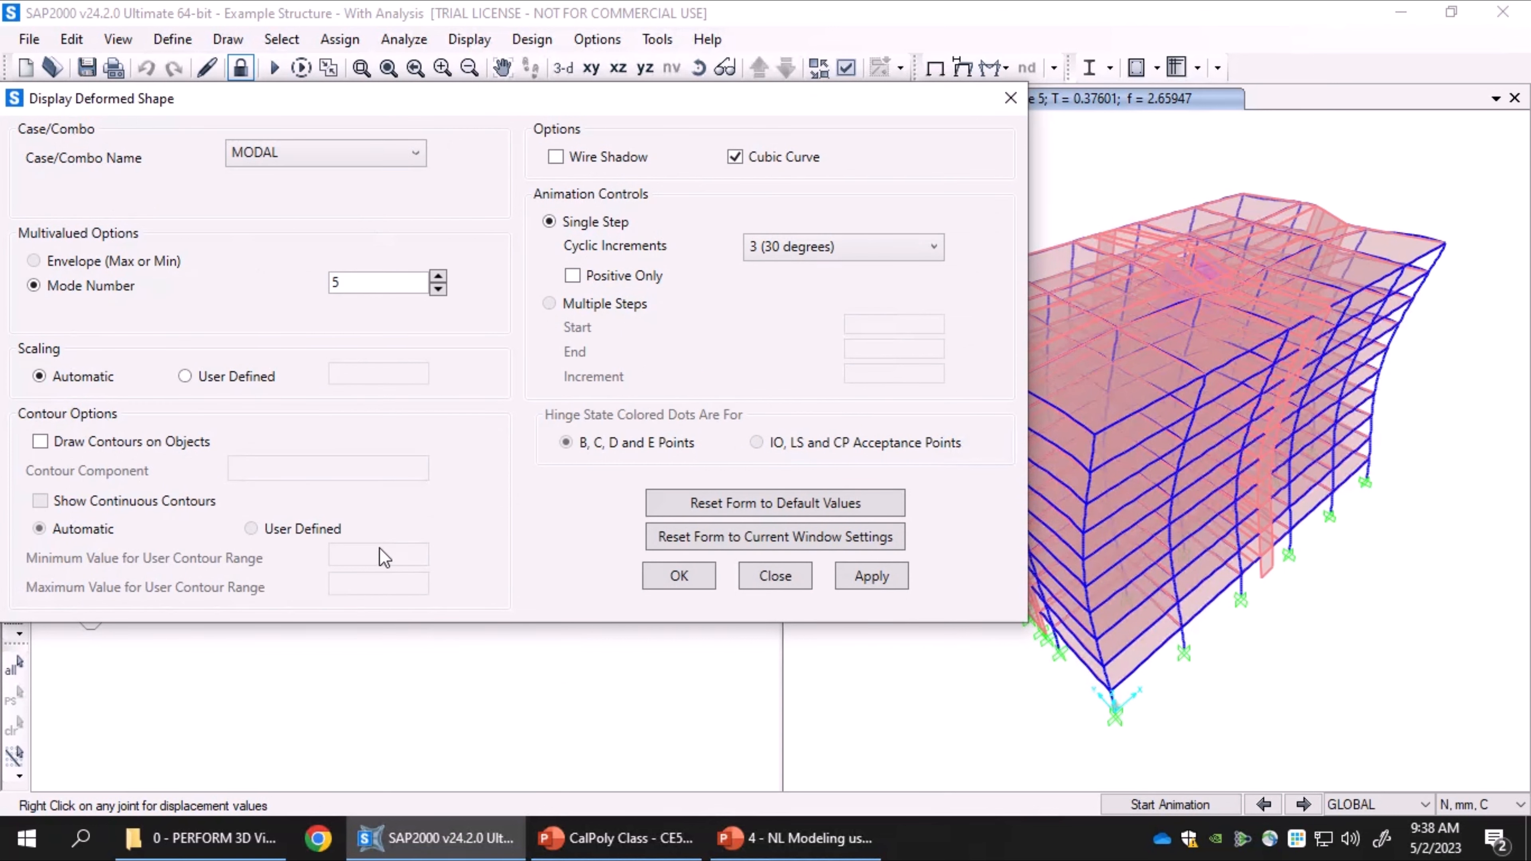
pyautogui.moveTo(875, 108); pyautogui.dragTo(743, 98)
pyautogui.click(873, 94)
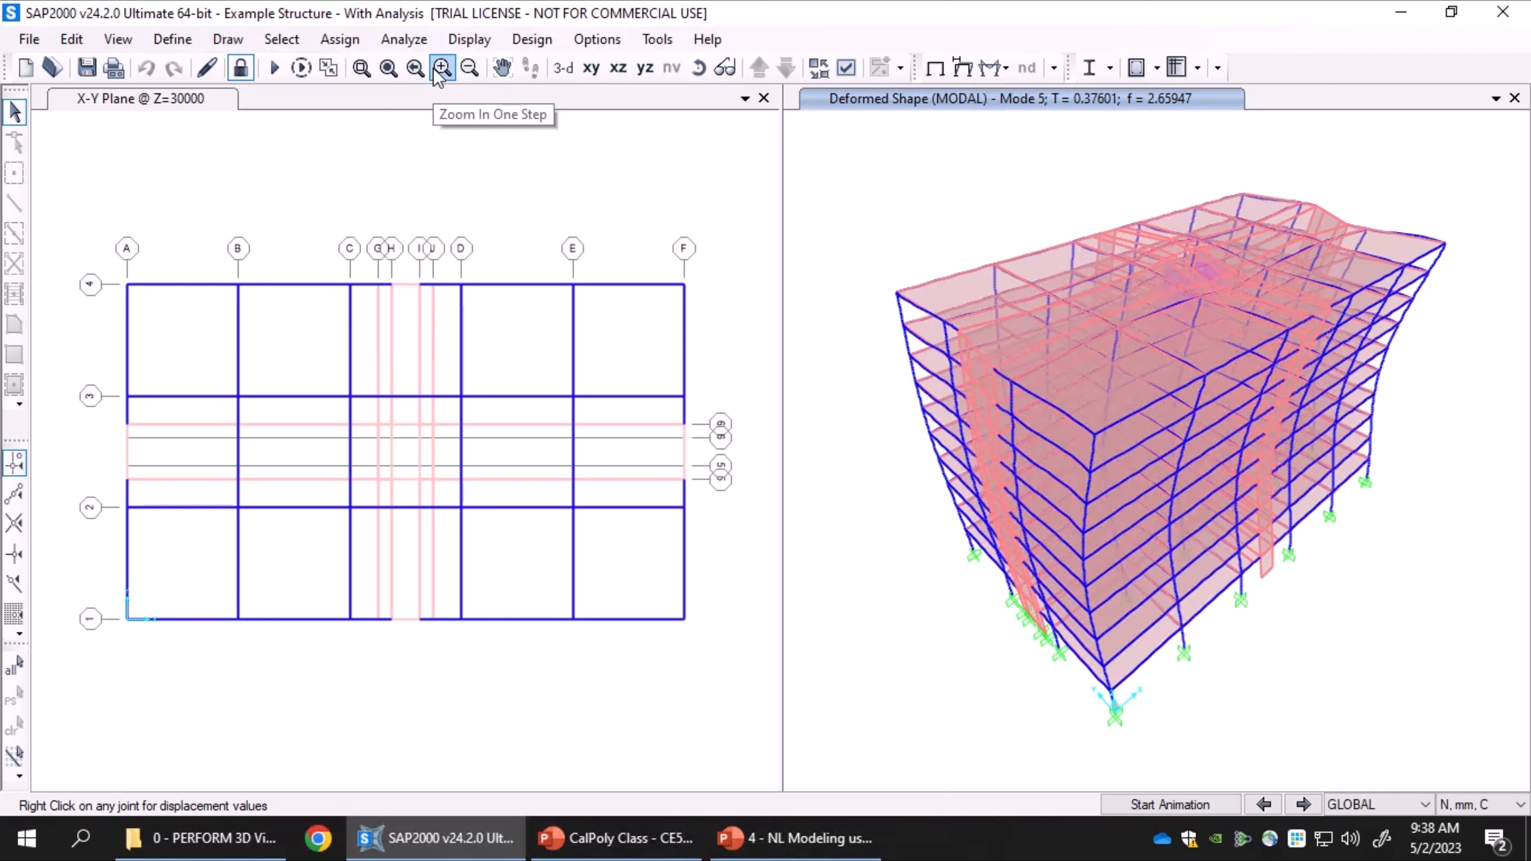
# Step: Display the Modal Participating Mass Ratios table from the Modal Information group of the structure output analysis results
pyautogui.click(479, 48)
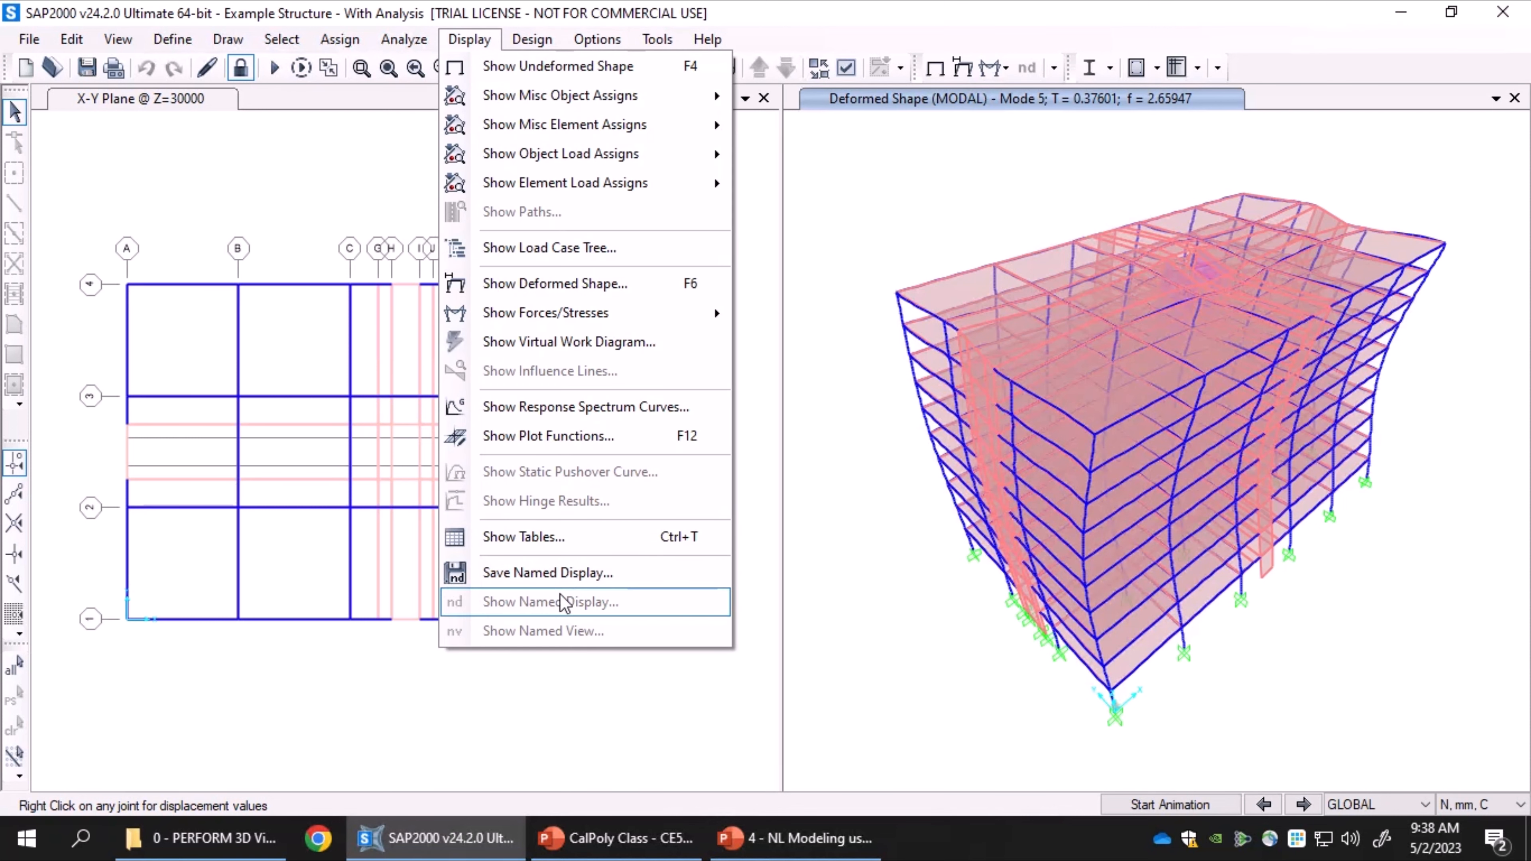
pyautogui.click(627, 538)
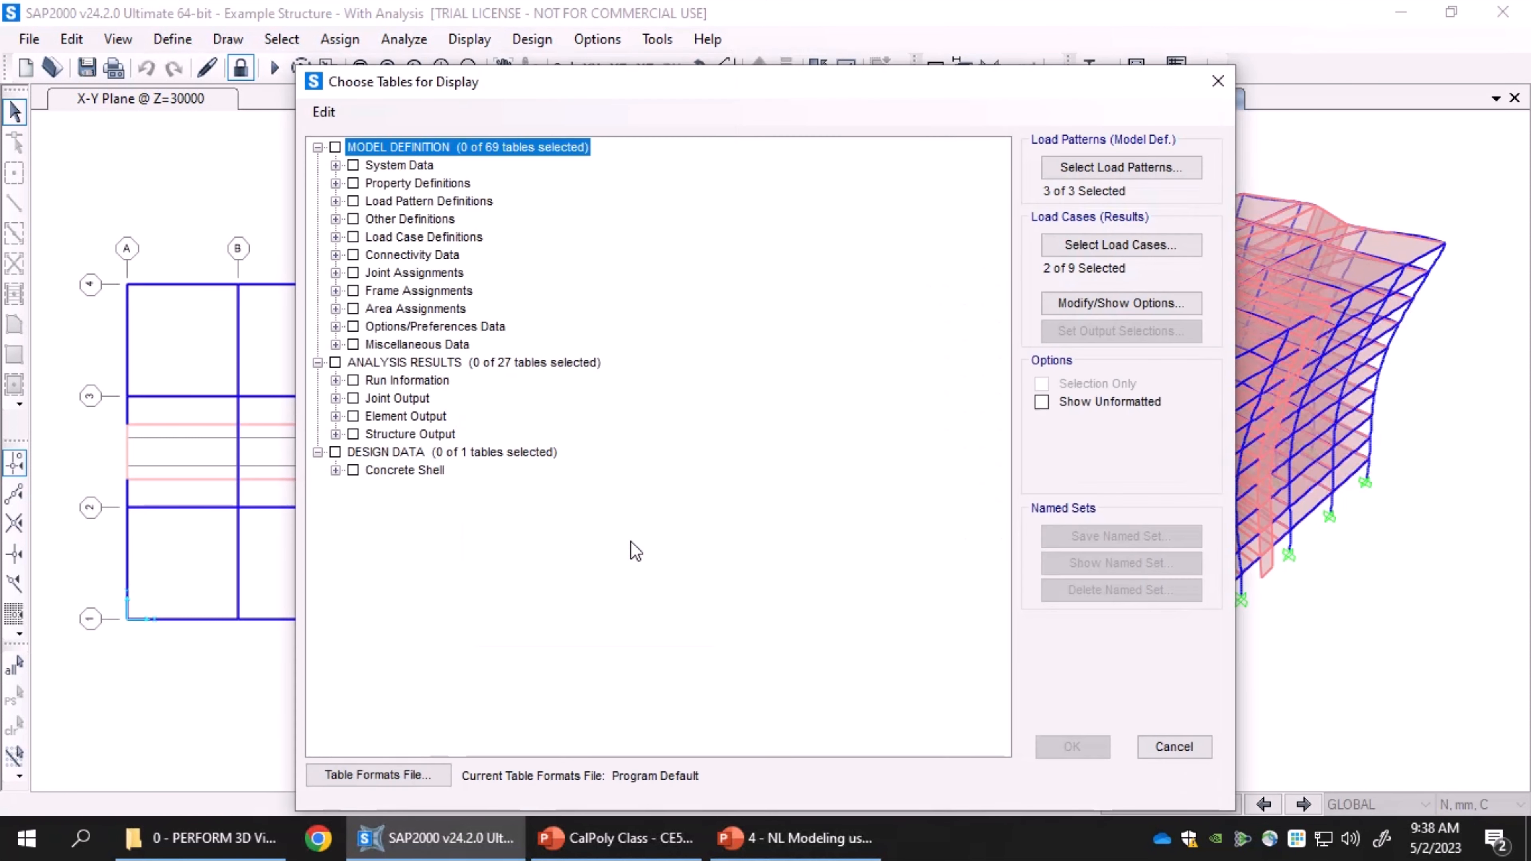
pyautogui.moveTo(630, 82); pyautogui.dragTo(596, 45)
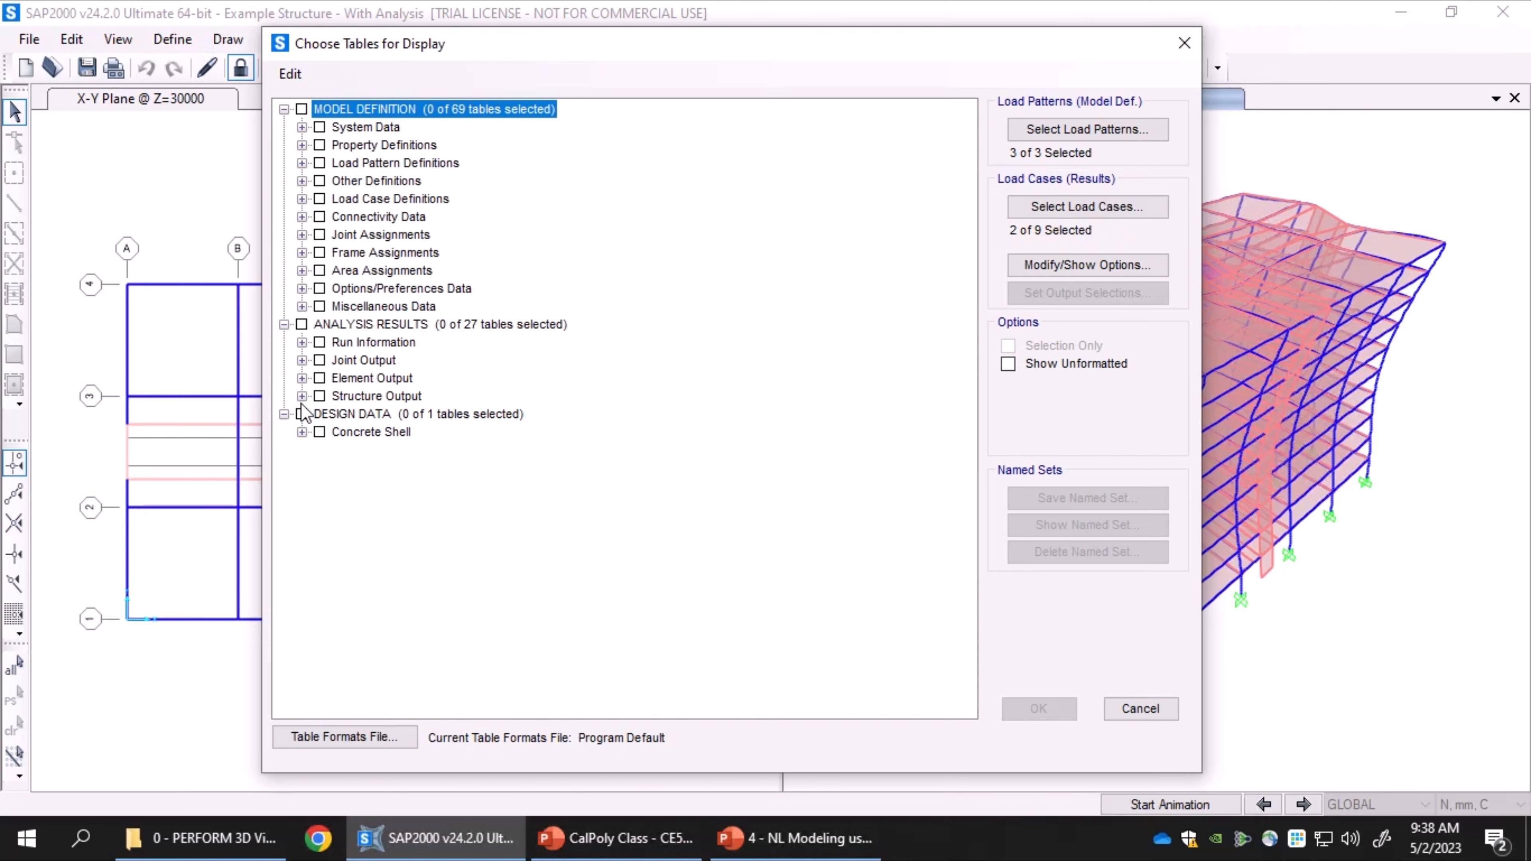
pyautogui.moveTo(1065, 34); pyautogui.dragTo(765, 152)
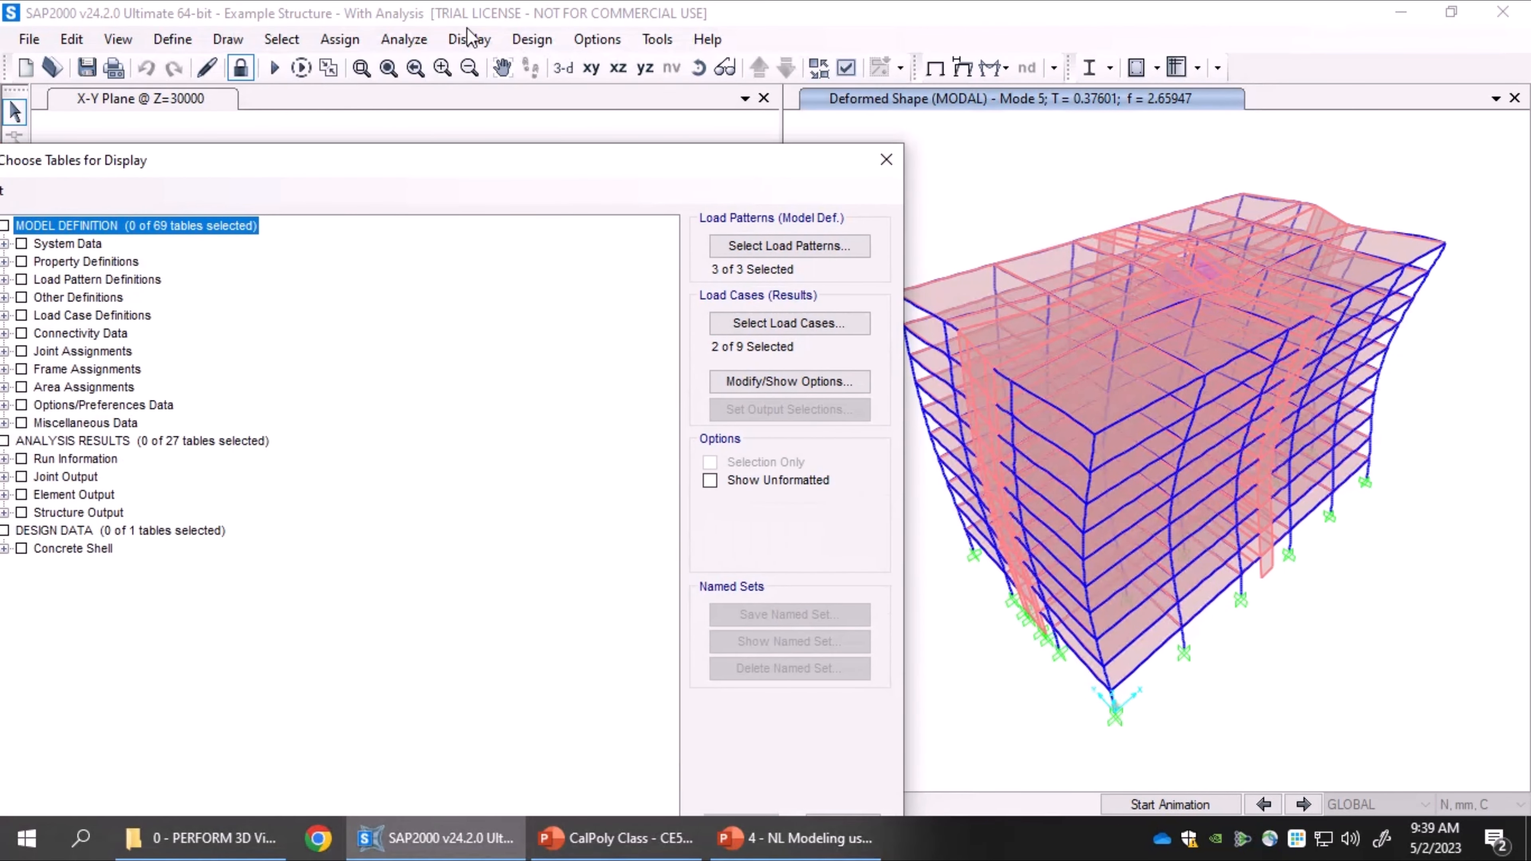
pyautogui.moveTo(515, 156); pyautogui.dragTo(683, 36)
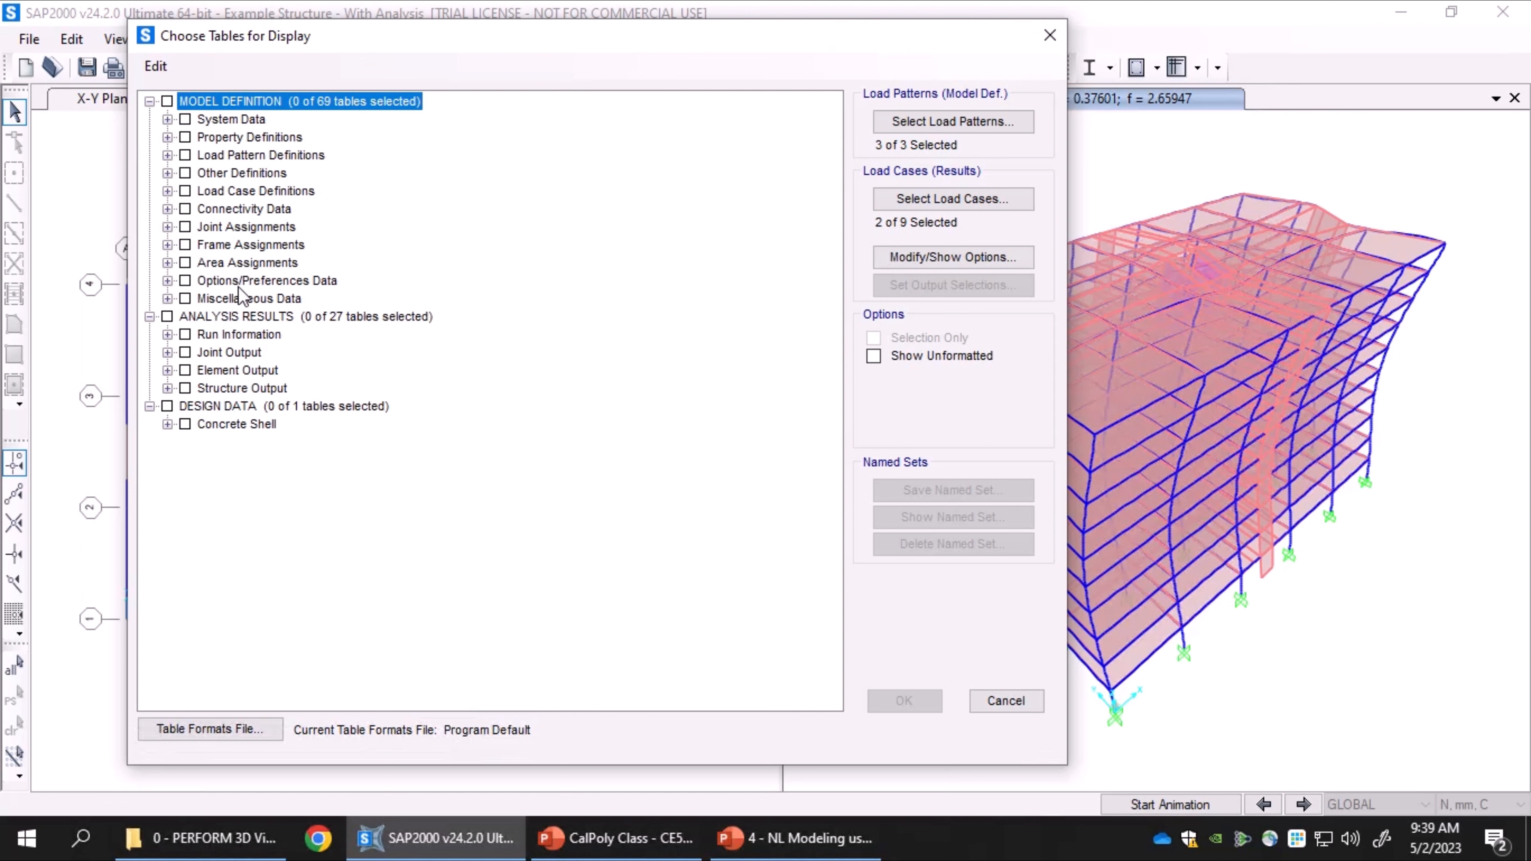
pyautogui.click(237, 317)
pyautogui.click(167, 388)
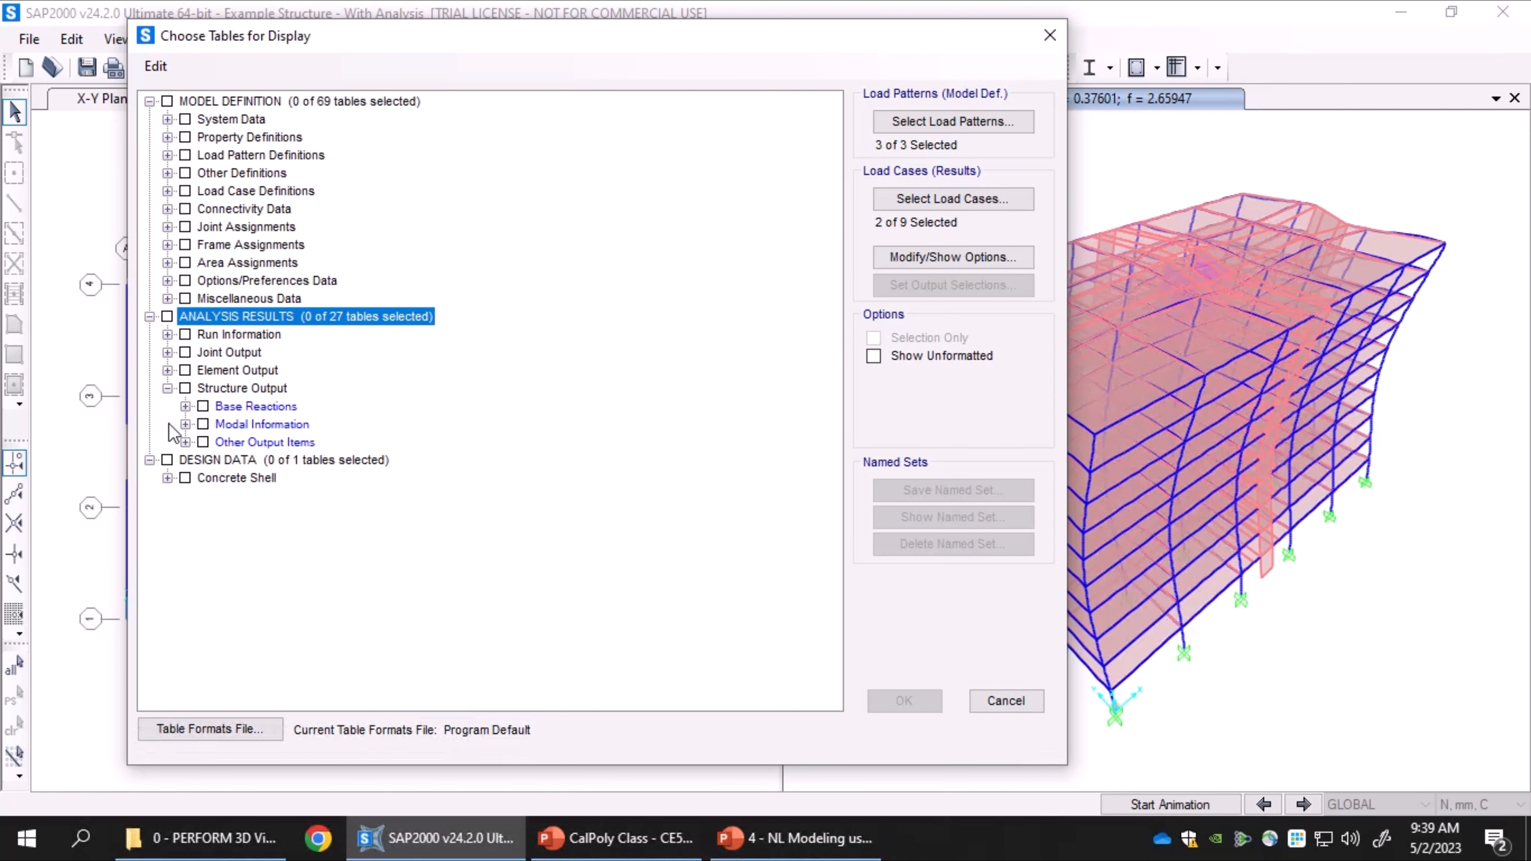
pyautogui.click(185, 424)
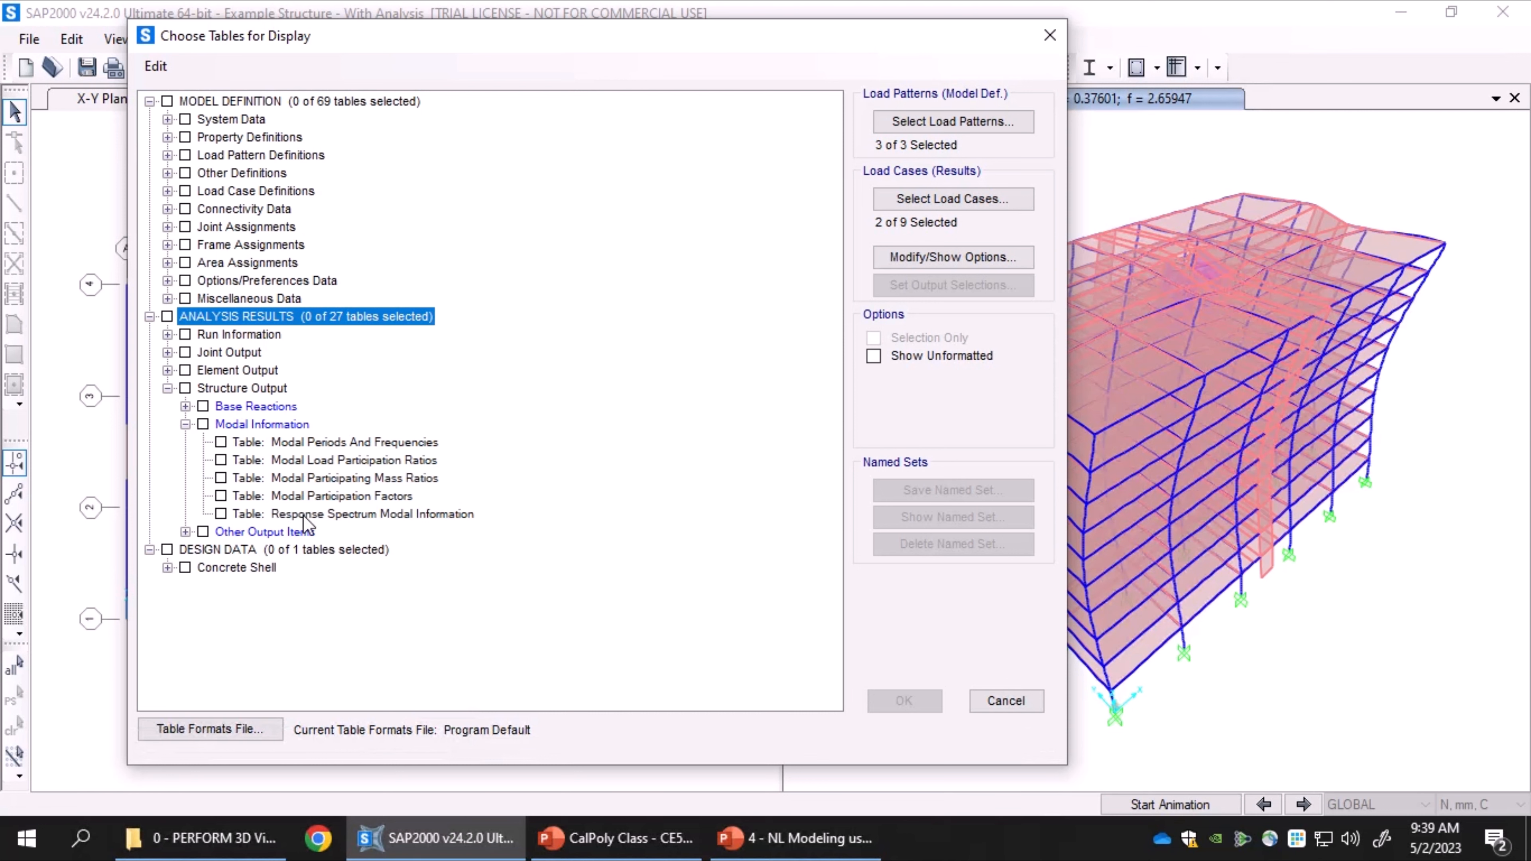
pyautogui.click(221, 478)
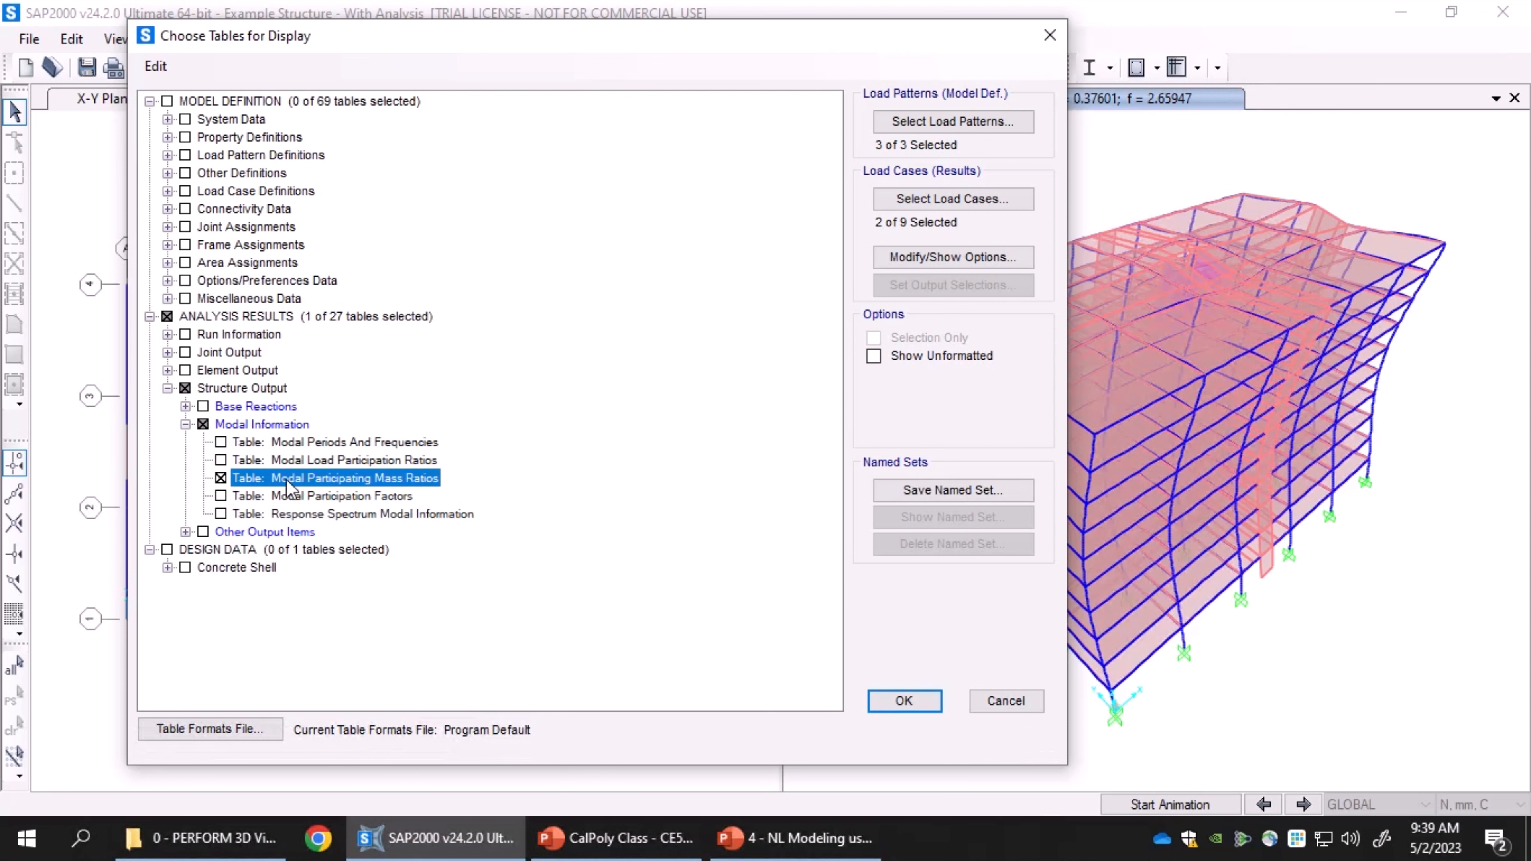
pyautogui.press('Return')
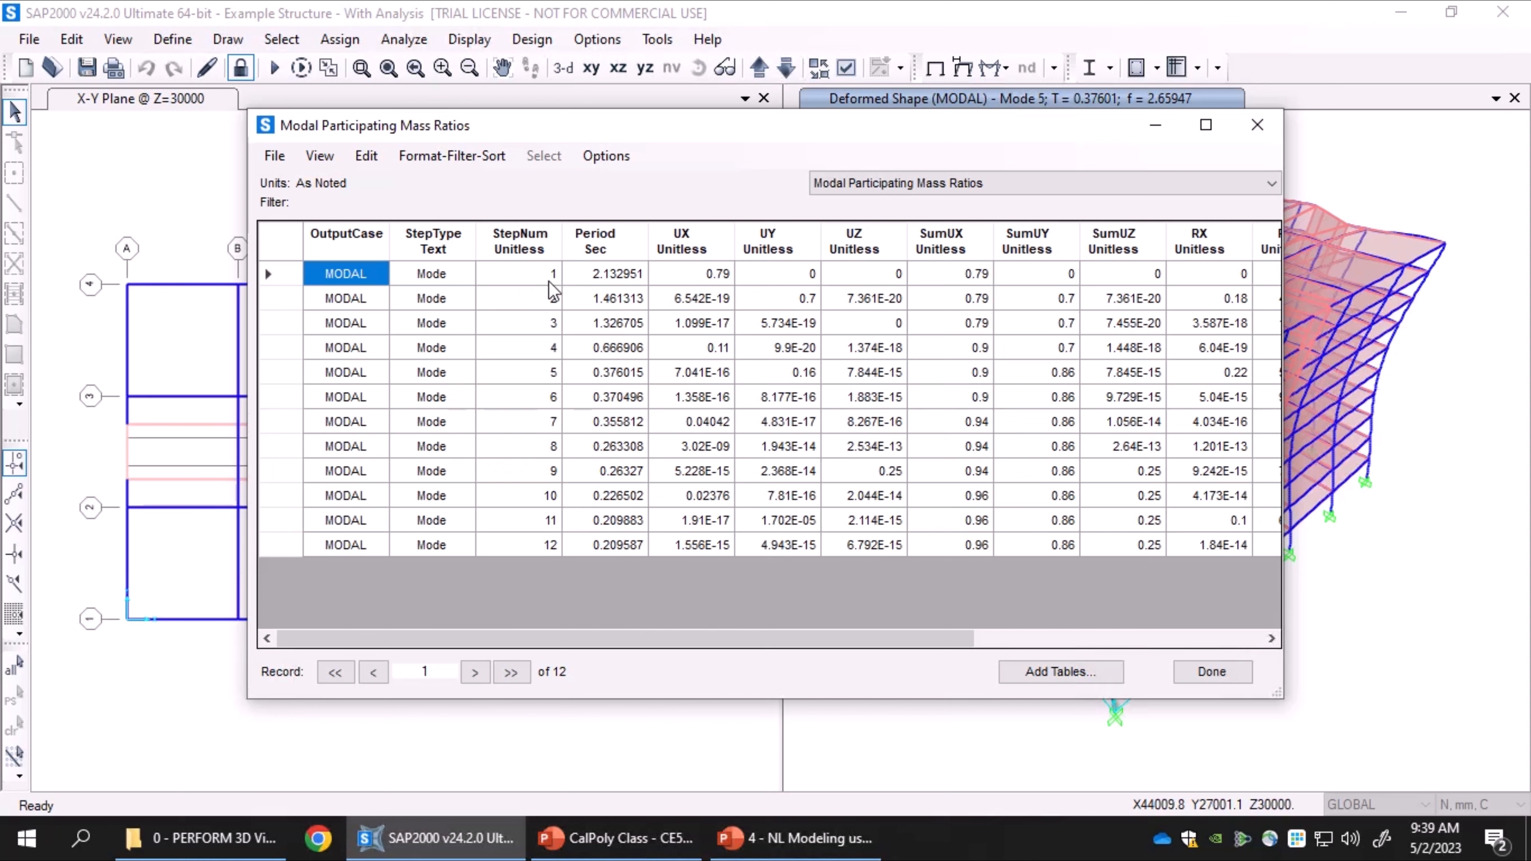
# Step: Examine the mode numbers, the periods and the UX, UY and UZ mass ratios for all modes in the table
pyautogui.moveTo(545, 273); pyautogui.dragTo(545, 573)
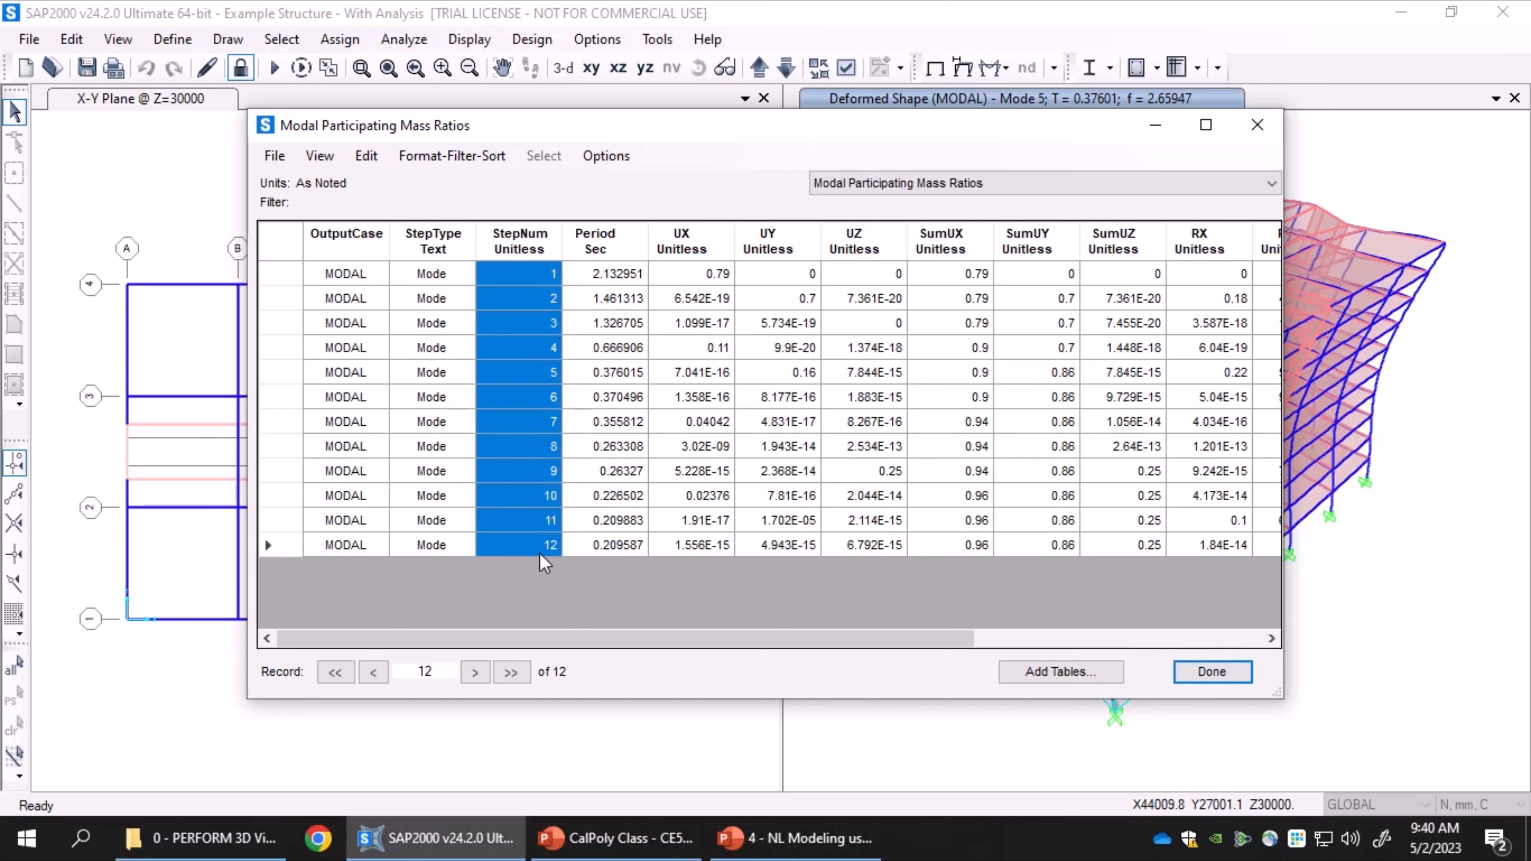
pyautogui.moveTo(624, 275); pyautogui.dragTo(624, 396)
pyautogui.moveTo(620, 547); pyautogui.dragTo(620, 547)
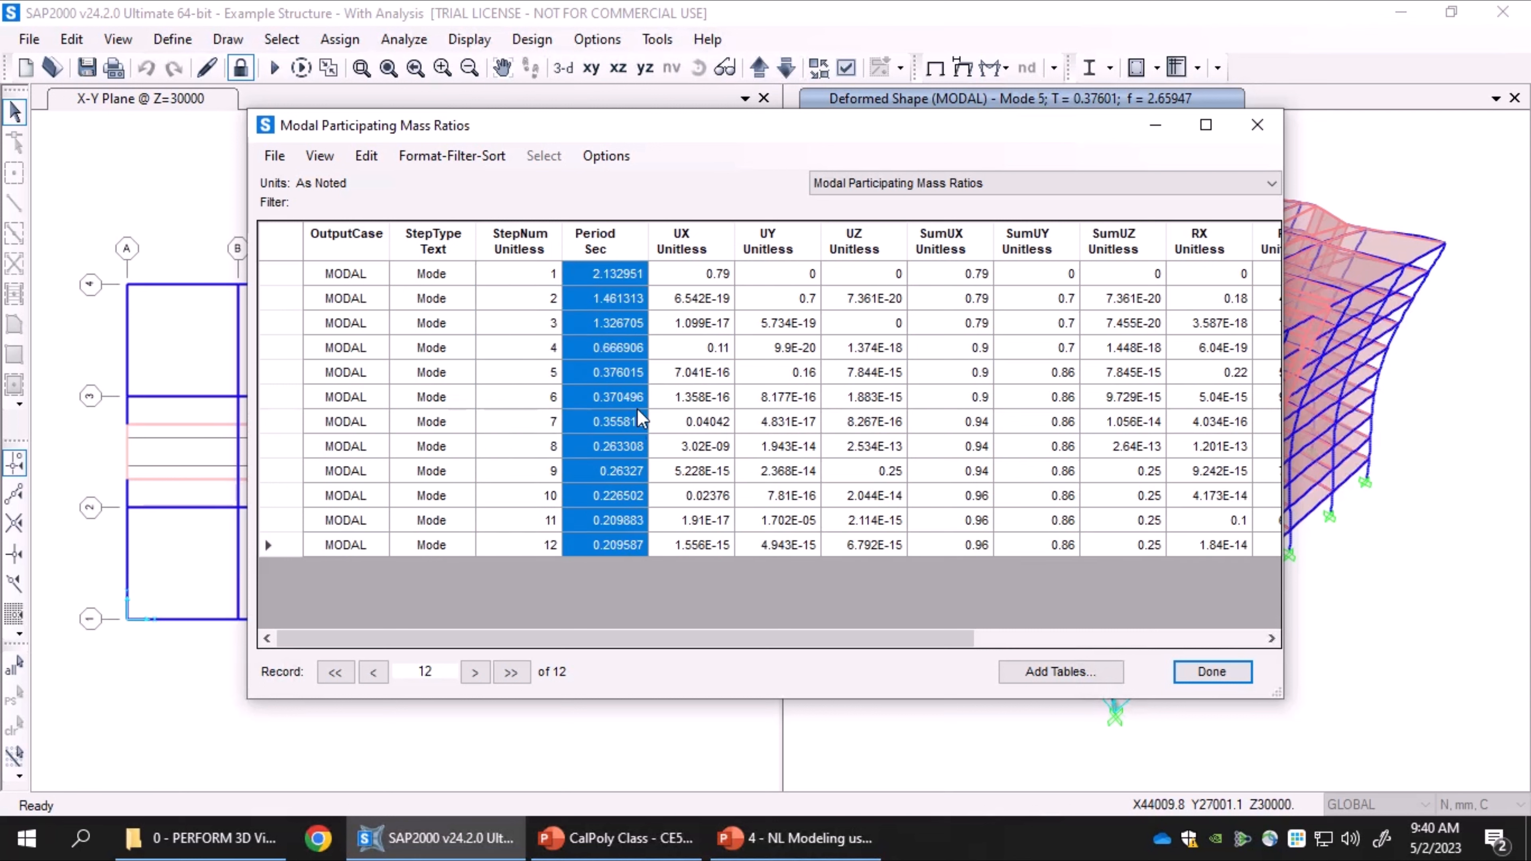
pyautogui.click(710, 274)
pyautogui.moveTo(823, 282); pyautogui.dragTo(867, 545)
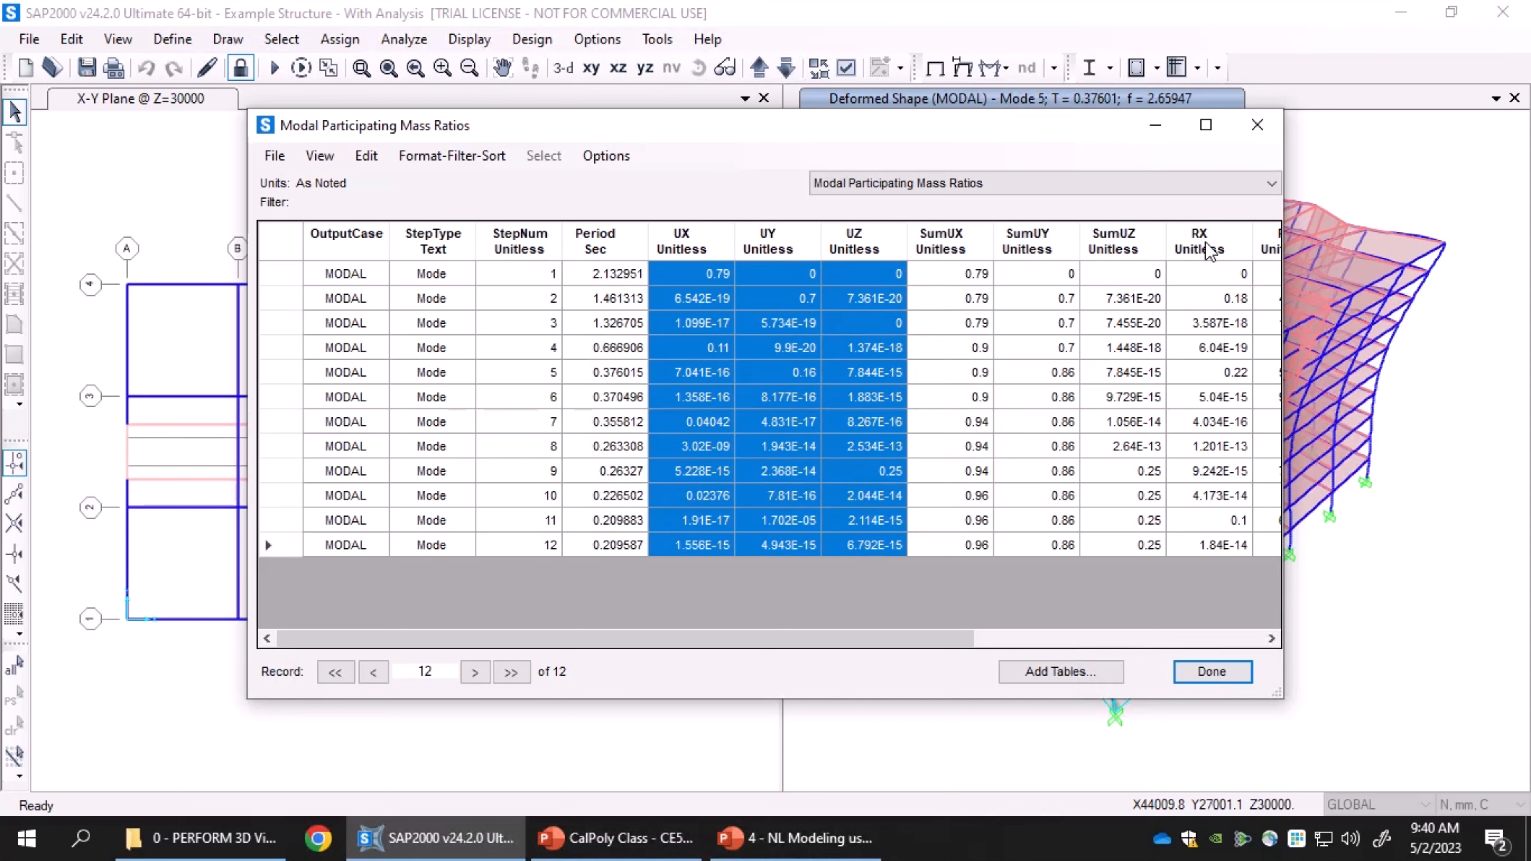
# Step: Examine the rotational mass ratios and the cumulative SumUX, SumUY and SumUZ values up to the last mode
pyautogui.click(1224, 276)
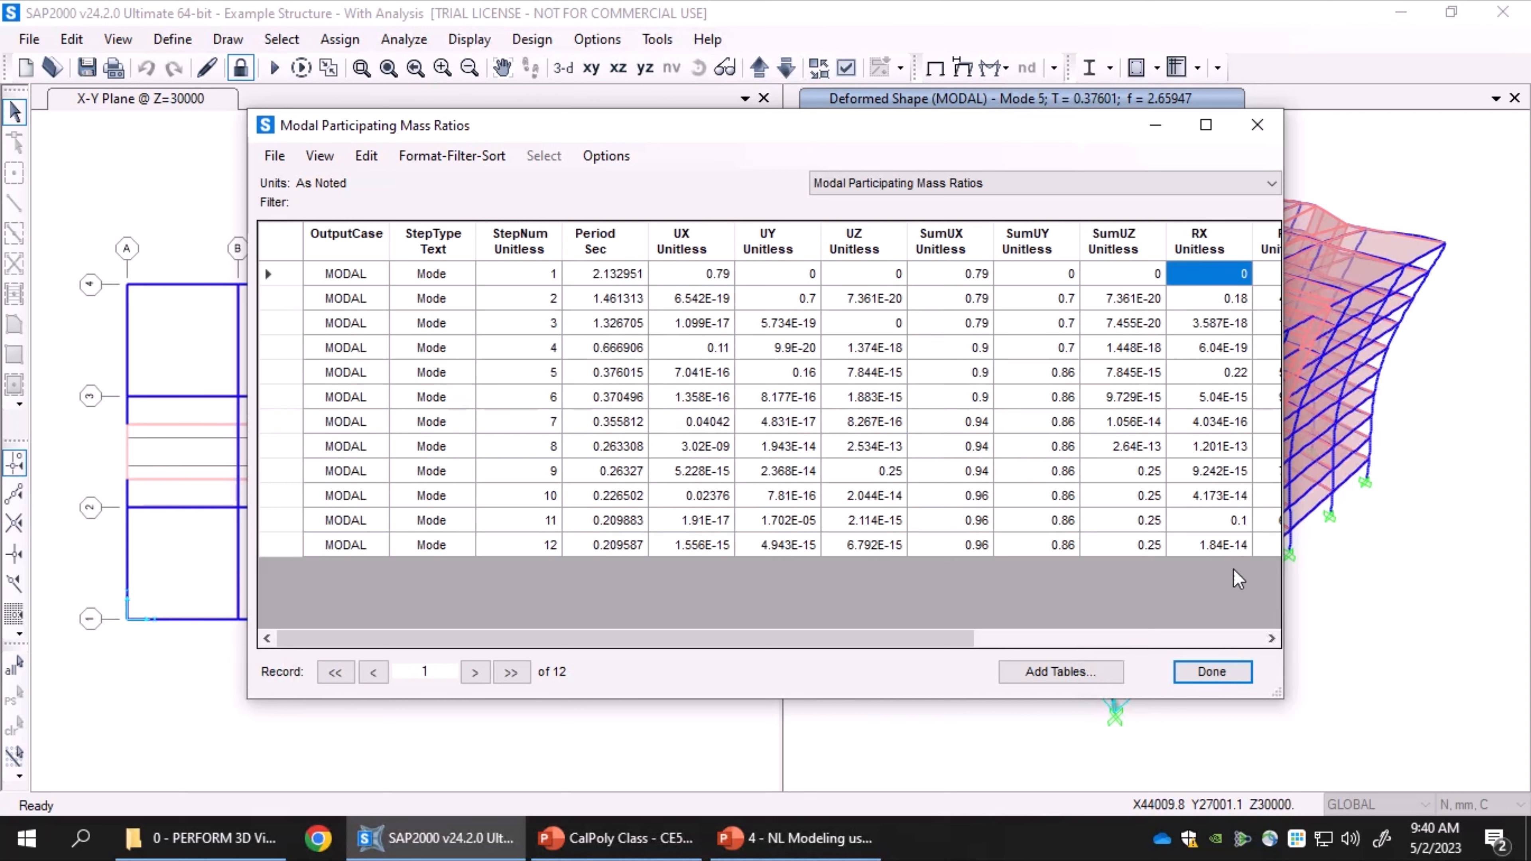
pyautogui.moveTo(970, 638); pyautogui.dragTo(1187, 643)
pyautogui.click(1186, 643)
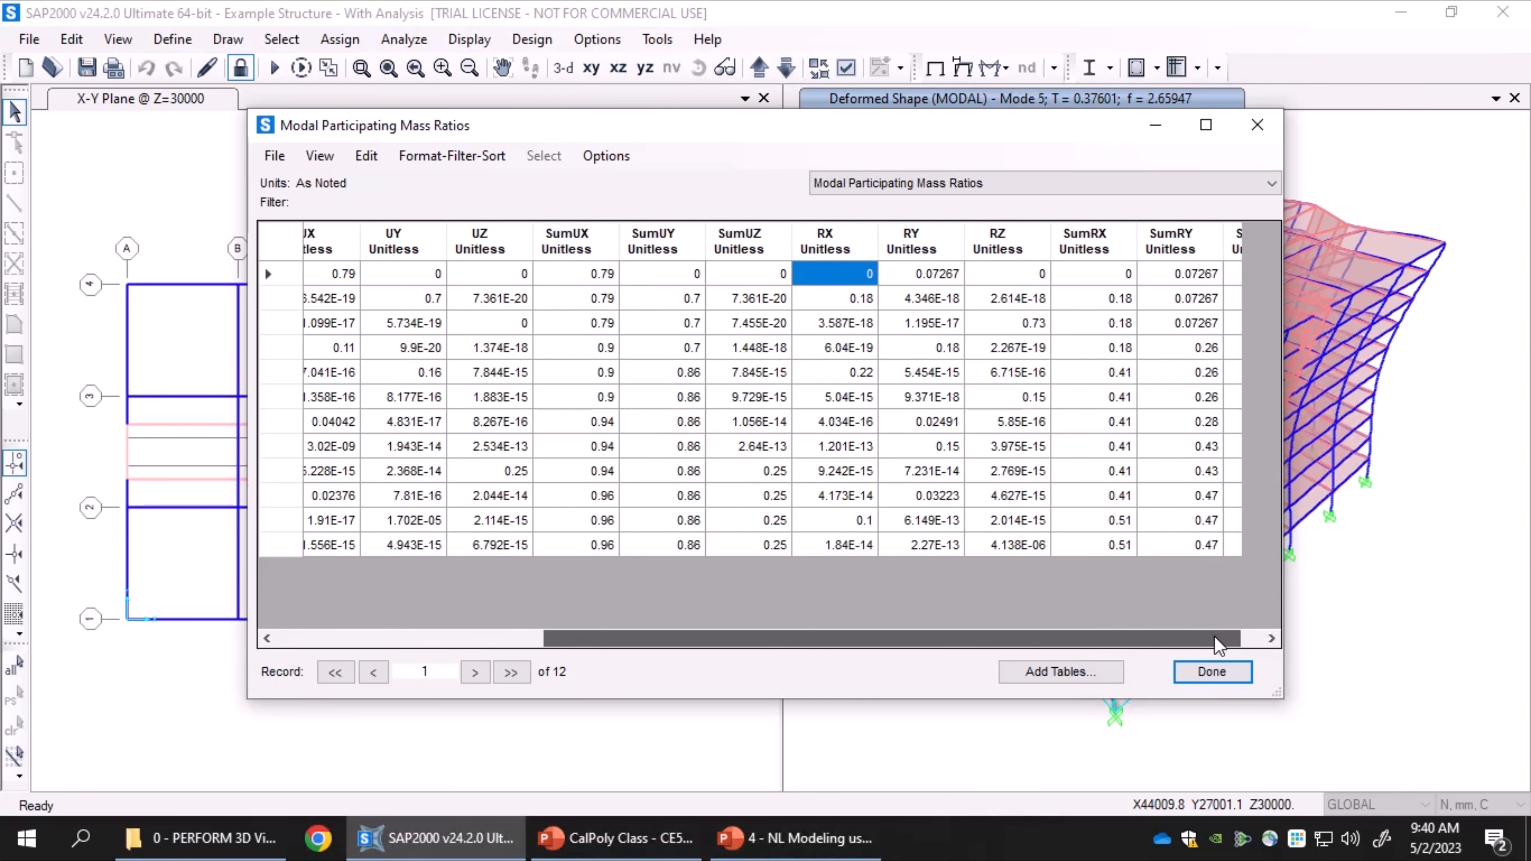
pyautogui.moveTo(579, 273); pyautogui.dragTo(681, 447)
pyautogui.moveTo(708, 500); pyautogui.dragTo(693, 545)
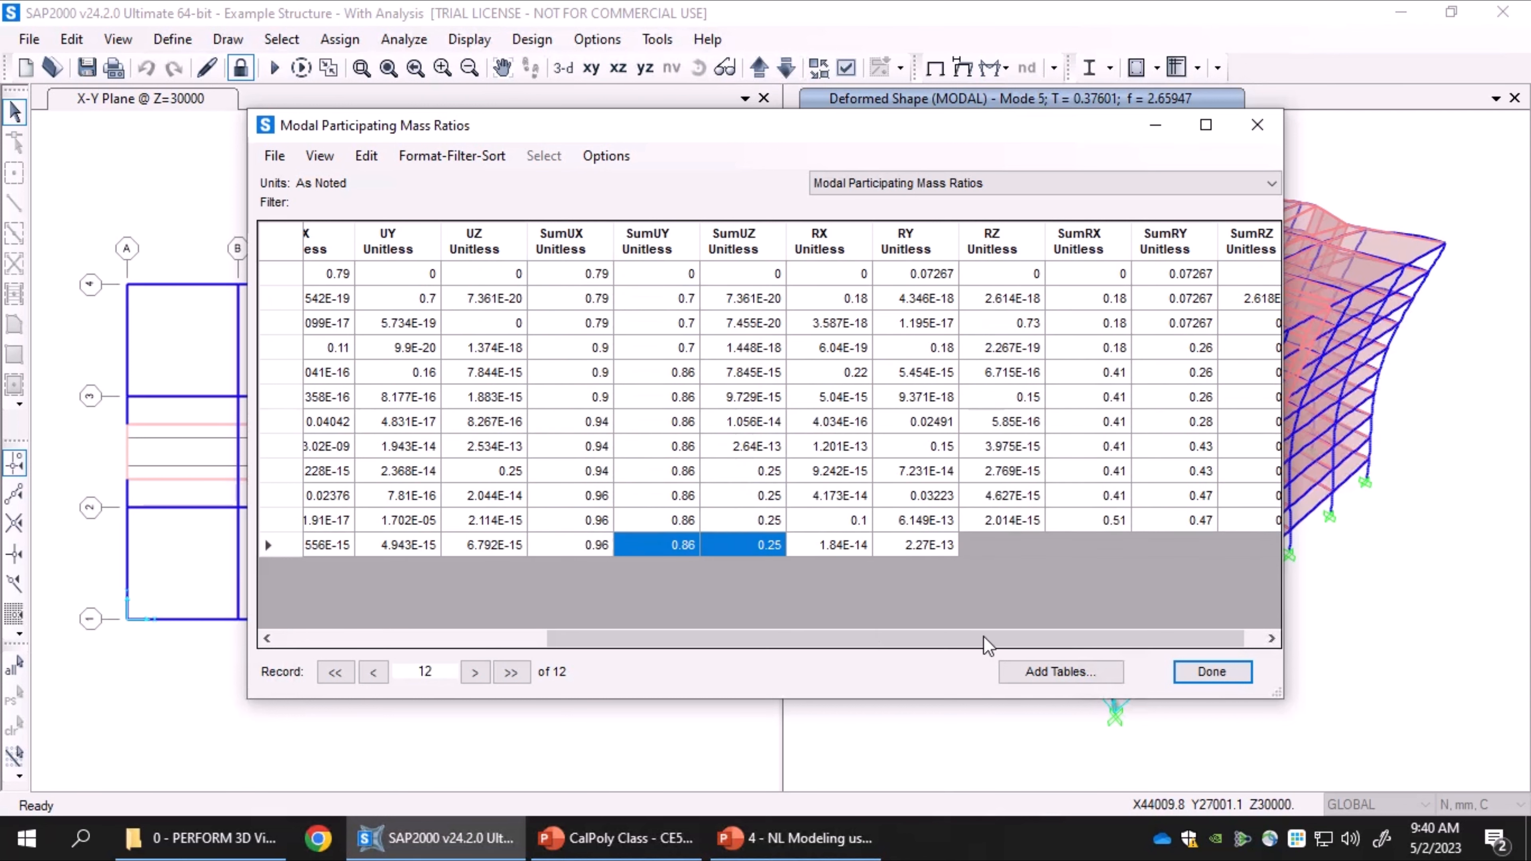
pyautogui.moveTo(985, 639); pyautogui.dragTo(604, 643)
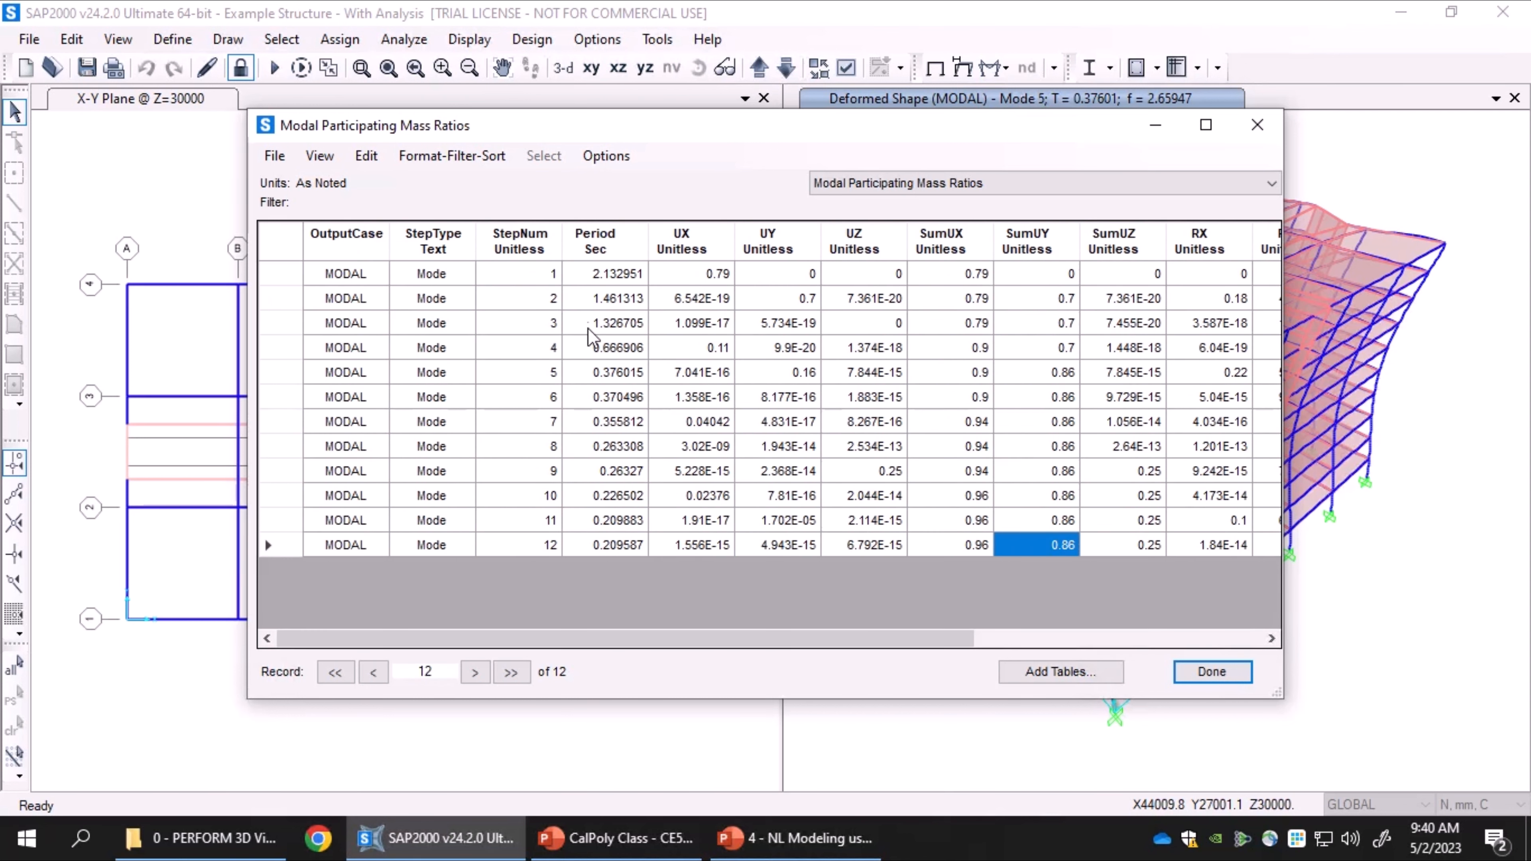
# Step: Highlight the rows of modes 1, 4 and 7 in turn to examine their UX participating mass ratios
pyautogui.click(295, 274)
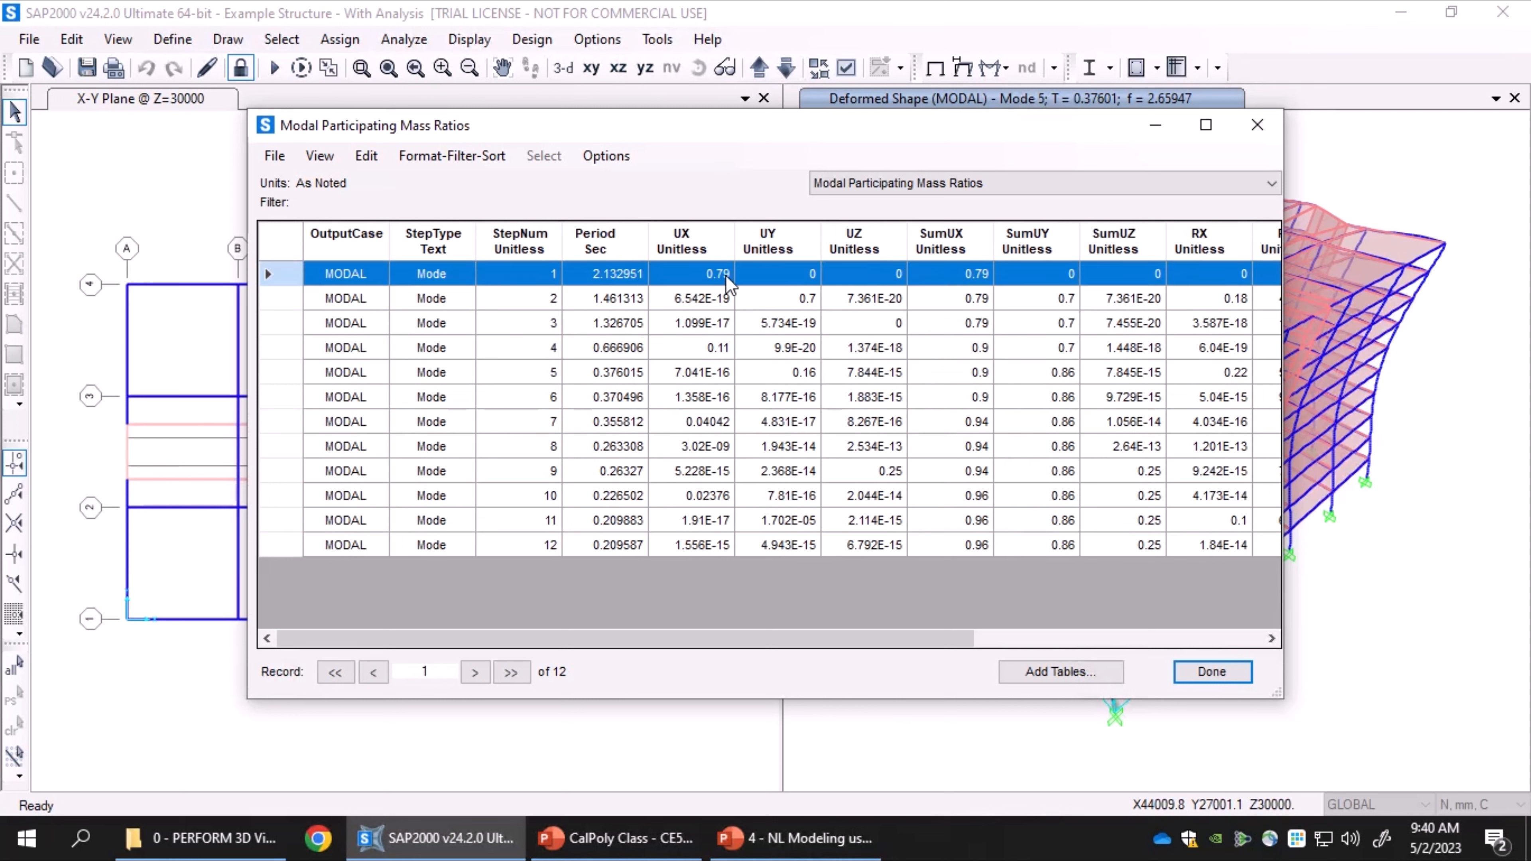
pyautogui.click(292, 348)
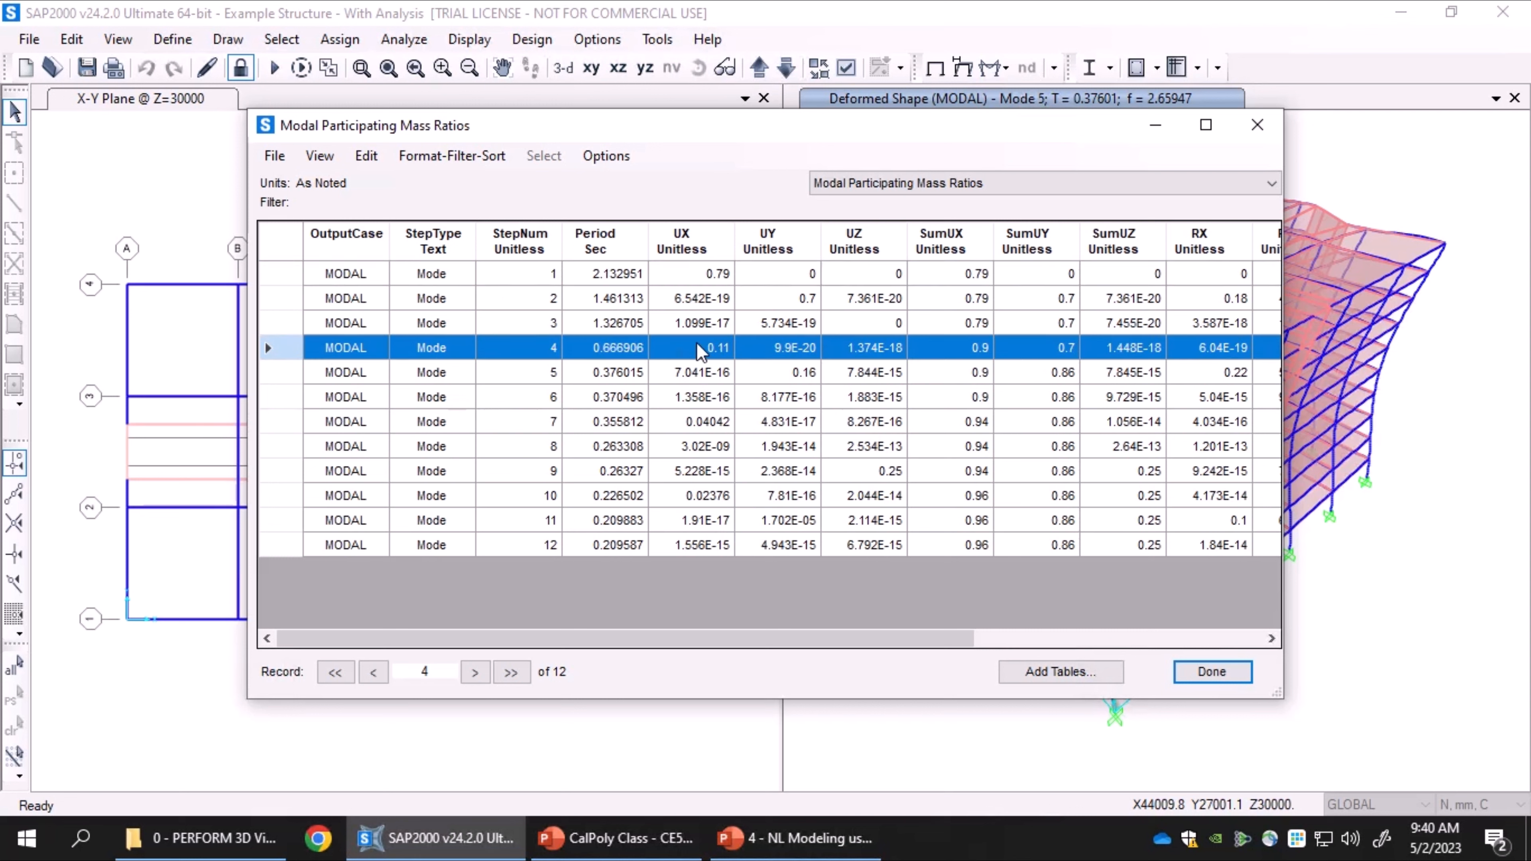
pyautogui.click(698, 422)
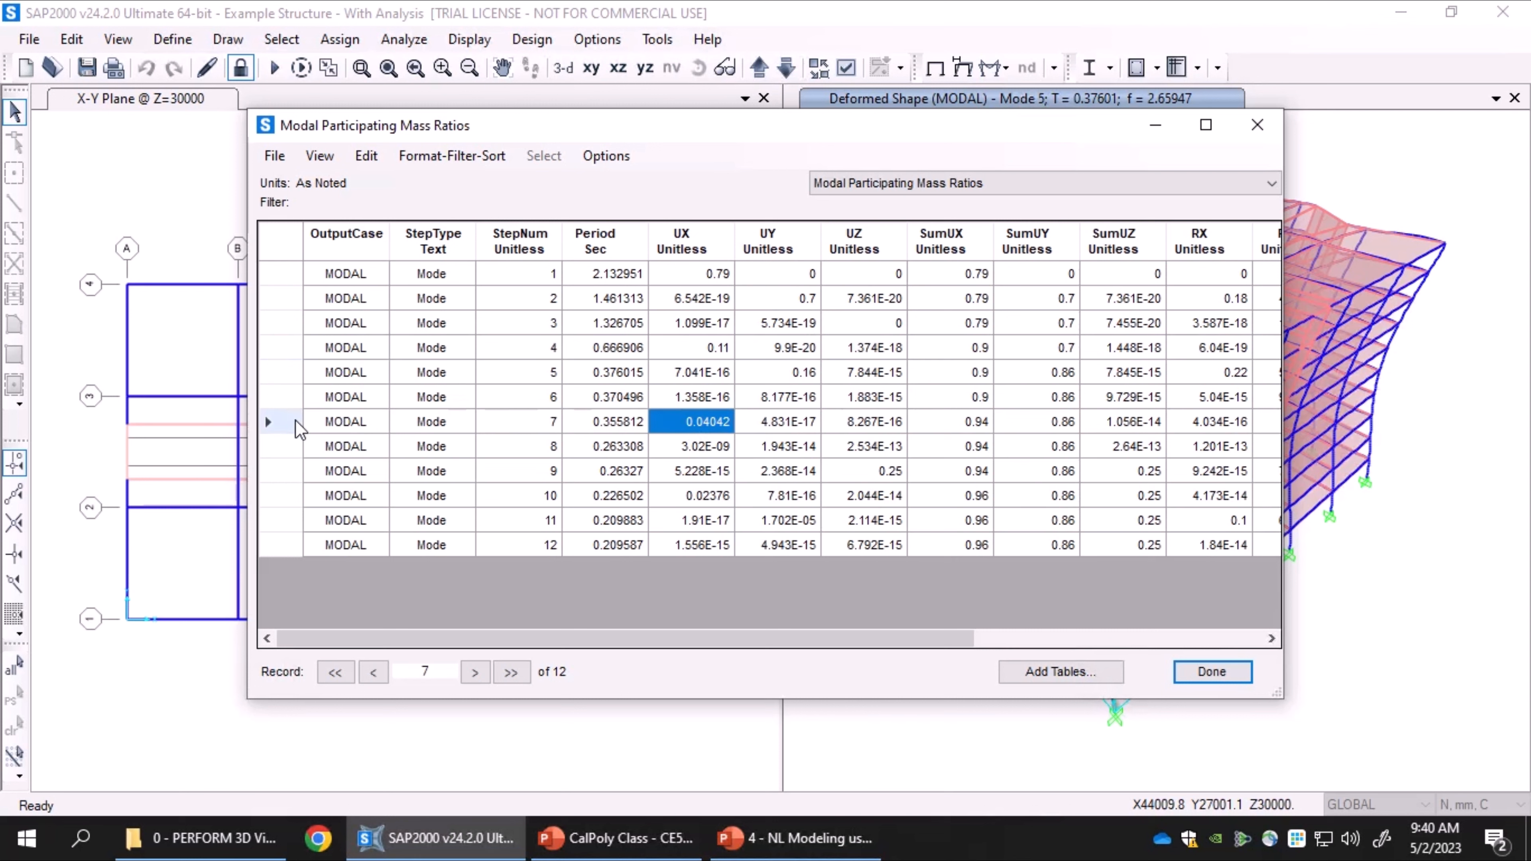
pyautogui.click(282, 421)
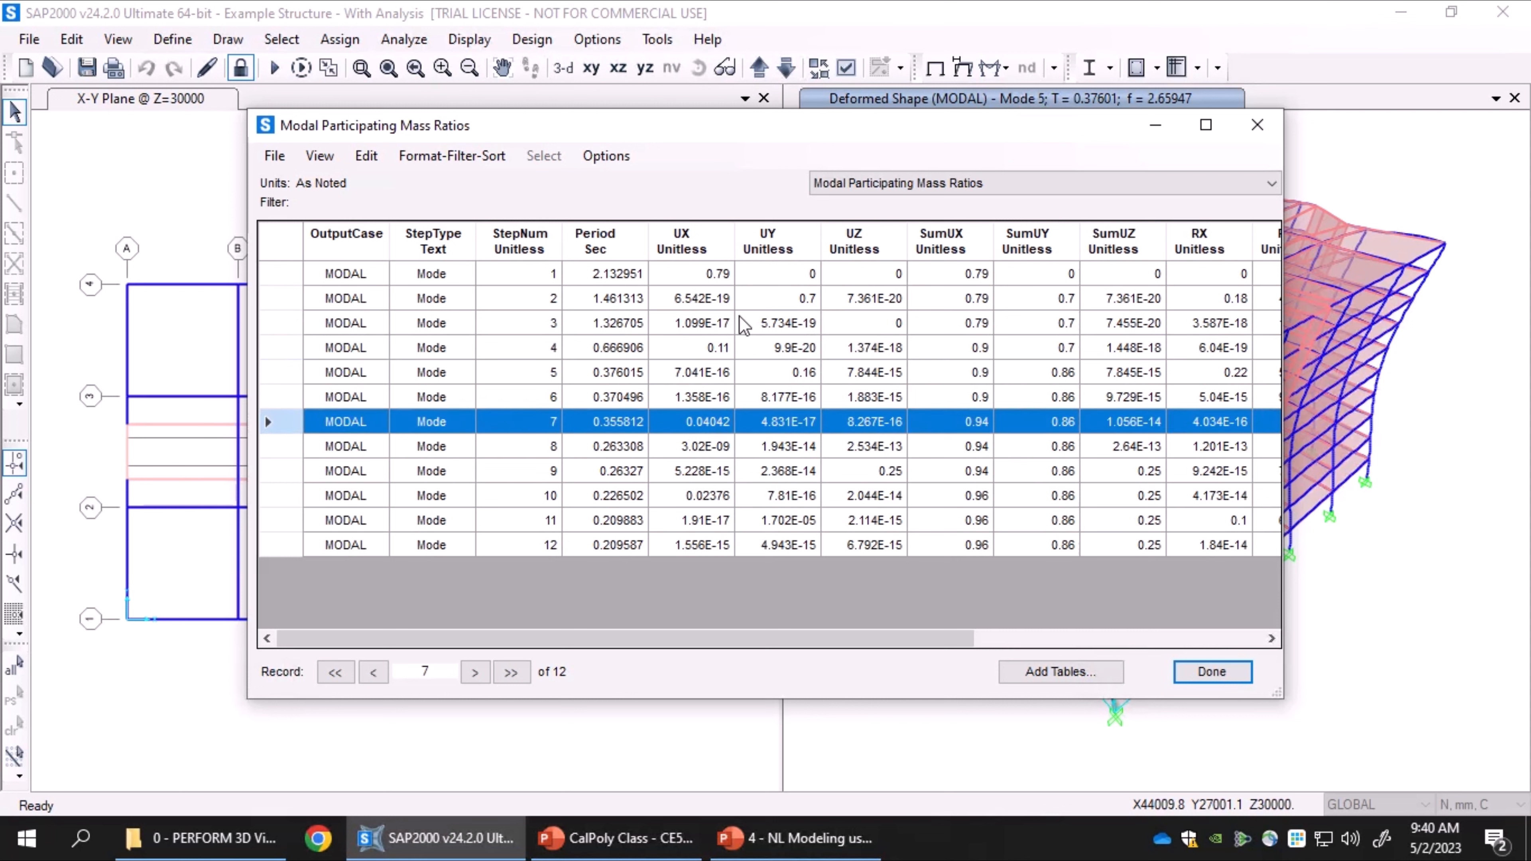
# Step: Highlight the rows of modes 2 and 5 in turn to examine their UY participating mass ratios
pyautogui.moveTo(804, 300); pyautogui.dragTo(299, 302)
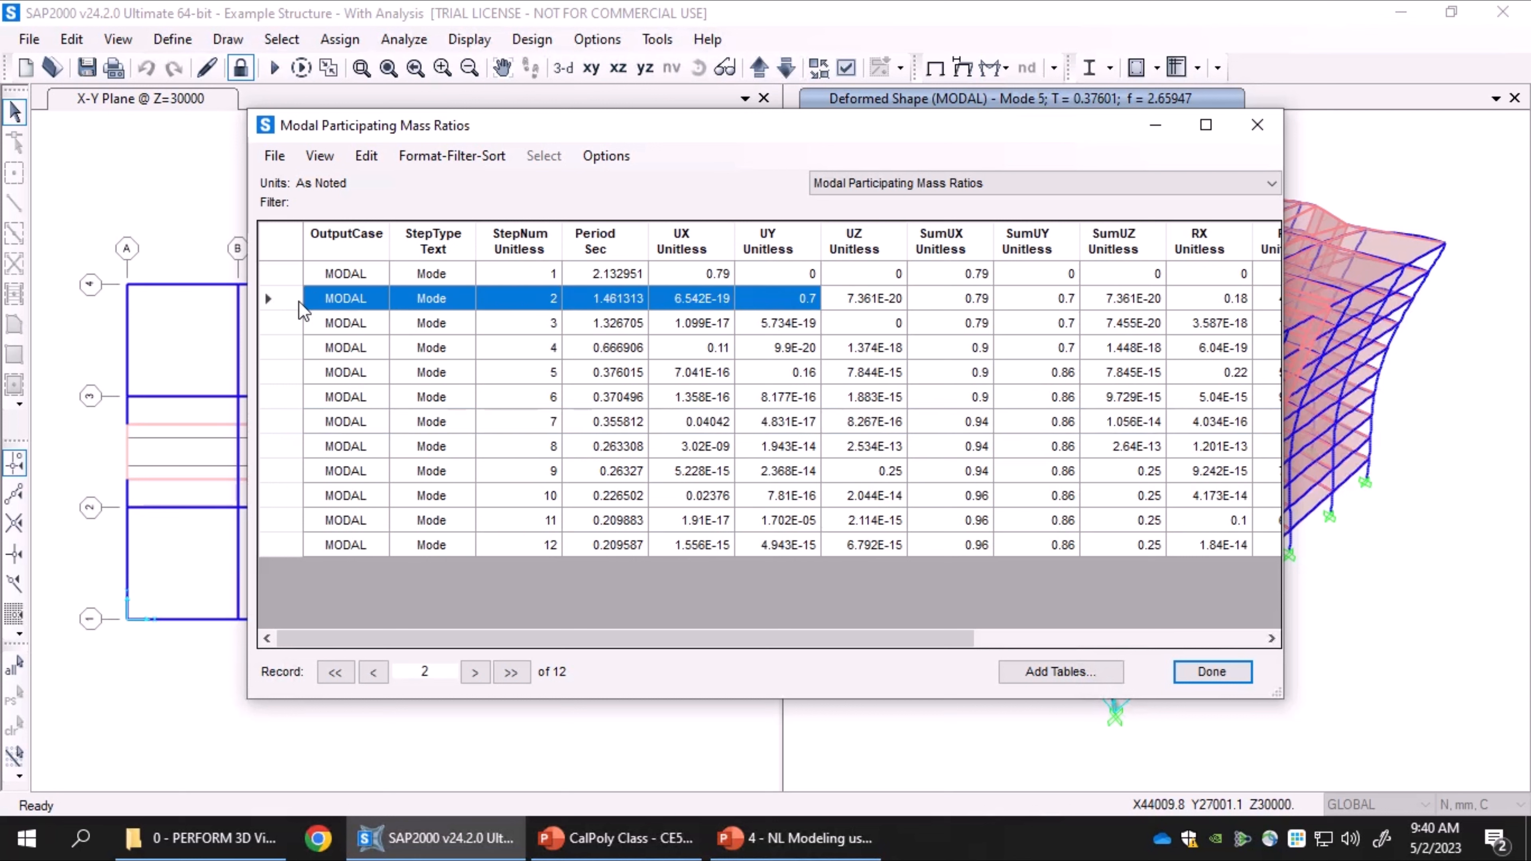
pyautogui.click(292, 309)
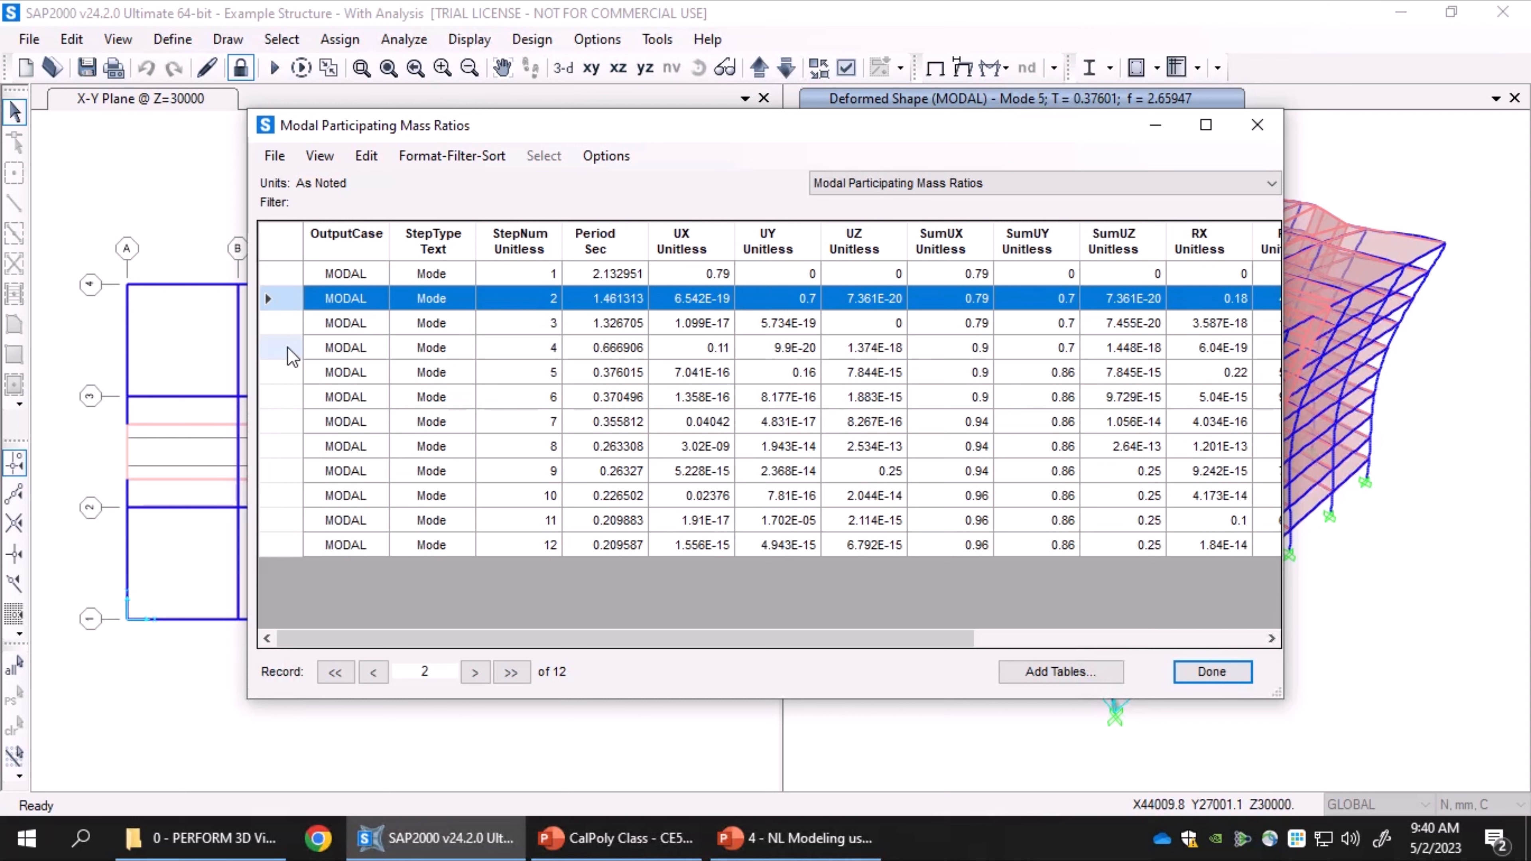
pyautogui.click(278, 367)
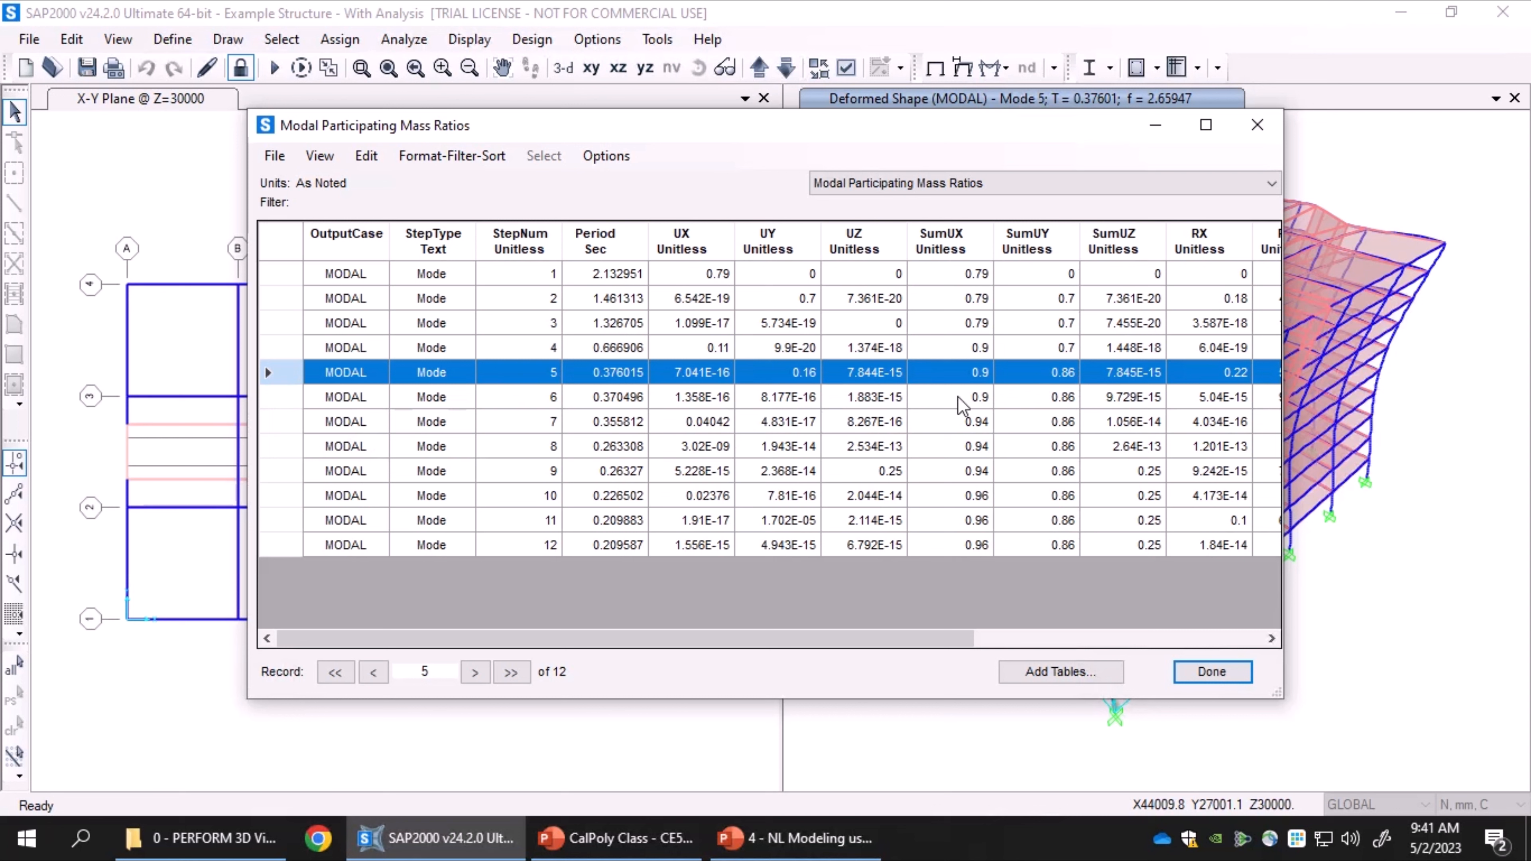
# Step: Examine the SumUX values at modes 5 and 9 and the SumUY value at mode 12, then close the mass ratio table
pyautogui.click(981, 372)
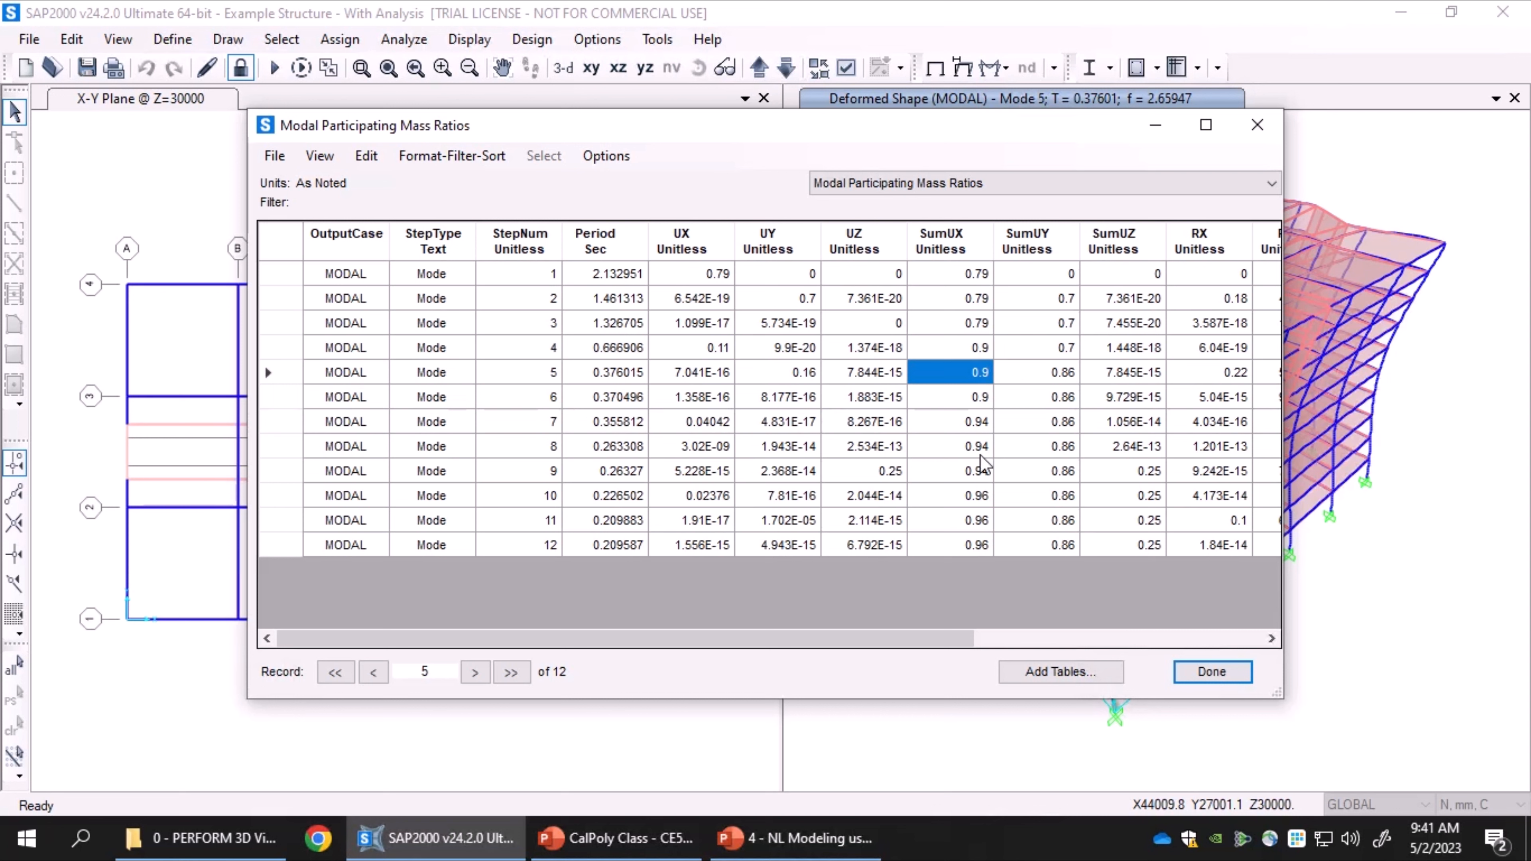
pyautogui.click(983, 472)
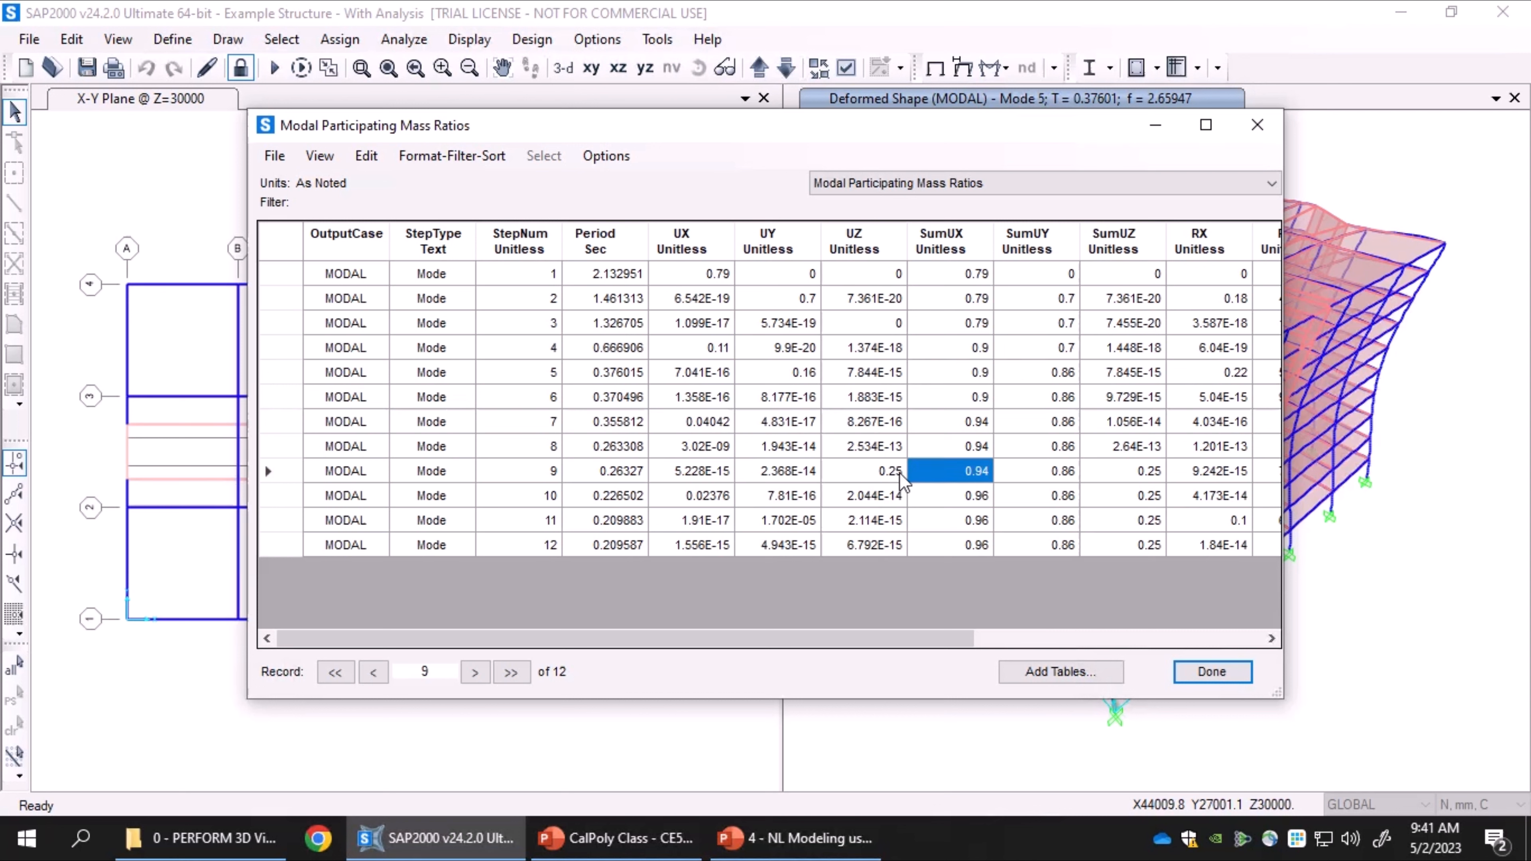
pyautogui.click(1058, 546)
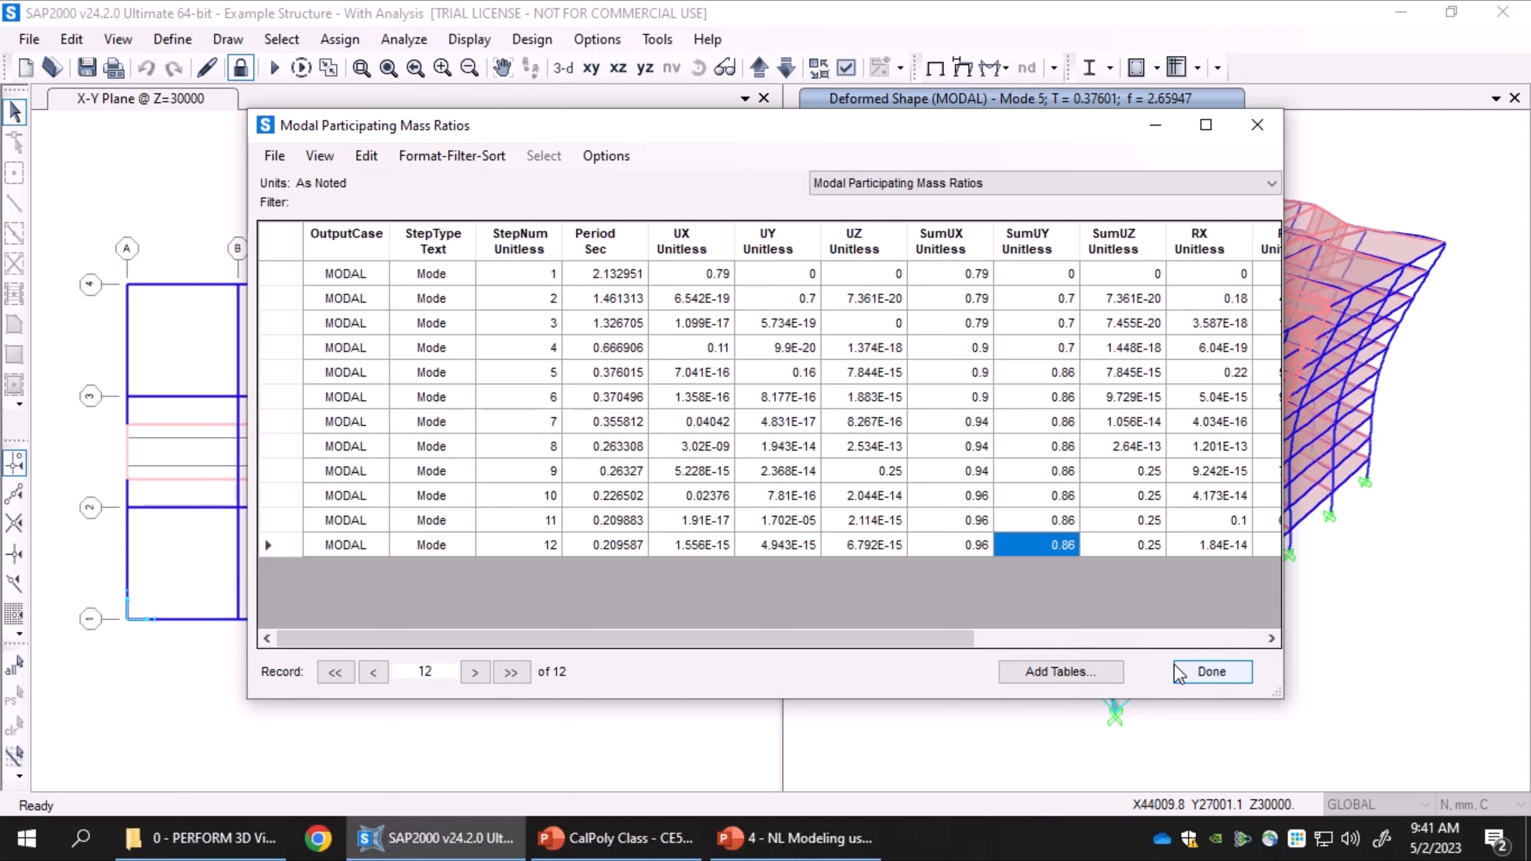
pyautogui.click(1257, 124)
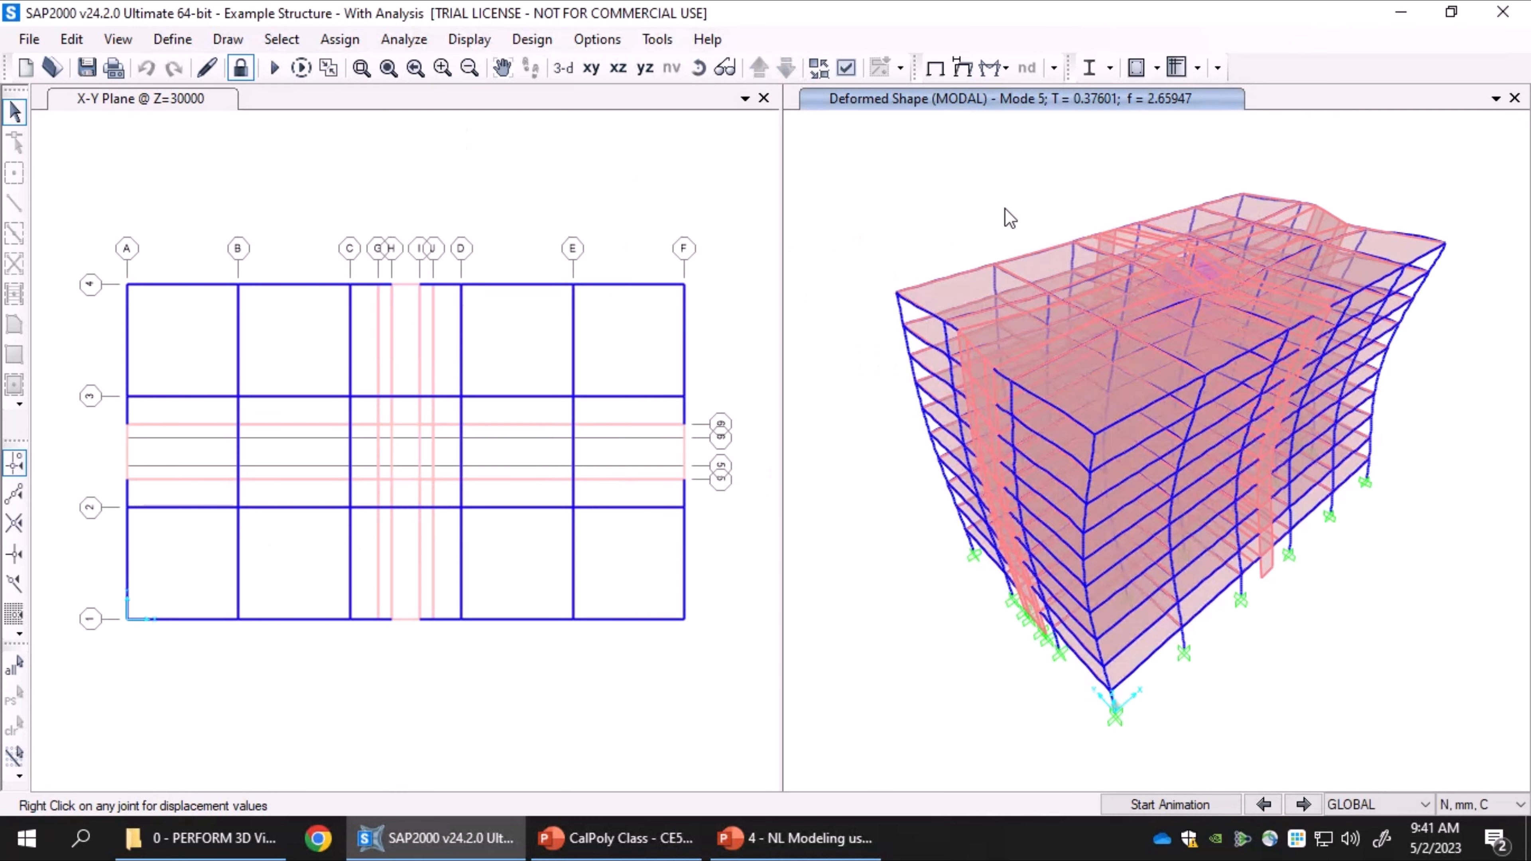
# Step: Examine the maximum number of modes in the MODAL load case definition and leave it without changes
pyautogui.click(162, 40)
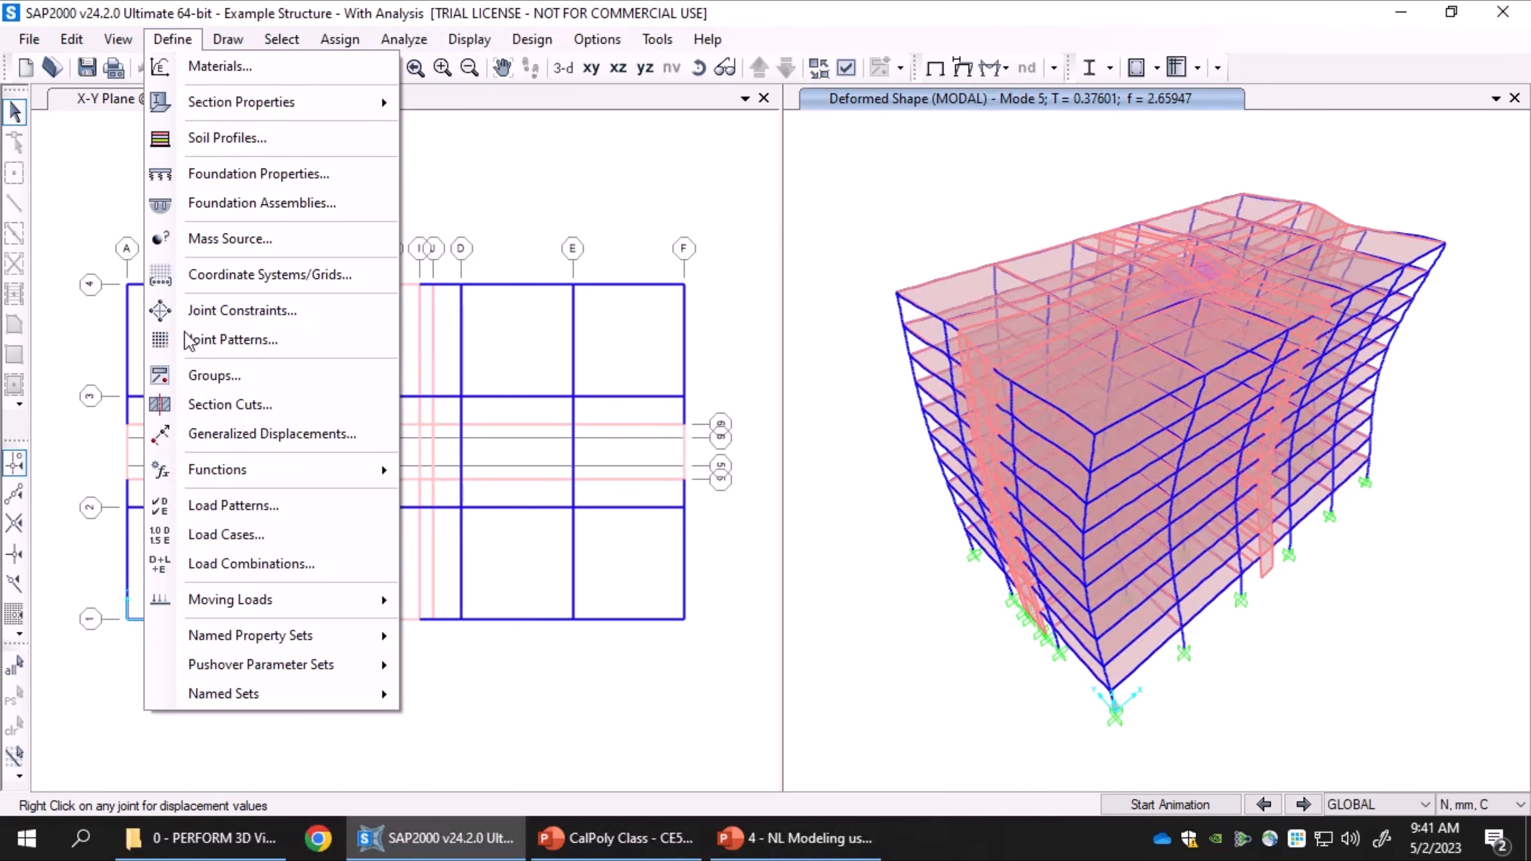
pyautogui.click(224, 535)
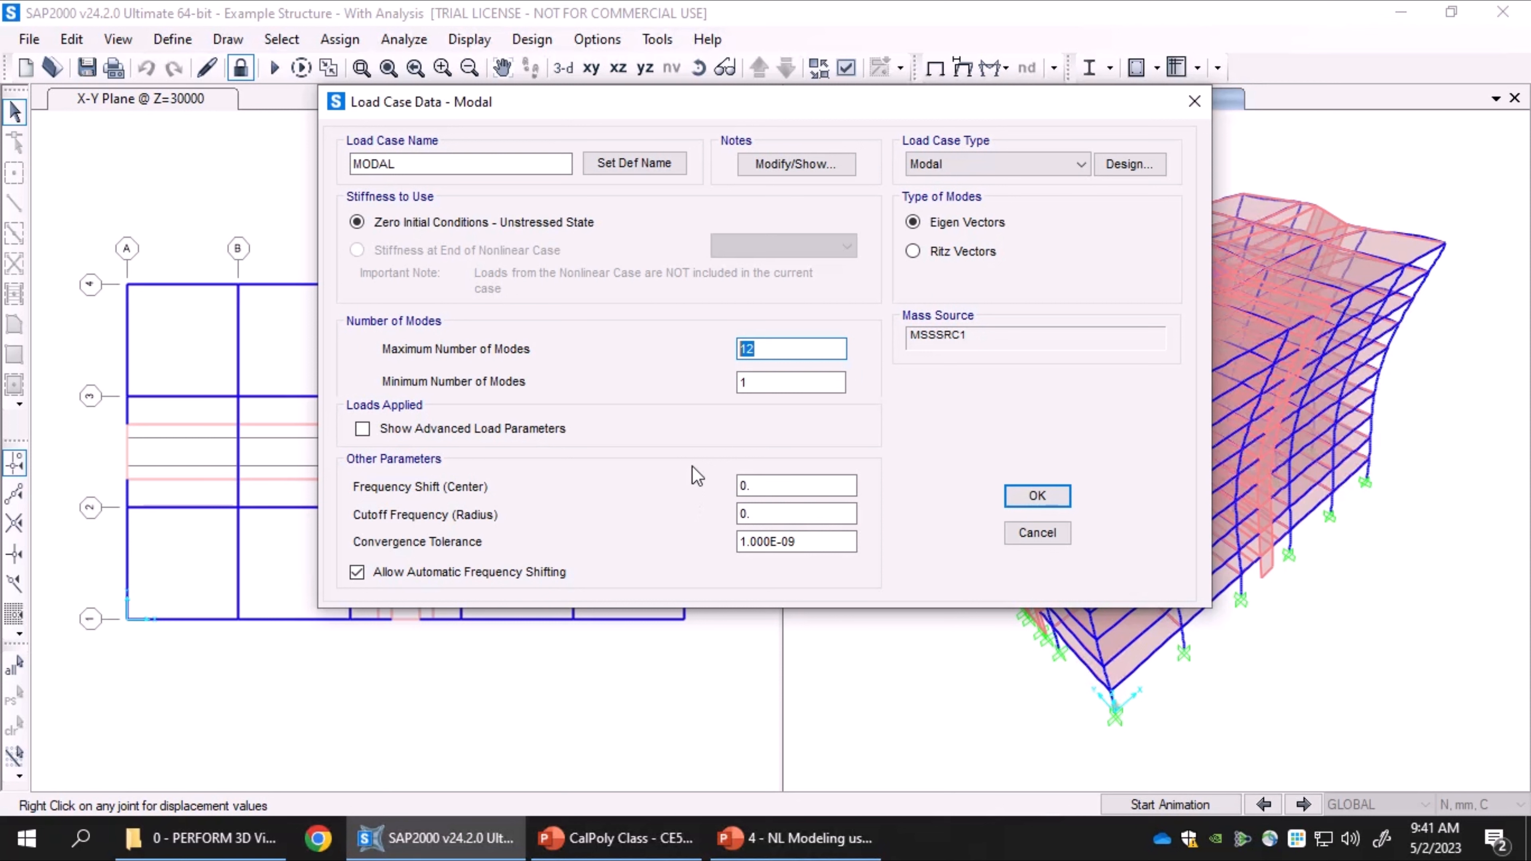
pyautogui.click(764, 356)
pyautogui.doubleClick(779, 347)
pyautogui.click(1037, 532)
# Step: Display the frame Moment 3-3 force diagram for load case ELFX in the 3D view
pyautogui.click(469, 39)
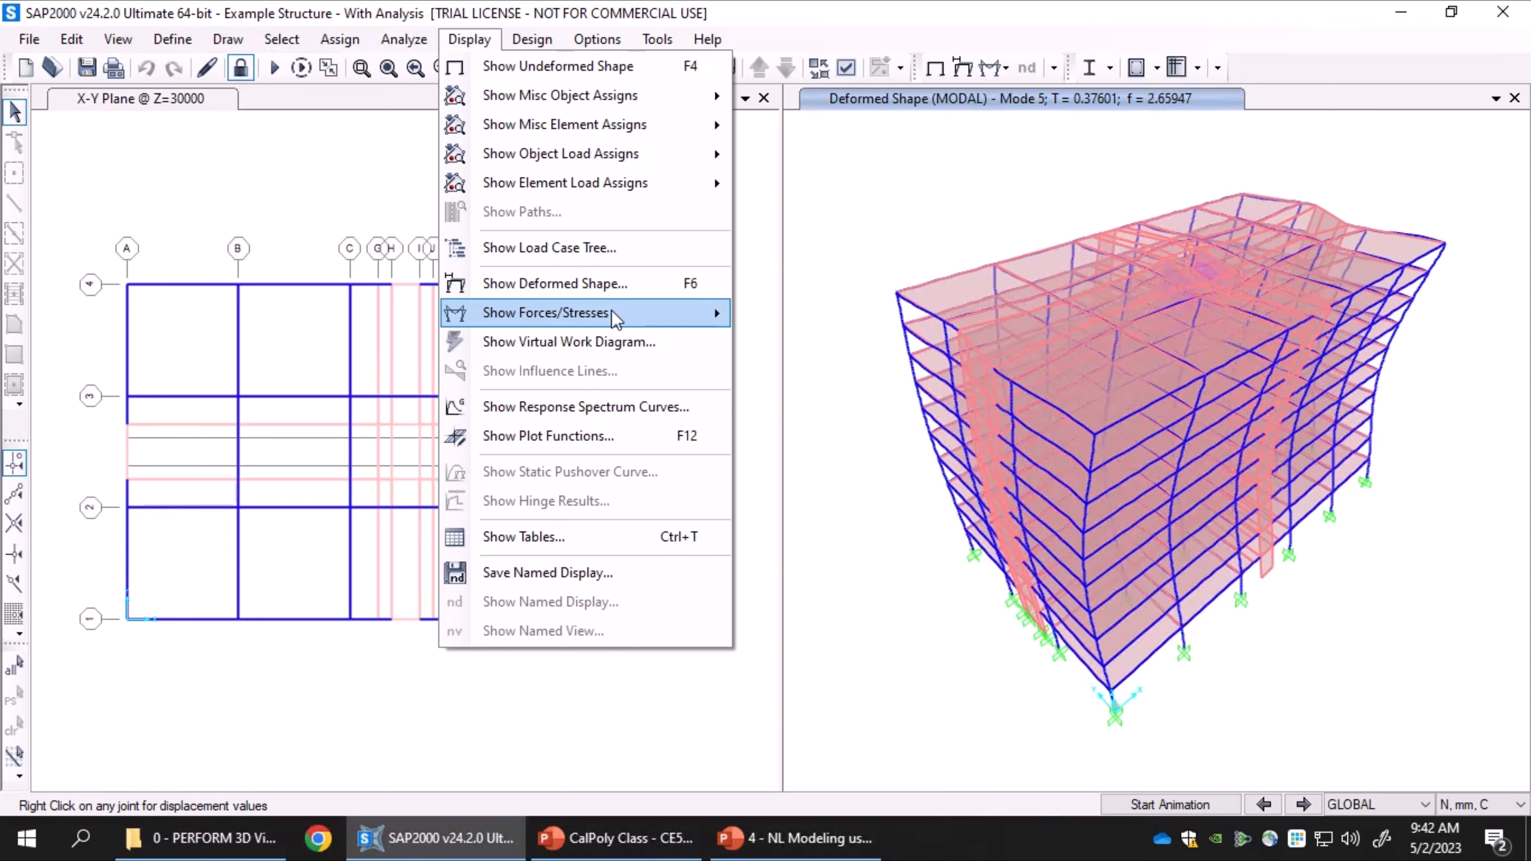
pyautogui.moveTo(577, 326)
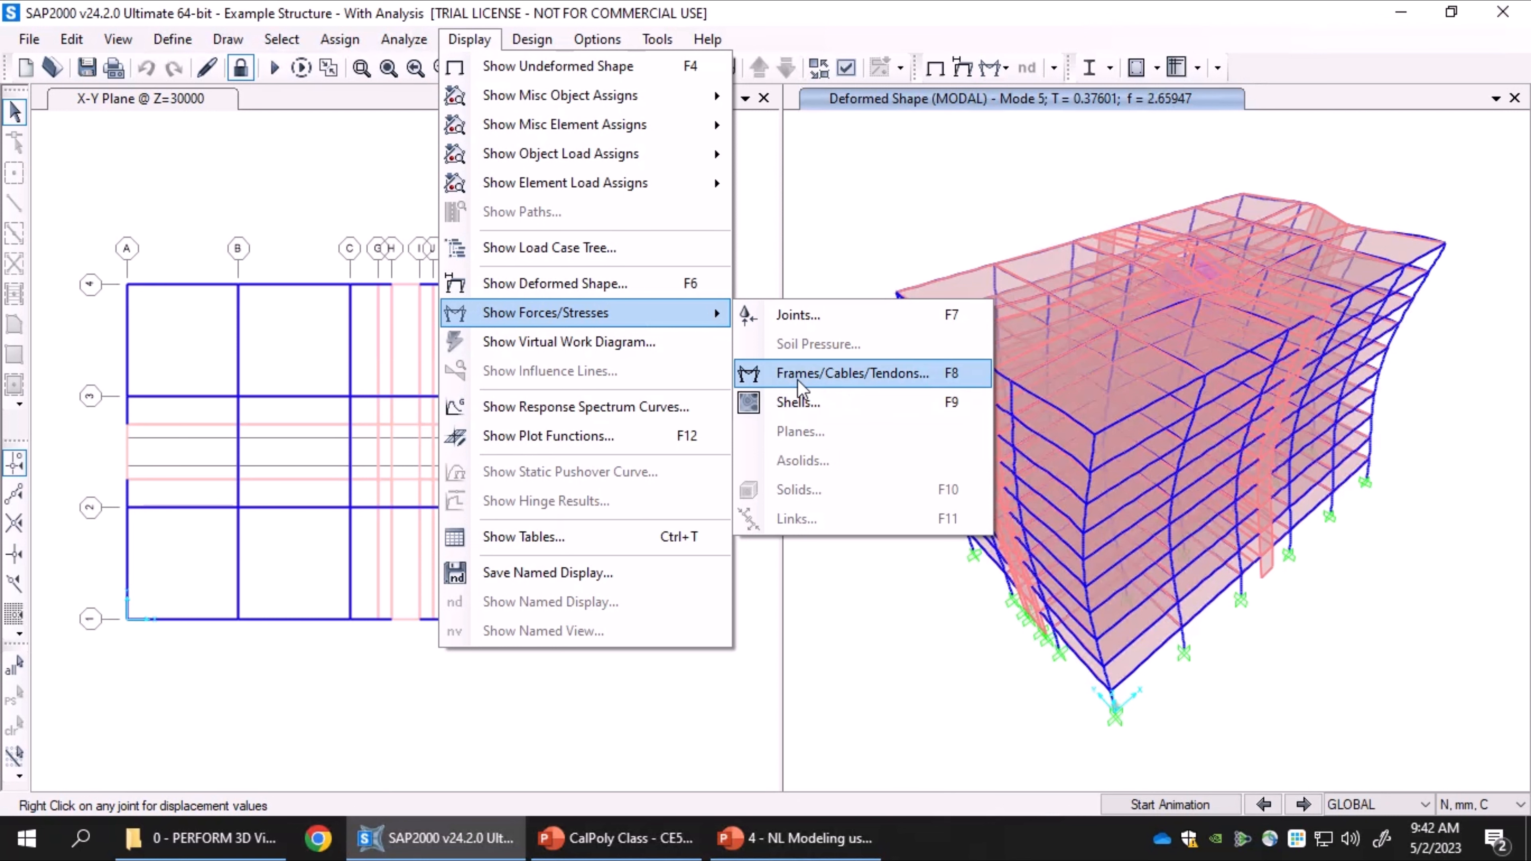
pyautogui.click(843, 379)
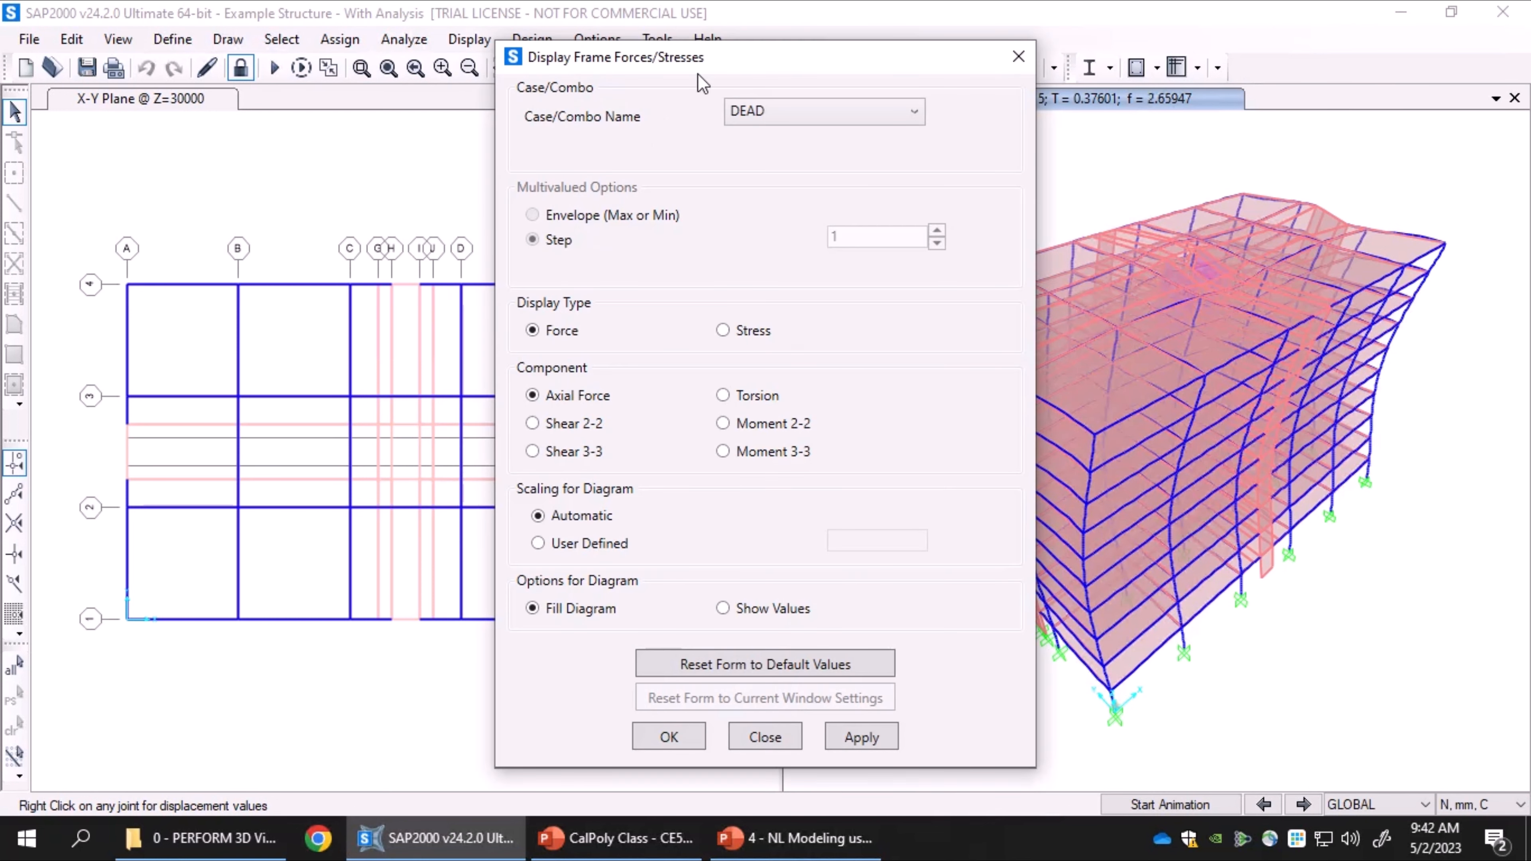
pyautogui.moveTo(715, 54); pyautogui.dragTo(440, 49)
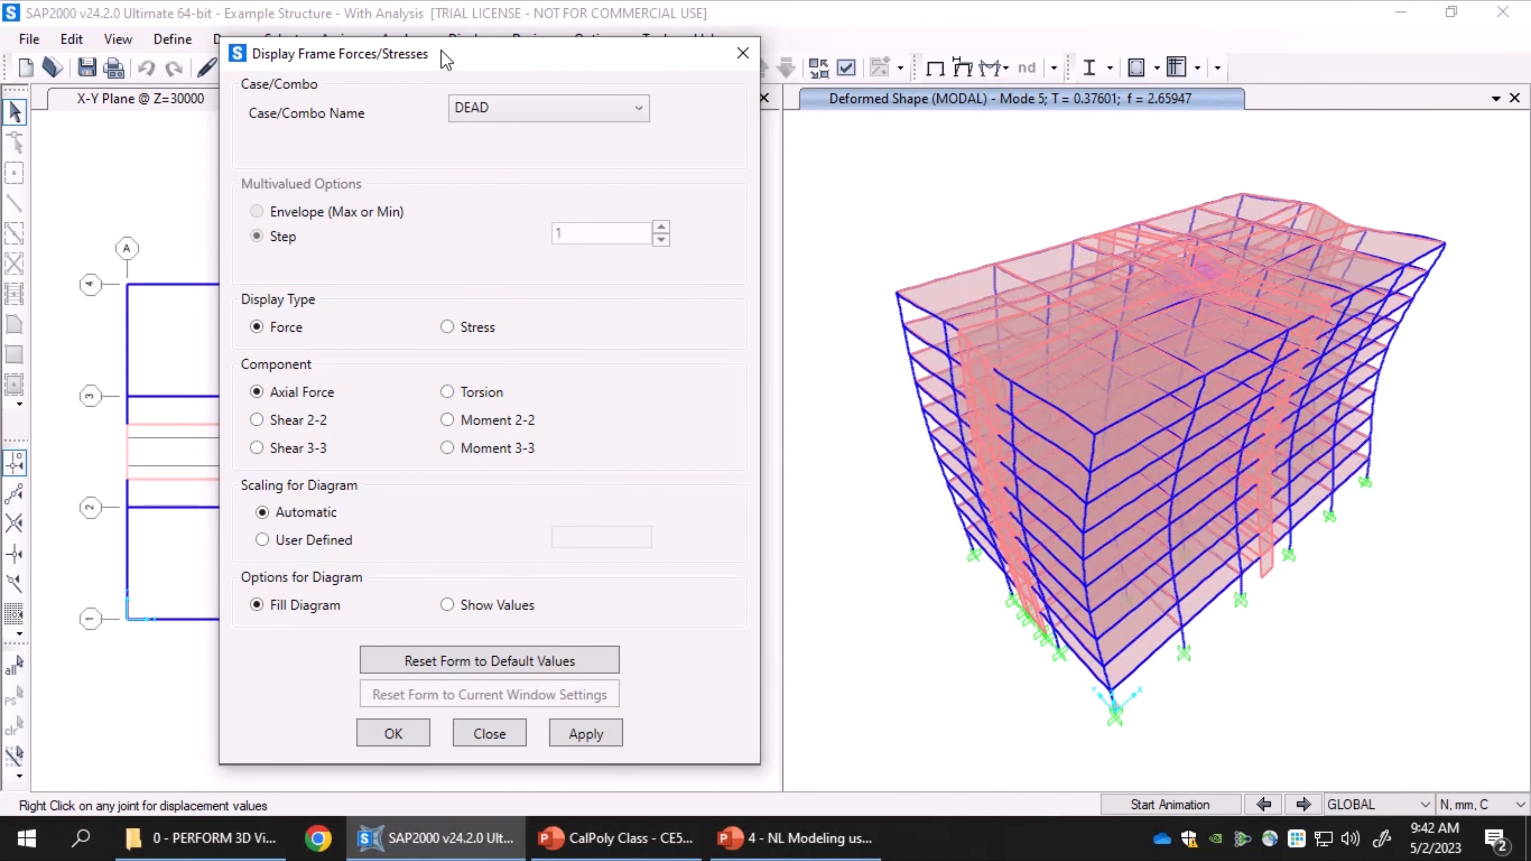
pyautogui.click(506, 110)
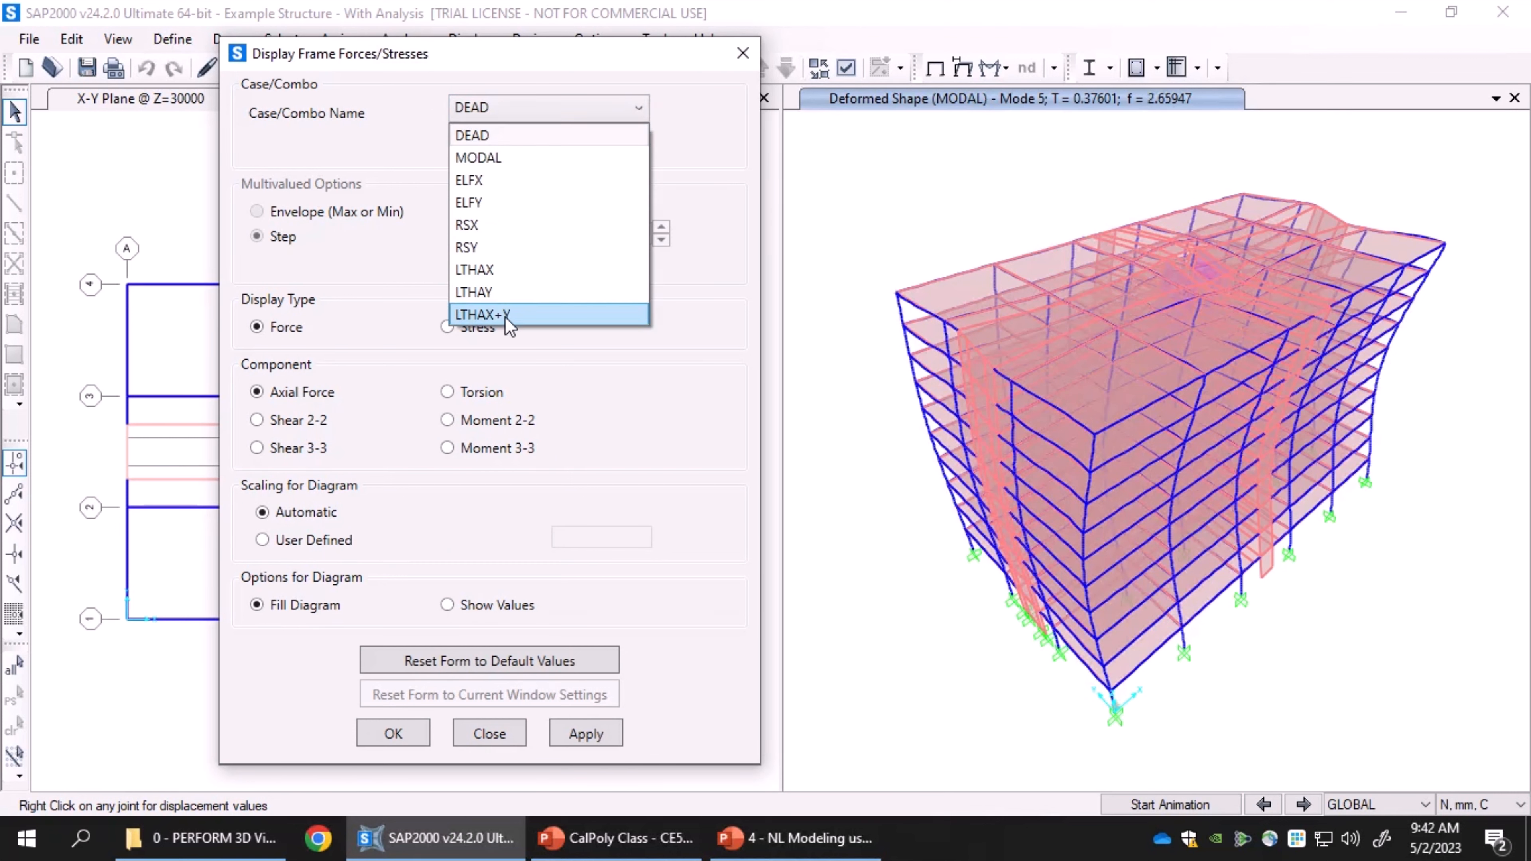
pyautogui.click(477, 179)
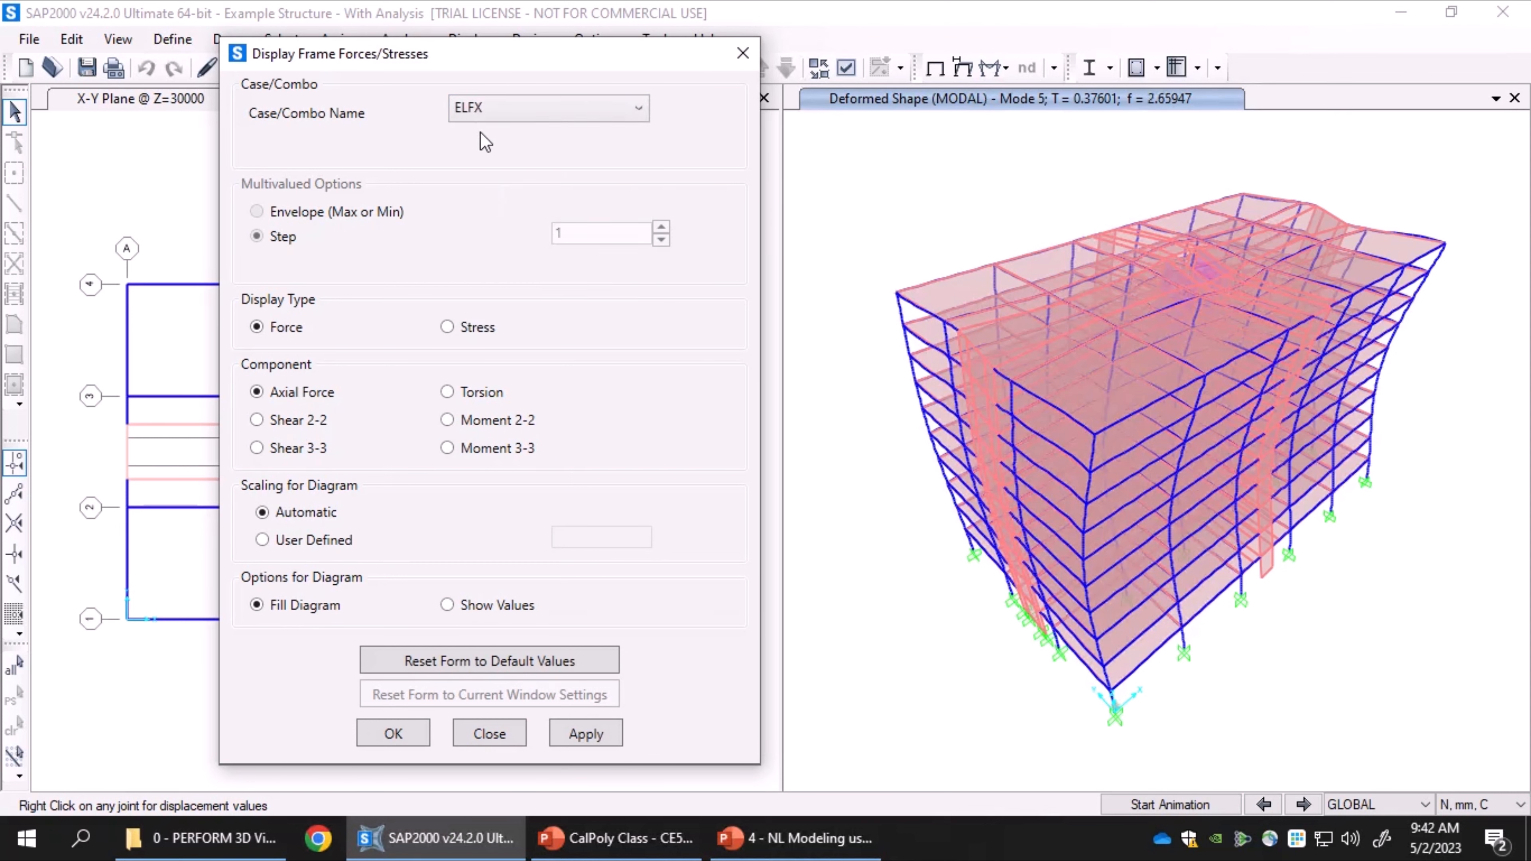
pyautogui.click(447, 447)
pyautogui.click(586, 733)
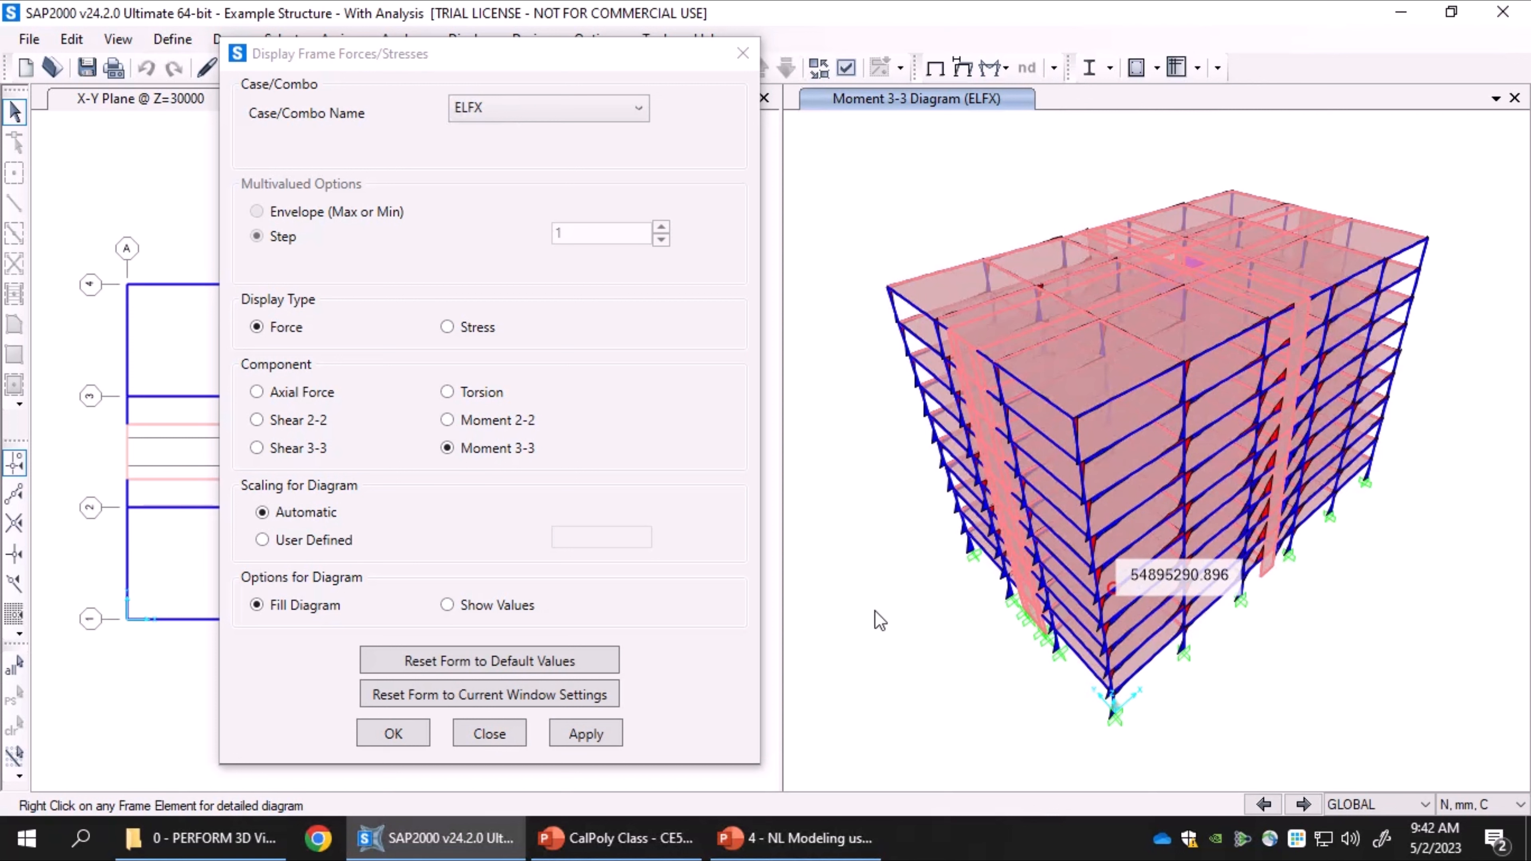
# Step: Display the frame axial force diagram and then the Shear 2-2 diagram for load case ELFX
pyautogui.click(306, 395)
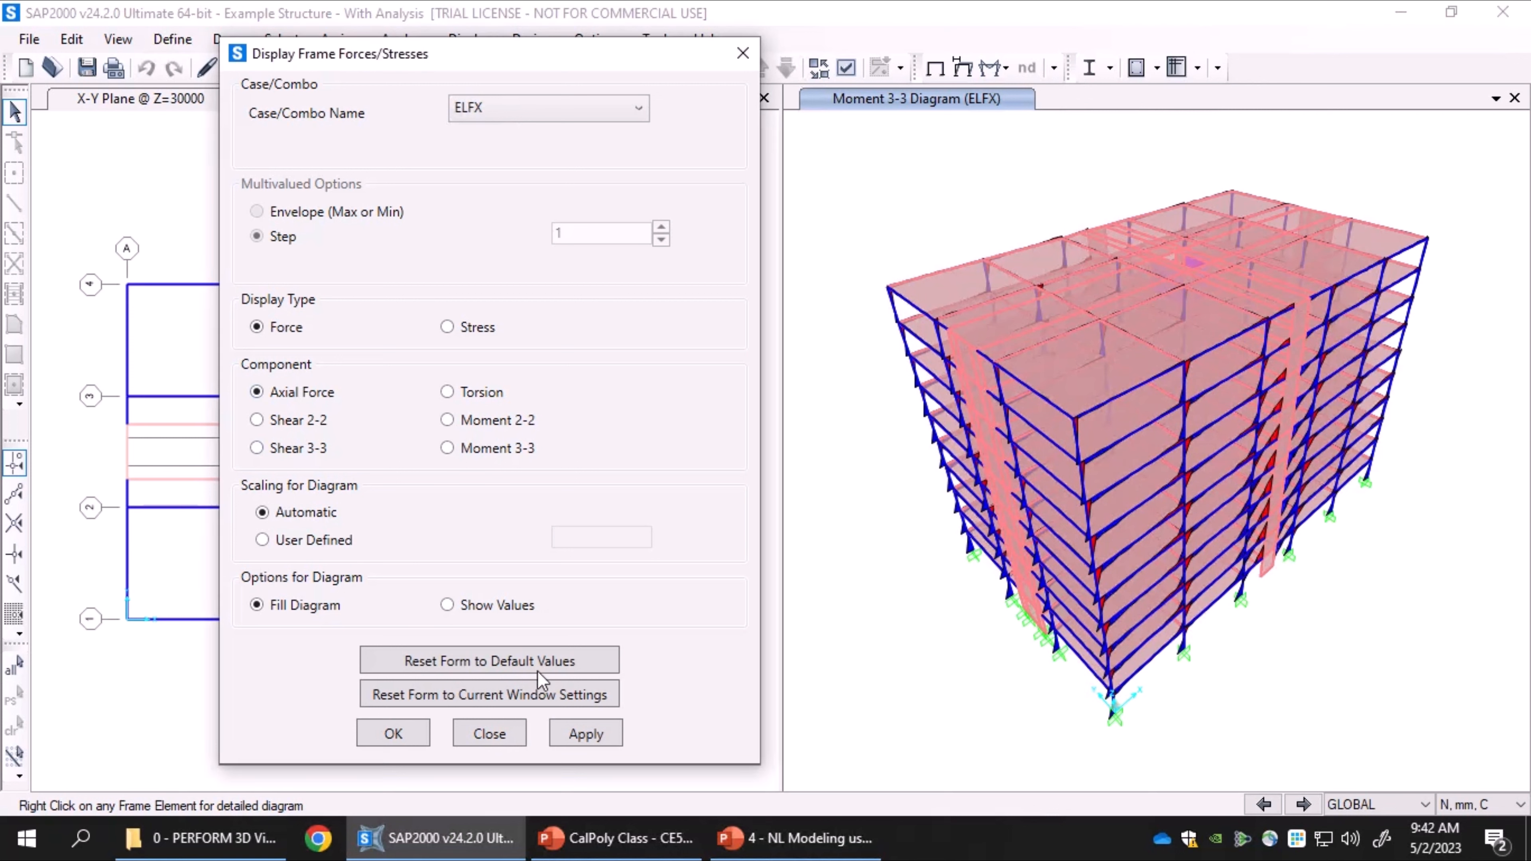
pyautogui.click(585, 734)
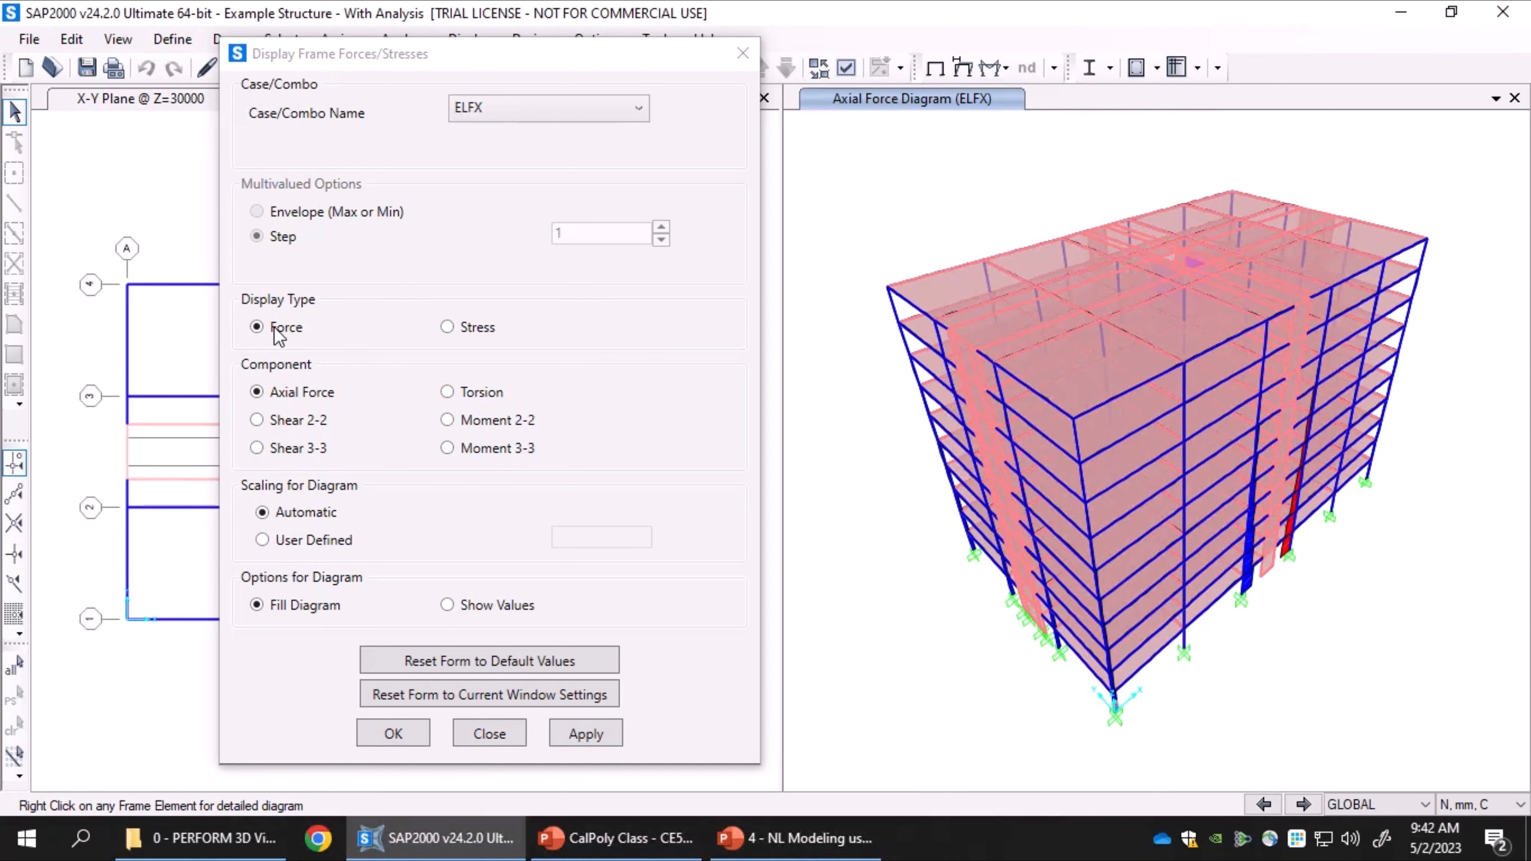
pyautogui.click(287, 215)
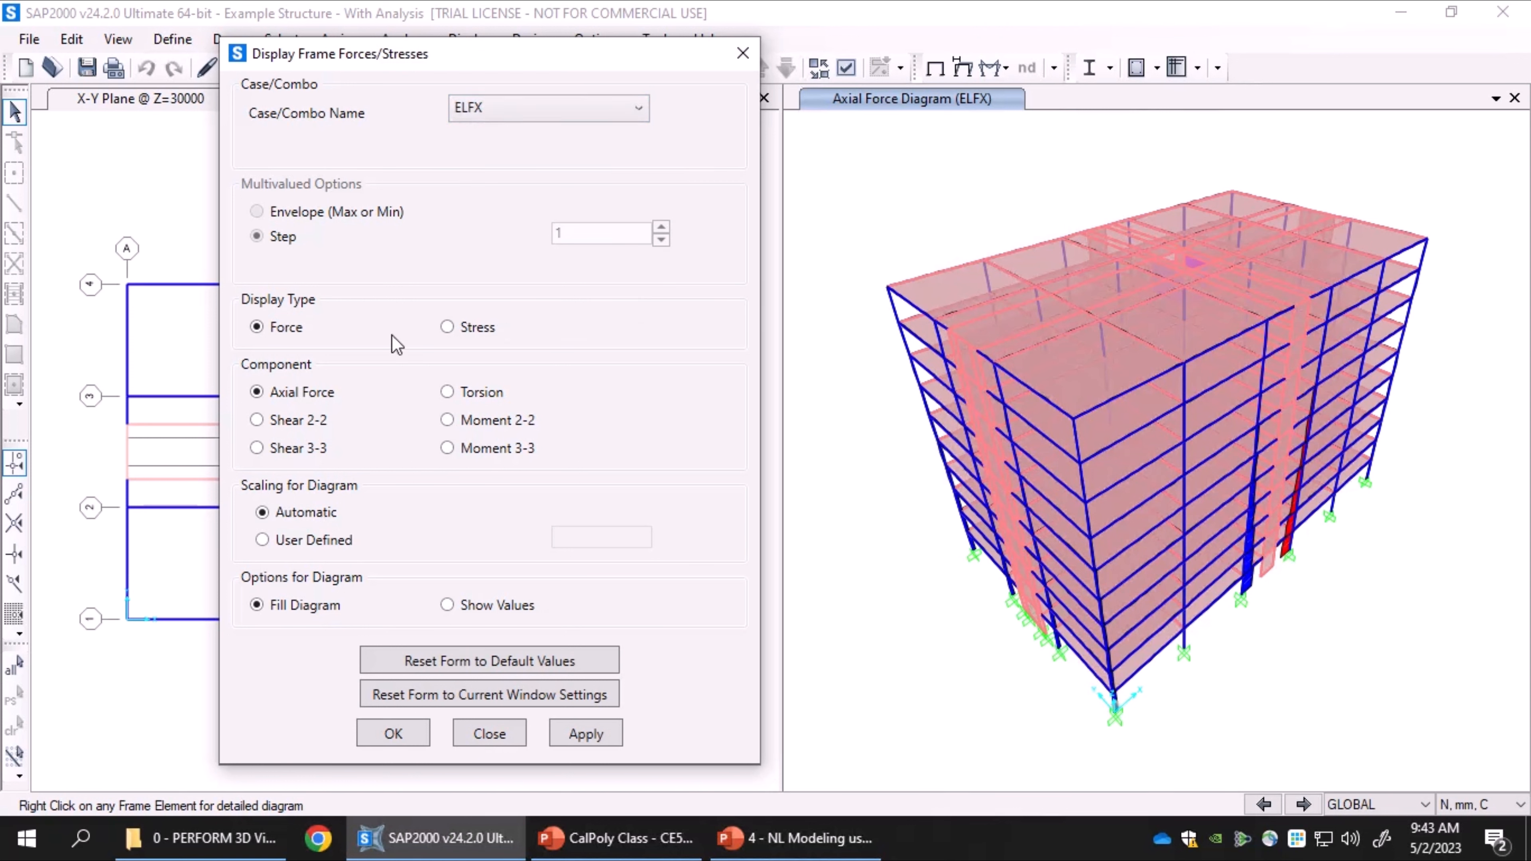
pyautogui.click(257, 420)
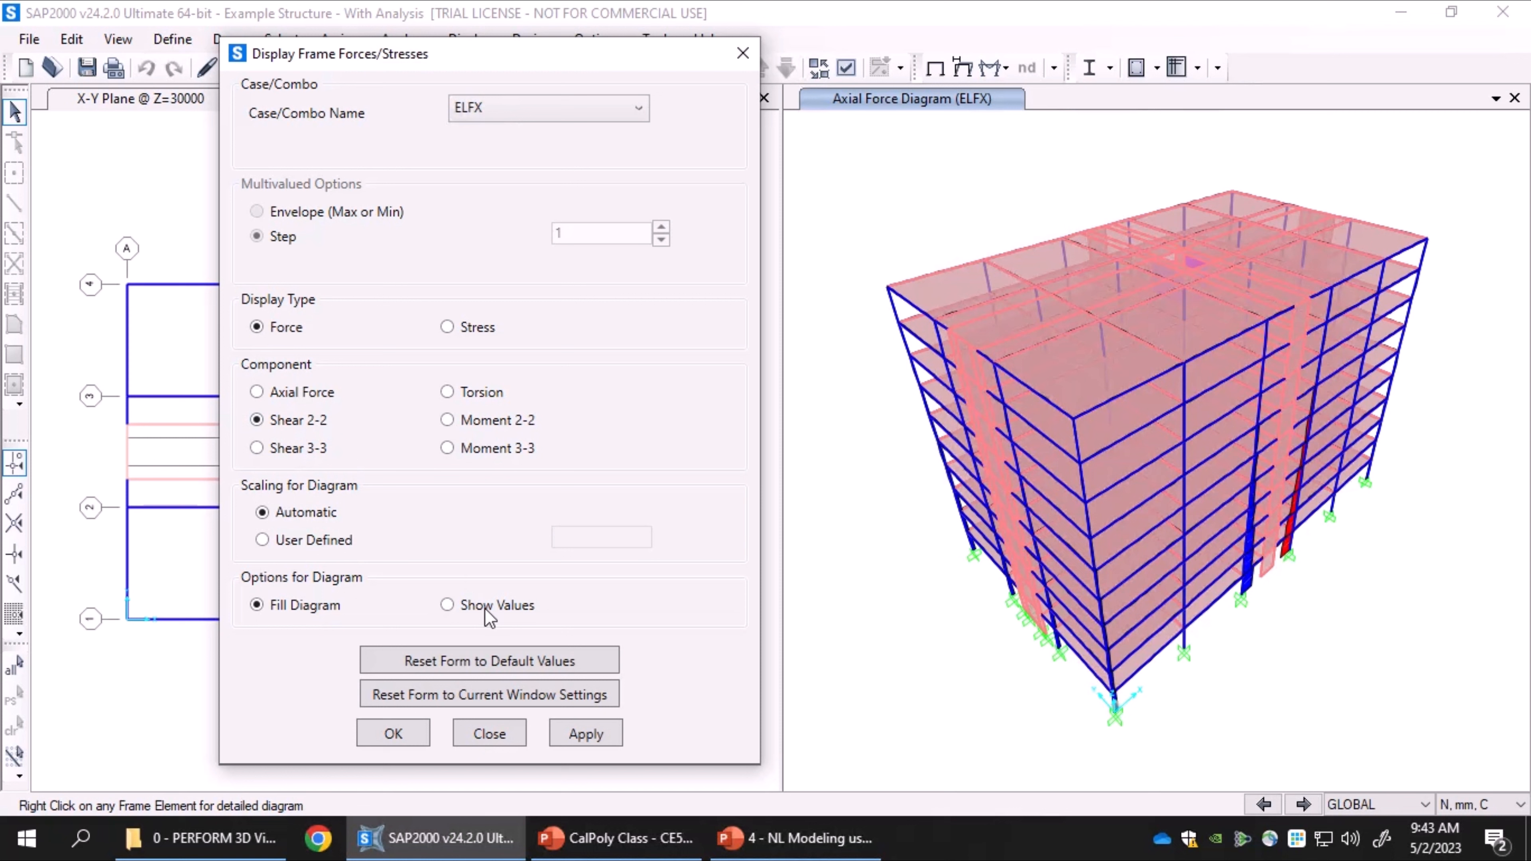
pyautogui.click(573, 734)
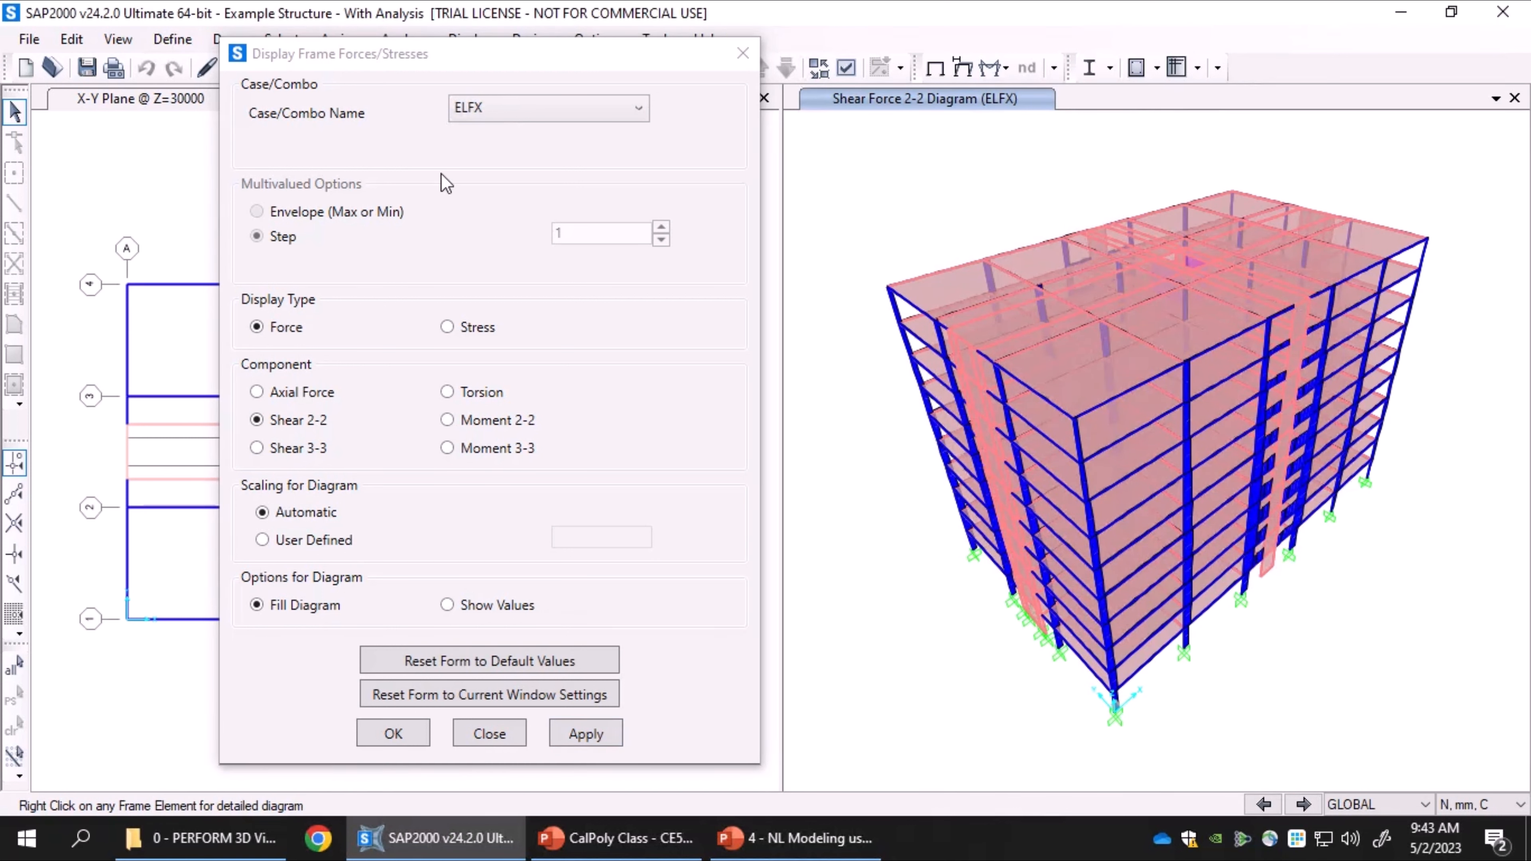
pyautogui.click(490, 734)
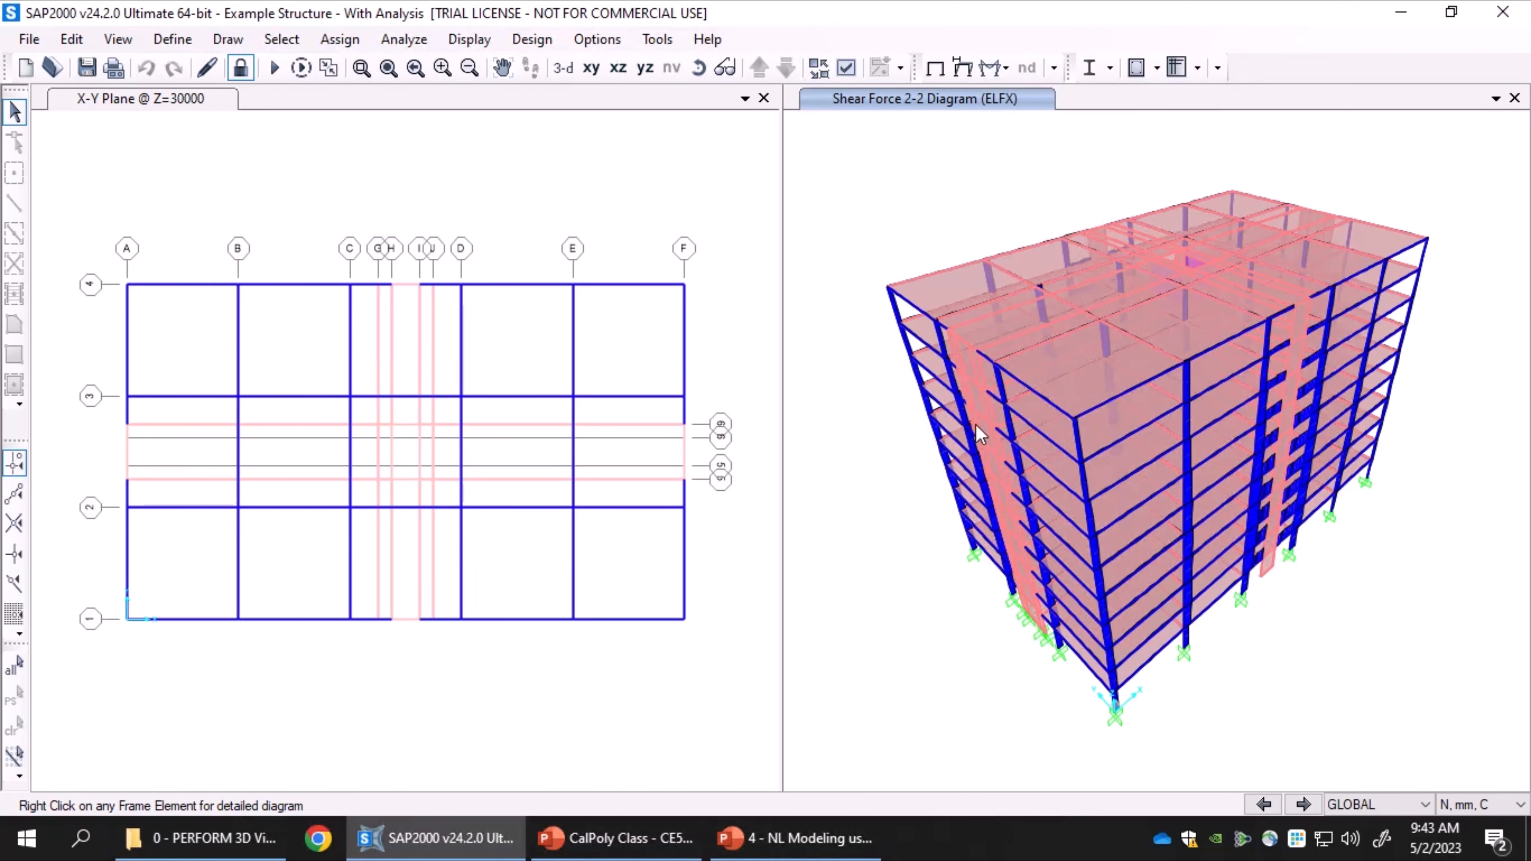
# Step: Examine the display colour assignments for the model's objects and close them without changes
pyautogui.click(596, 39)
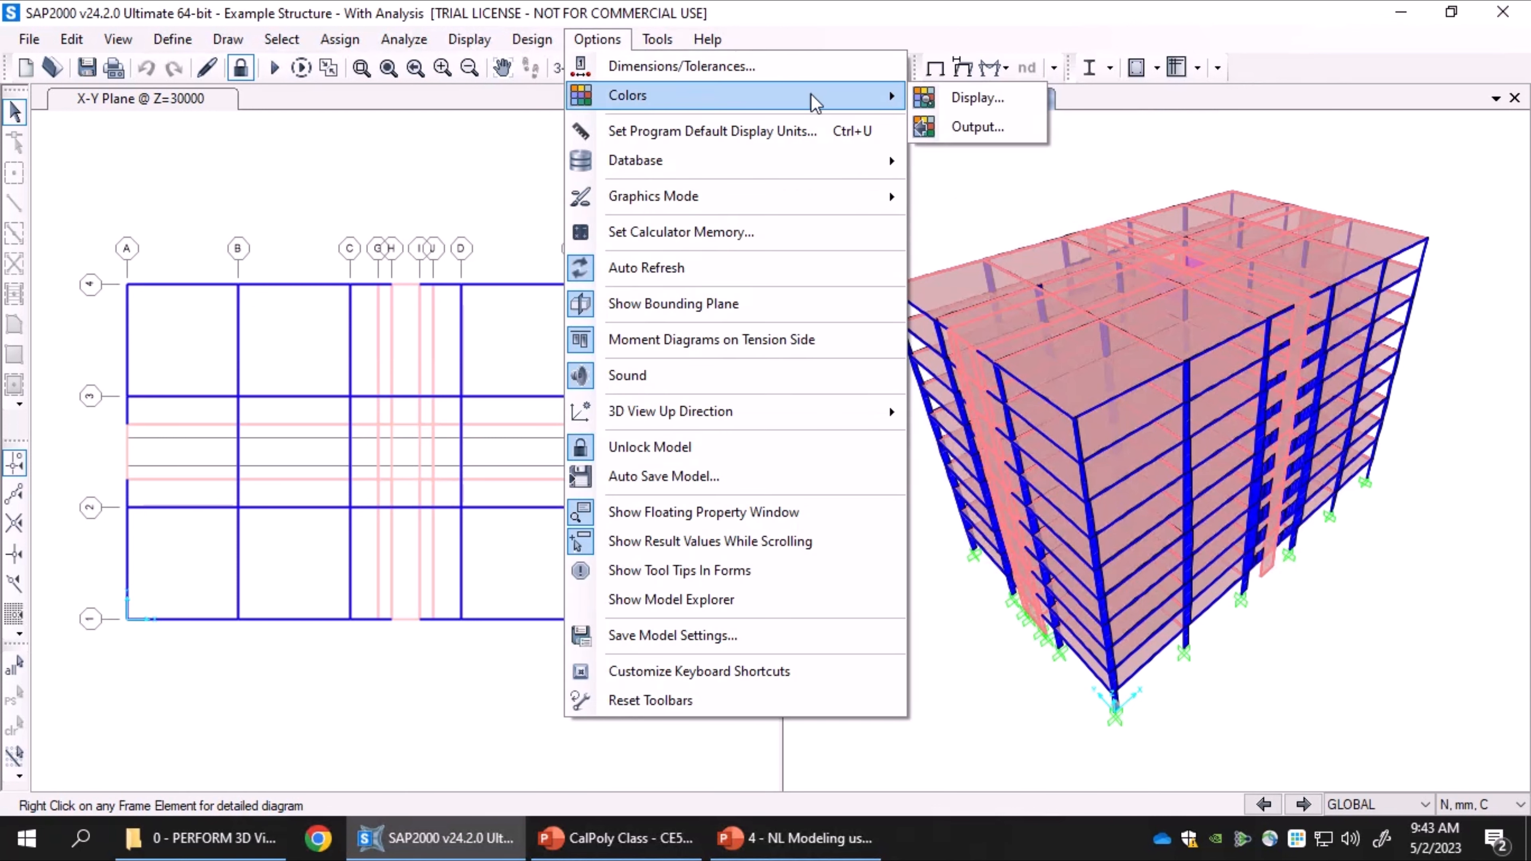
pyautogui.click(940, 95)
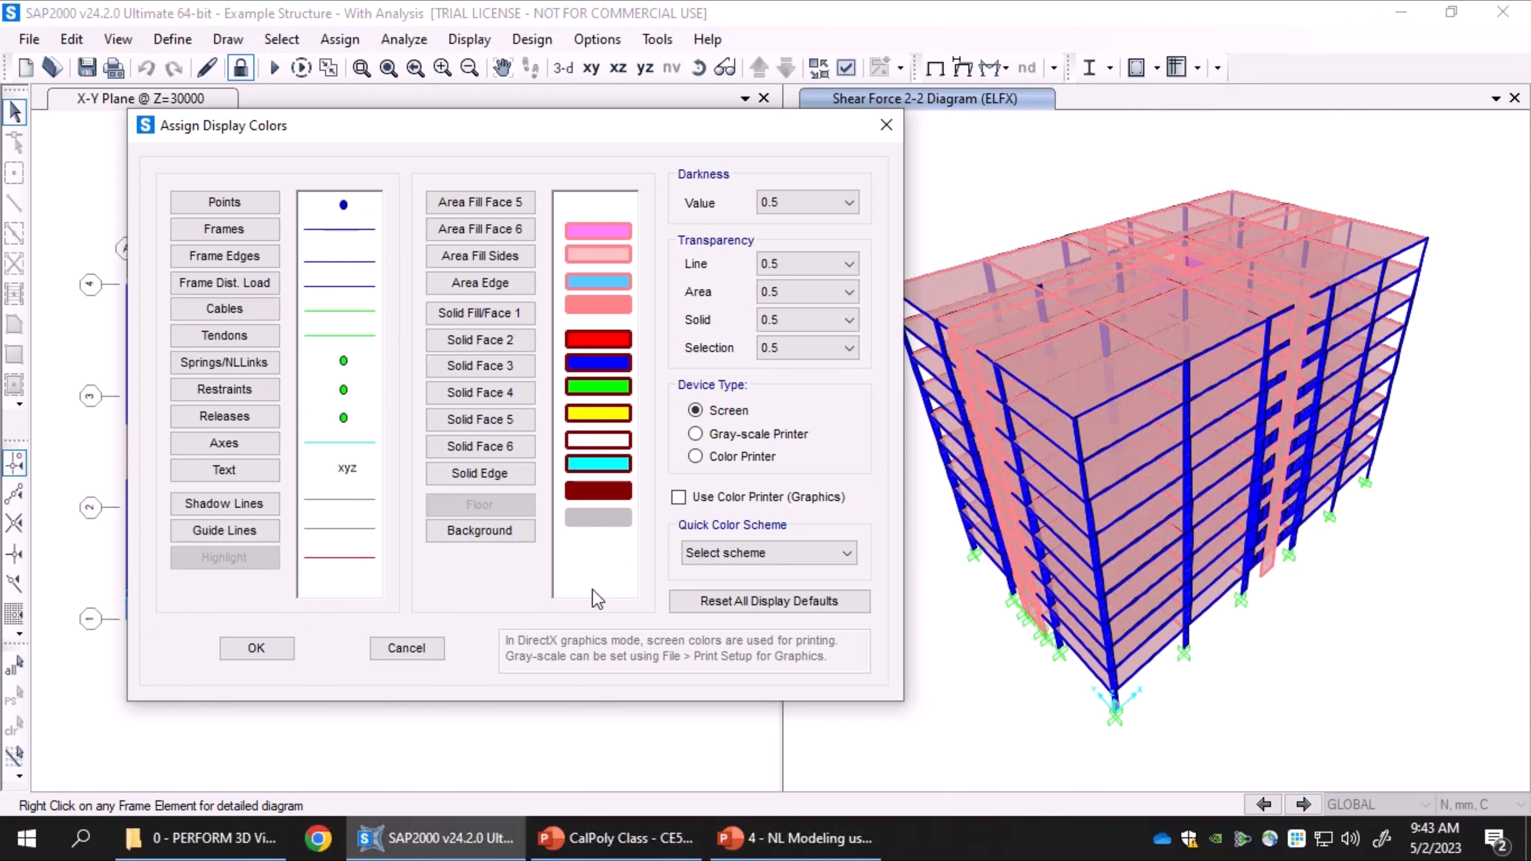
pyautogui.click(886, 124)
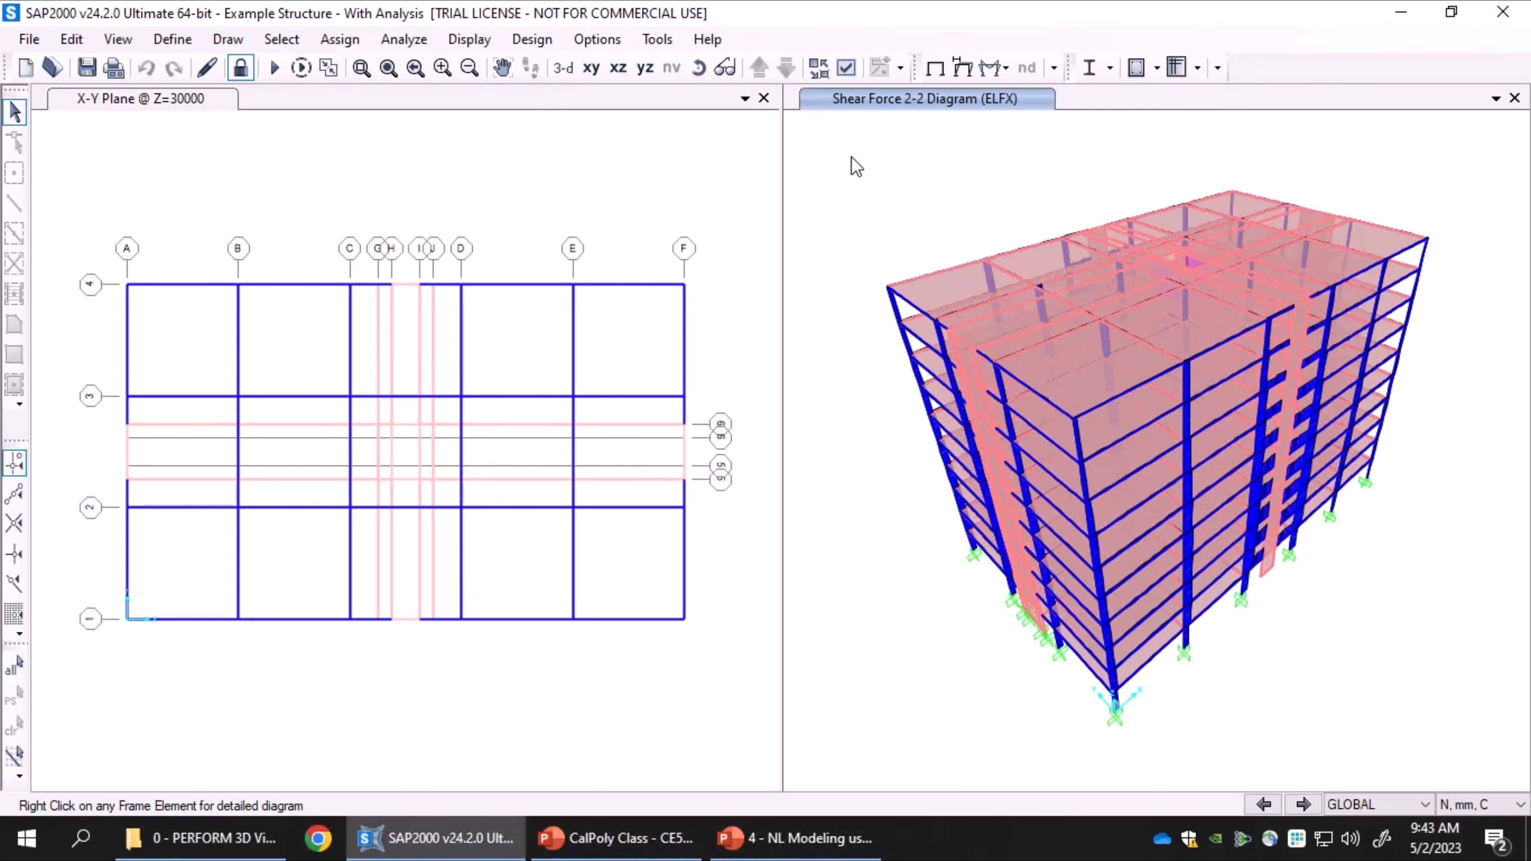
# Step: Display the deformed shape for load case ELFX, and run and stop its animation
pyautogui.click(961, 73)
pyautogui.moveTo(875, 141); pyautogui.dragTo(743, 104)
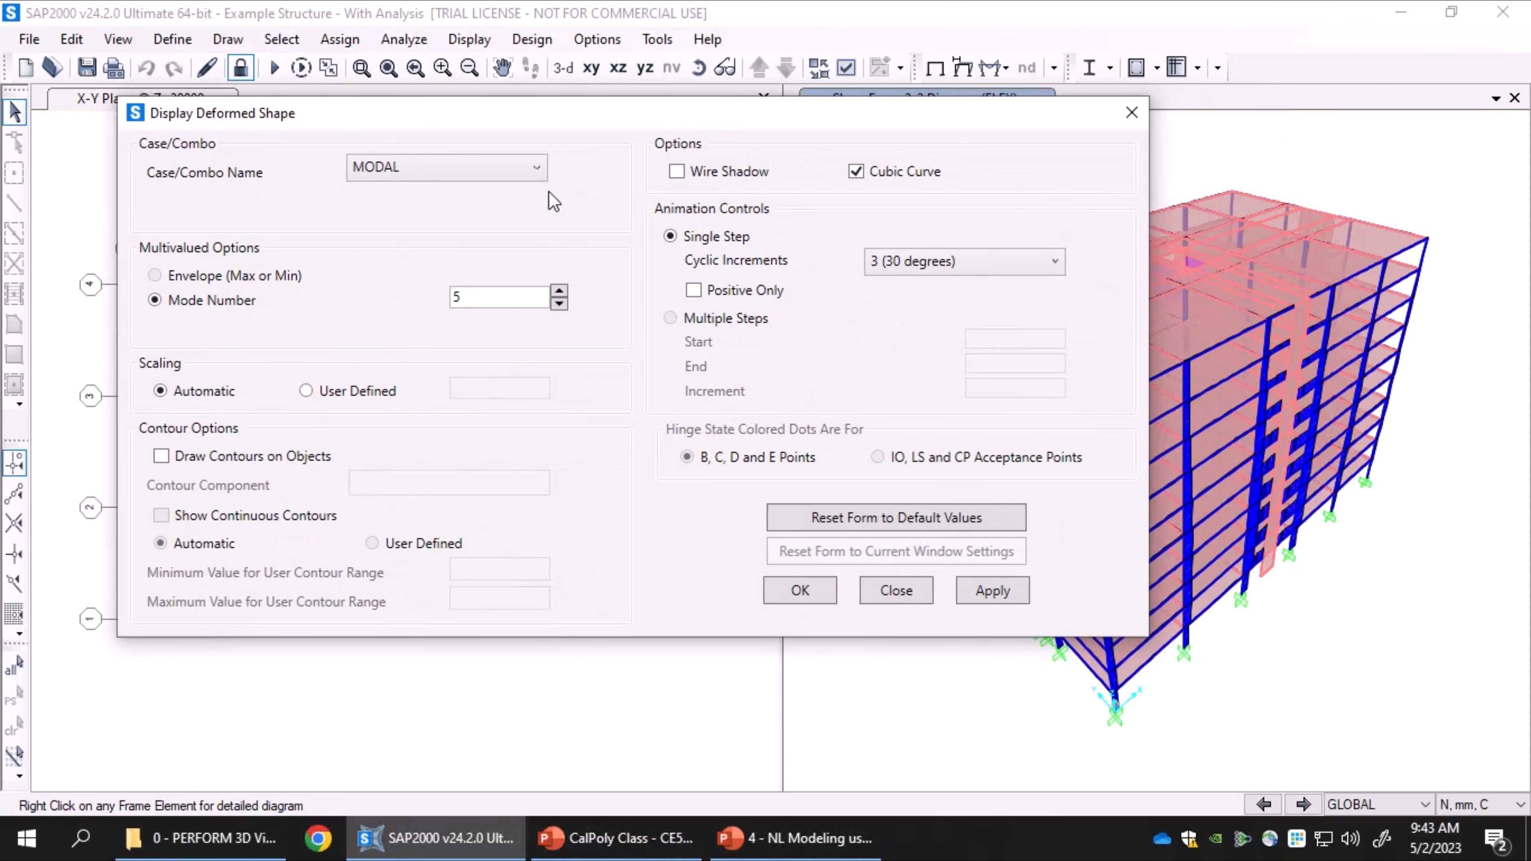
pyautogui.click(399, 164)
pyautogui.click(392, 250)
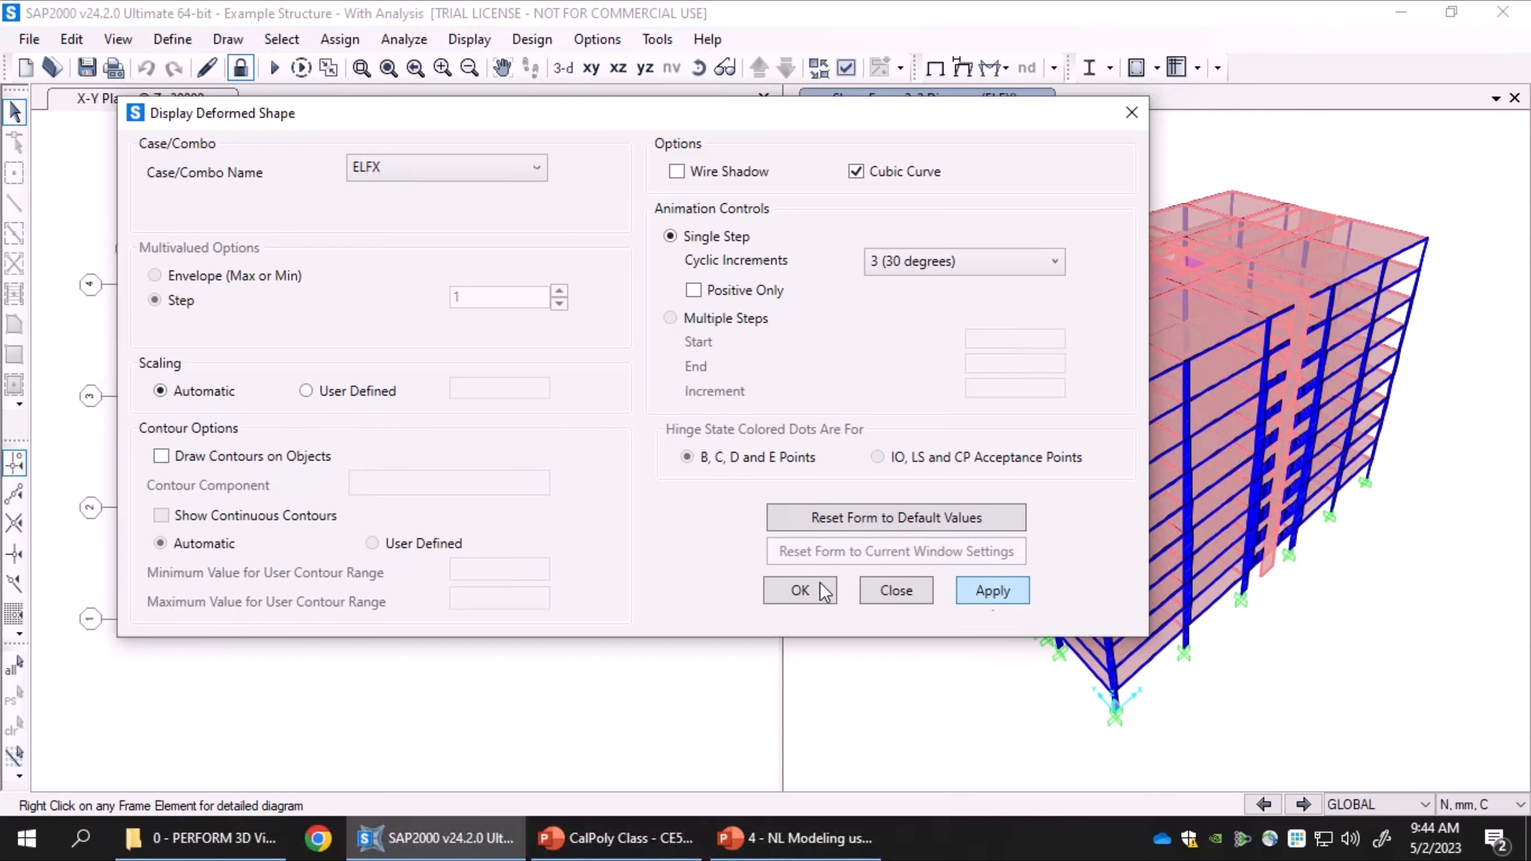
pyautogui.click(972, 590)
pyautogui.moveTo(693, 113); pyautogui.dragTo(425, 140)
pyautogui.click(1162, 803)
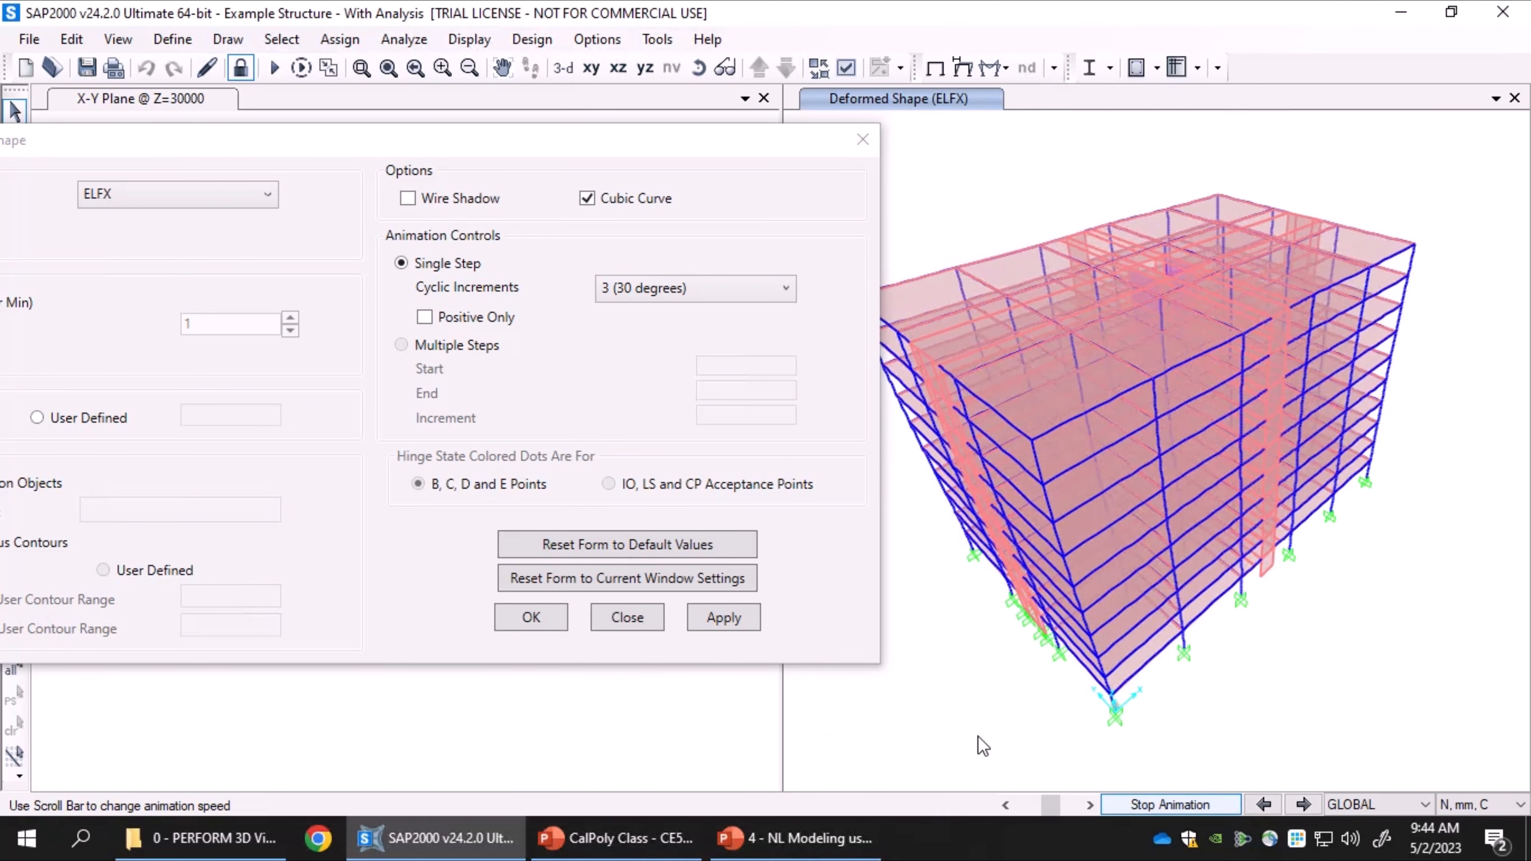
pyautogui.click(1163, 808)
# Step: Display the deformed shape for load case ELFY, run and stop its animation, and close the deformed shape settings
pyautogui.click(268, 194)
pyautogui.click(144, 284)
pyautogui.click(734, 620)
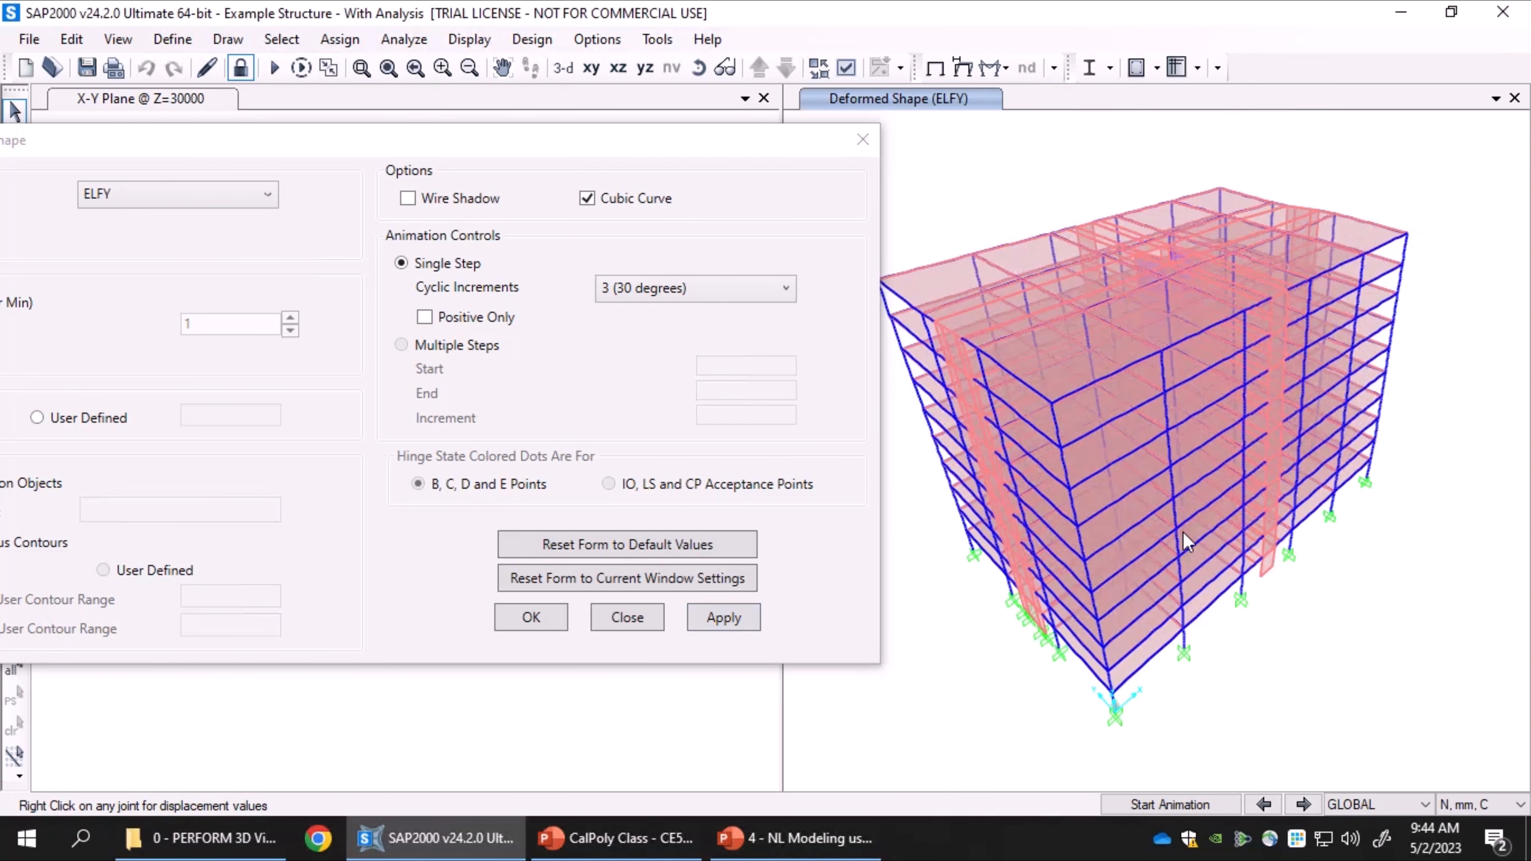
pyautogui.click(1181, 808)
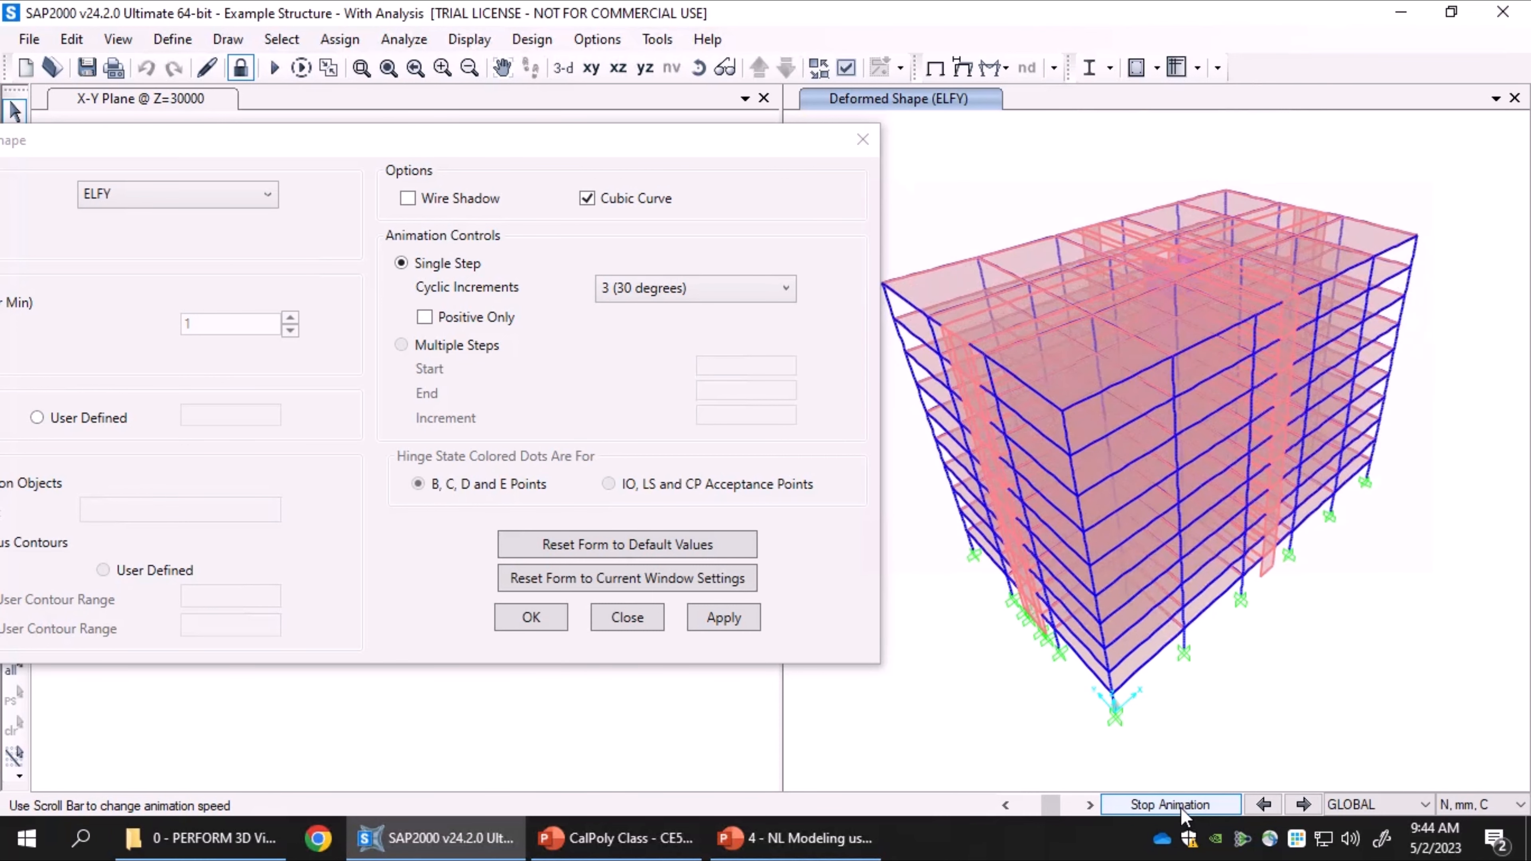
pyautogui.click(1181, 807)
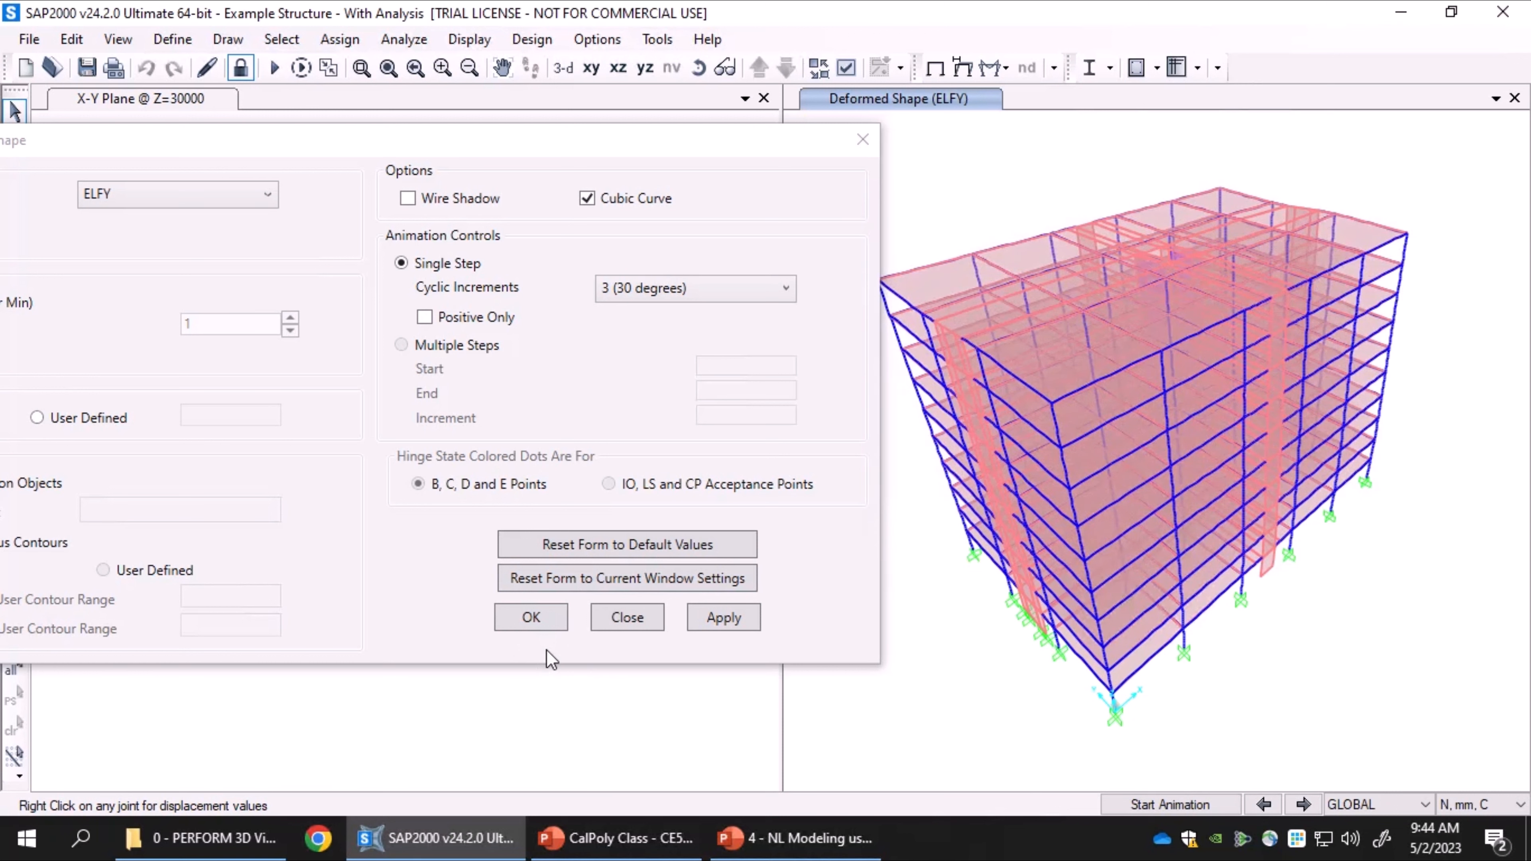
pyautogui.click(871, 139)
# Step: Examine the multi-stepped load cases and the horizontal function choices in the plot function definition, then close it
pyautogui.click(470, 40)
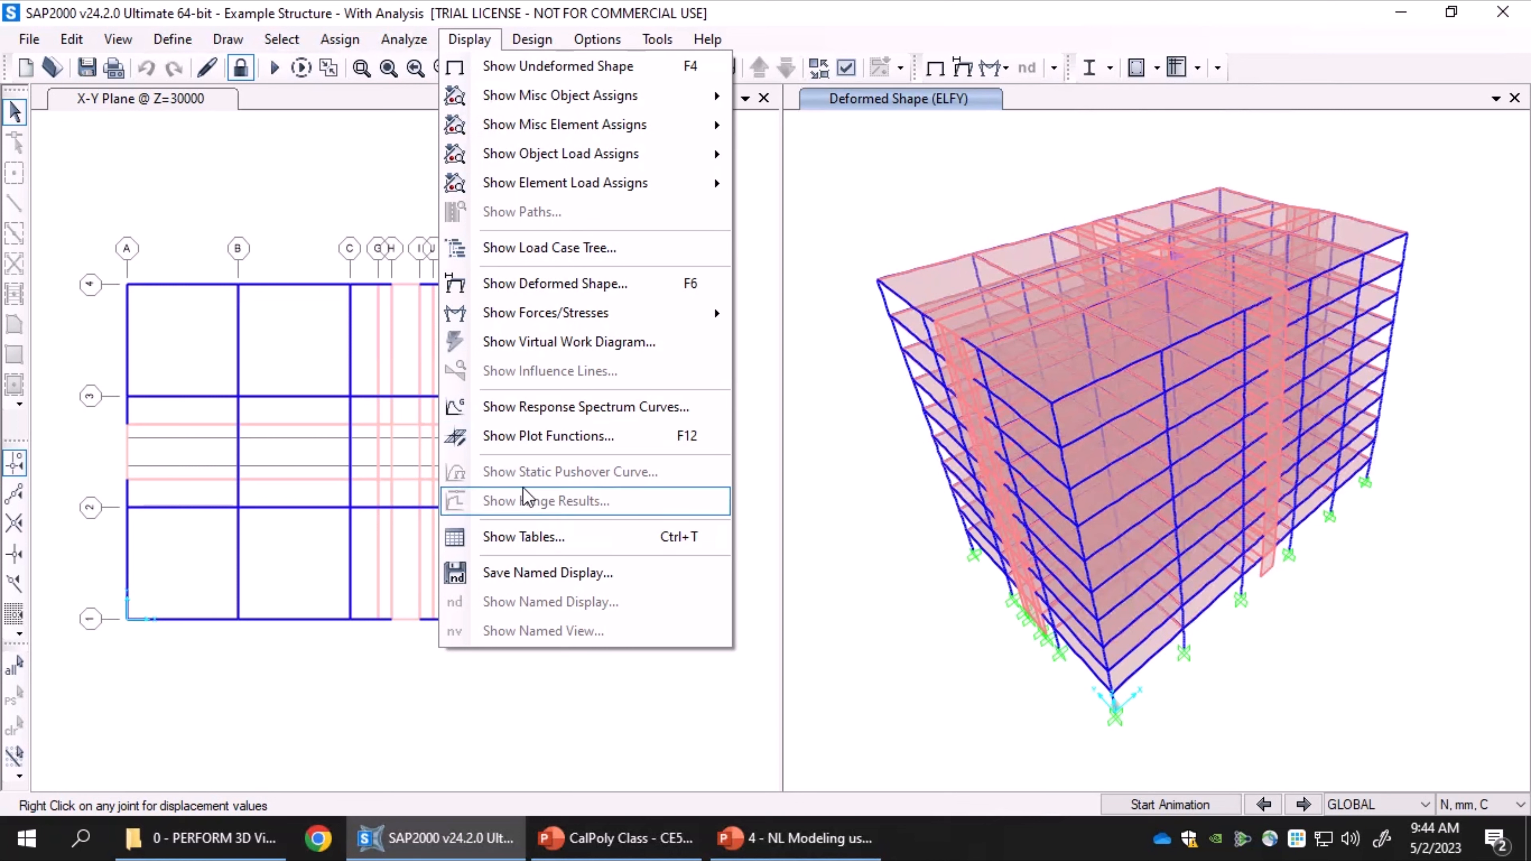
pyautogui.click(588, 443)
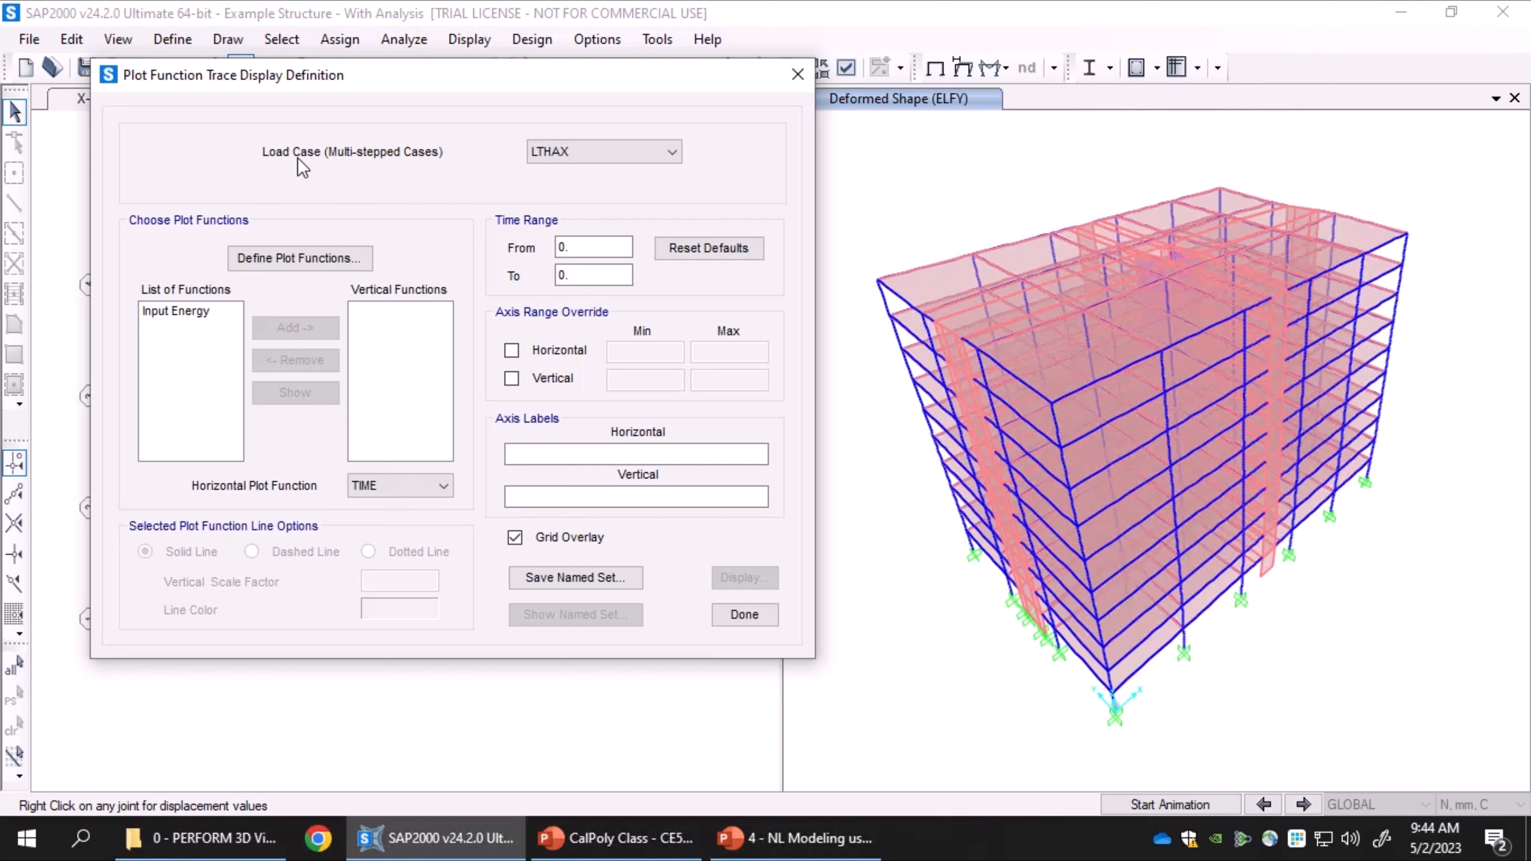
pyautogui.click(593, 153)
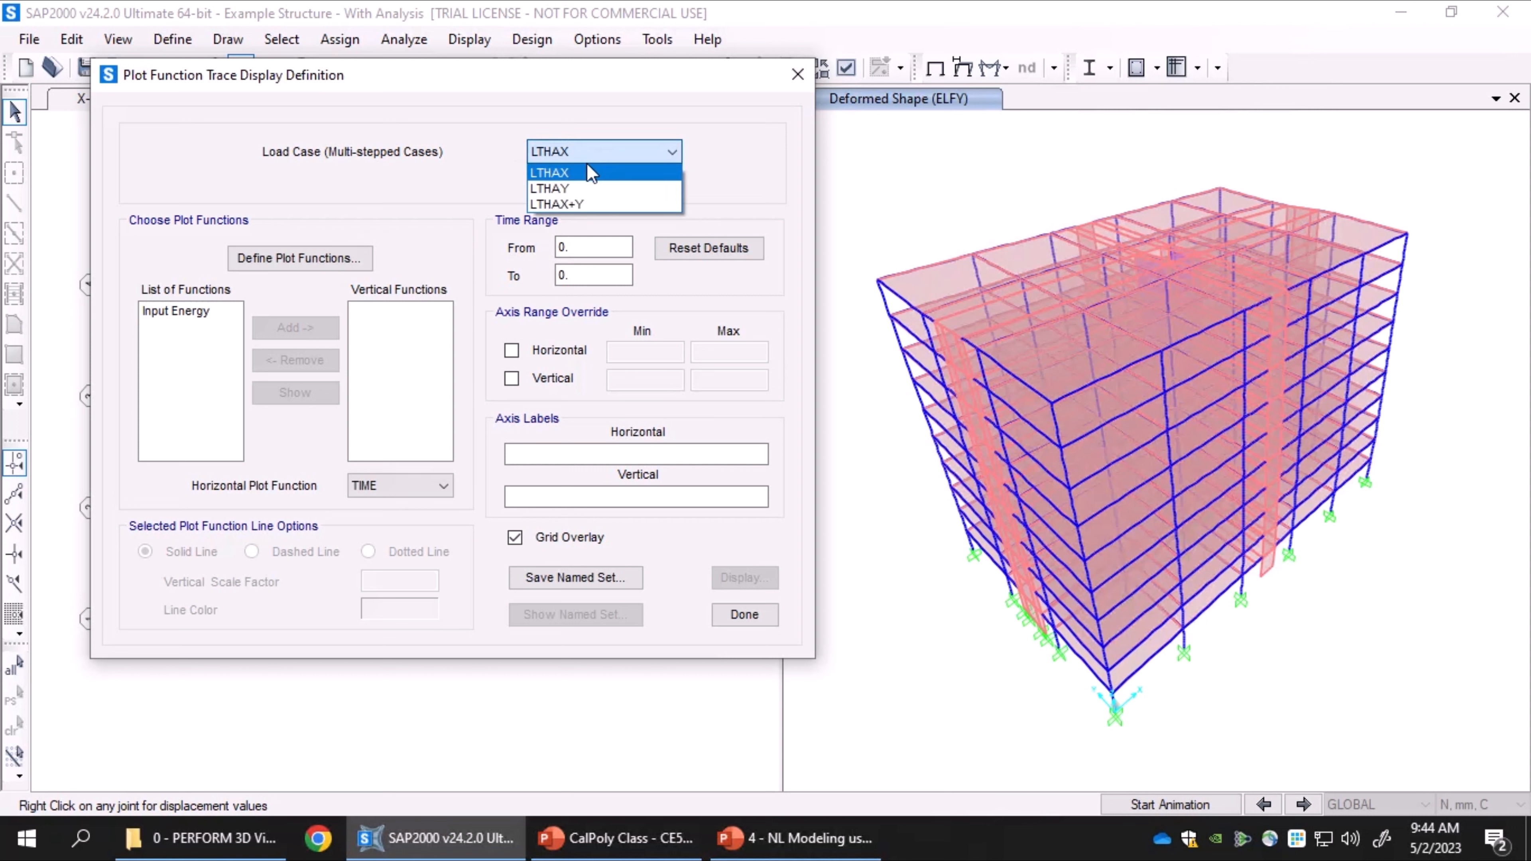
pyautogui.click(449, 141)
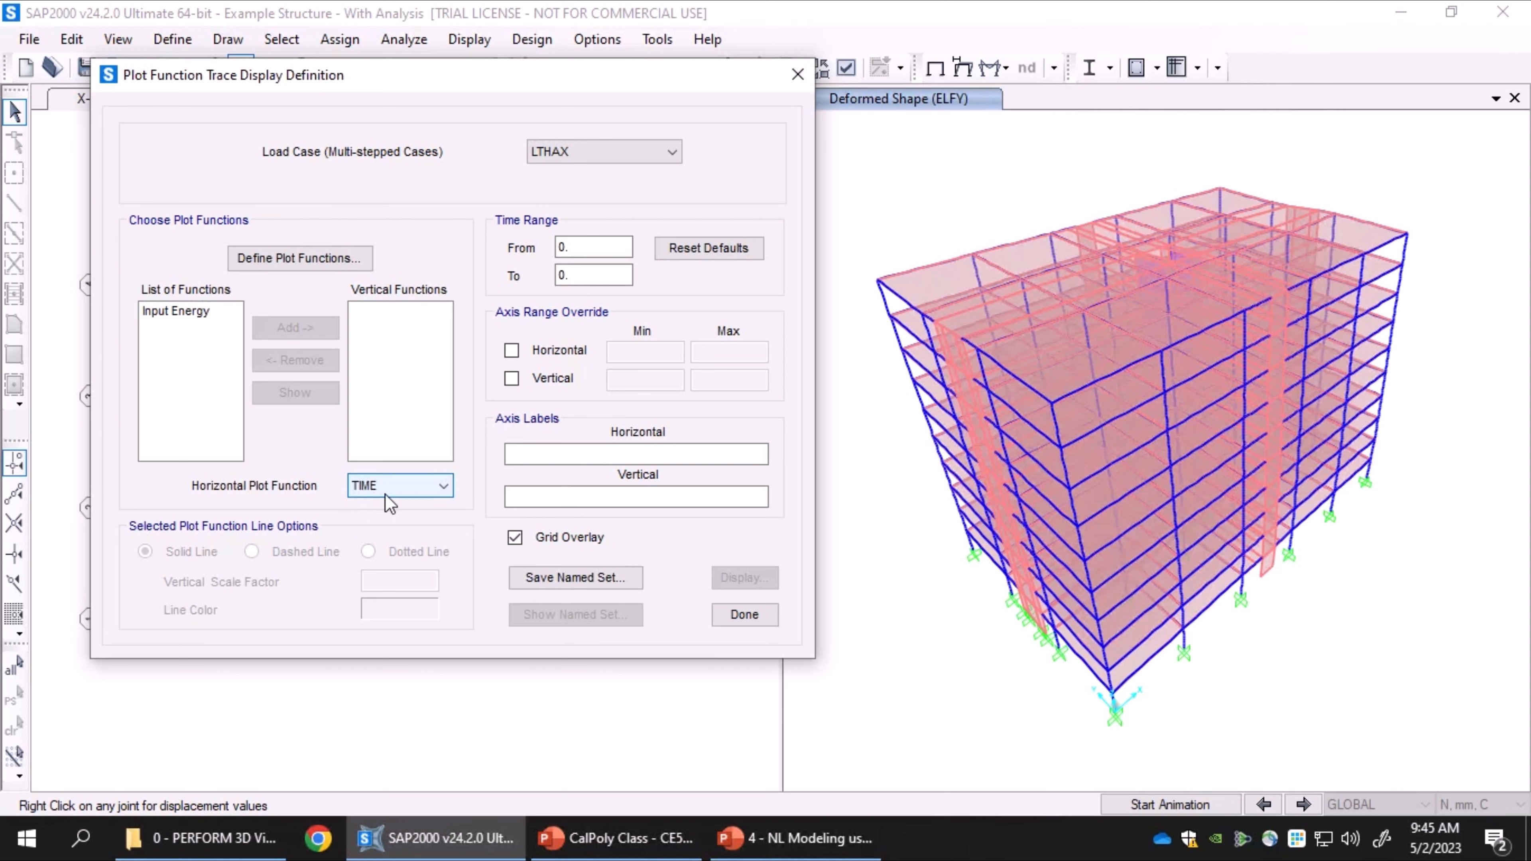
pyautogui.click(388, 487)
pyautogui.click(389, 505)
pyautogui.click(743, 615)
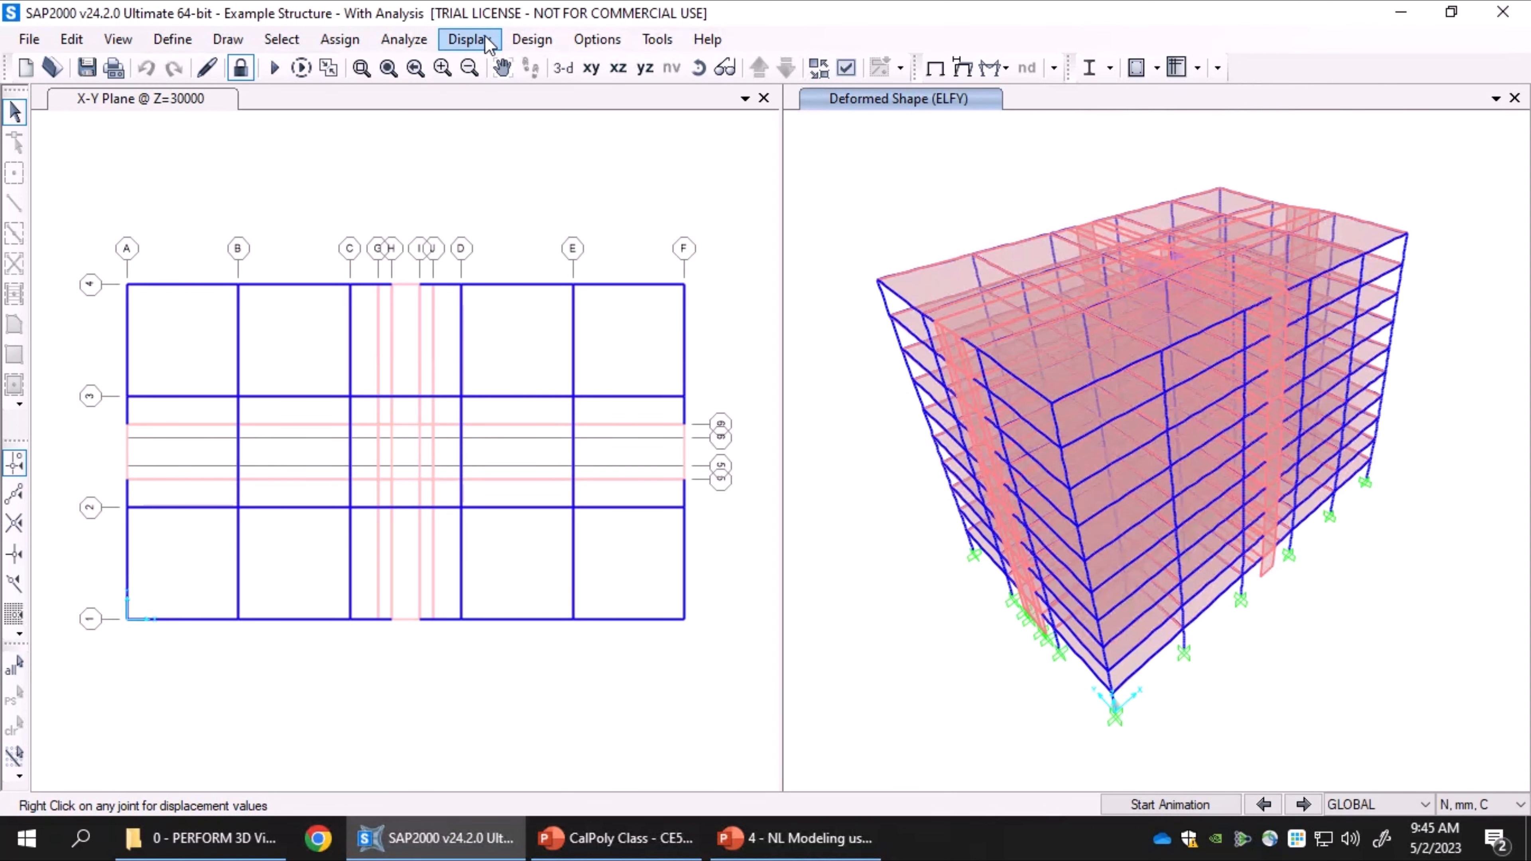
# Step: In the display tables selection, choose the Base Reactions table under Structure Output and deselect Modal Information
pyautogui.click(470, 40)
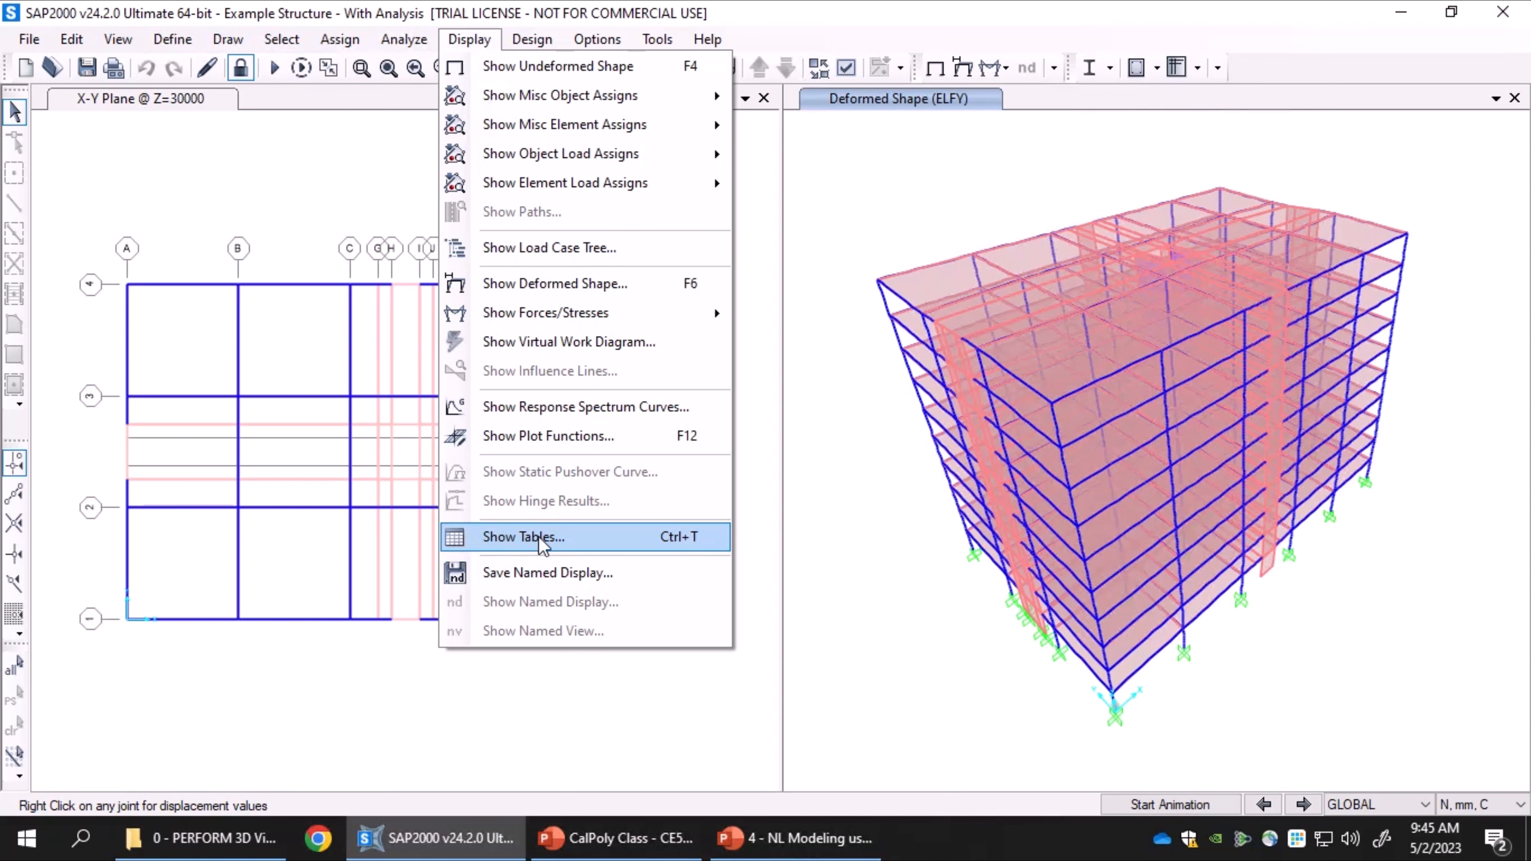
pyautogui.click(571, 538)
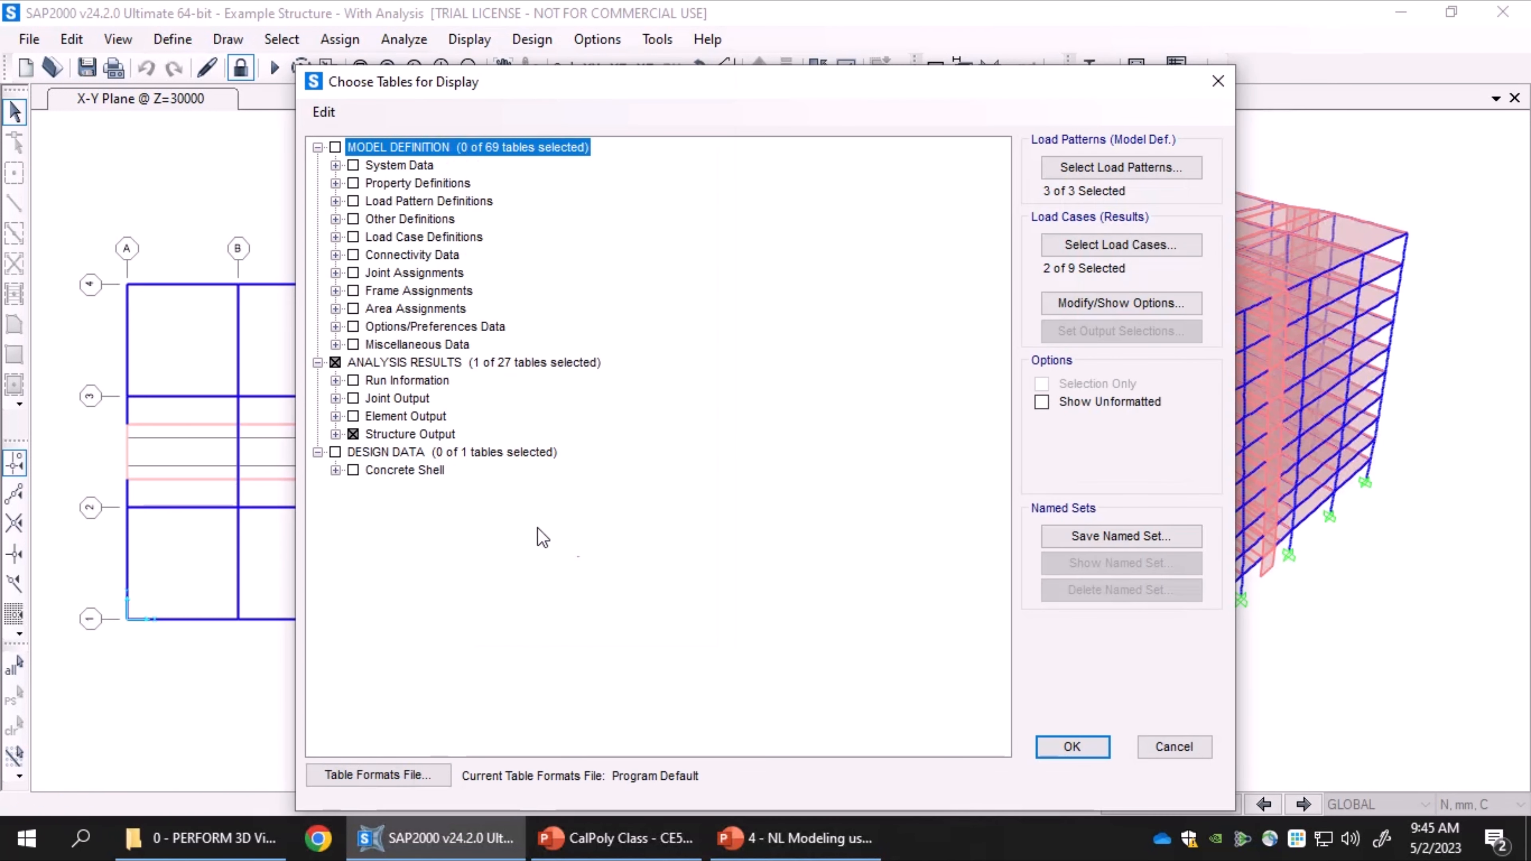
pyautogui.click(335, 434)
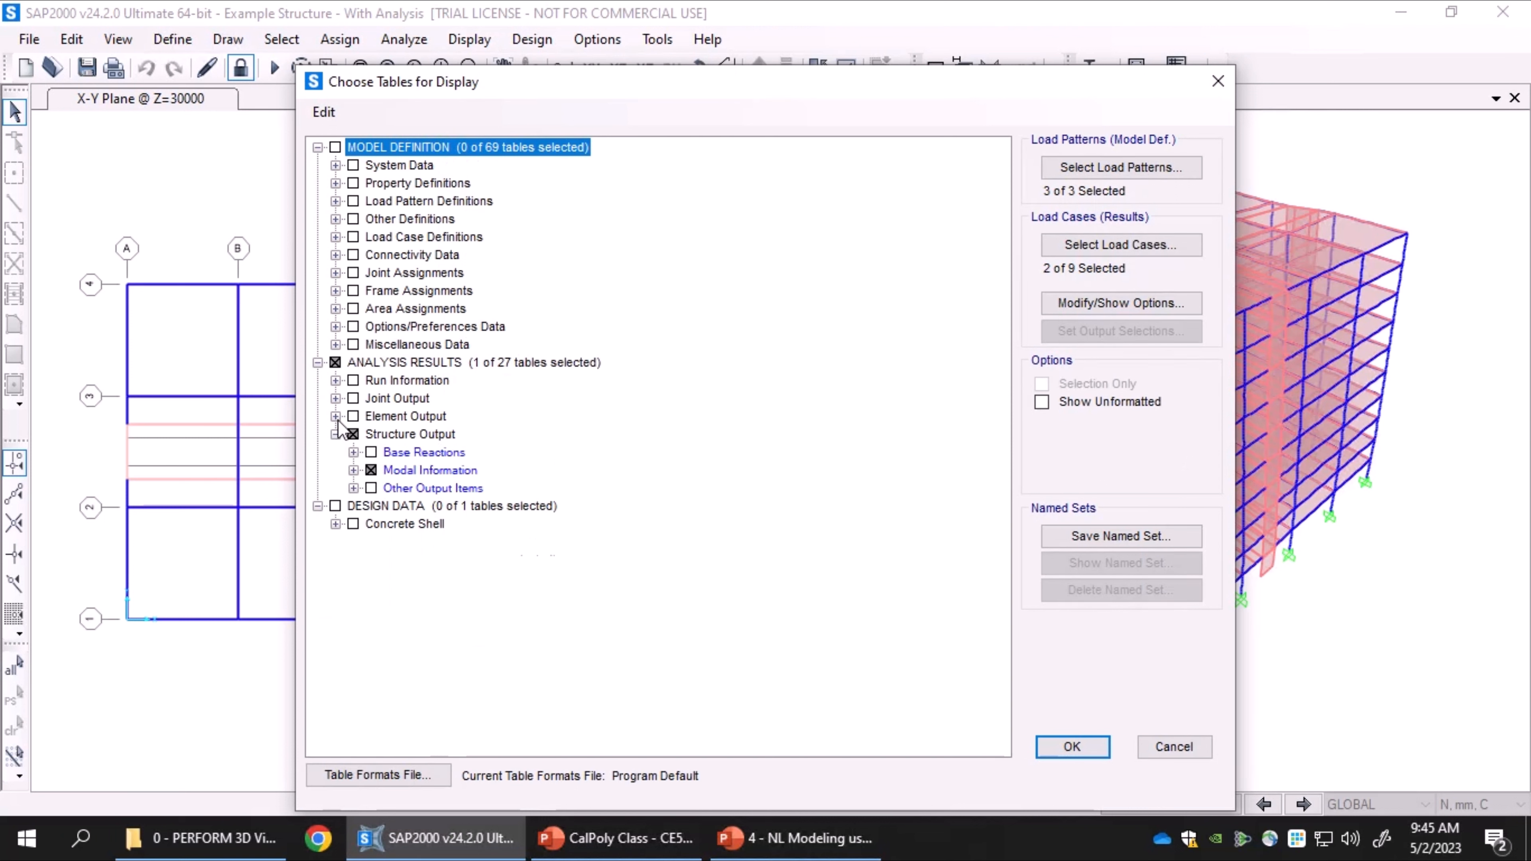
pyautogui.click(335, 416)
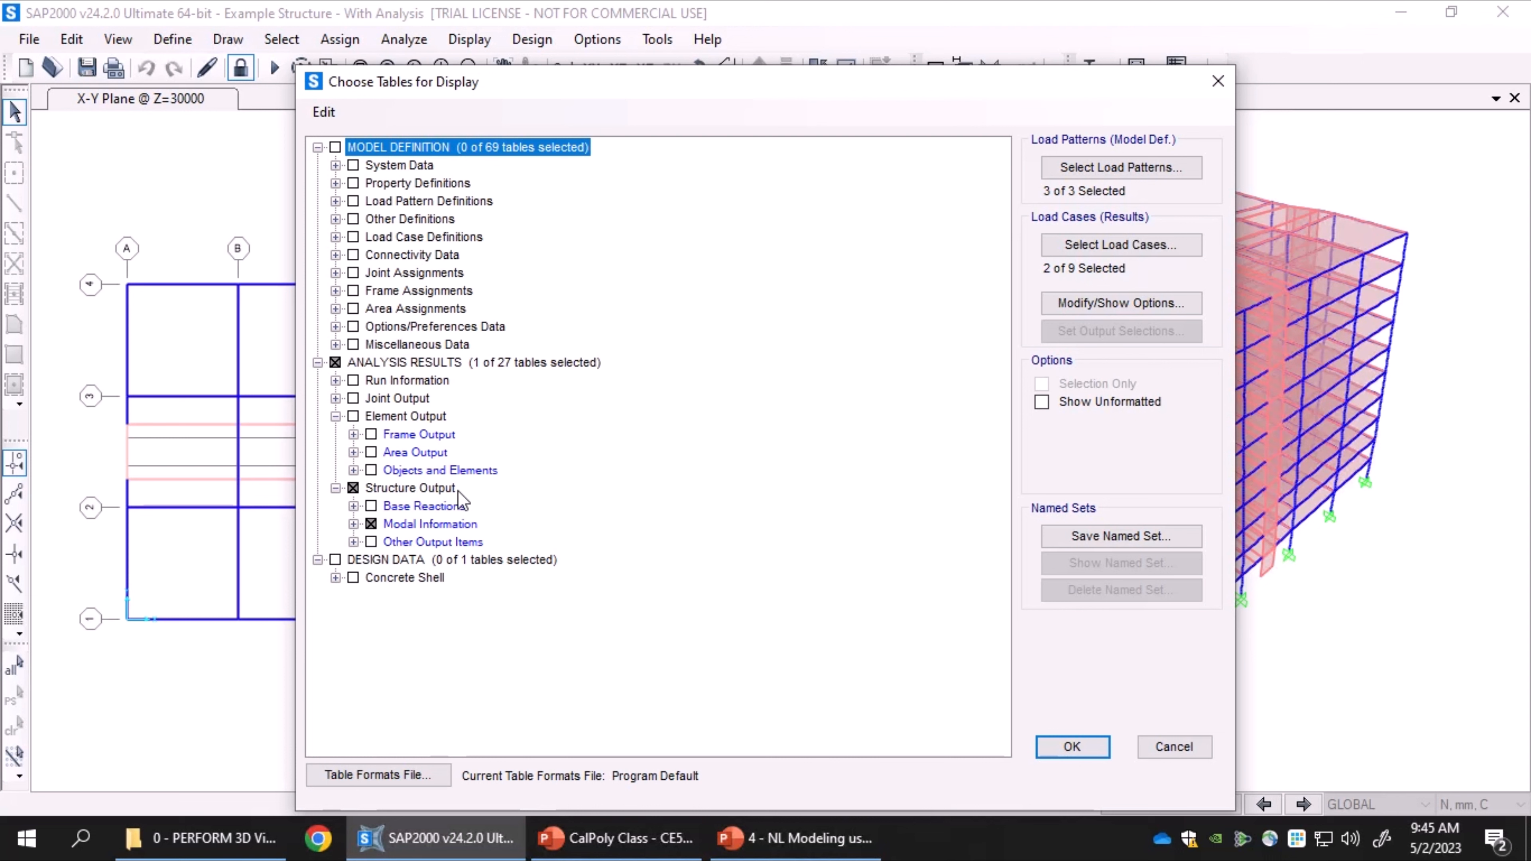
pyautogui.click(353, 505)
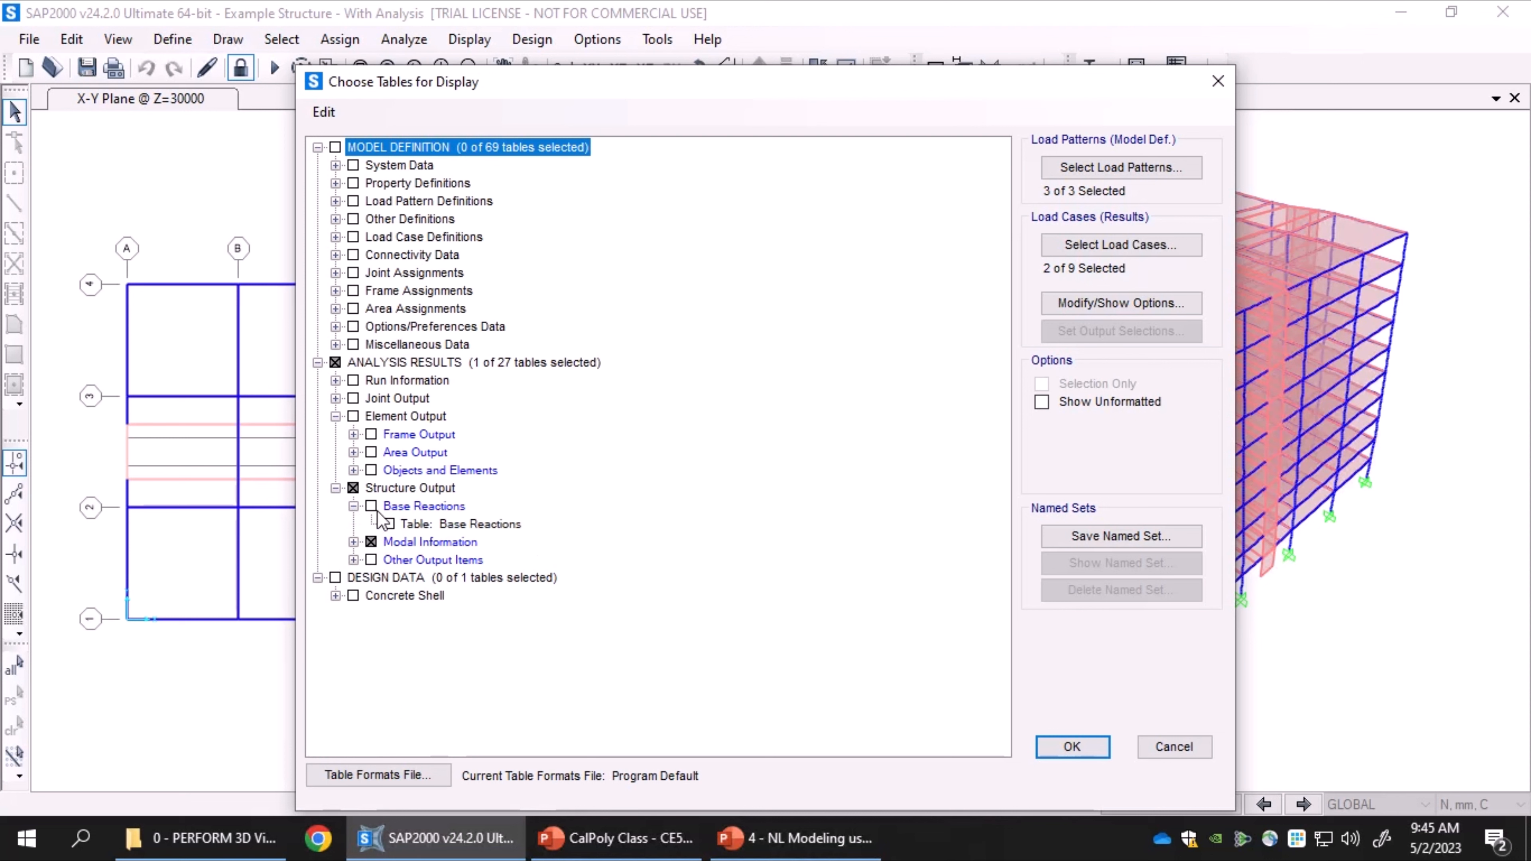
pyautogui.click(372, 506)
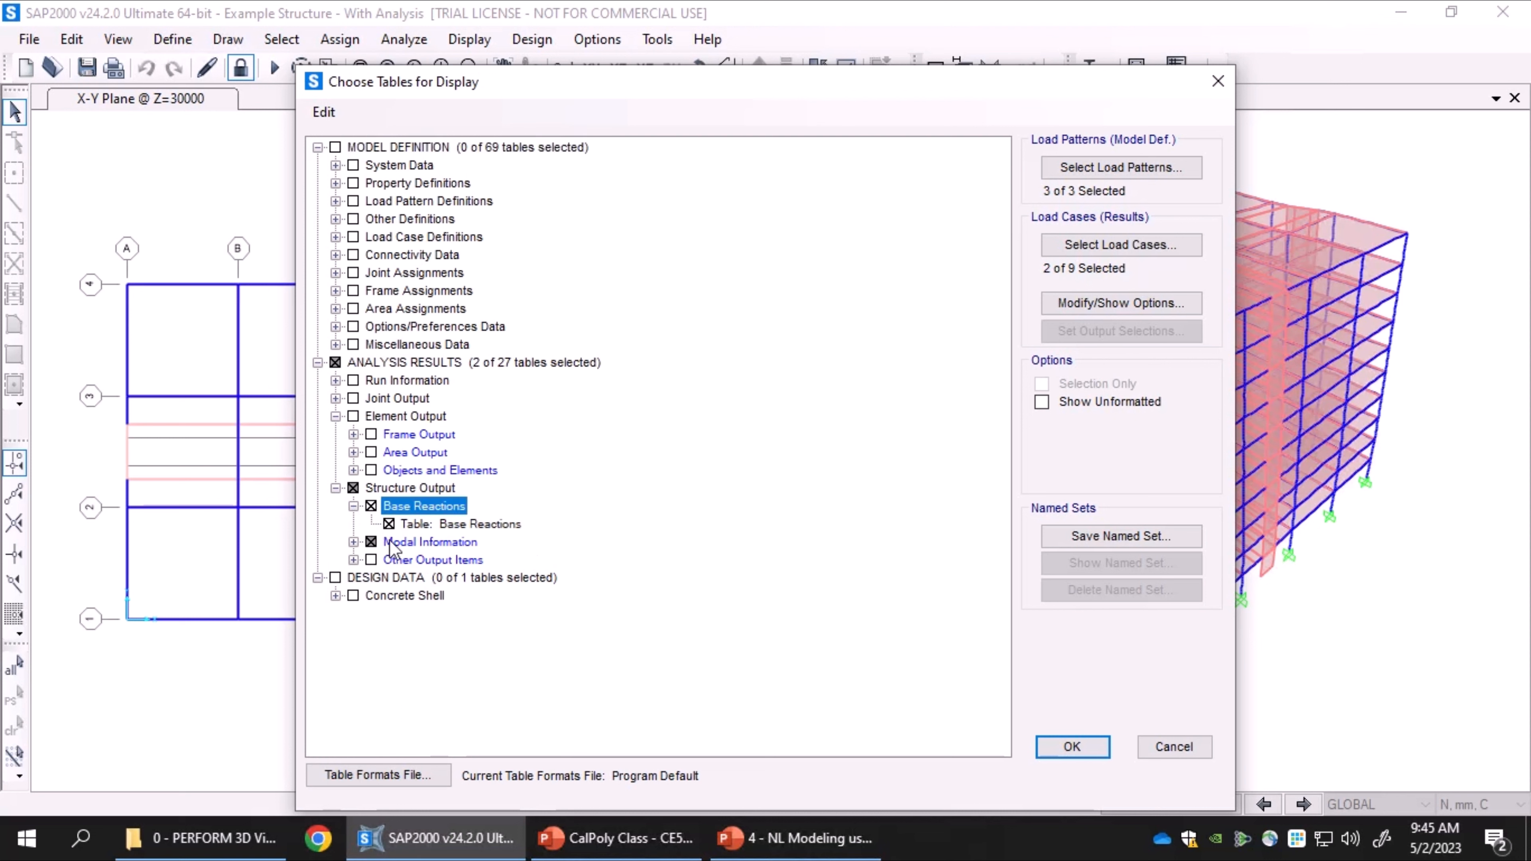
pyautogui.click(371, 543)
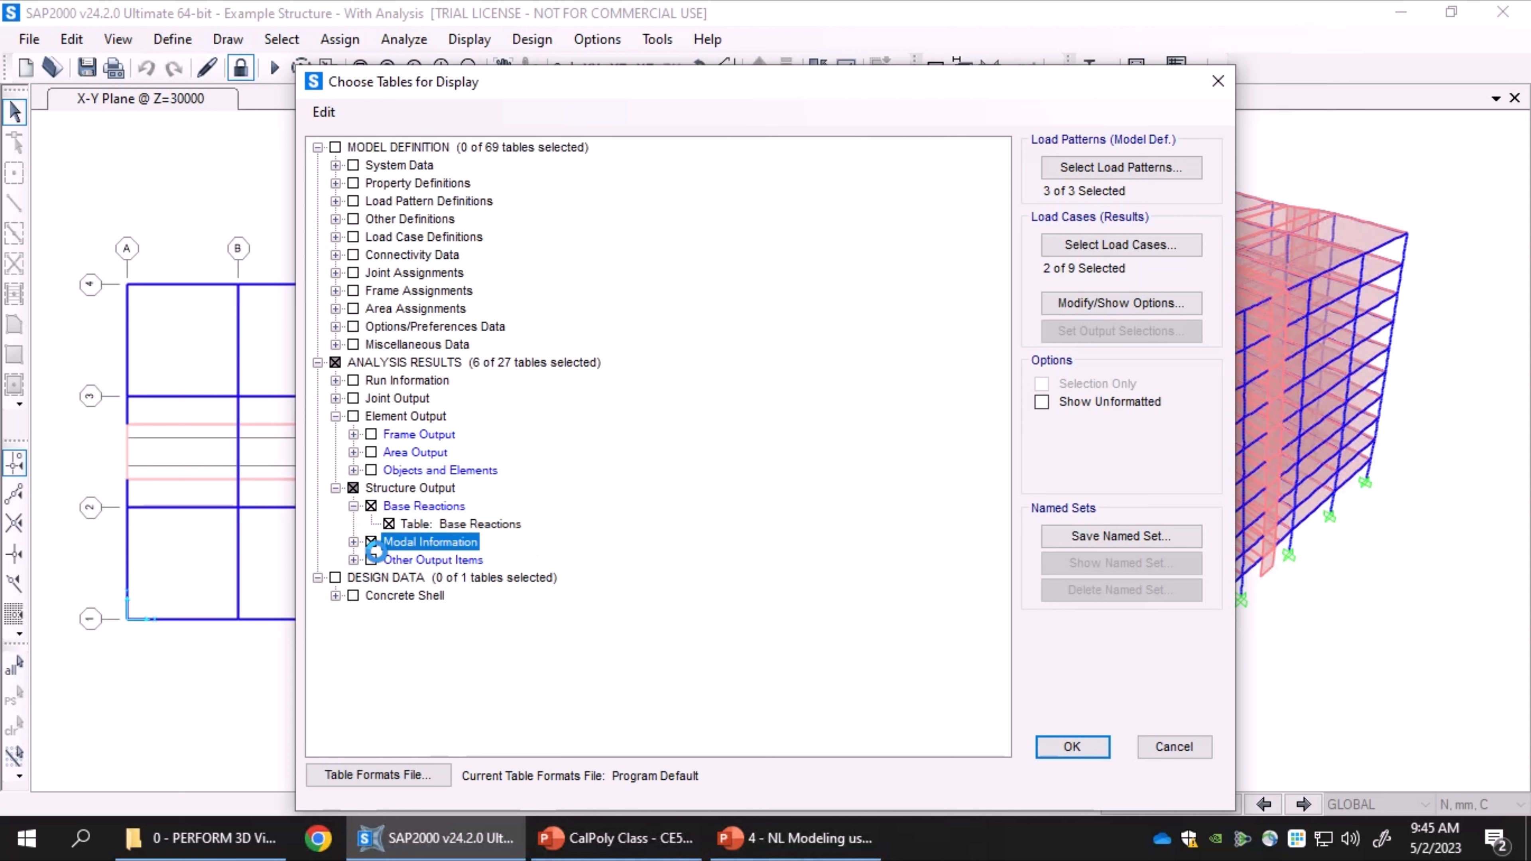
pyautogui.click(371, 542)
# Step: Add the Element Forces - Frames table from the frame output and display the chosen tables
pyautogui.click(354, 435)
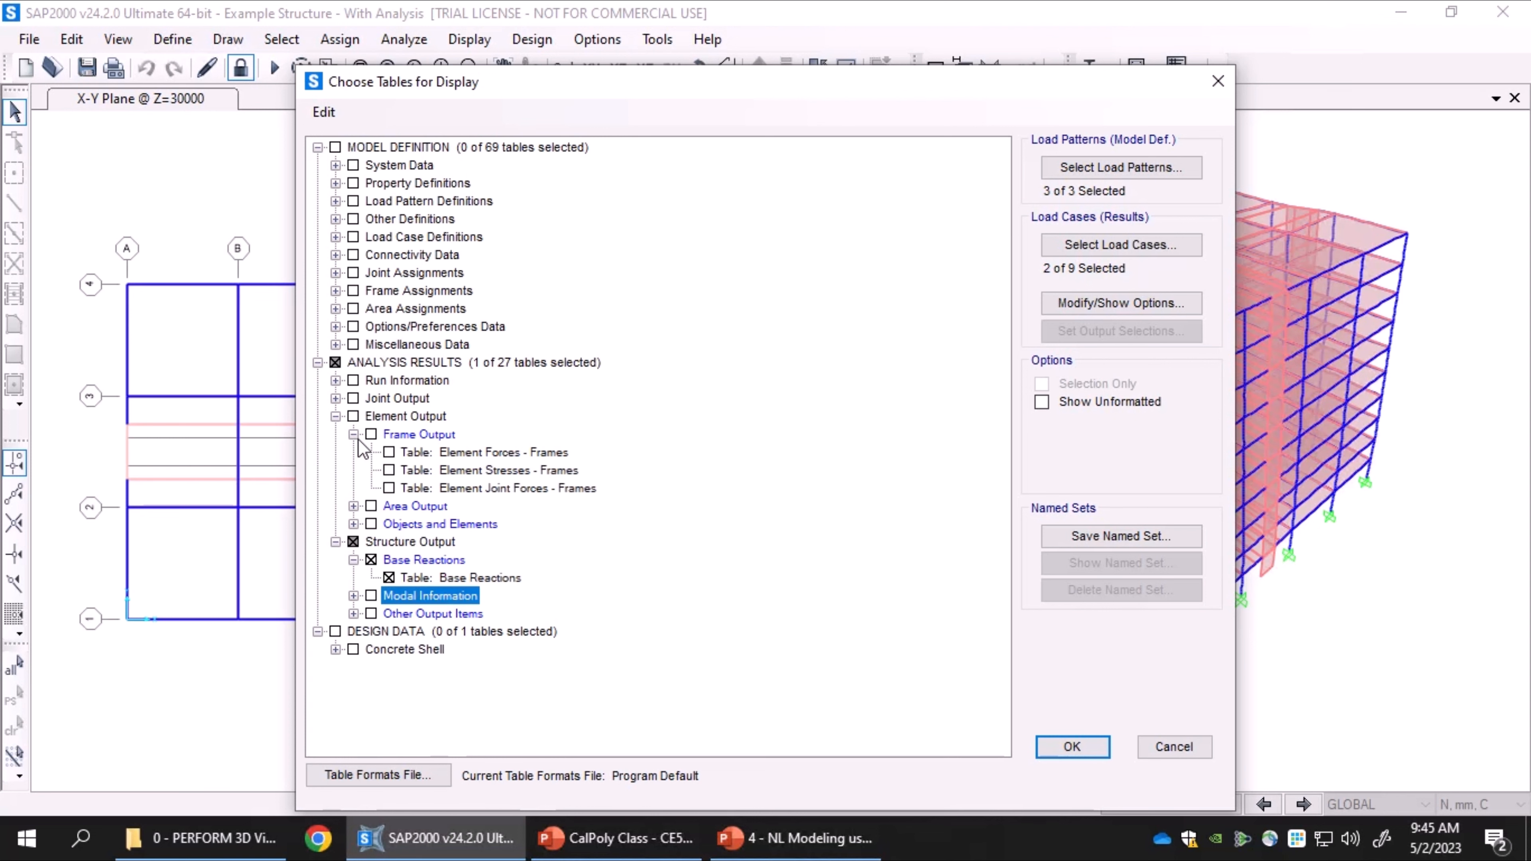
pyautogui.click(389, 452)
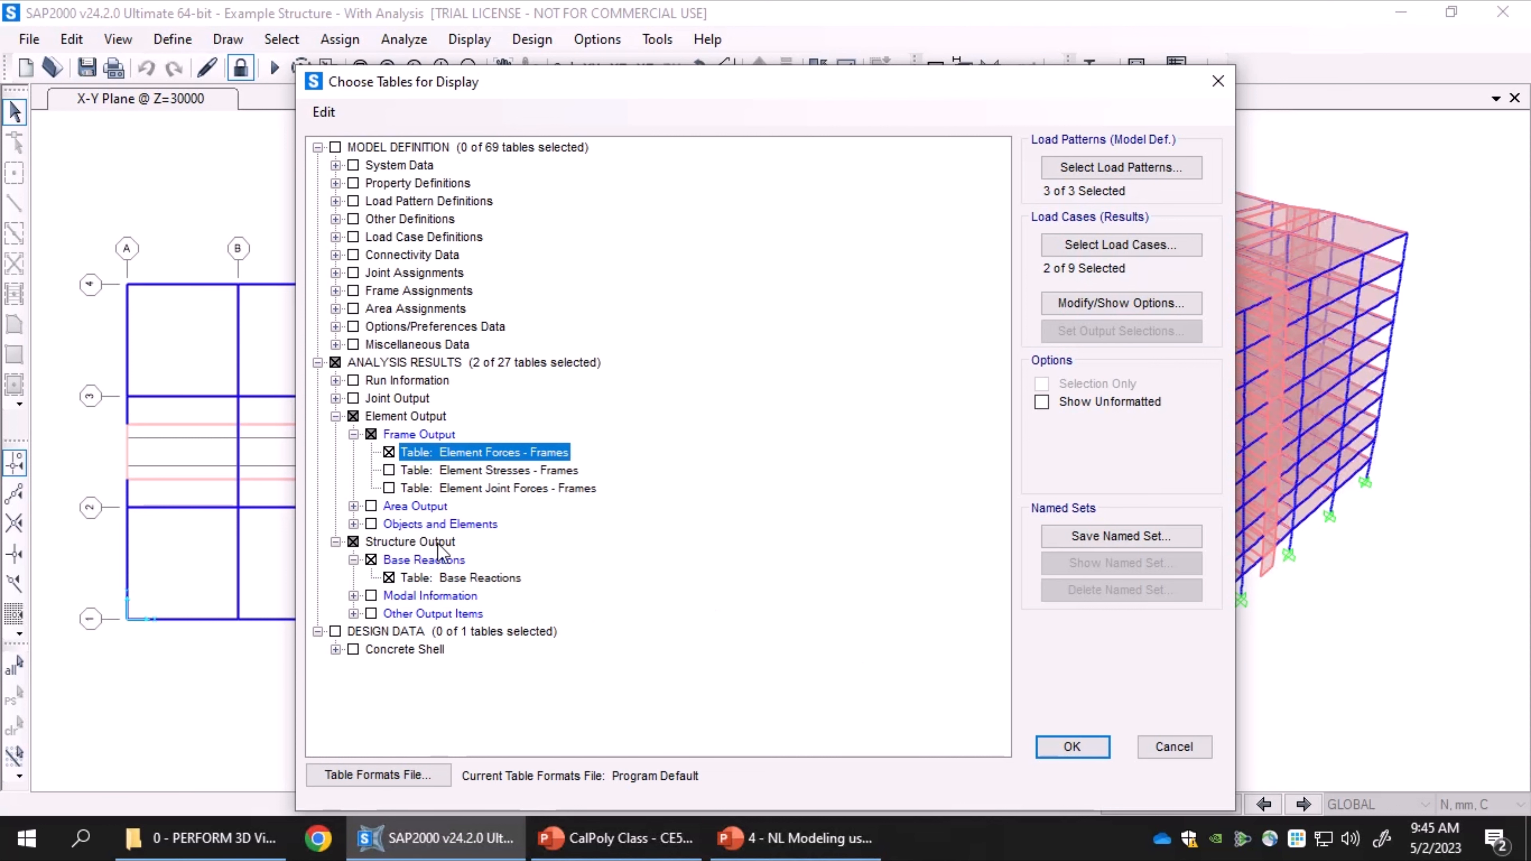
pyautogui.click(1063, 748)
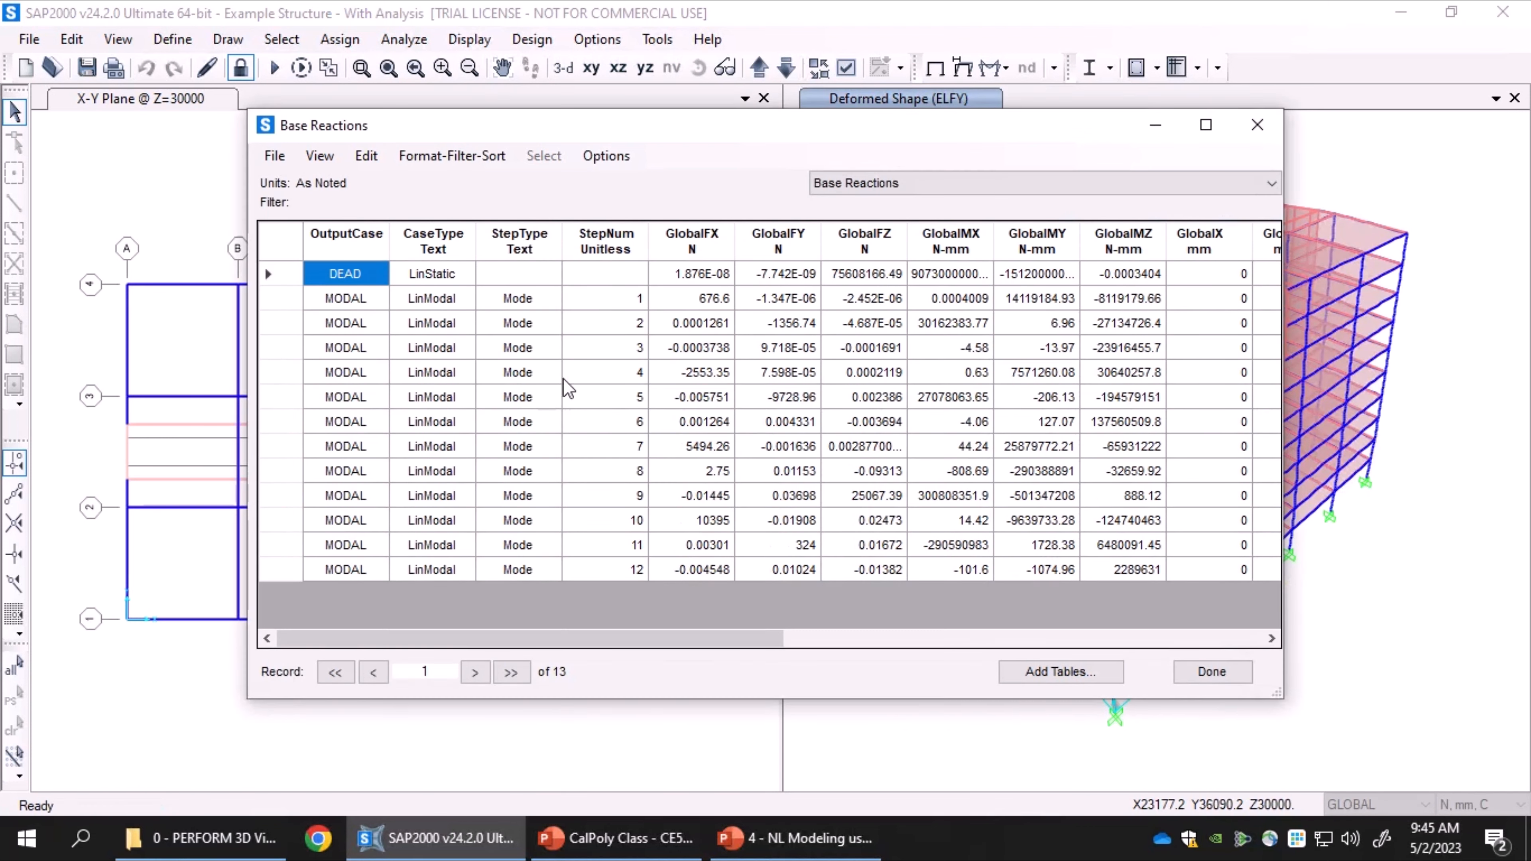
# Step: Examine the base reactions table and the list of available tables, then close the table window
pyautogui.click(872, 185)
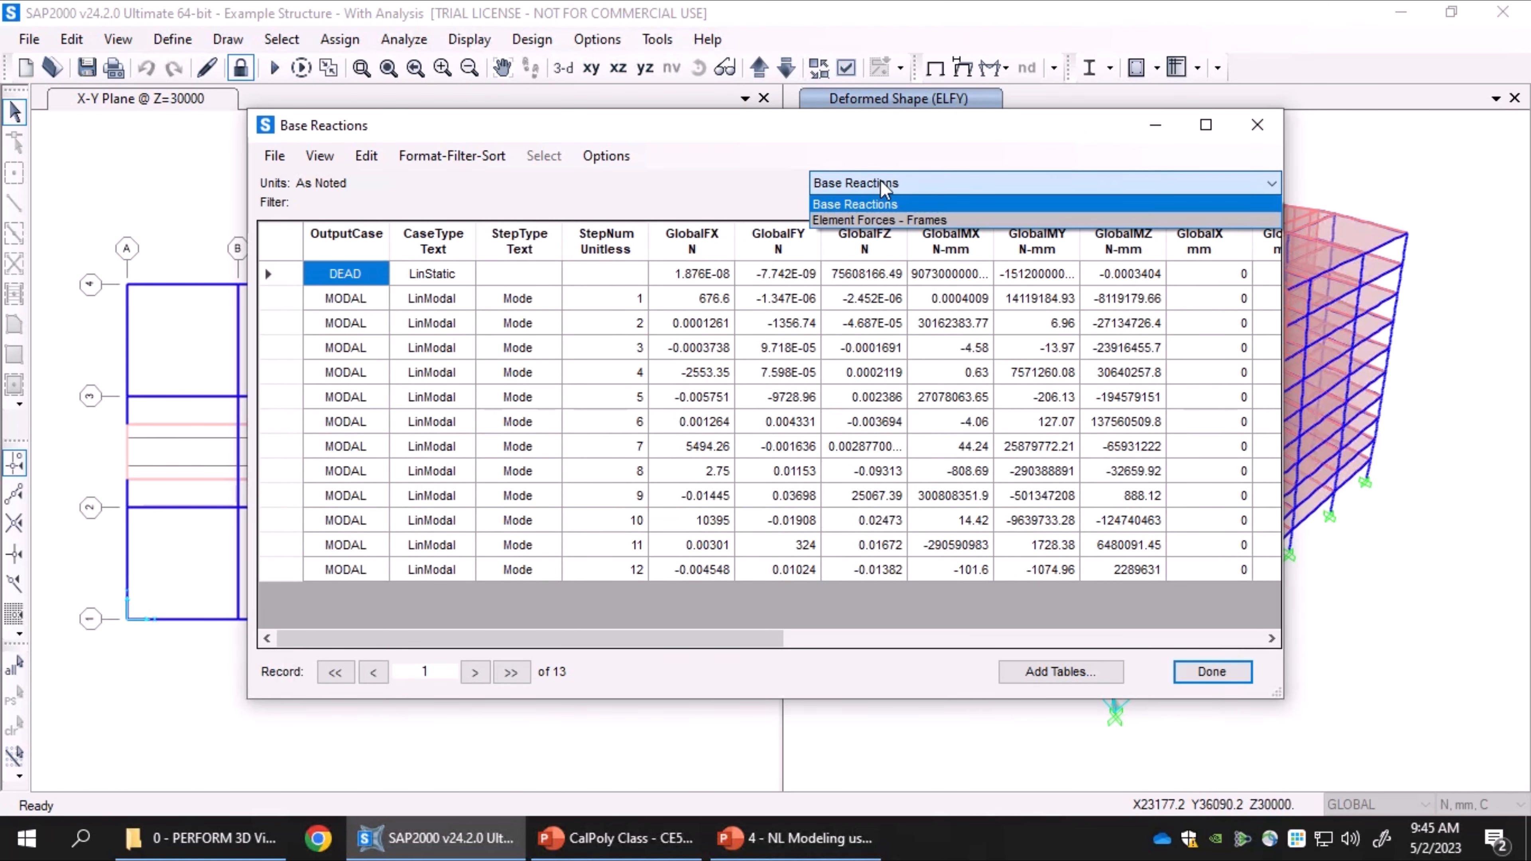
pyautogui.click(868, 187)
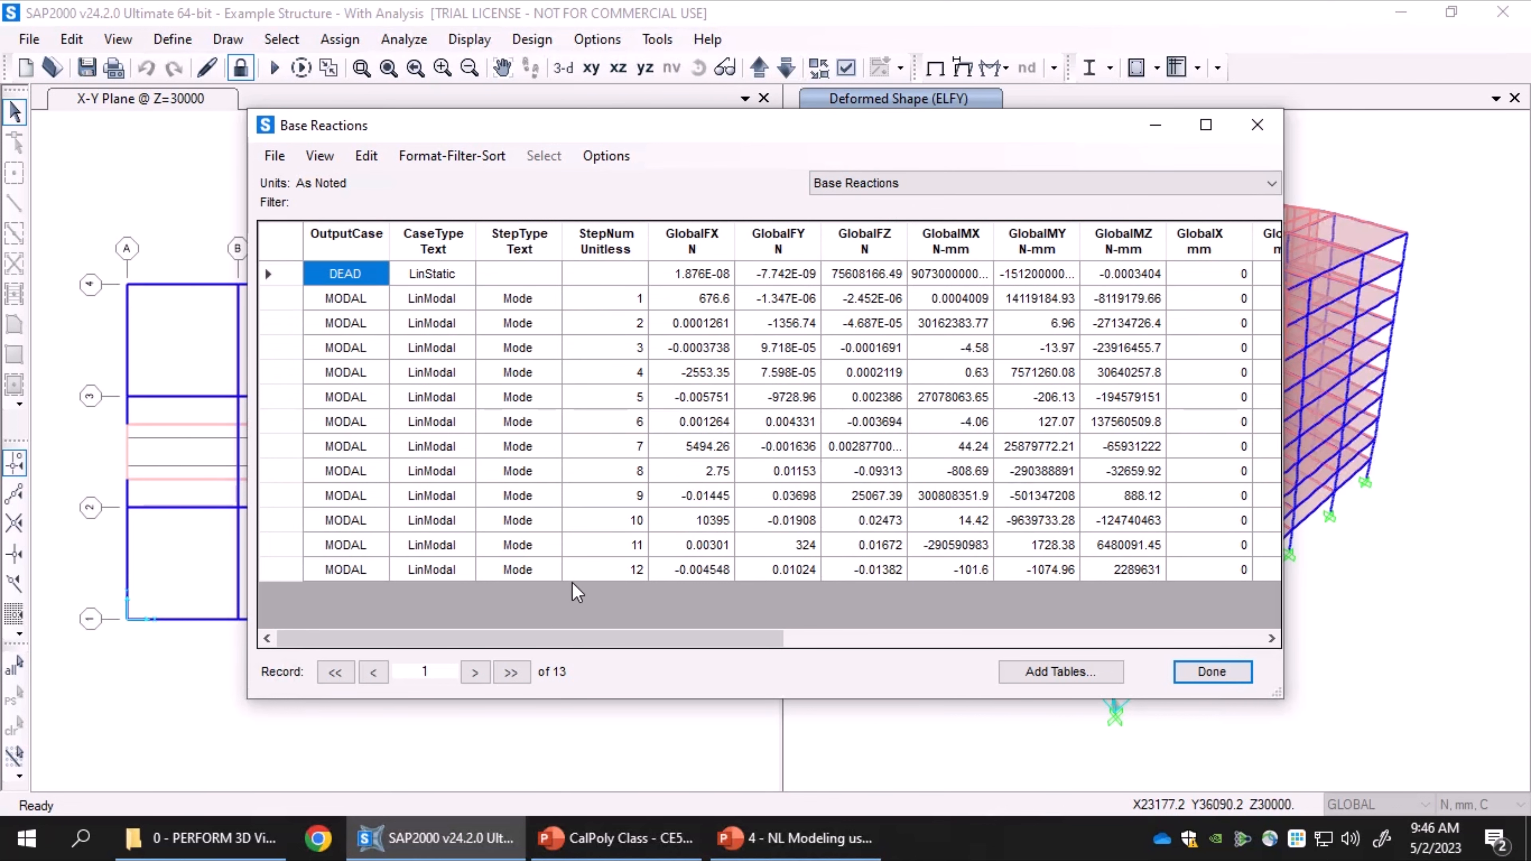
pyautogui.moveTo(530, 136); pyautogui.dragTo(454, 136)
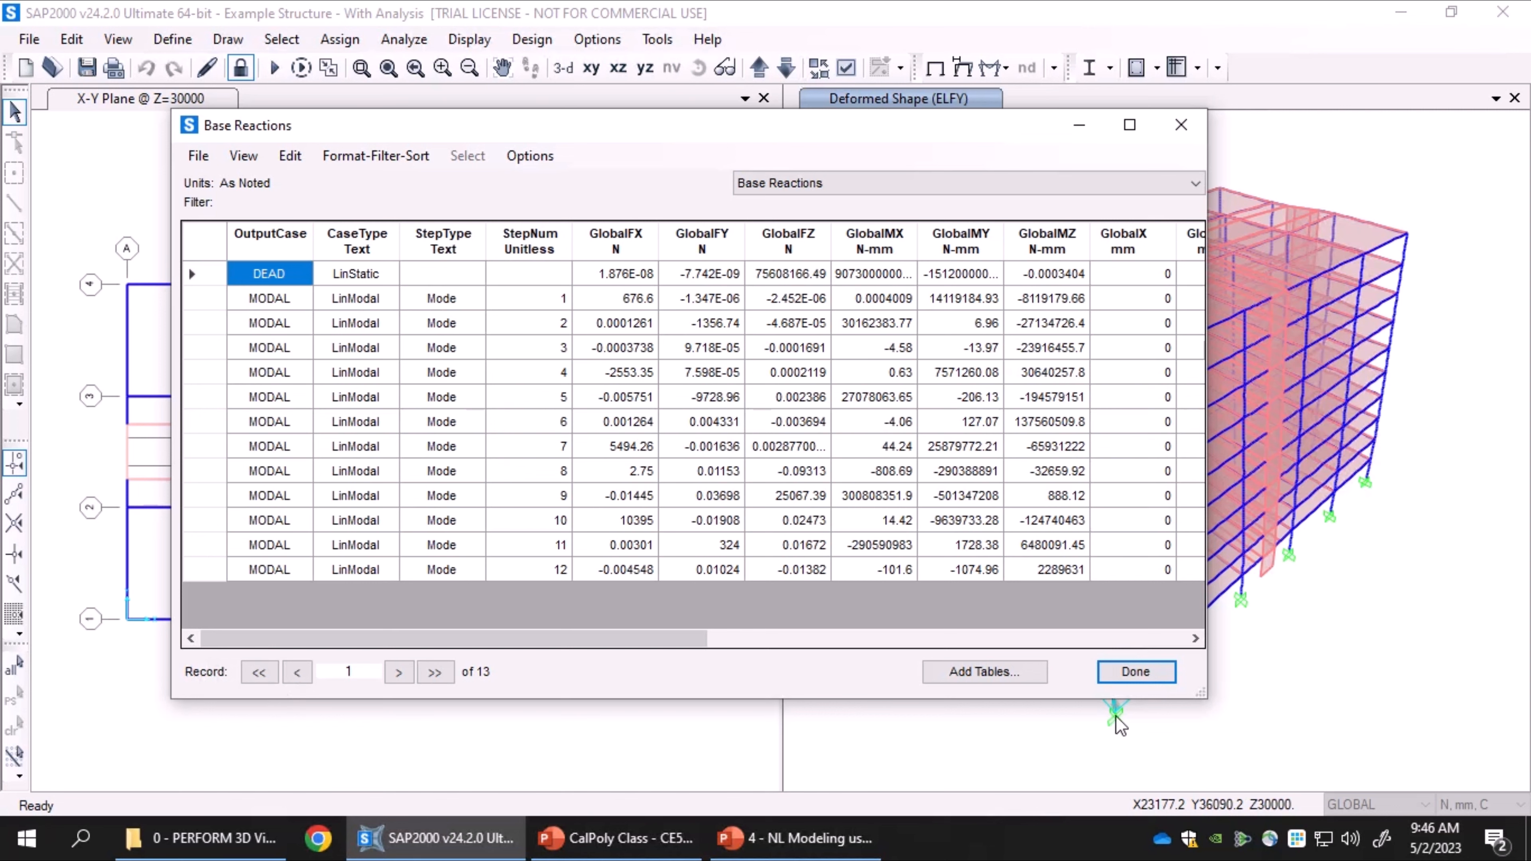
pyautogui.click(1136, 672)
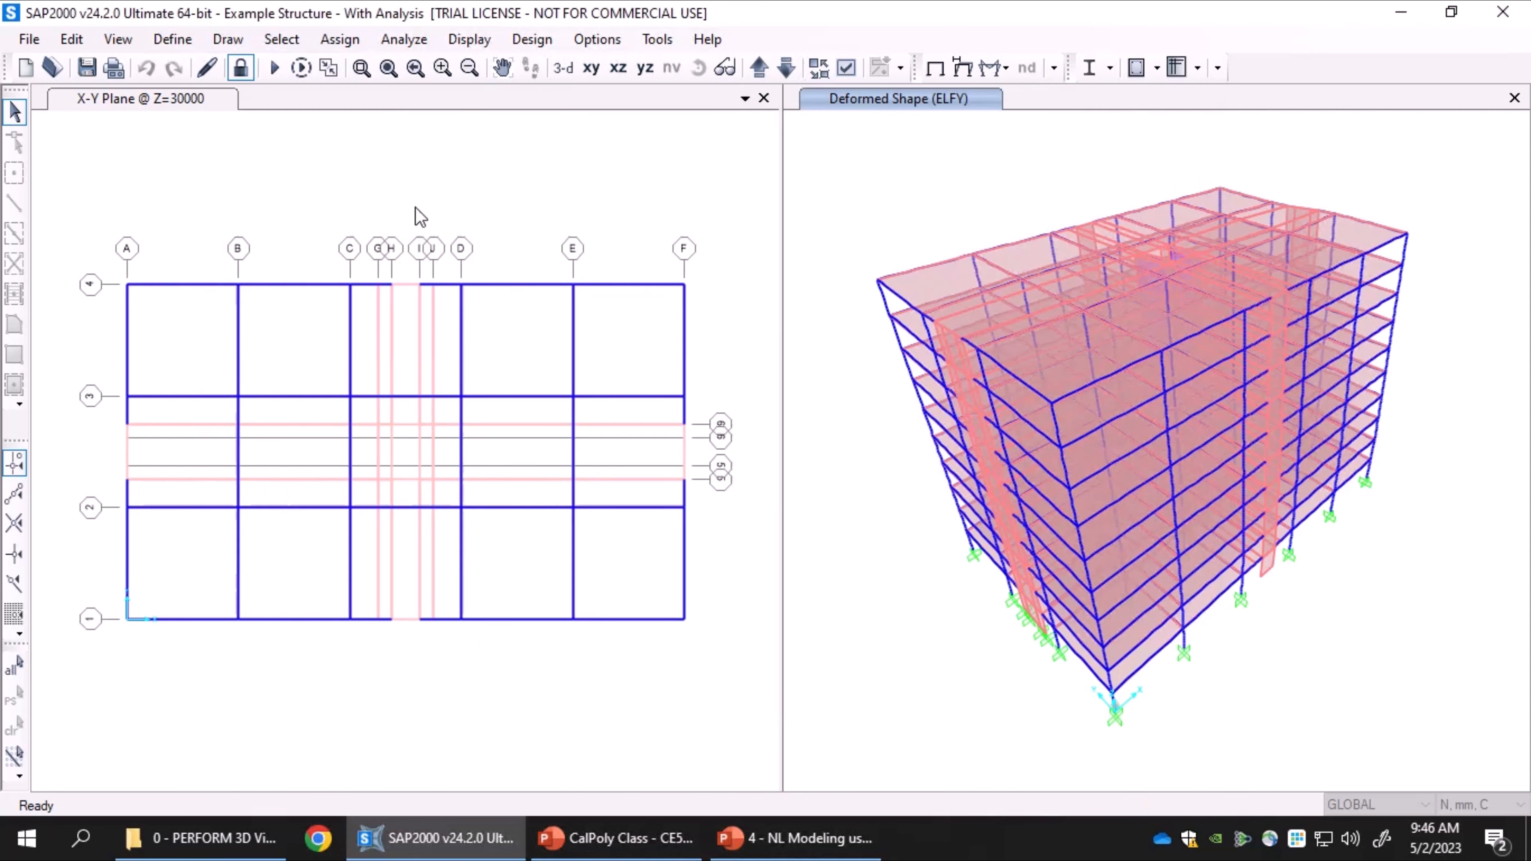
# Step: Reopen the result tables and read the description of the OutputCase field in Element Forces - Frames
pyautogui.click(469, 39)
pyautogui.click(524, 536)
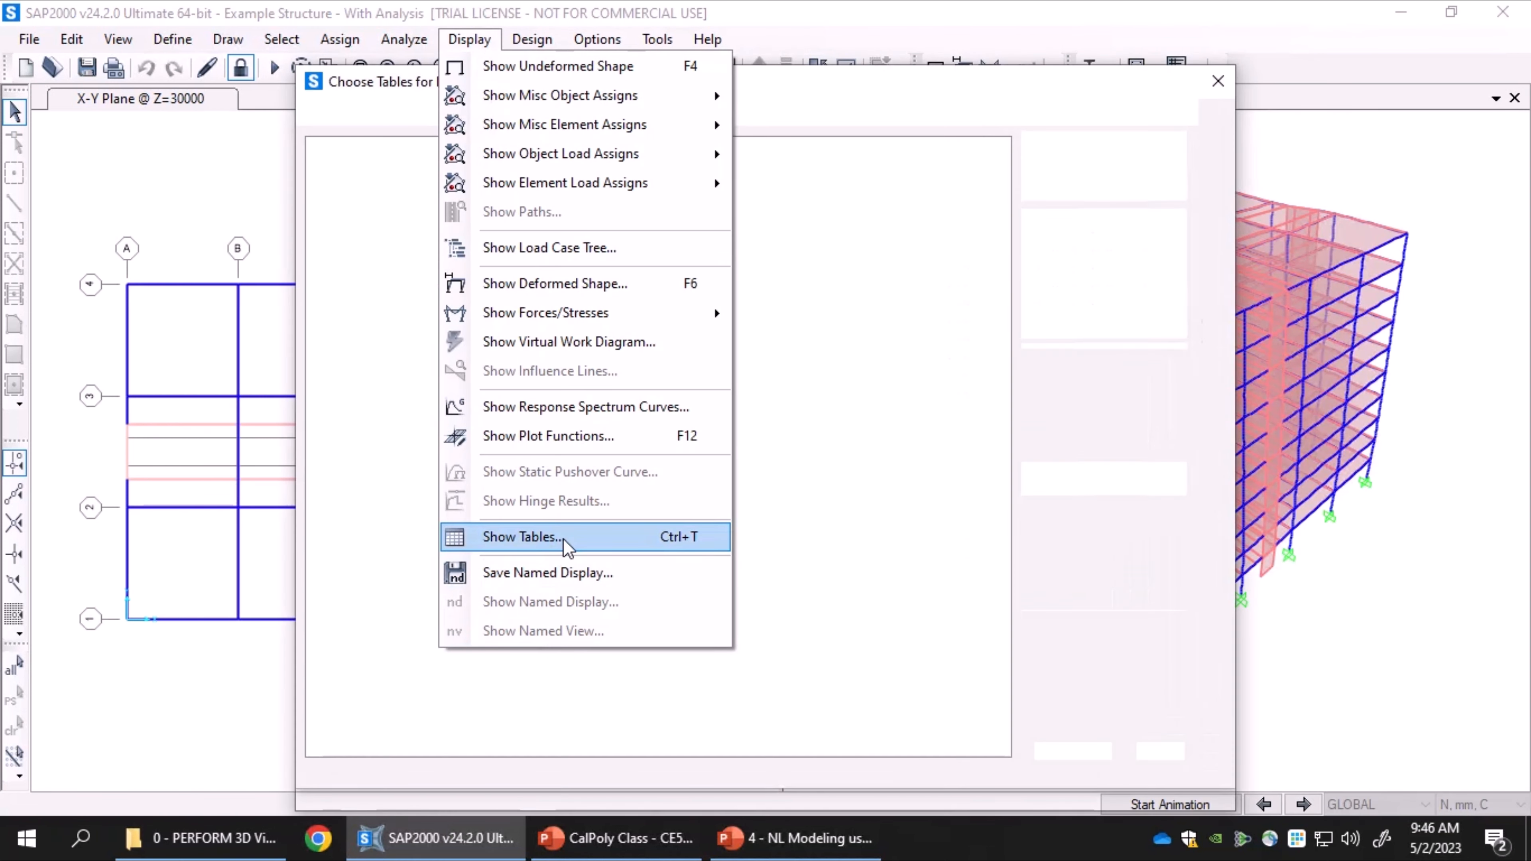
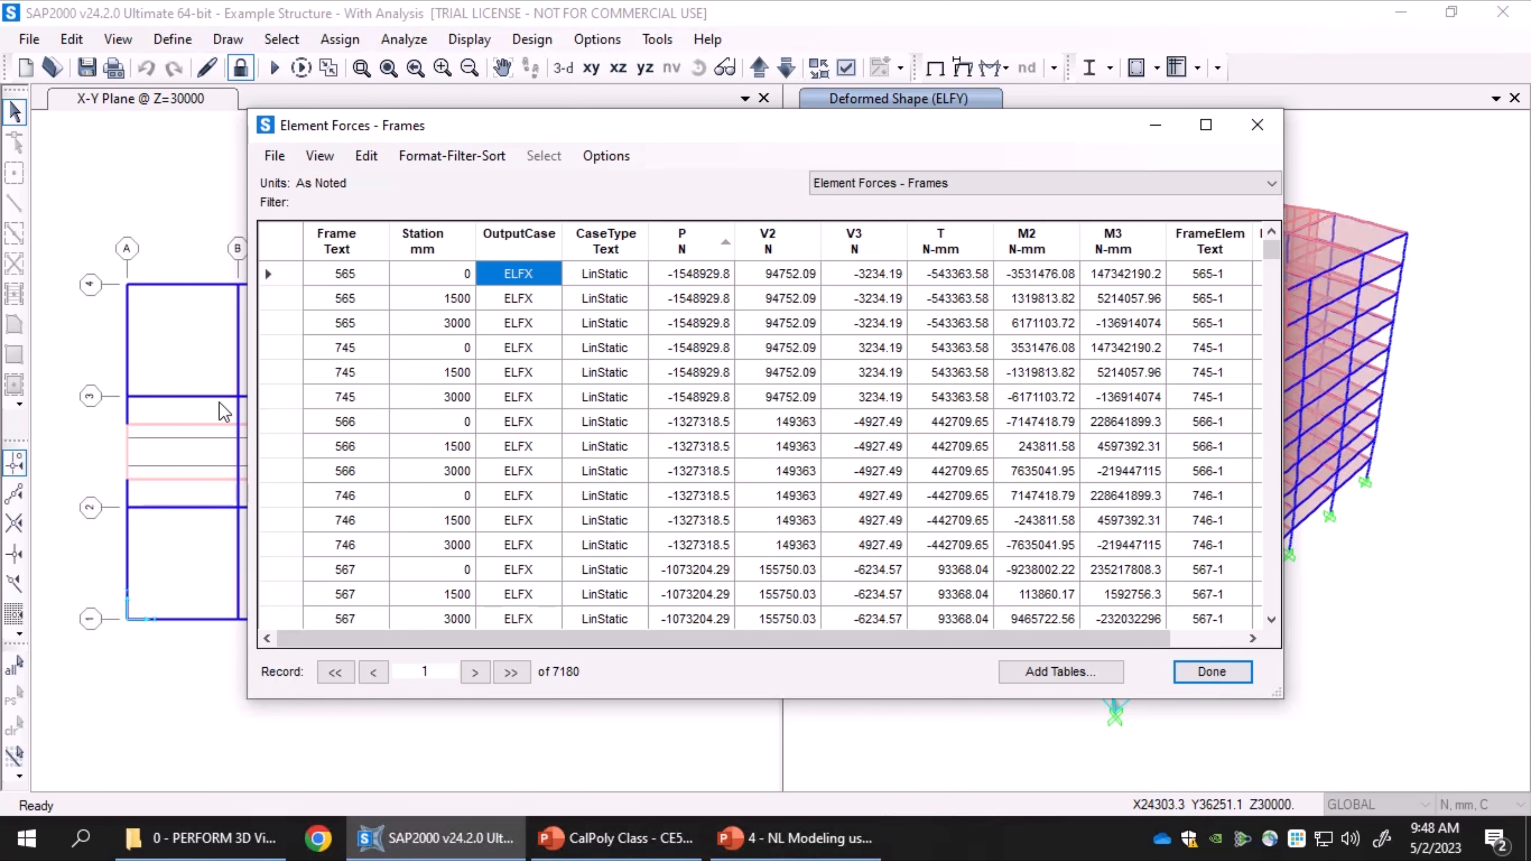
pyautogui.rightClick(506, 240)
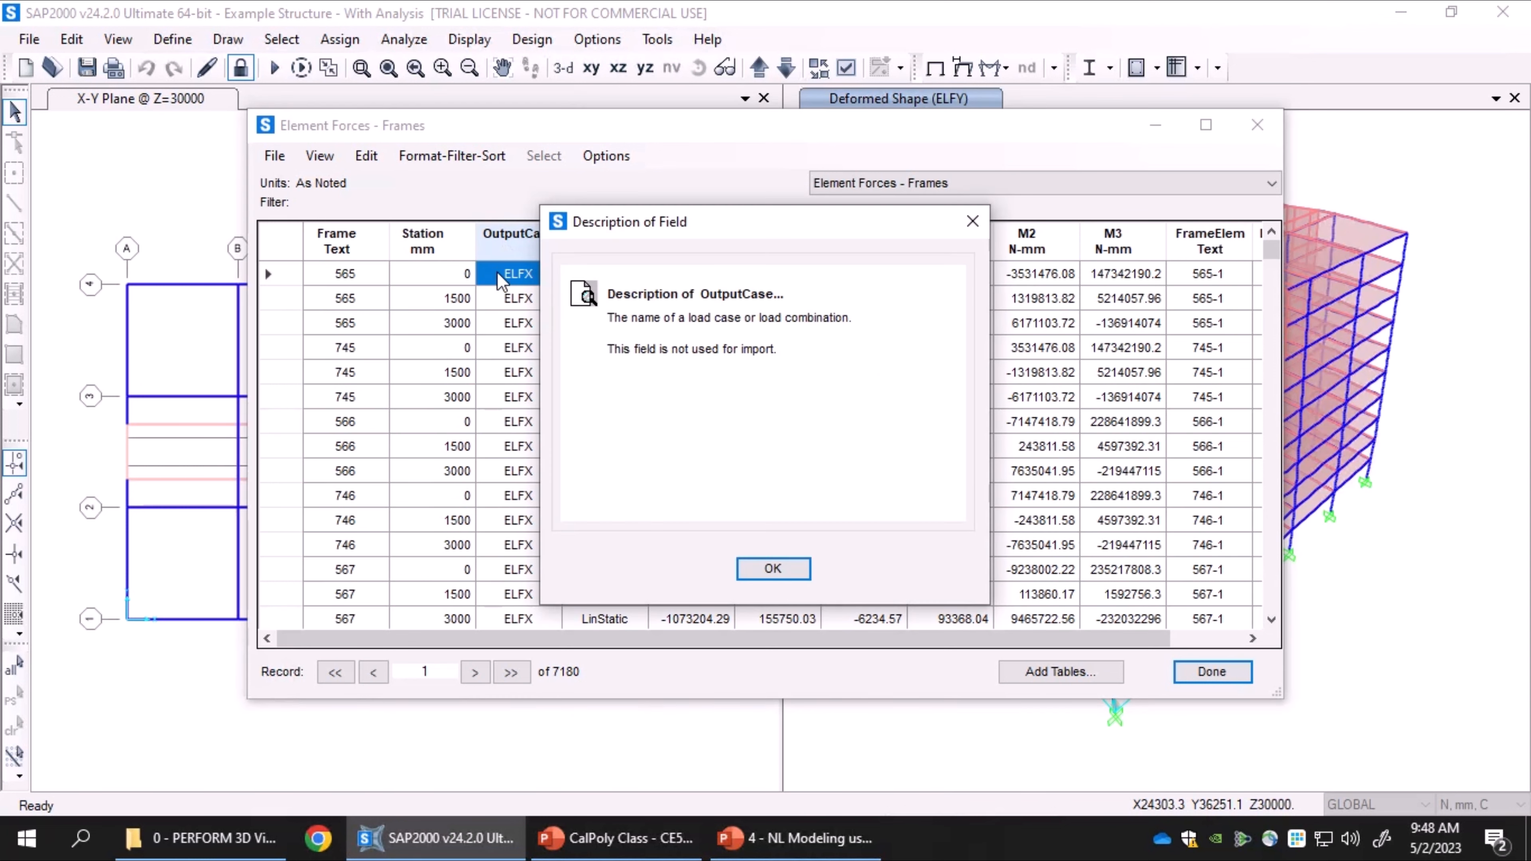
pyautogui.click(973, 221)
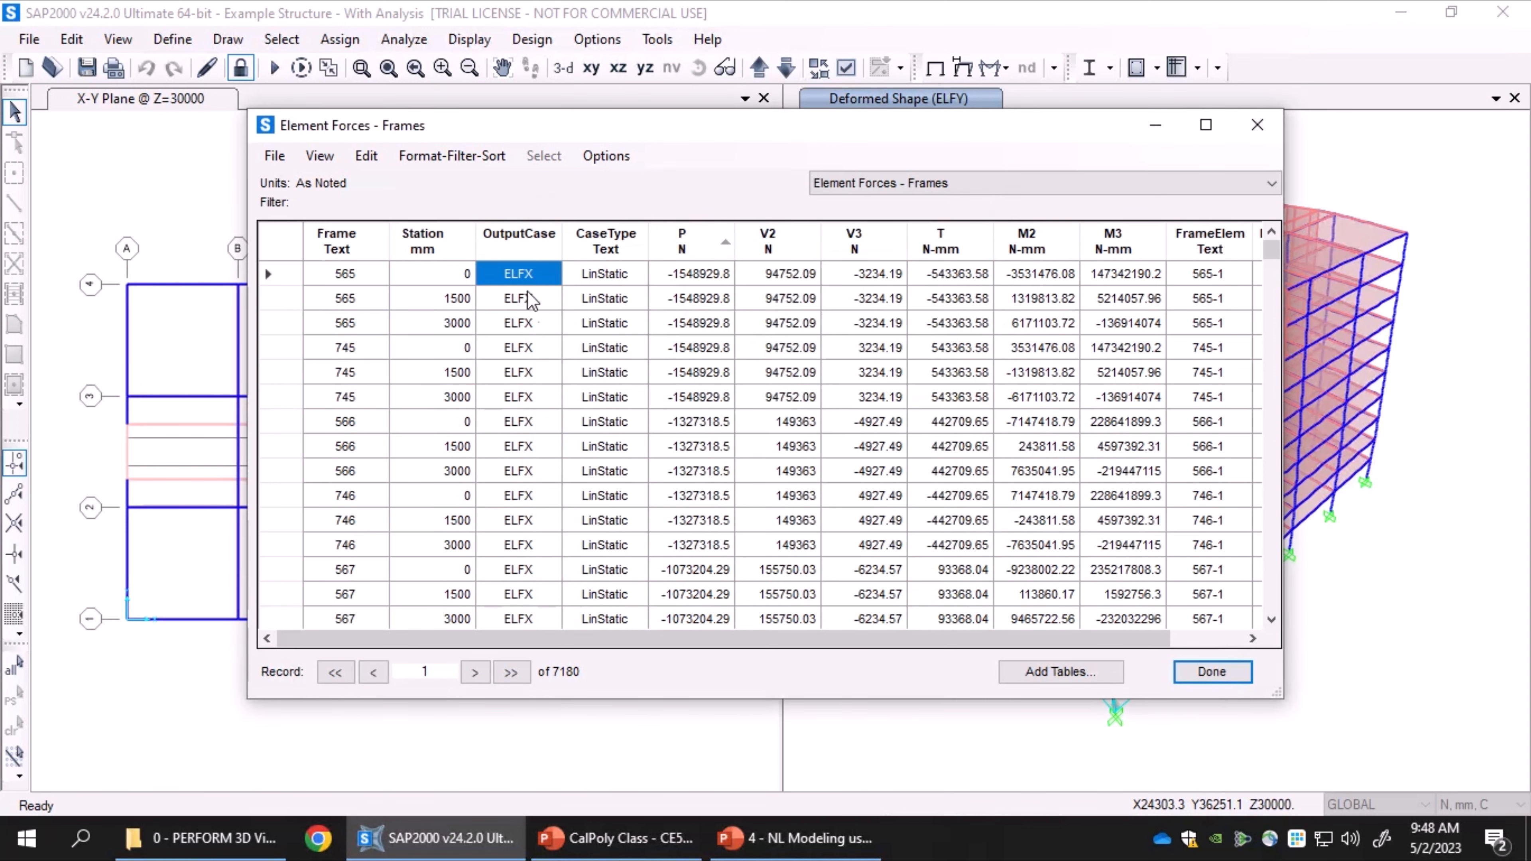
# Step: Sort the frame element forces by P, examine the results at the stations of frame 1, and close the table
pyautogui.click(682, 241)
pyautogui.click(682, 241)
pyautogui.moveTo(363, 275); pyautogui.dragTo(362, 373)
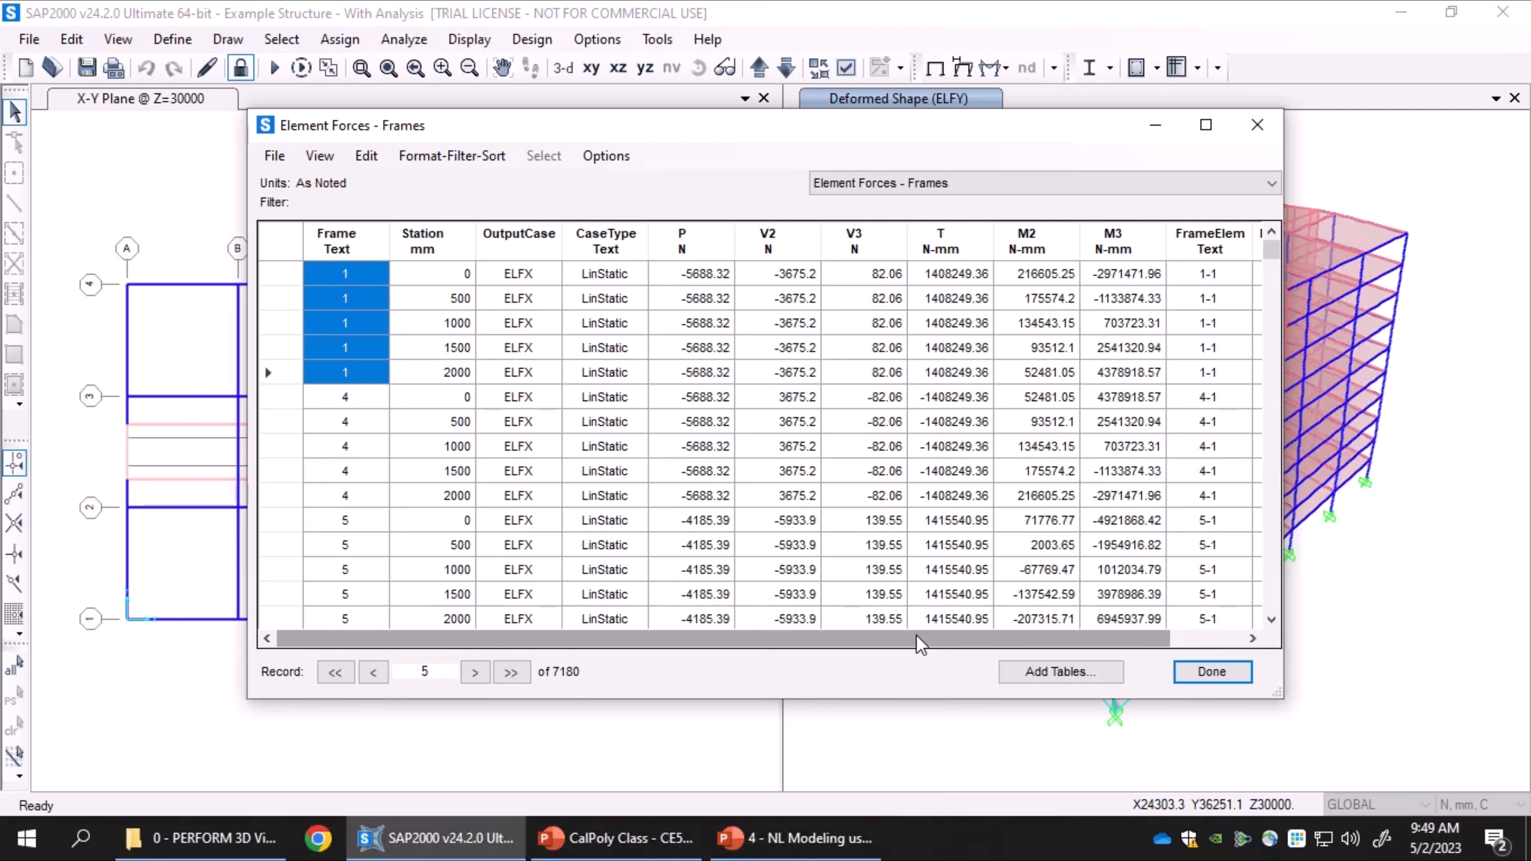
pyautogui.moveTo(1025, 638); pyautogui.dragTo(1121, 638)
pyautogui.moveTo(742, 652); pyautogui.dragTo(726, 650)
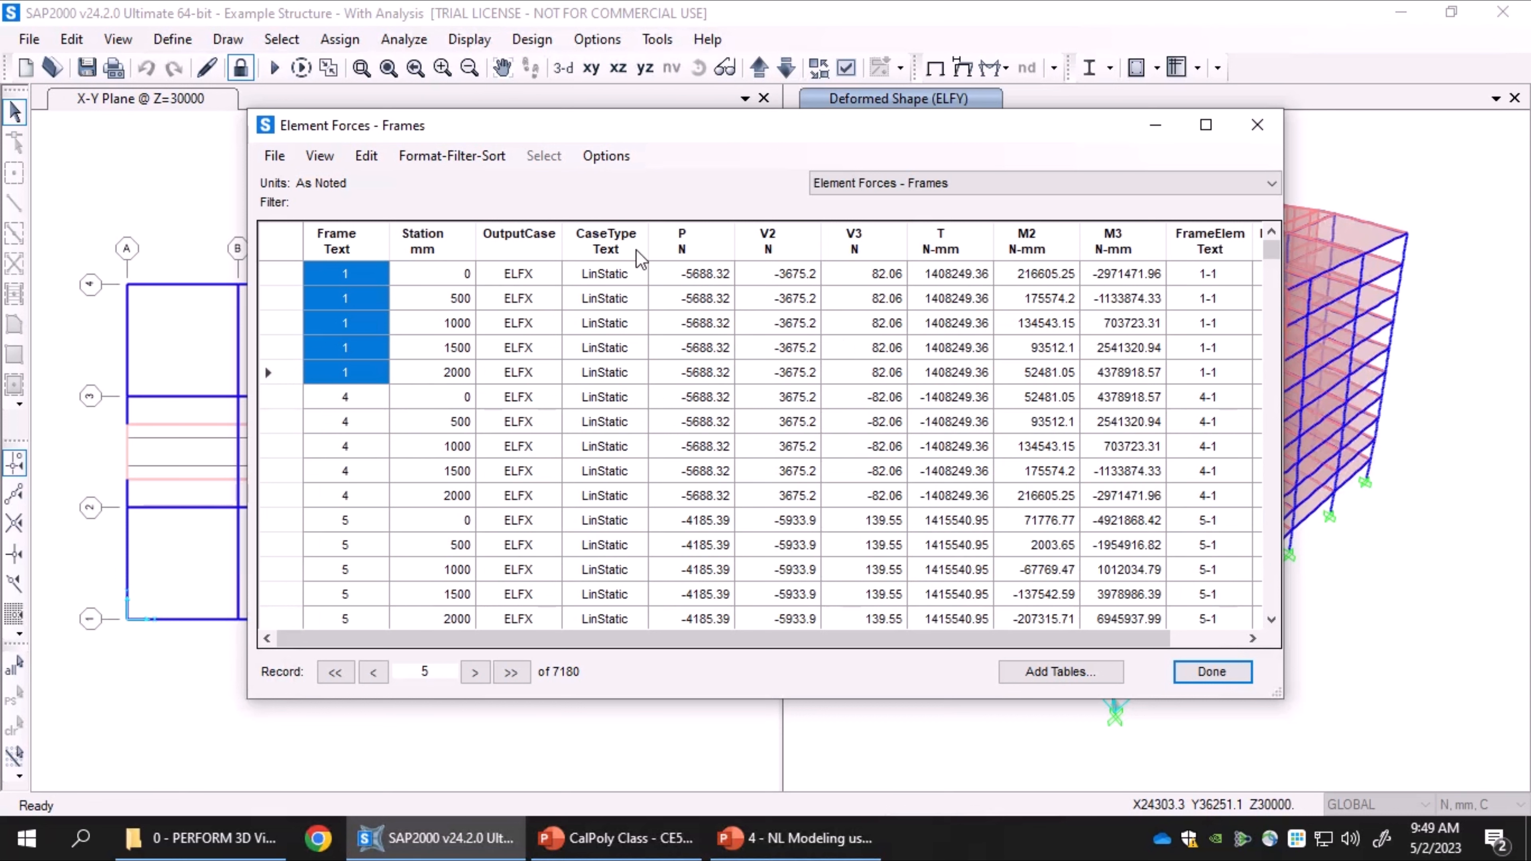
pyautogui.moveTo(617, 127); pyautogui.dragTo(523, 120)
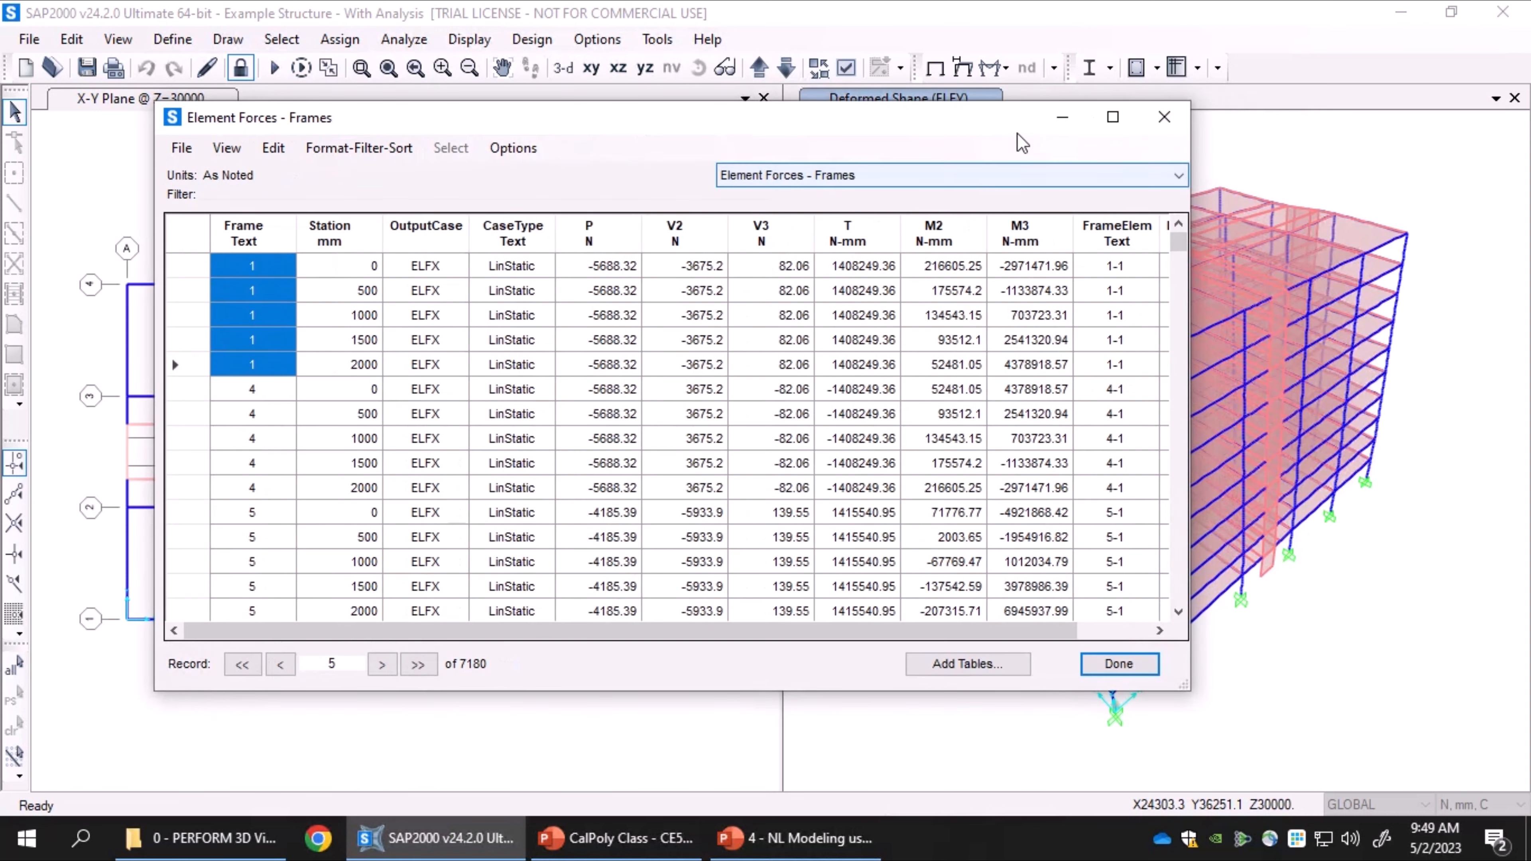
pyautogui.click(1164, 117)
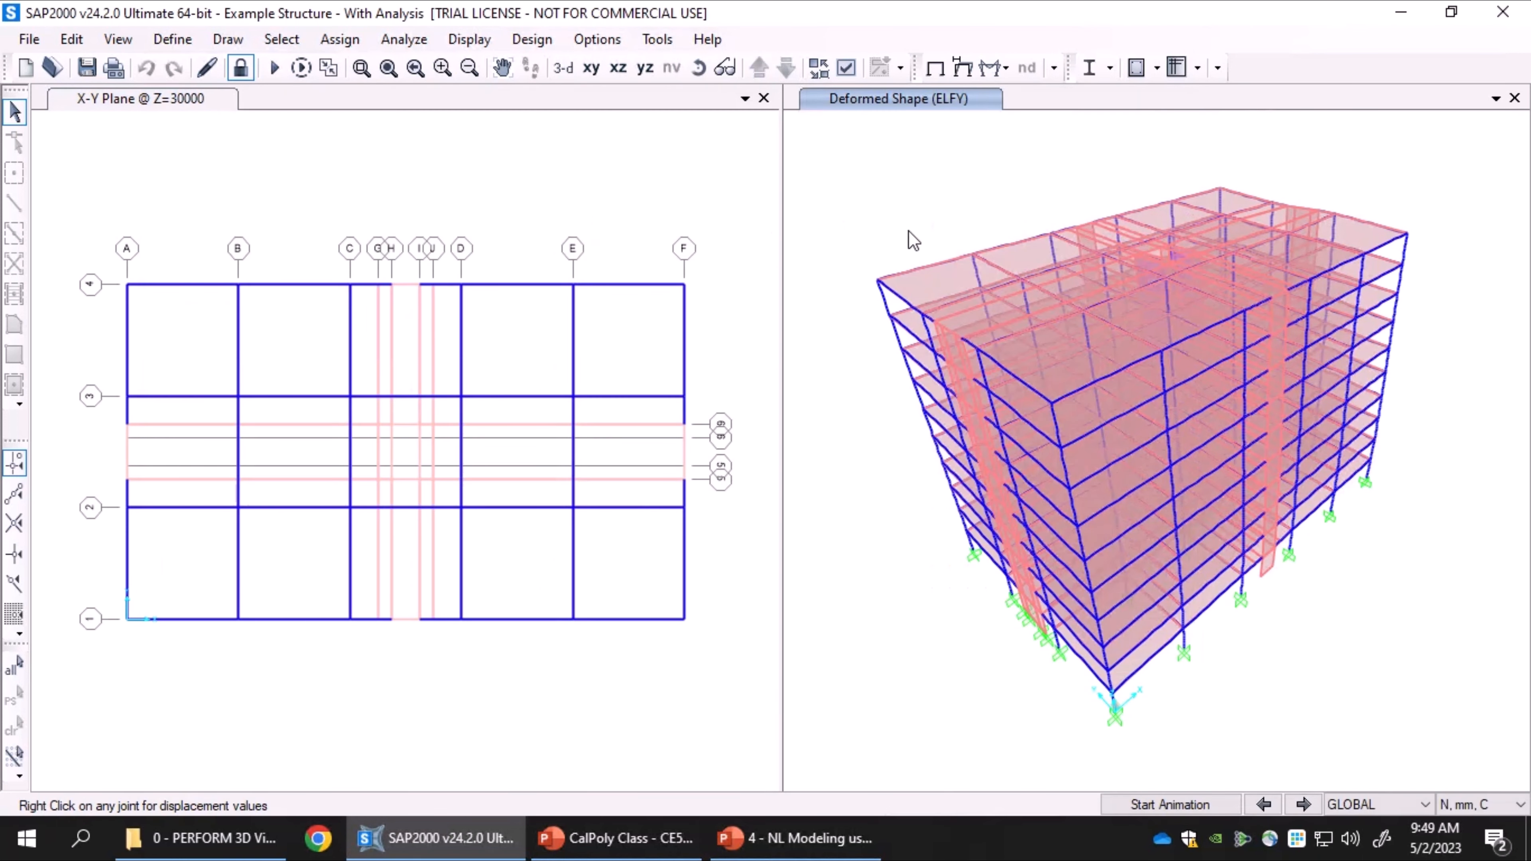
# Step: Select the roof beam between grids A and B on grid 4 and display the frame Shear 2-2 diagram for load case ELFX
pyautogui.click(922, 268)
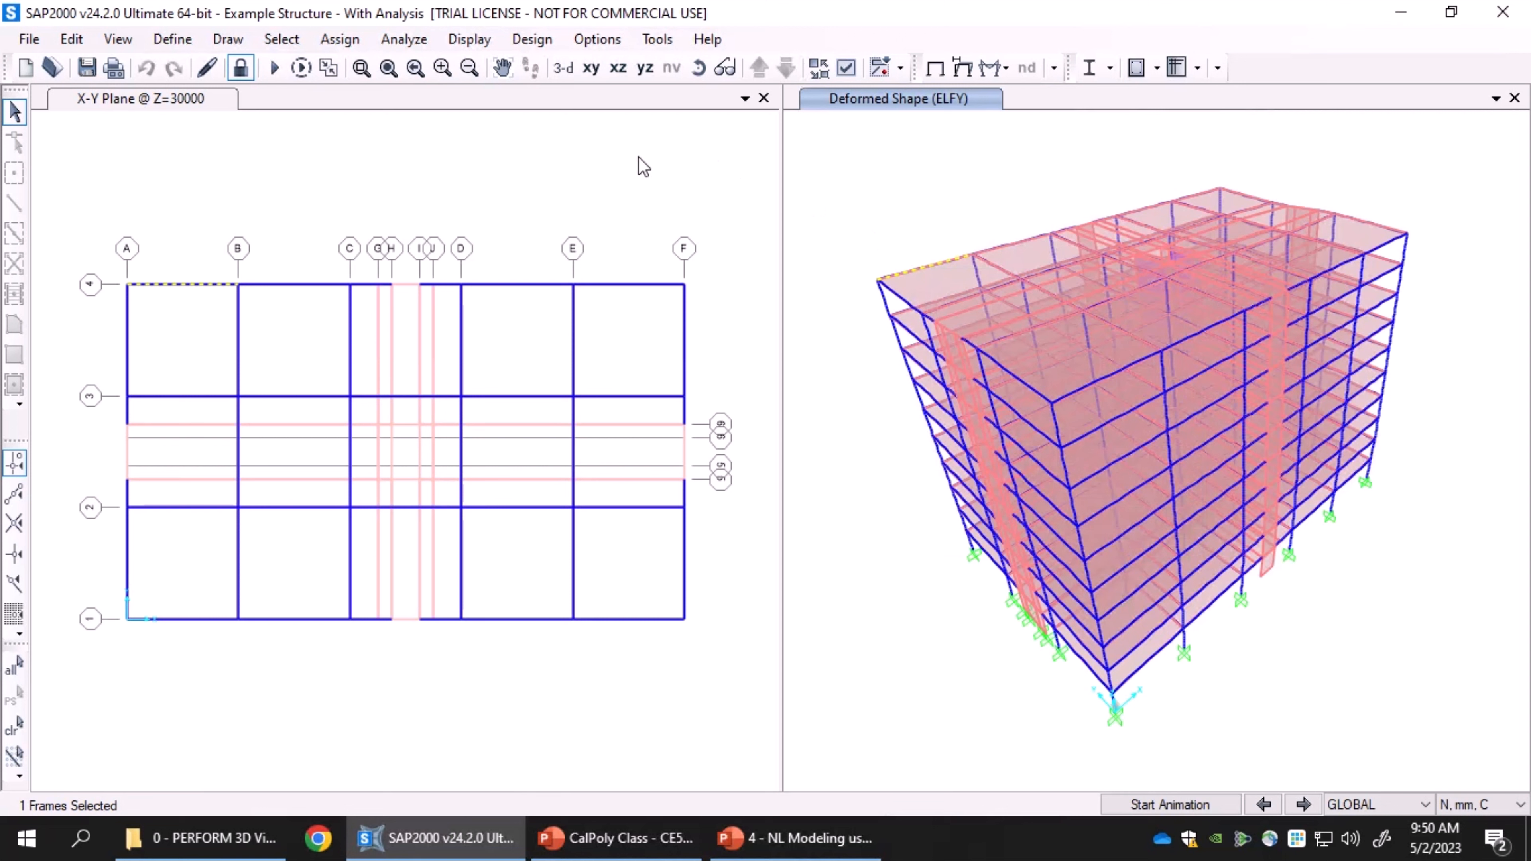
pyautogui.click(470, 39)
pyautogui.moveTo(572, 305)
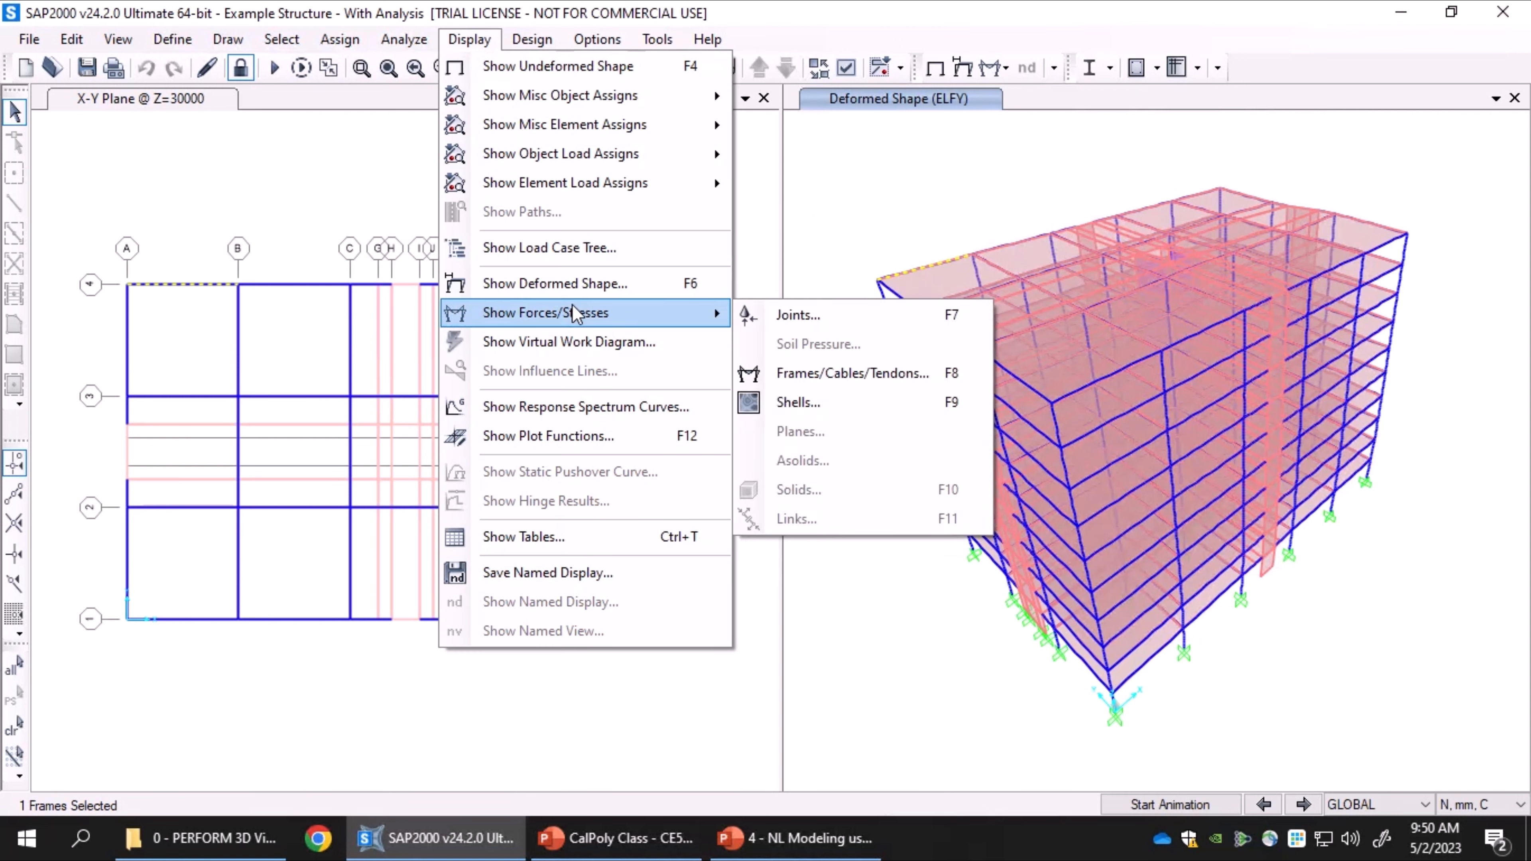
pyautogui.click(772, 378)
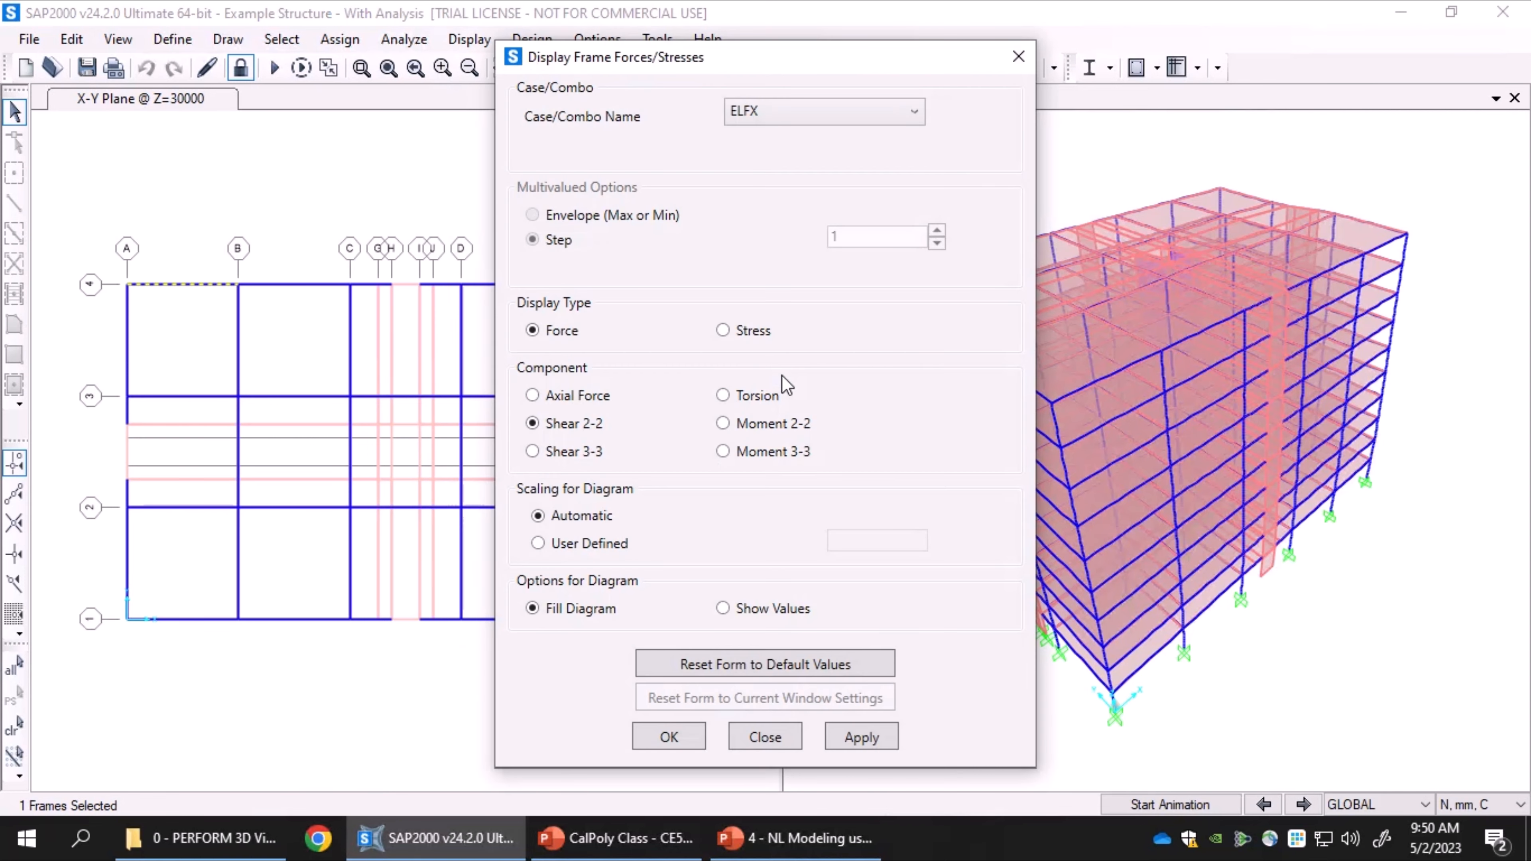
pyautogui.click(560, 393)
pyautogui.click(582, 423)
pyautogui.click(844, 737)
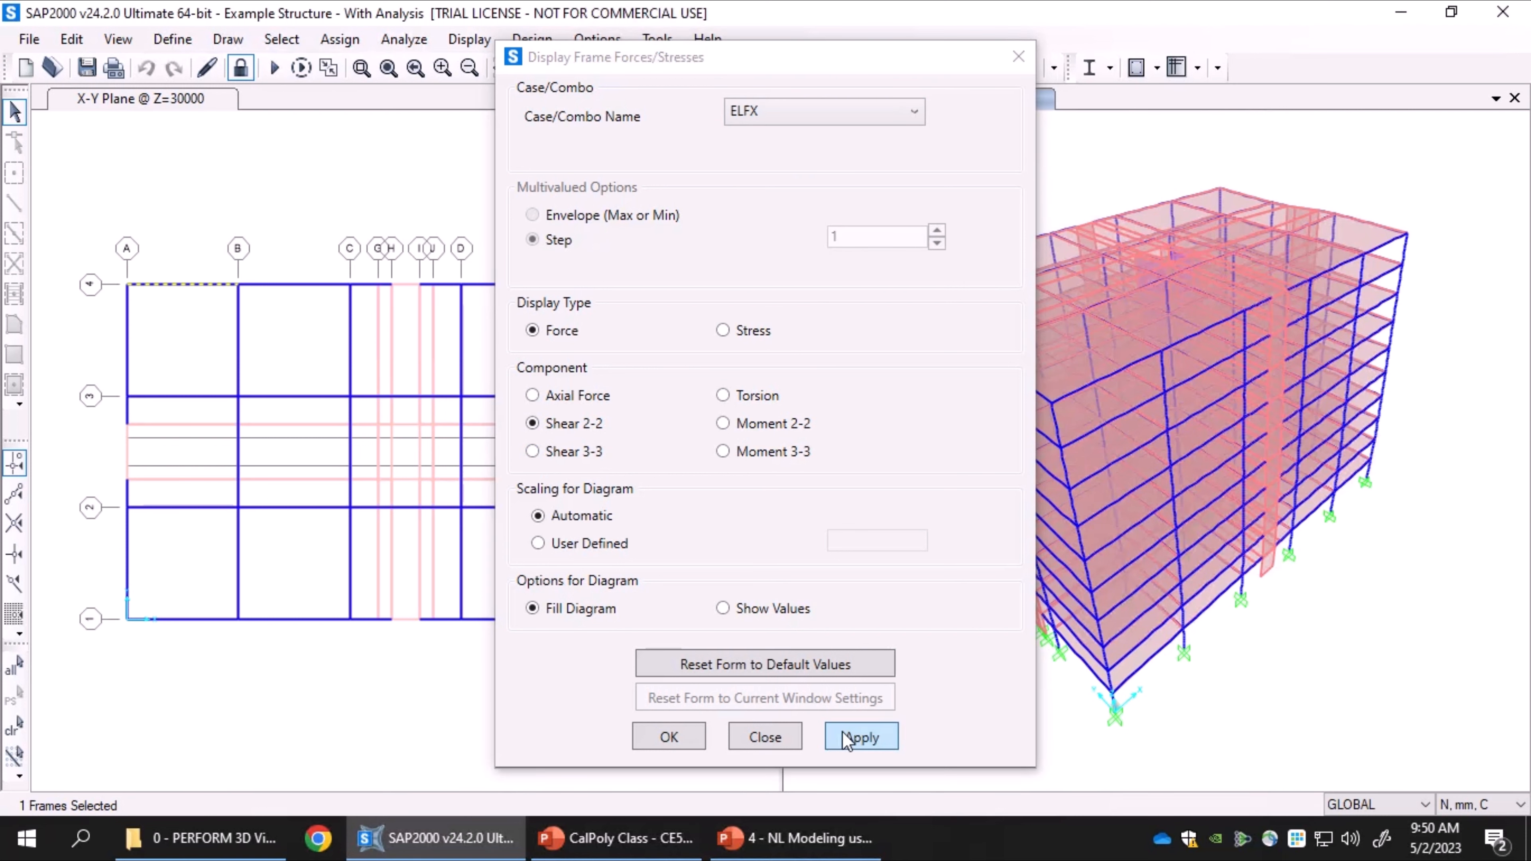
pyautogui.click(669, 736)
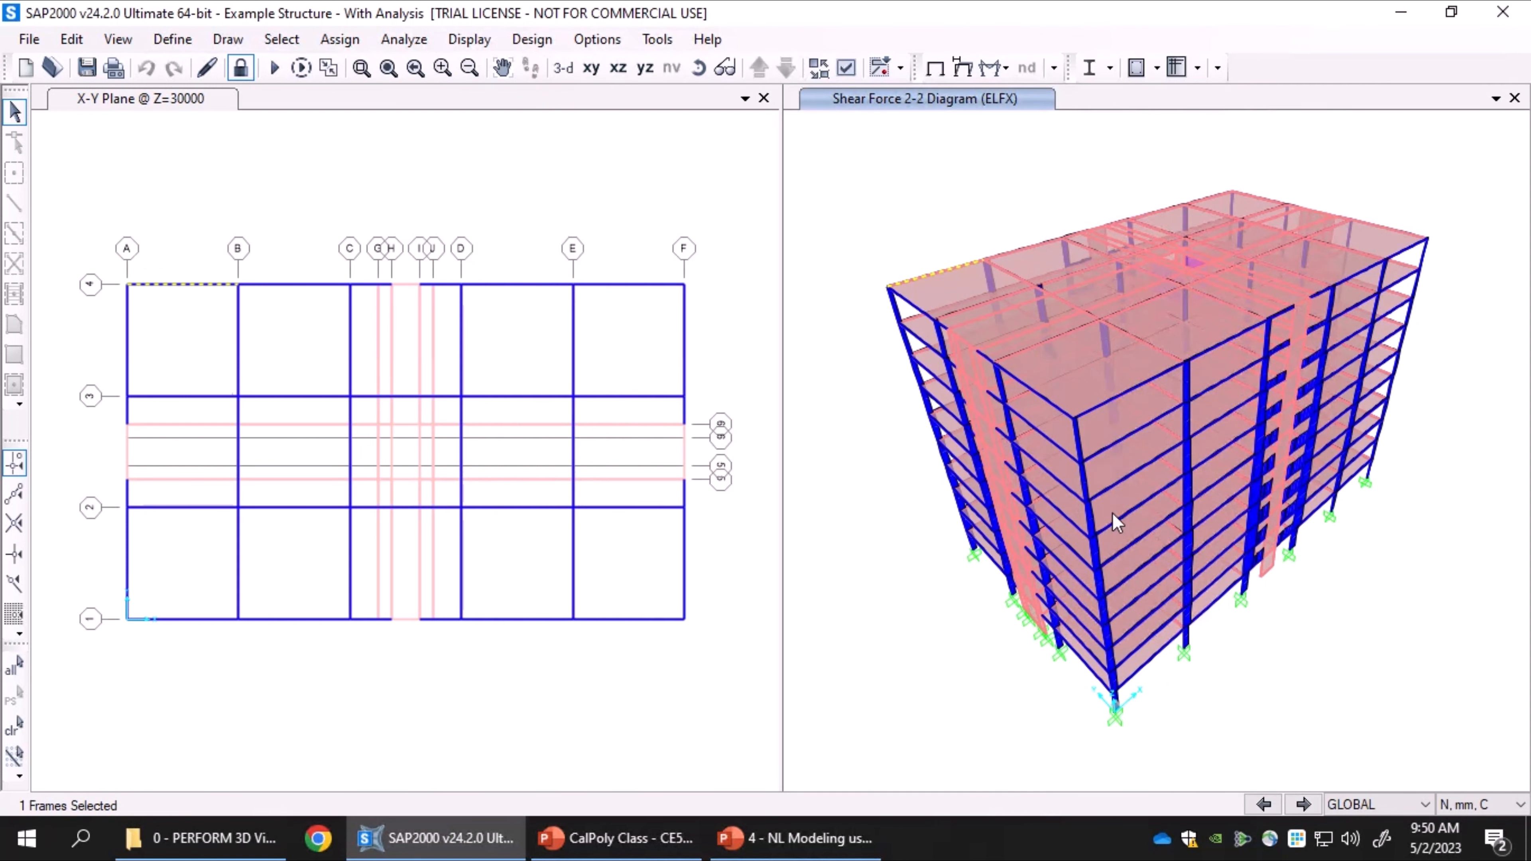
# Step: Inspect the shear force values along the building's front corner column at mid-height in the 3D diagram
pyautogui.rightClick(1092, 545)
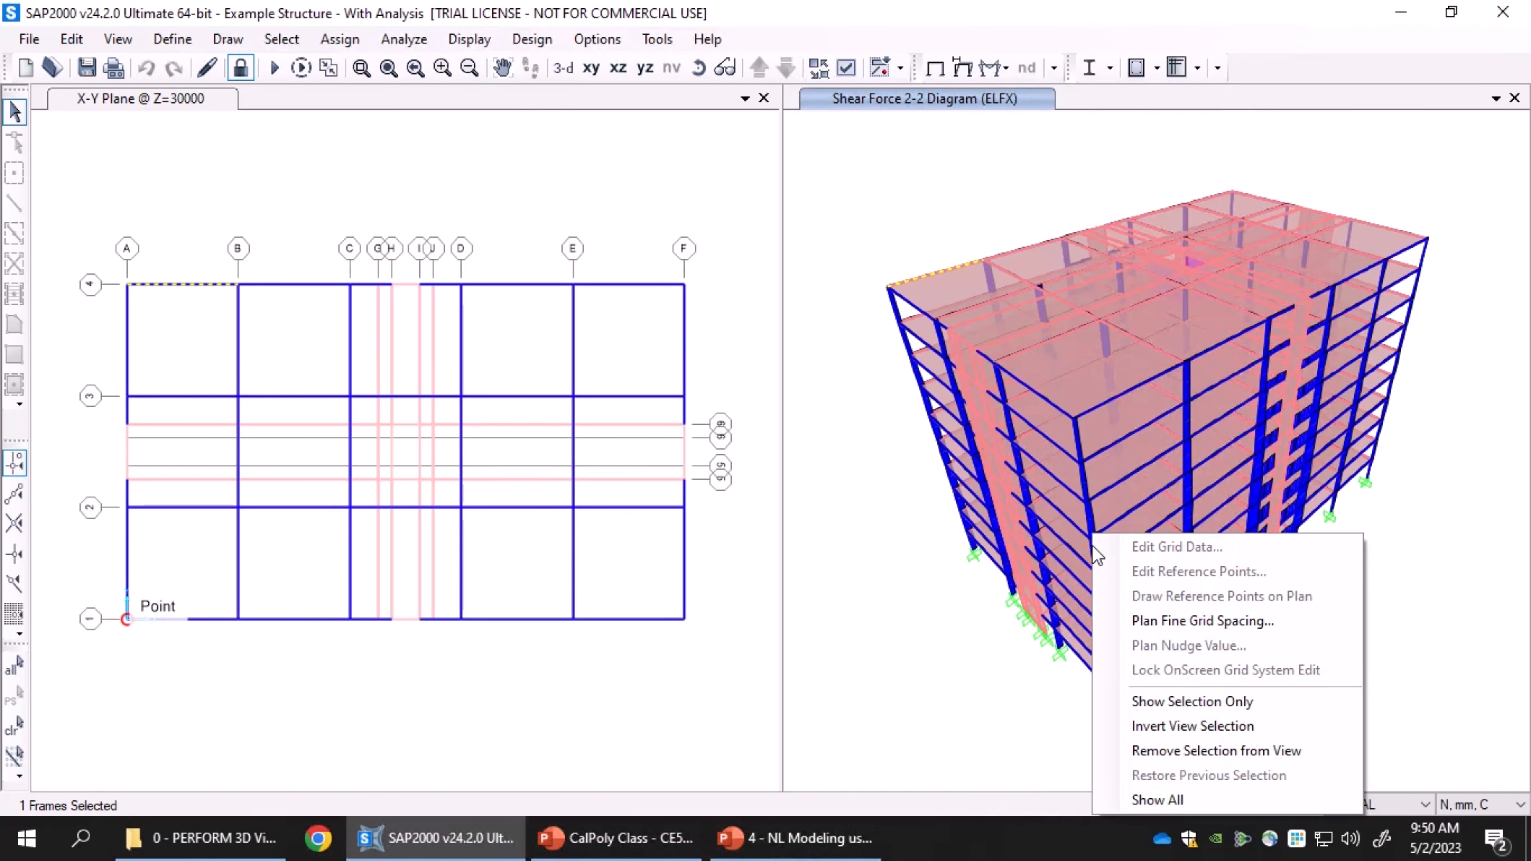
pyautogui.click(1052, 571)
pyautogui.scroll(5, 1094, 570)
pyautogui.rightClick(1101, 495)
pyautogui.click(1100, 495)
pyautogui.click(1100, 500)
pyautogui.moveTo(1101, 505)
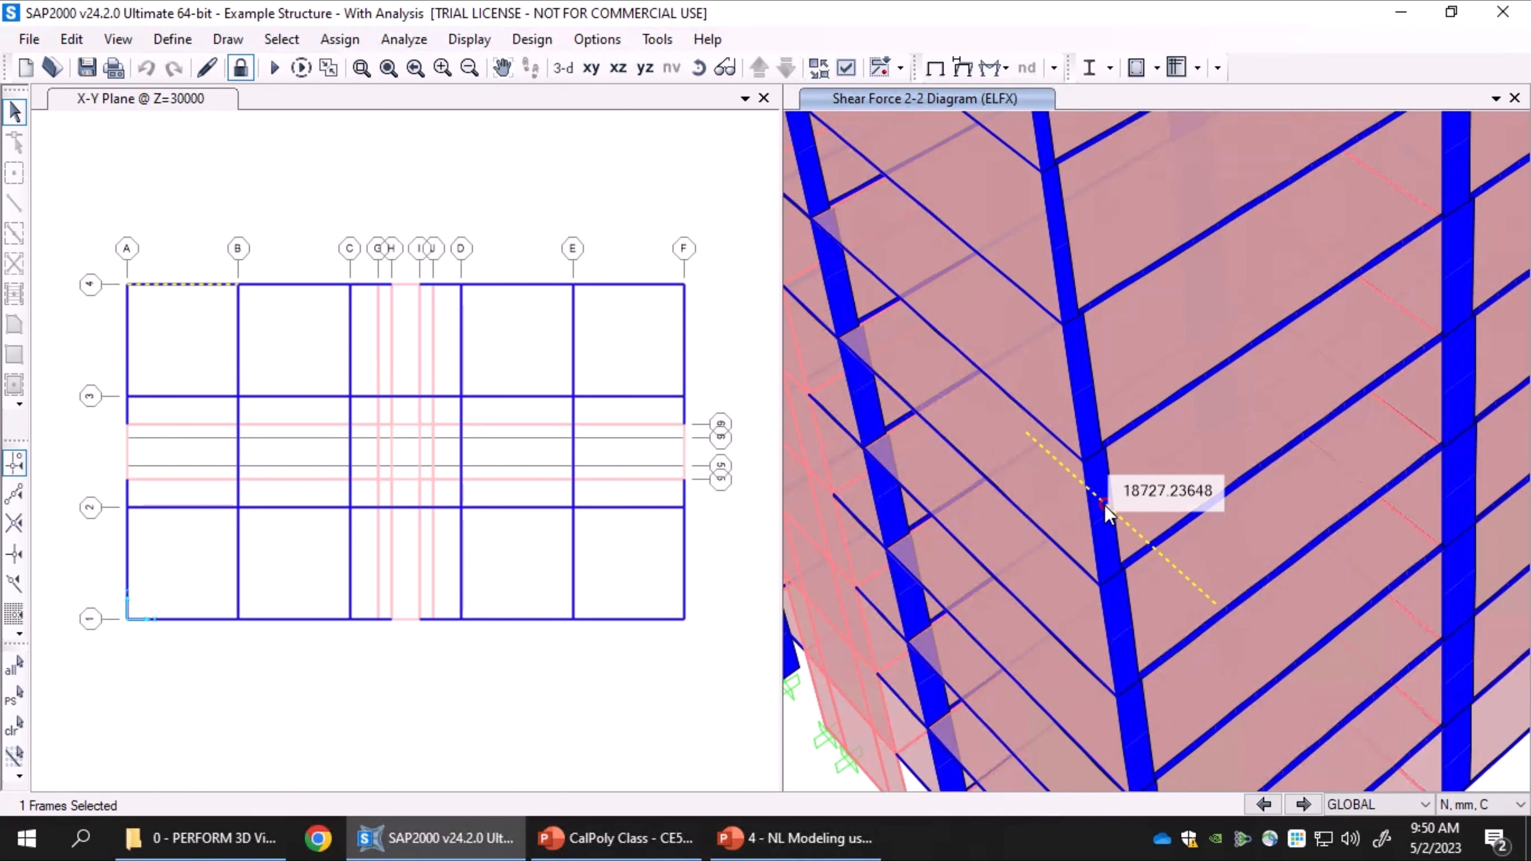
pyautogui.click(1101, 541)
pyautogui.moveTo(1098, 545)
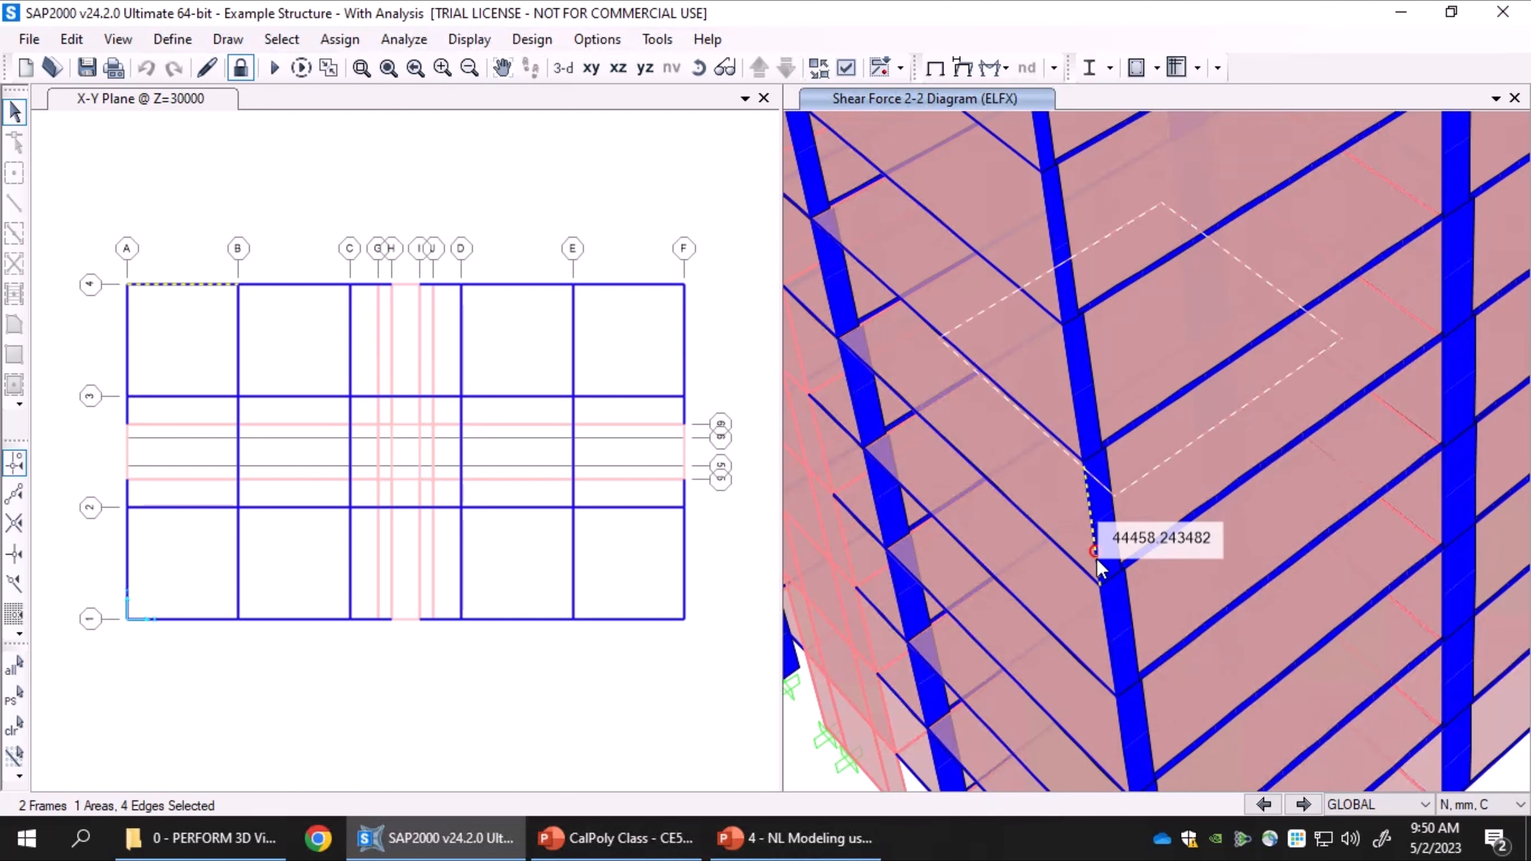
pyautogui.moveTo(1151, 474)
# Step: Open the corner column's detailed diagrams, review the case and item choices with Major (V2 and M3) displayed, then close them
pyautogui.rightClick(1092, 531)
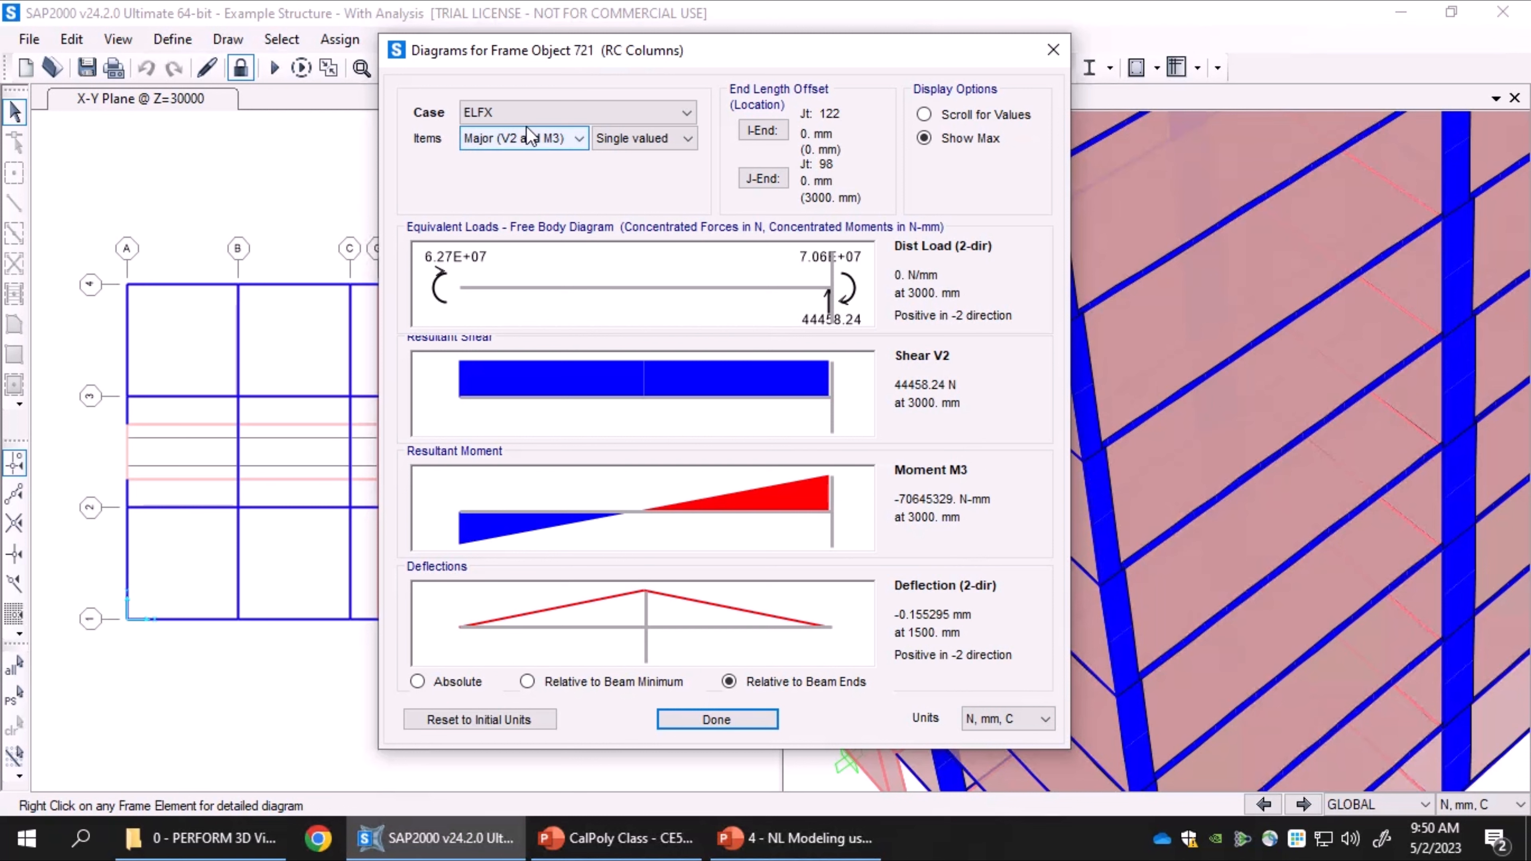
pyautogui.click(552, 121)
pyautogui.click(550, 115)
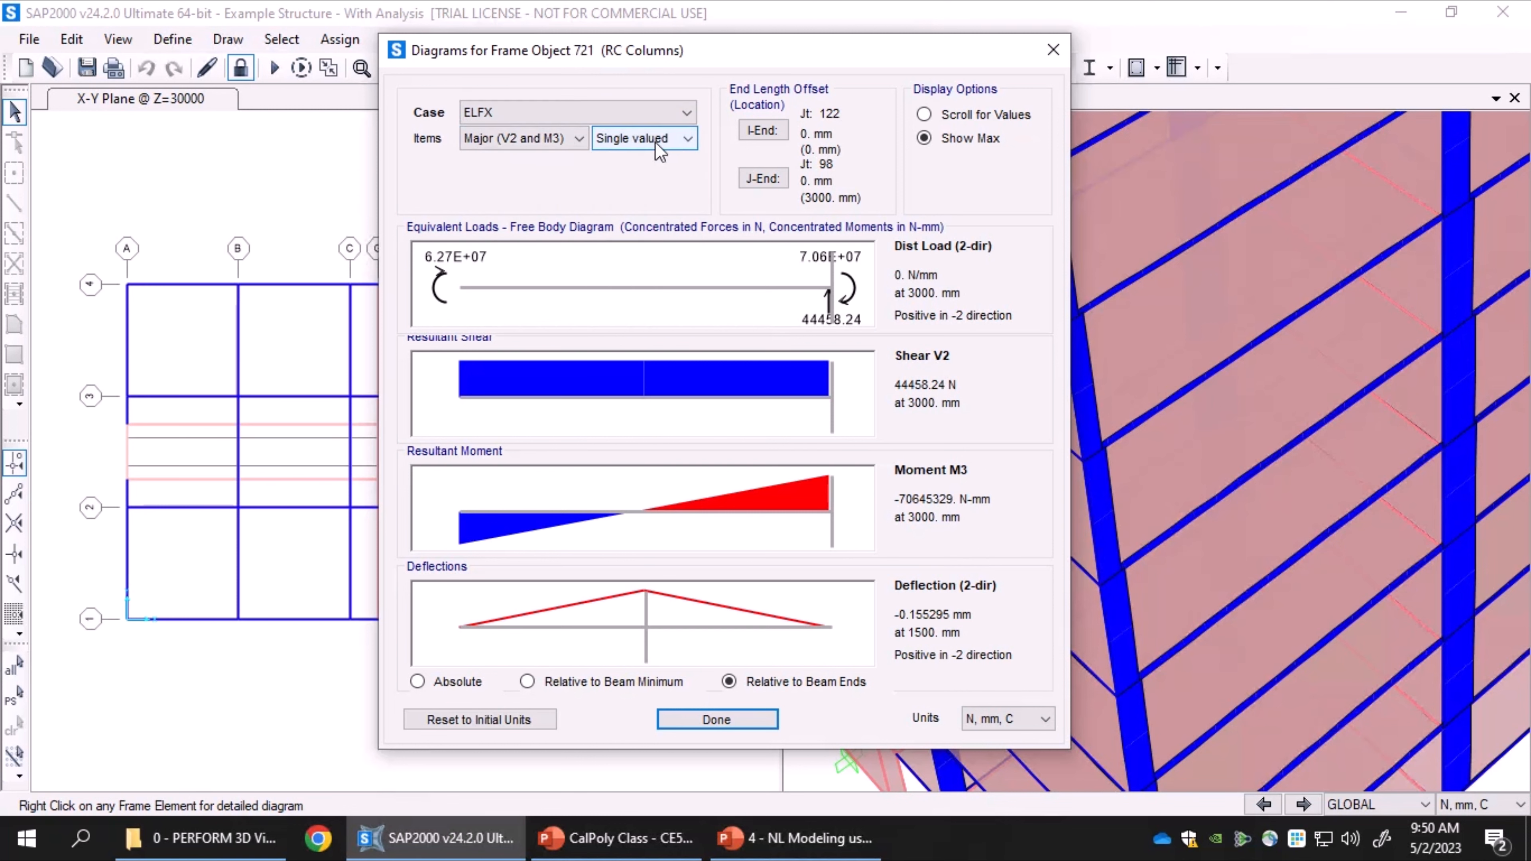
pyautogui.click(547, 138)
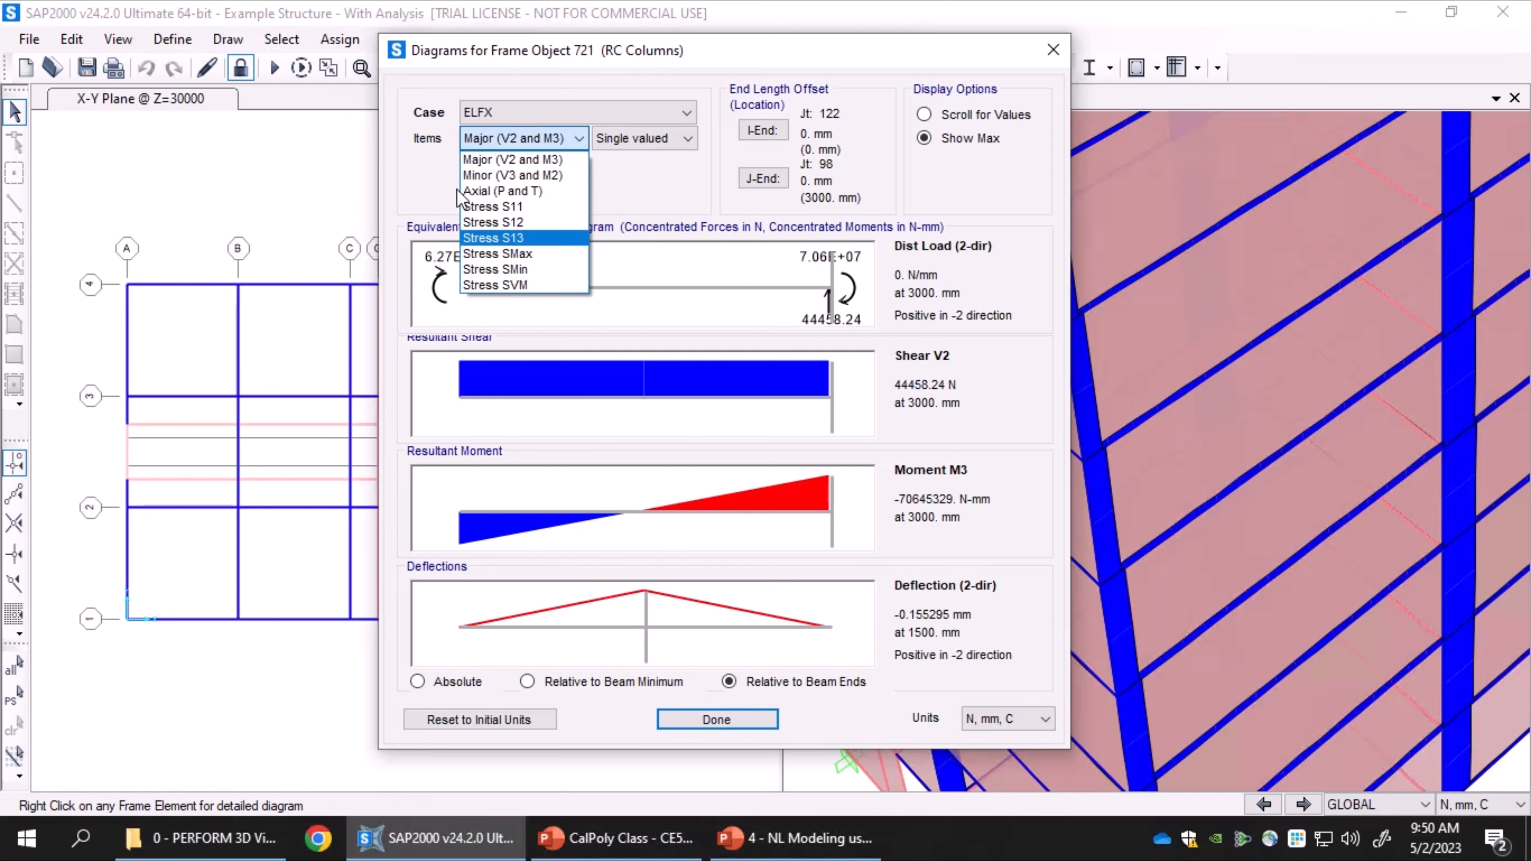
pyautogui.click(558, 158)
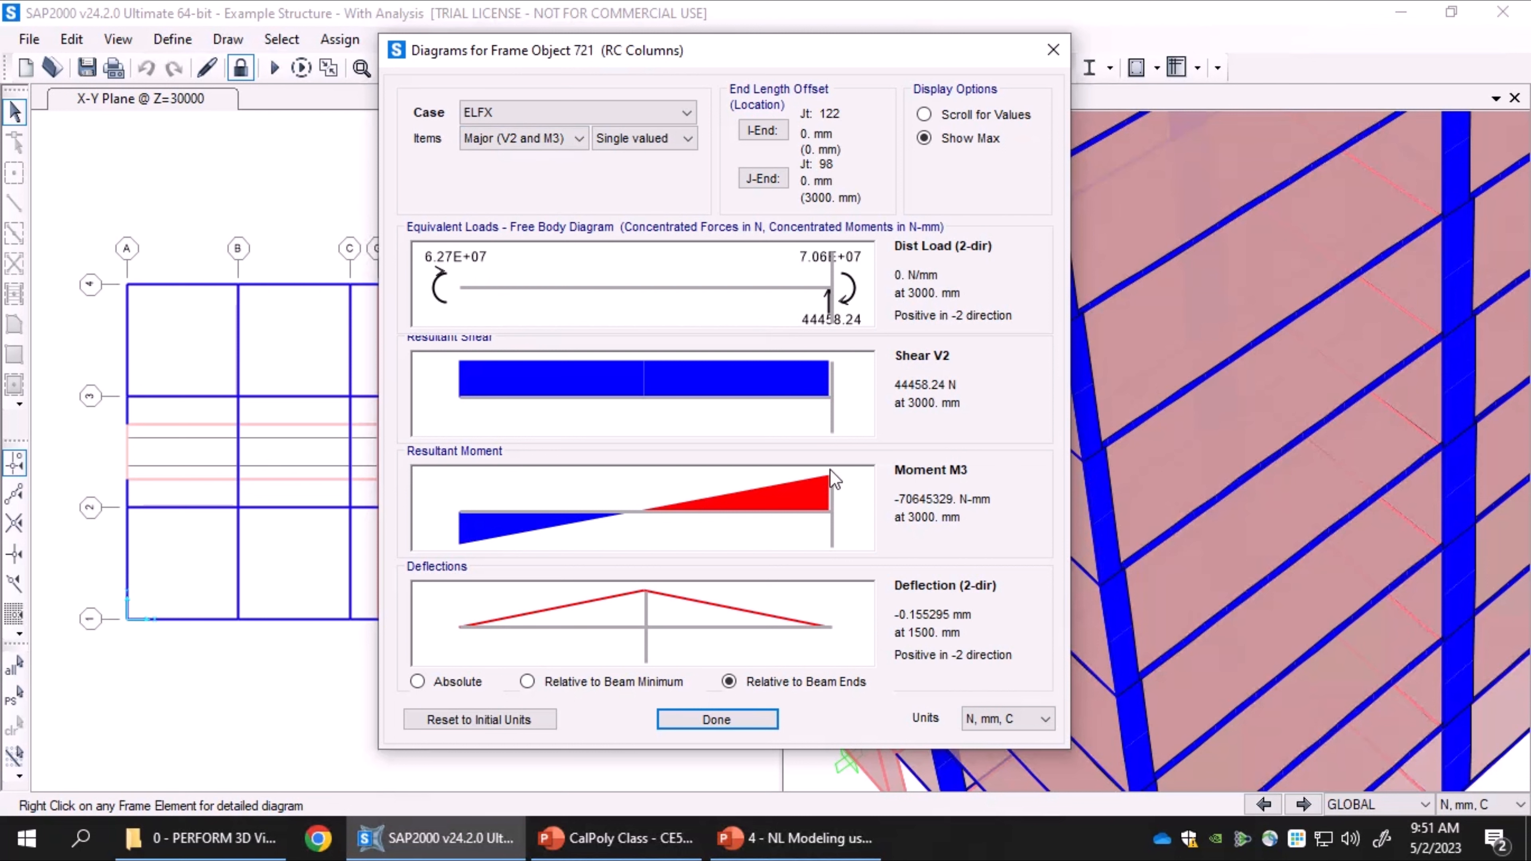
pyautogui.moveTo(807, 50); pyautogui.dragTo(693, 30)
pyautogui.click(938, 31)
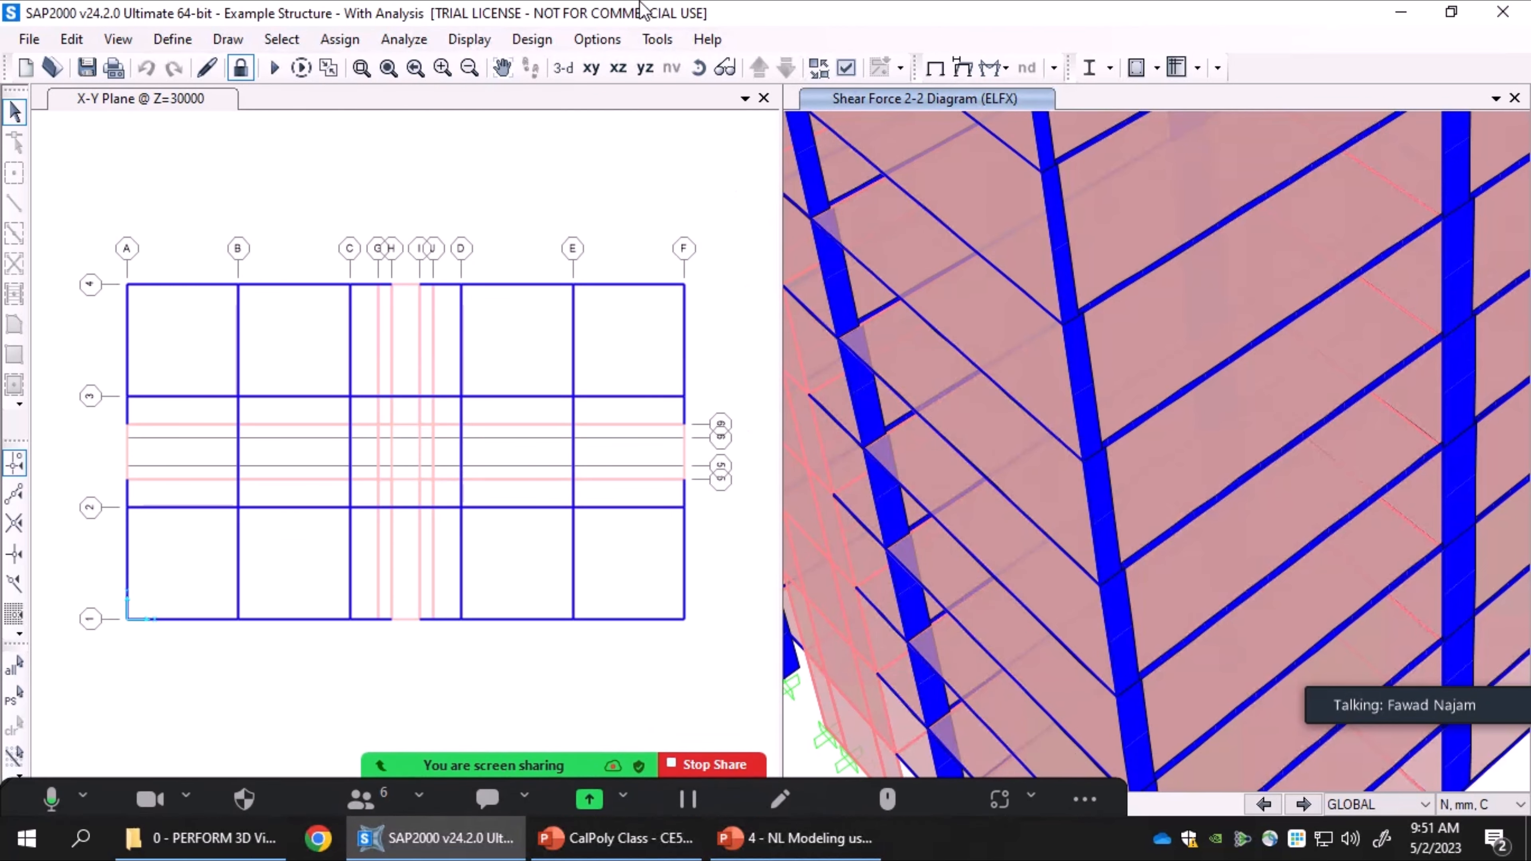
pyautogui.moveTo(640, 2)
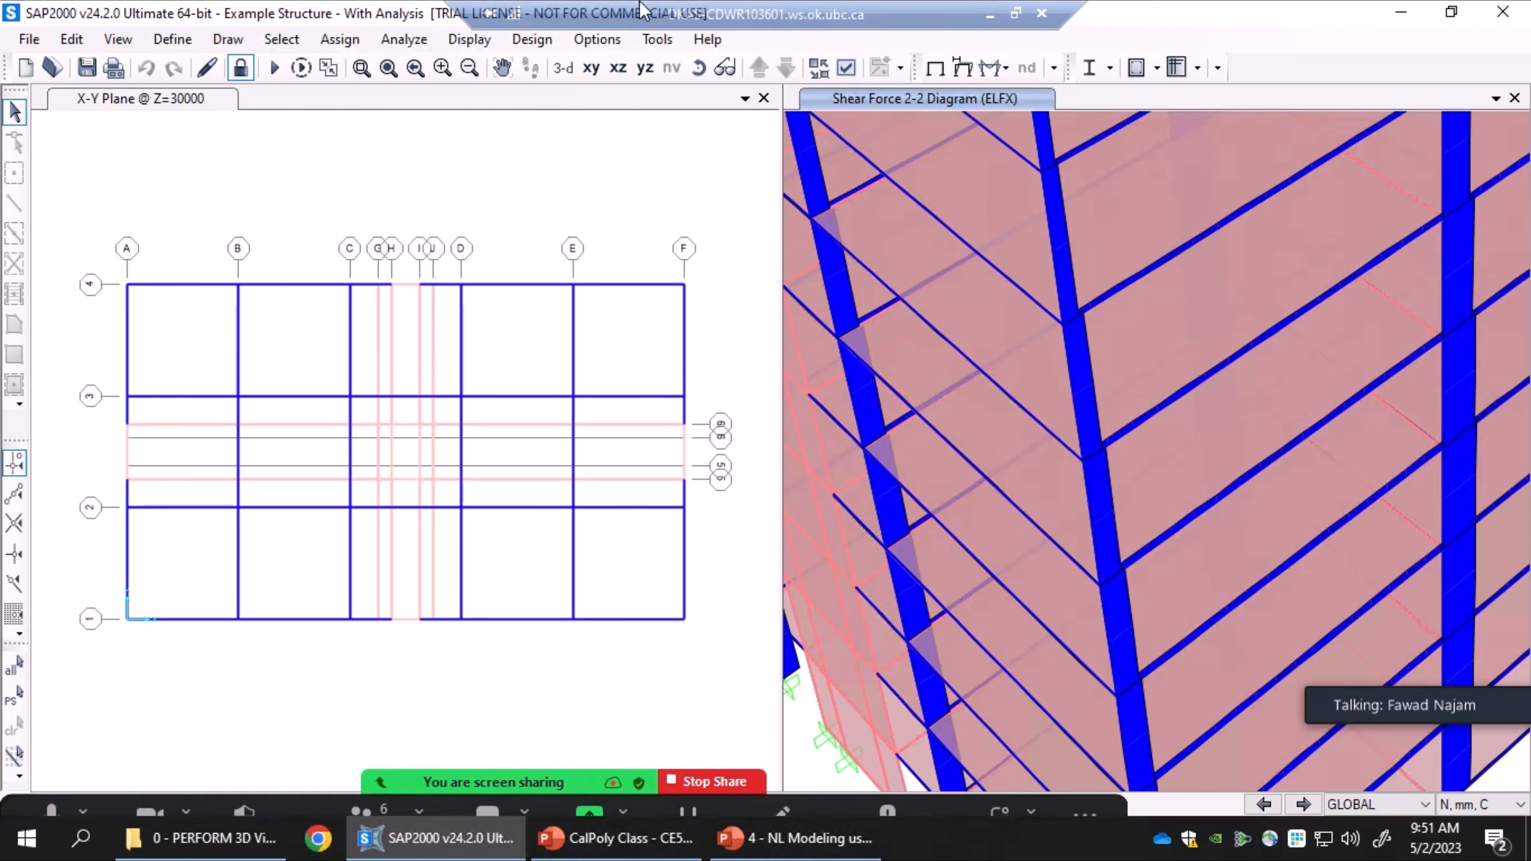